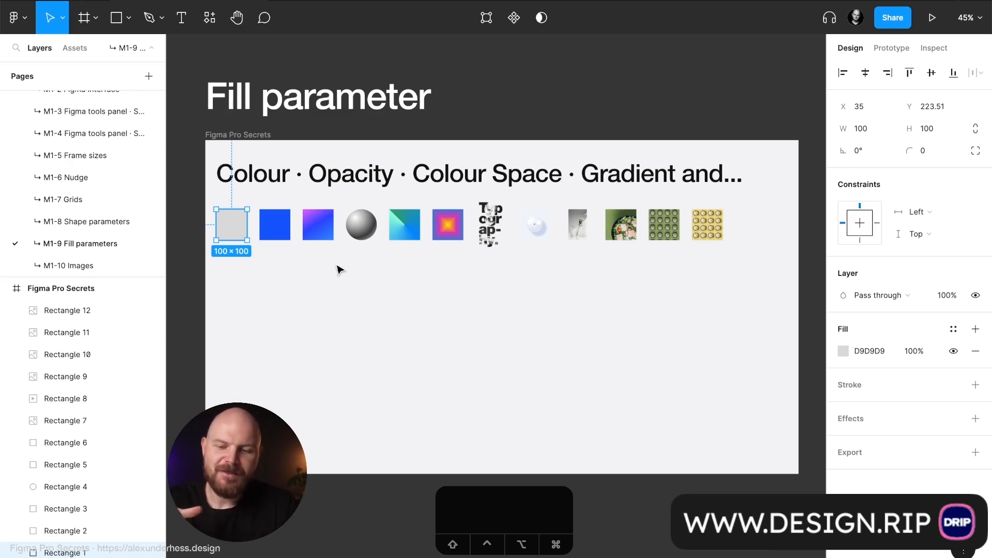
Step: Place a 100 × 100 rectangle below the grey square in the first column and move it to X 35, Y 490
click(233, 282)
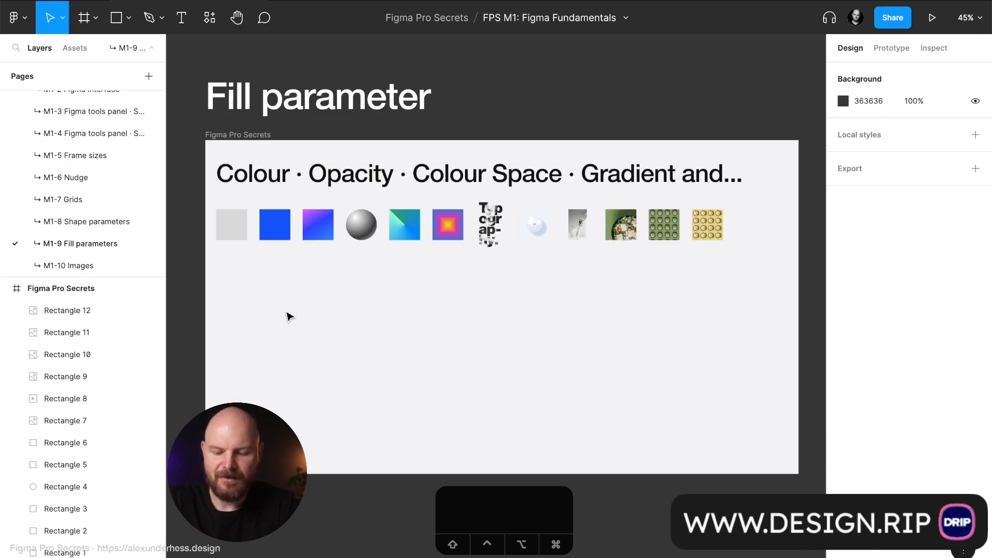
key(r)
click(230, 287)
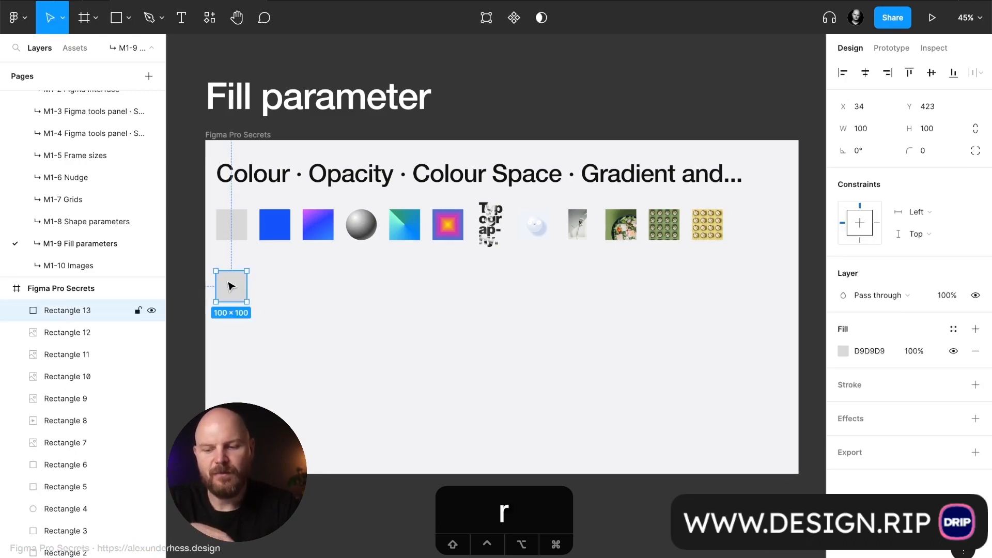
drag(231, 289, 231, 308)
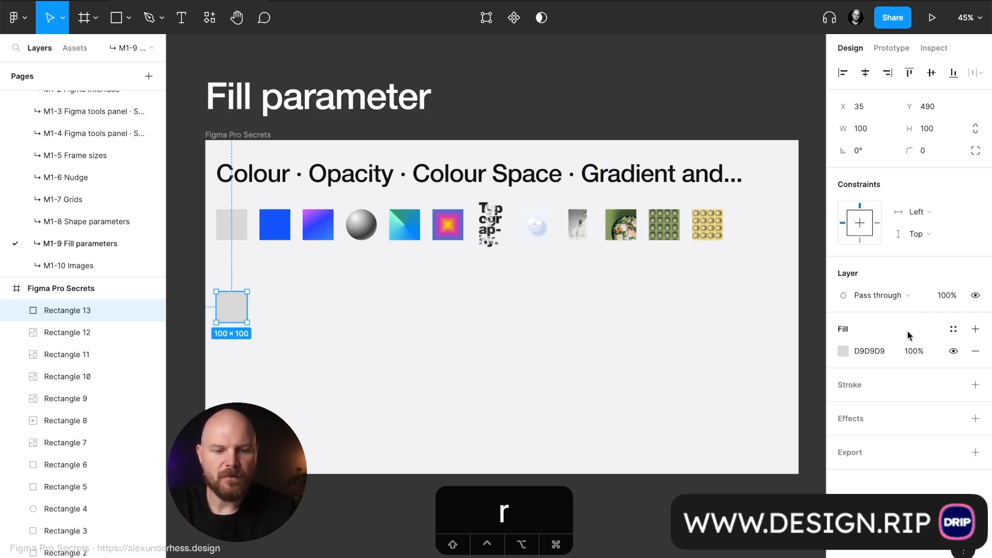
Step: Remove the fill from the new rectangle and deselect it
click(976, 351)
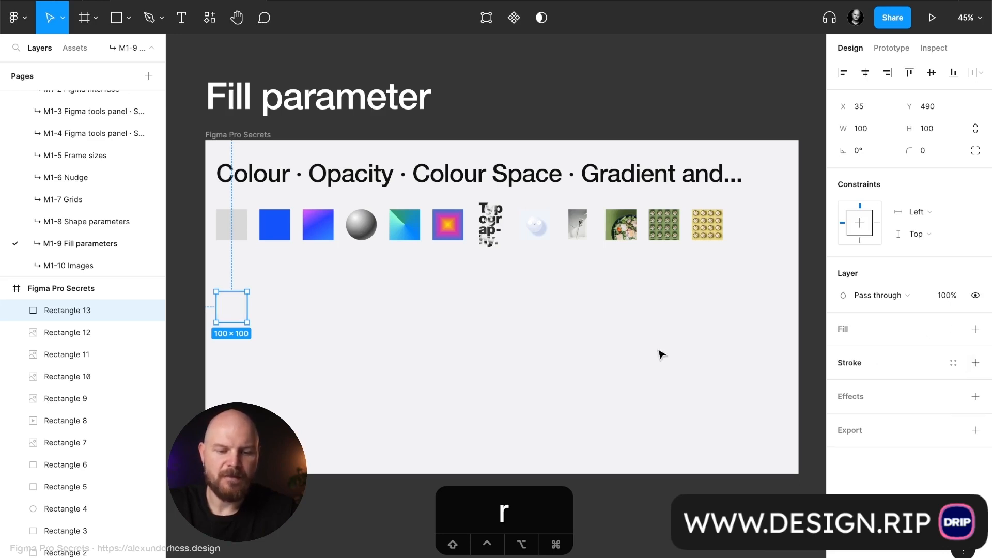
click(253, 335)
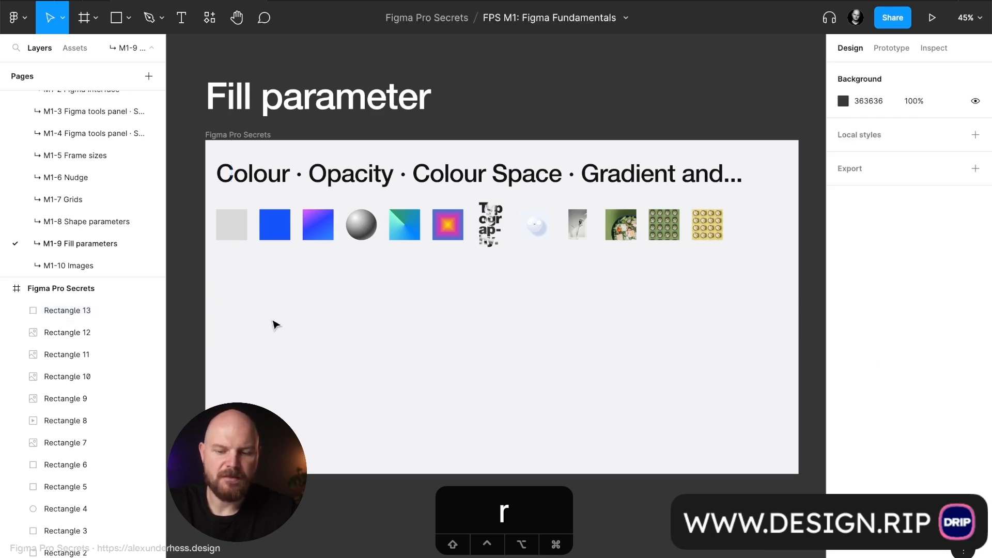
Step: Place another default square over the unfilled rectangle and delete it again
key(r)
click(235, 307)
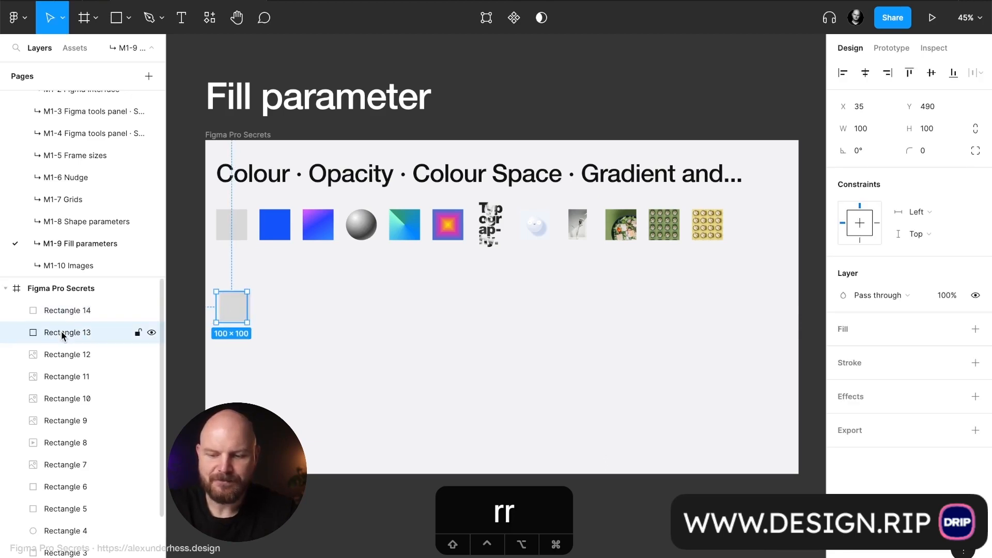
key(BackSpace)
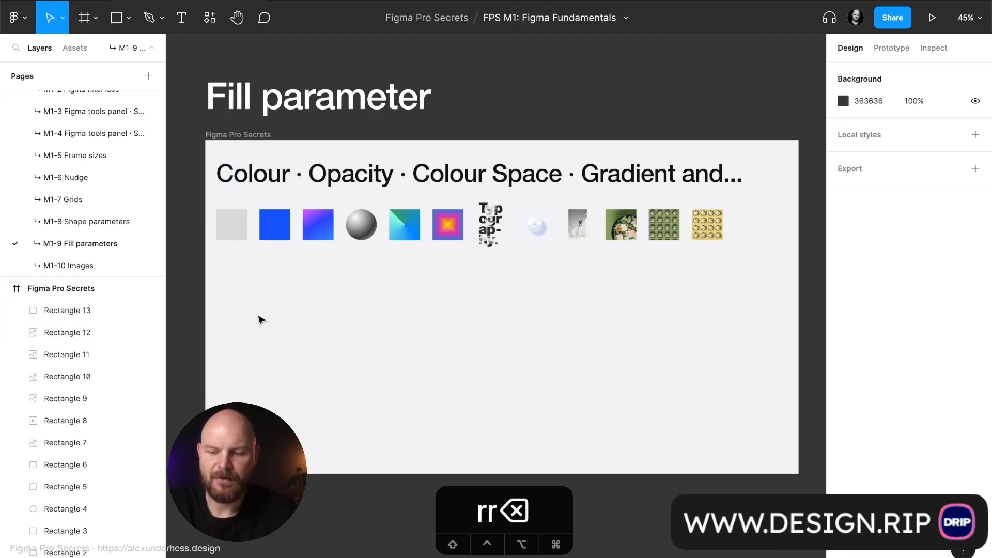
Step: Select the unfilled Rectangle 13 and add a D9D9D9 fill to it
click(89, 312)
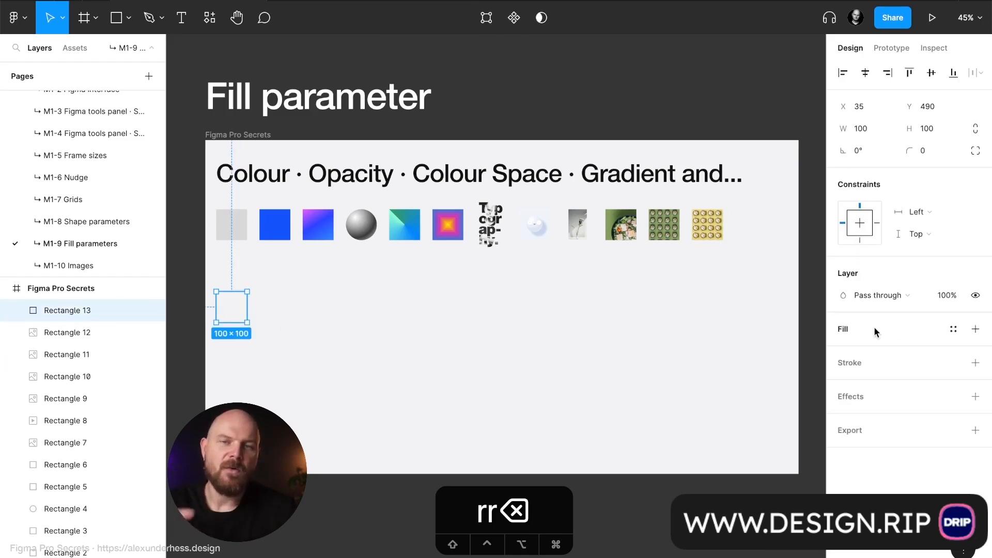
click(976, 331)
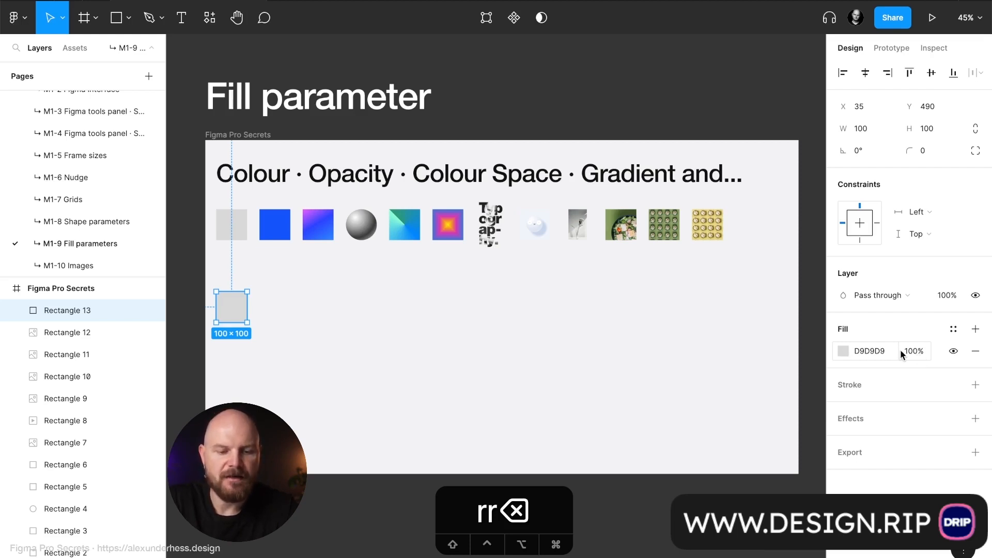
Step: Try layer opacities of 34% and 67% on the lower grey square
click(949, 296)
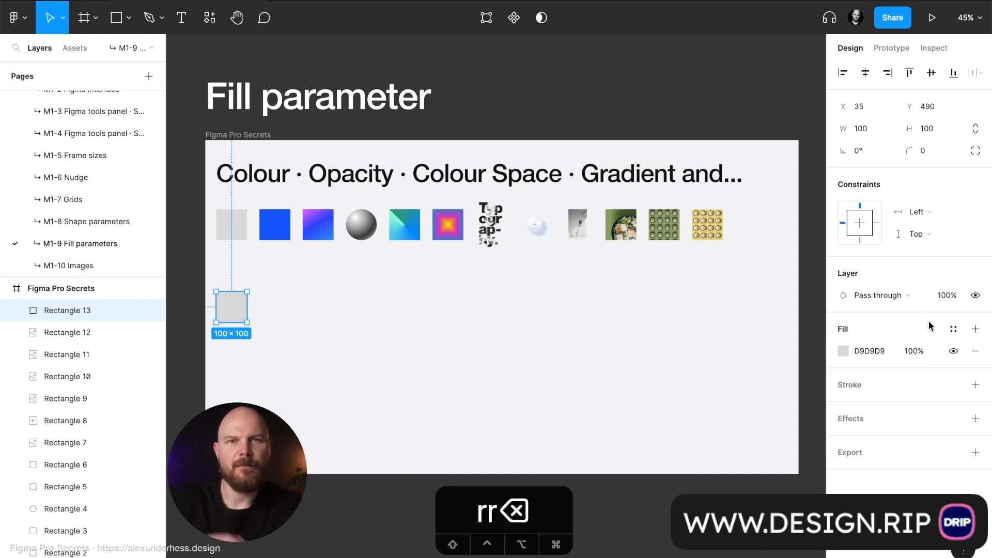
key(1)
key(2)
key(3)
key(4)
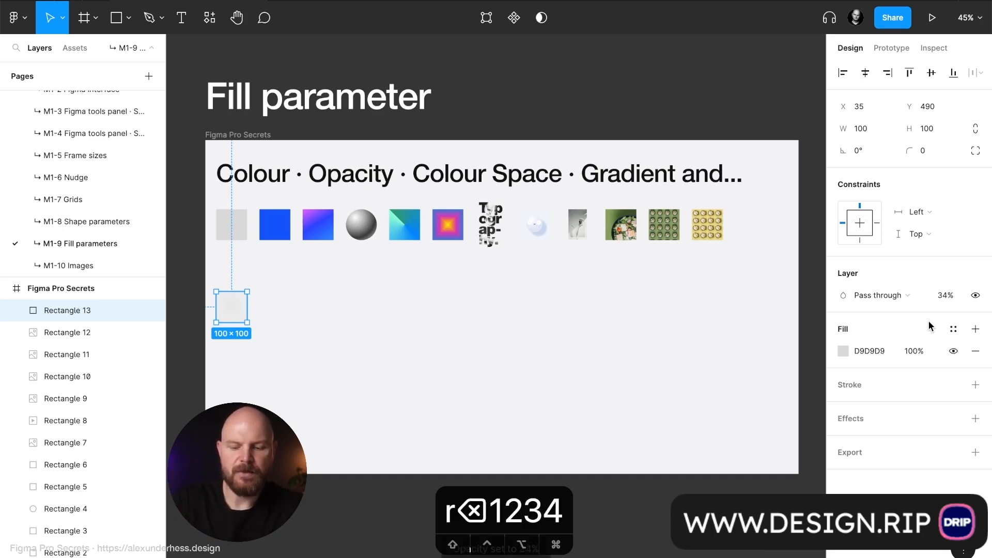
key(5)
key(6)
key(7)
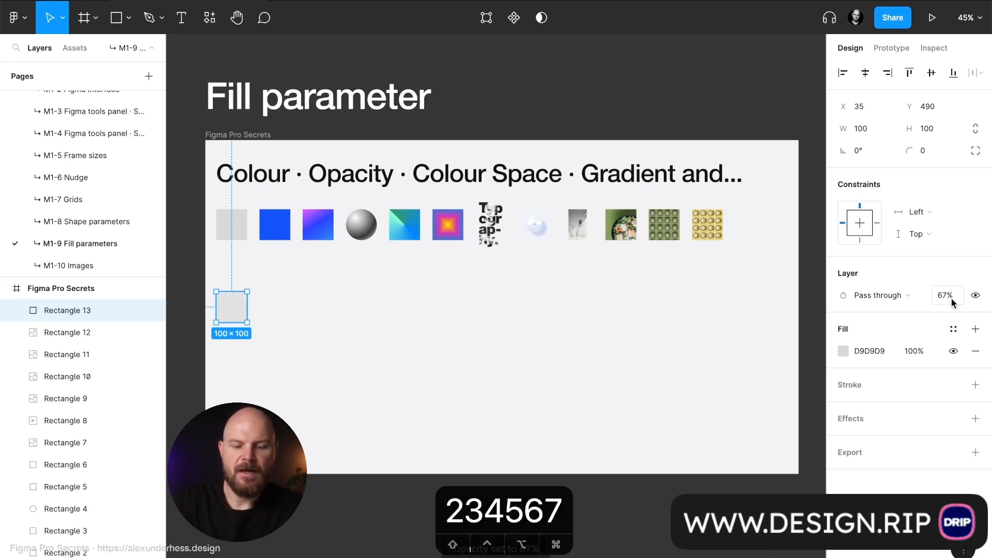
Step: Set the lower square's layer opacity to 70% and after that to 72%
key(7)
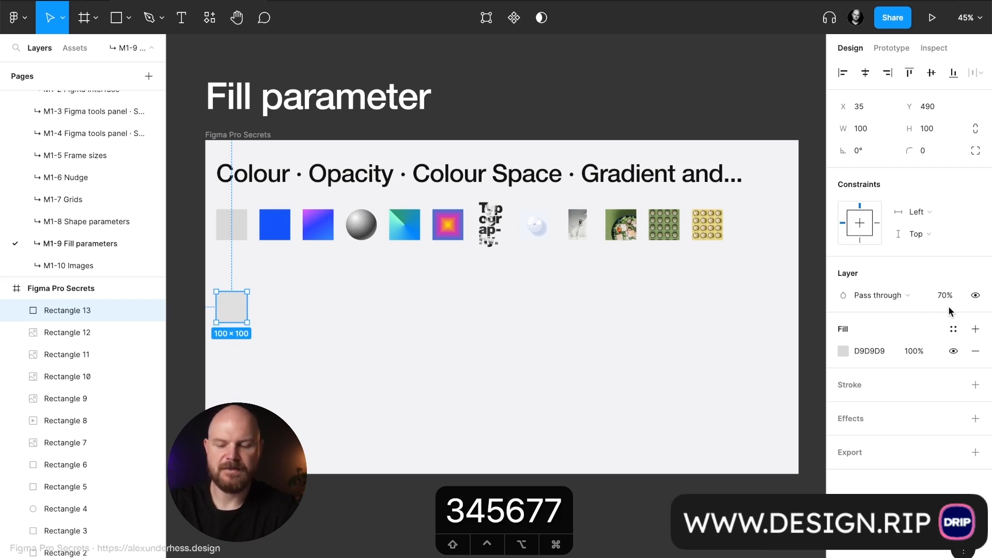
key(7)
key(2)
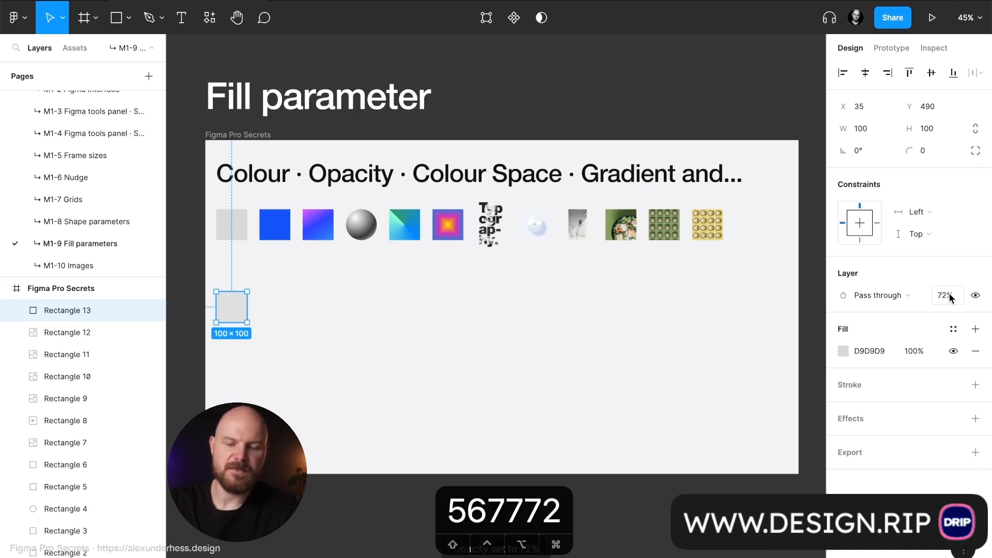
Step: Set the lower square's layer opacity to 10%, followed by 100%
key(1)
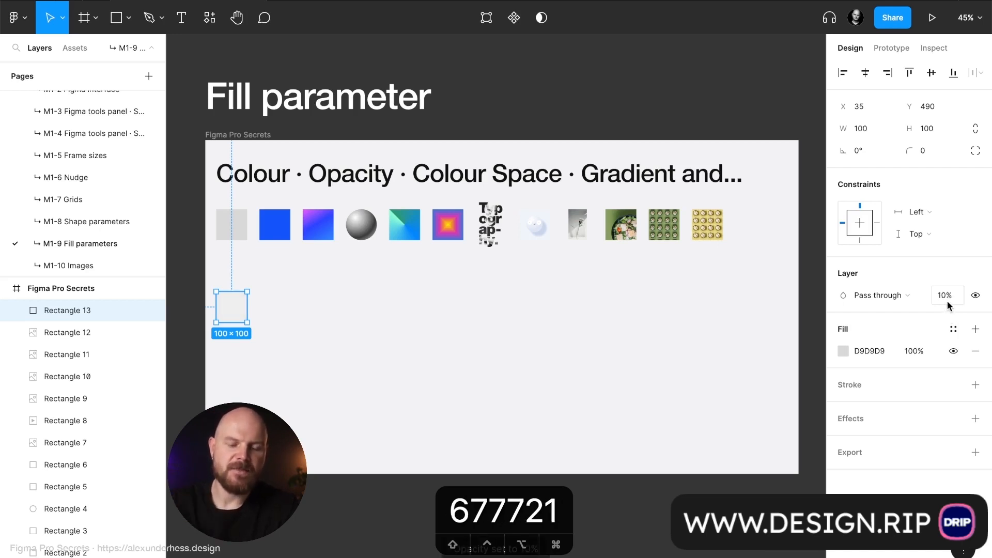
key(0)
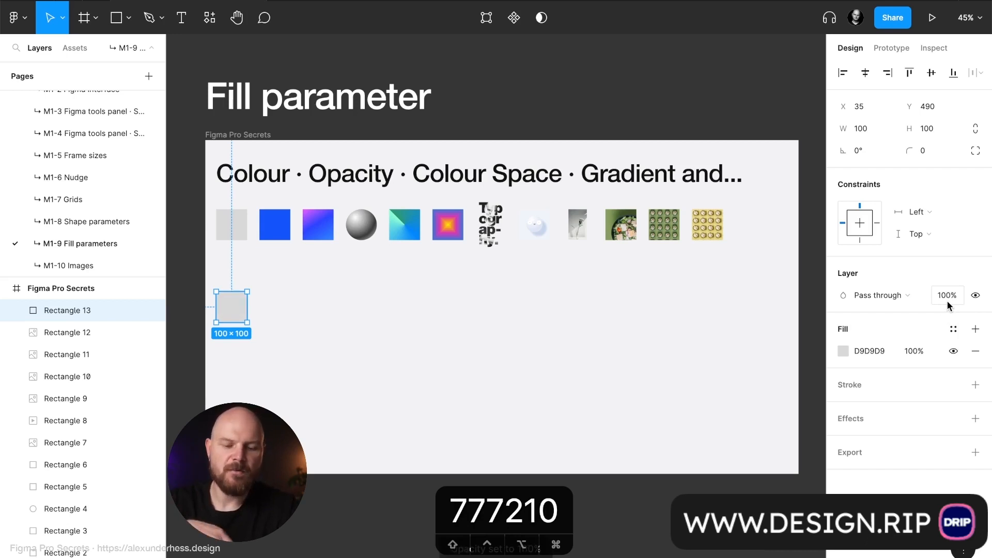
key(0)
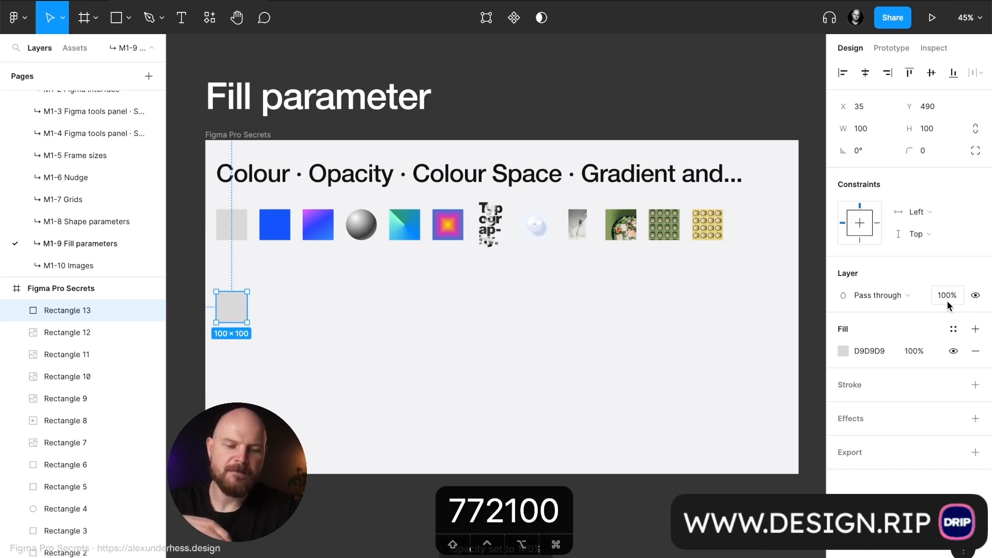
Step: Set the lower square's layer opacity to 0% and restore it to 100%
key(0)
key(0)
key(0)
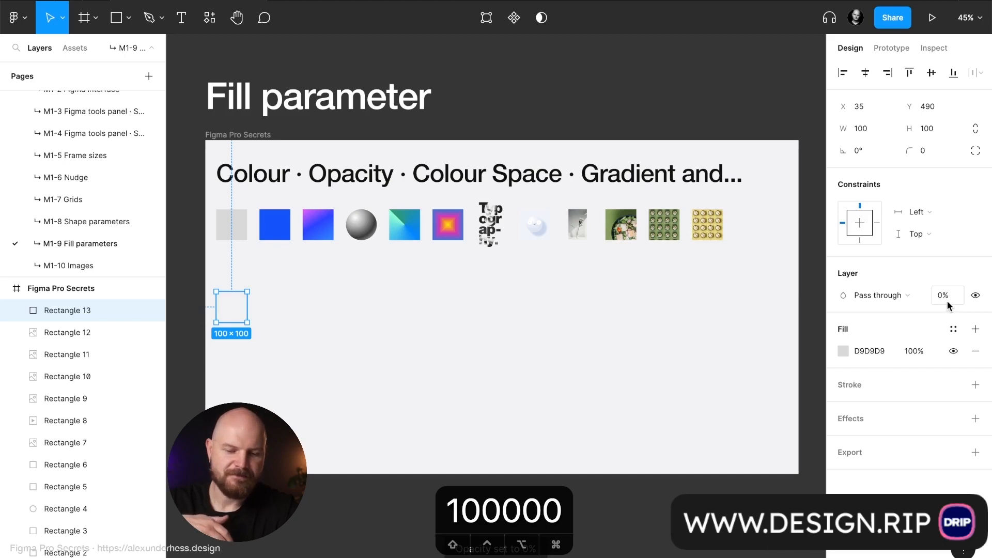
key(0)
key(0)
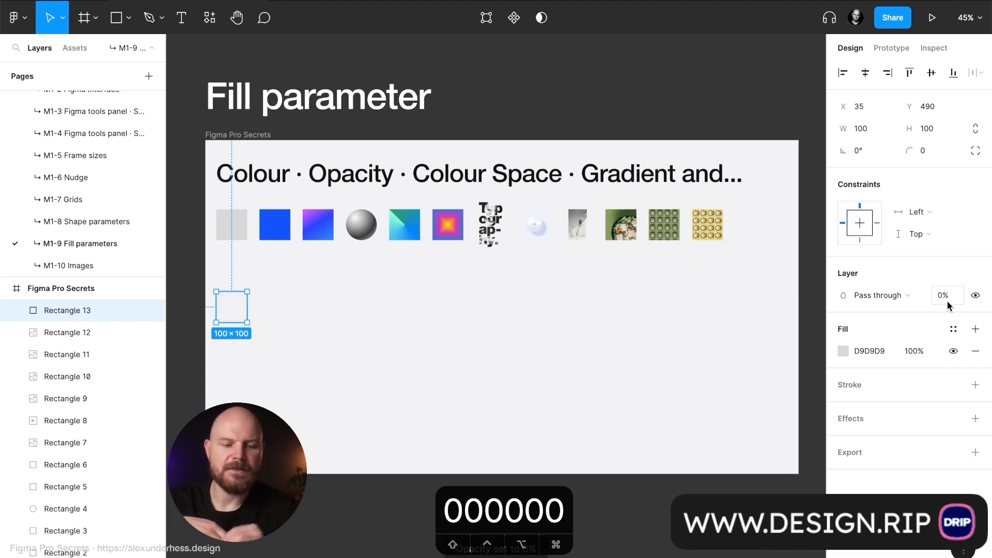
key(0)
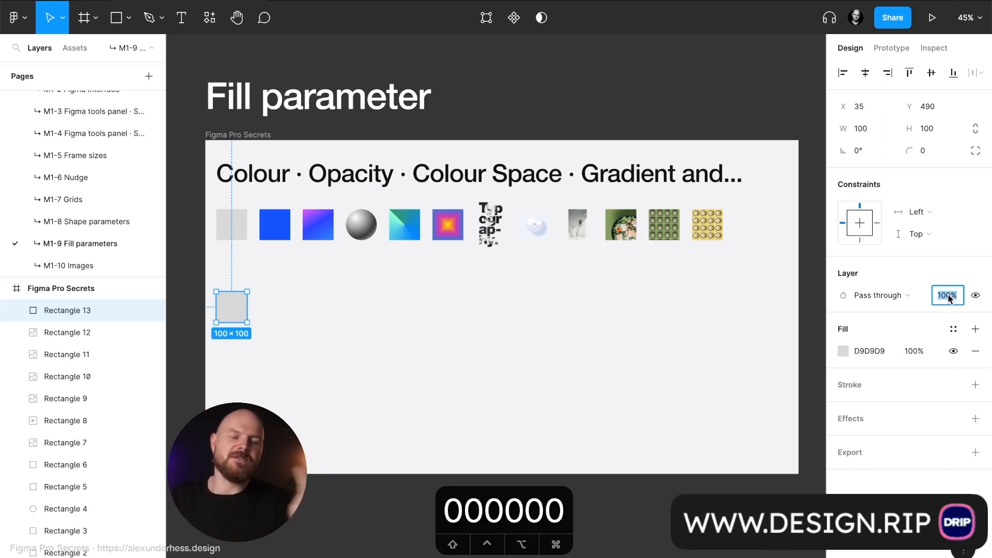
click(918, 328)
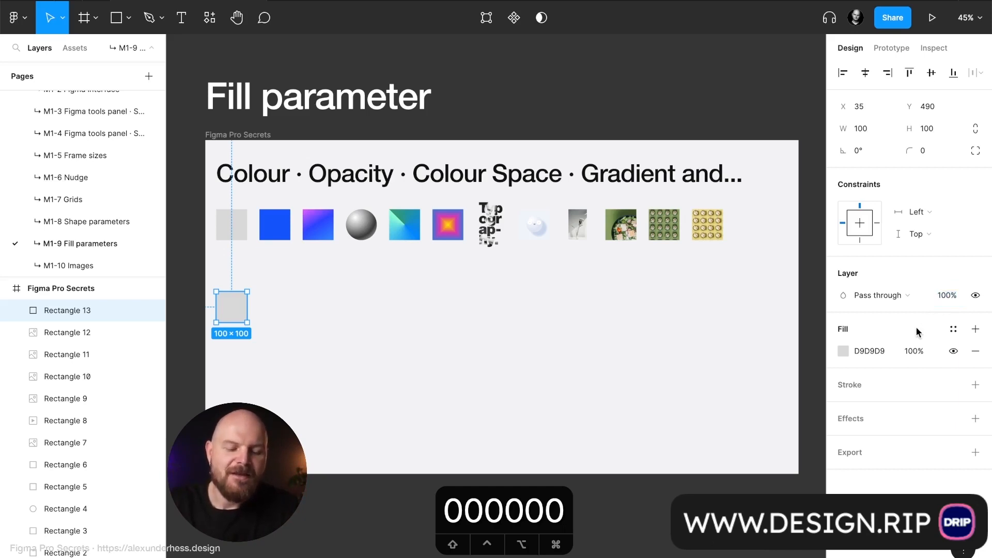
Step: Hide the lower square's fill and show it again
click(951, 354)
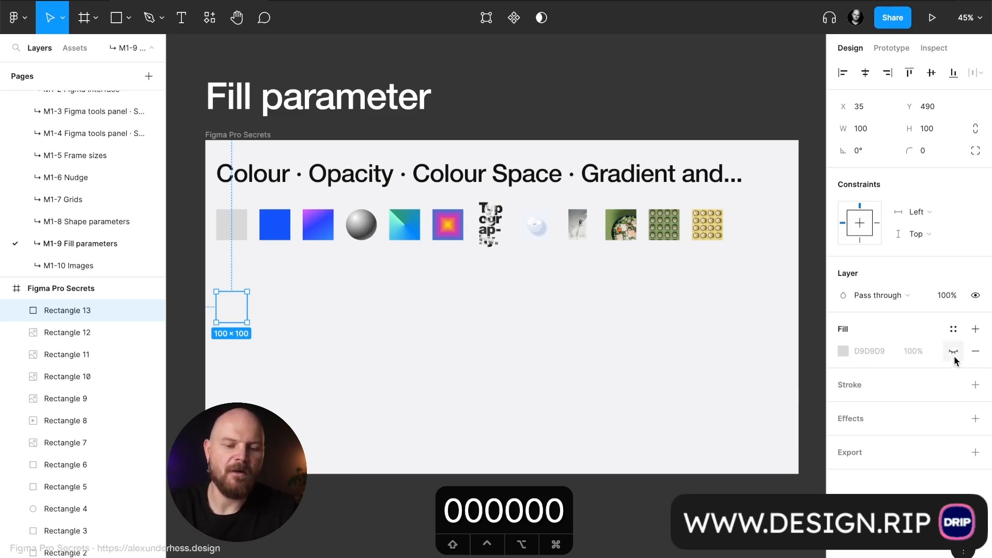
click(954, 354)
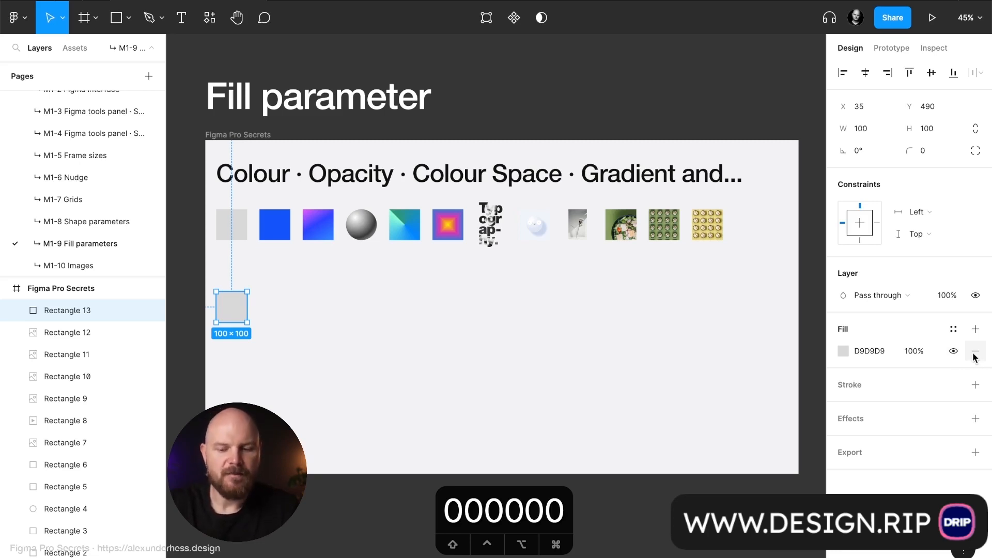
Step: Examine the hex colour value of the lower square's fill
click(888, 351)
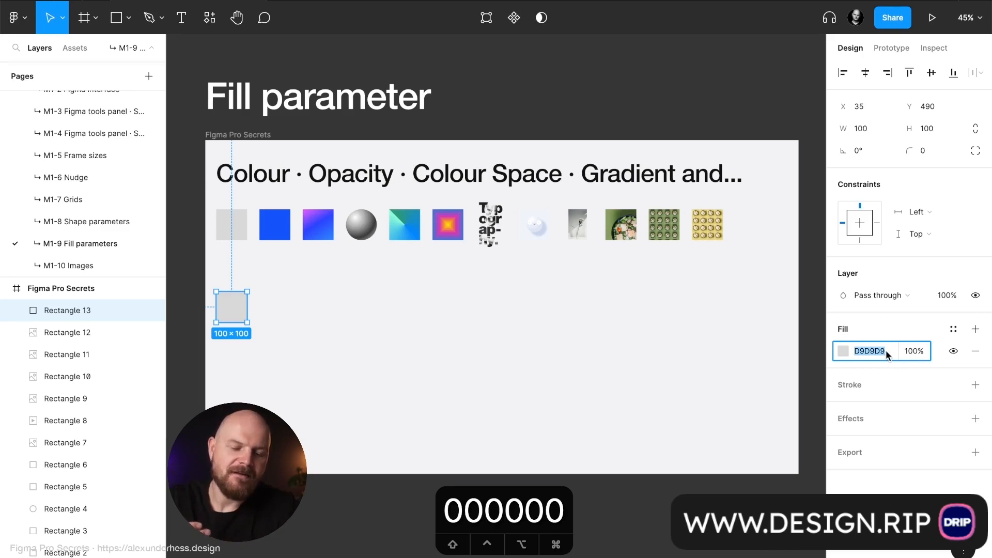
click(864, 353)
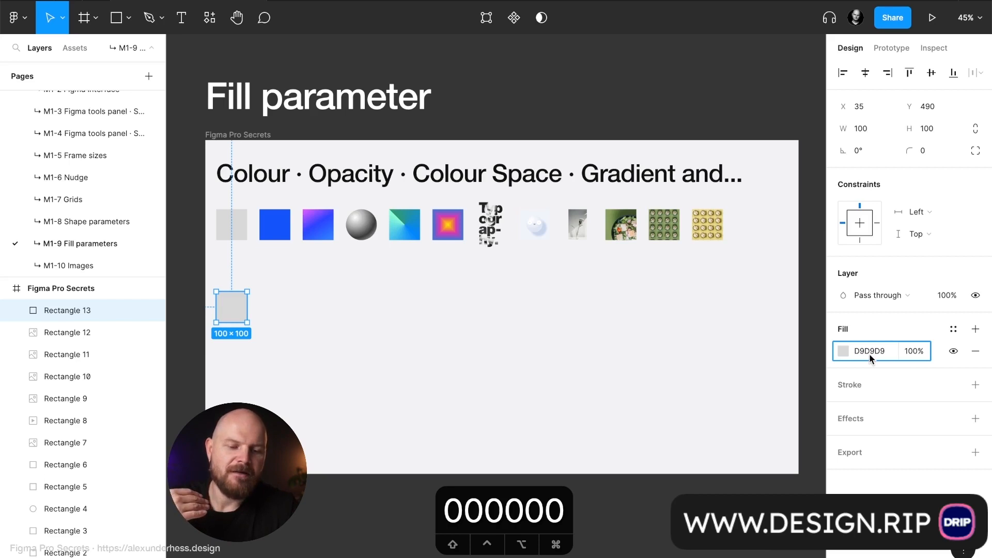
click(886, 354)
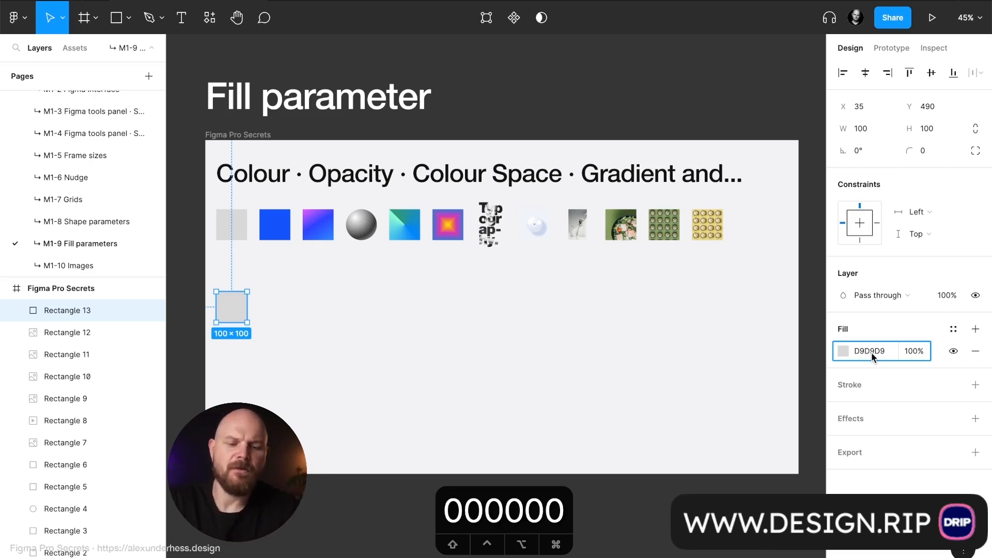
Step: Open the colour picker for the lower square's fill and try the hue and opacity sliders, keeping the grey at 100%
click(844, 351)
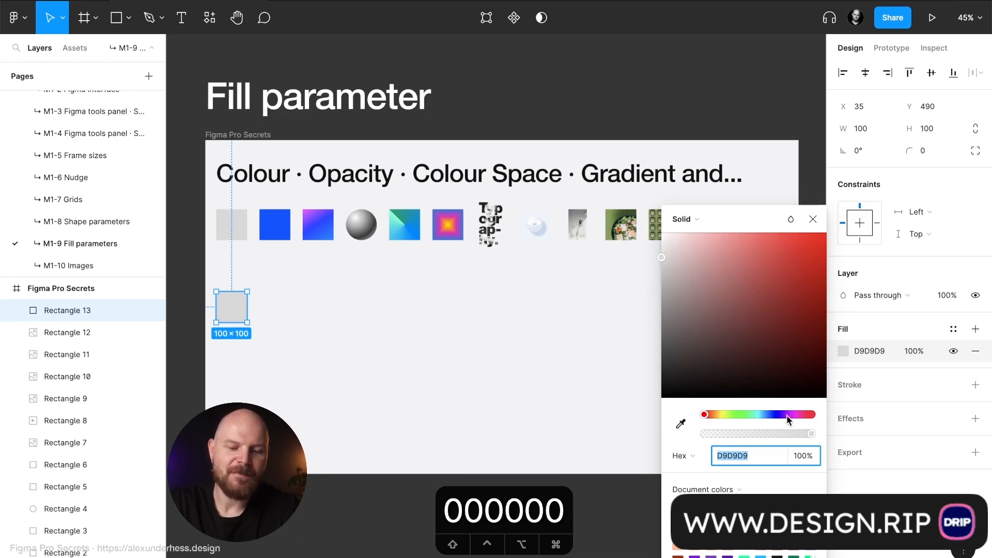
drag(707, 415, 692, 432)
mouse_move(808, 436)
mouse_down()
mouse_move(698, 432)
mouse_move(820, 433)
mouse_up()
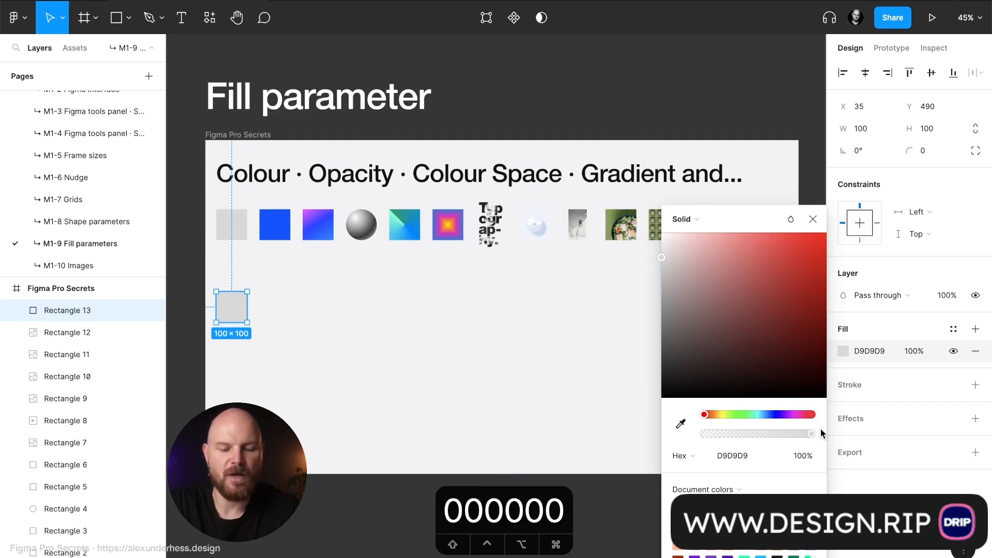
Step: Sample colour EA705C from the pink-orange gradient square with the eyedropper as the lower square's fill
click(684, 430)
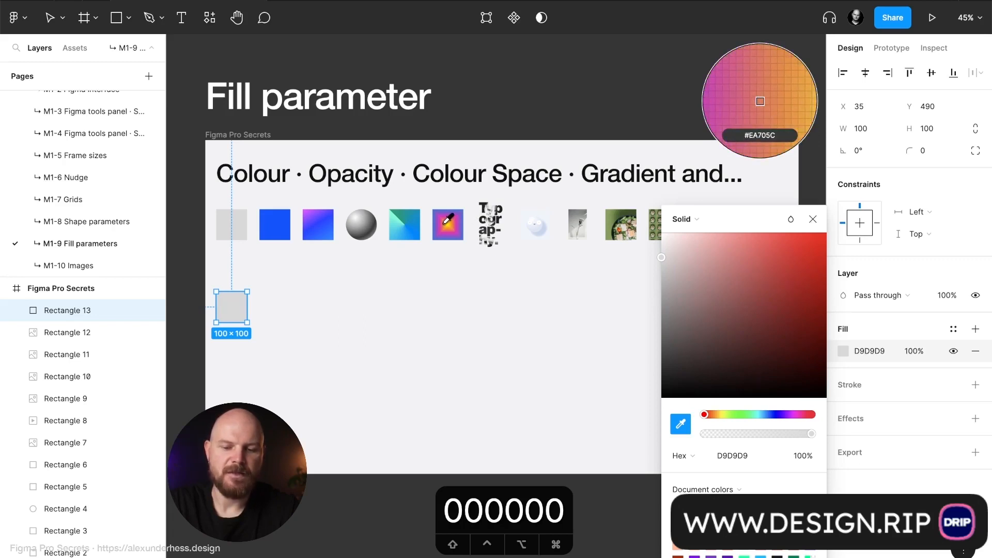
click(761, 101)
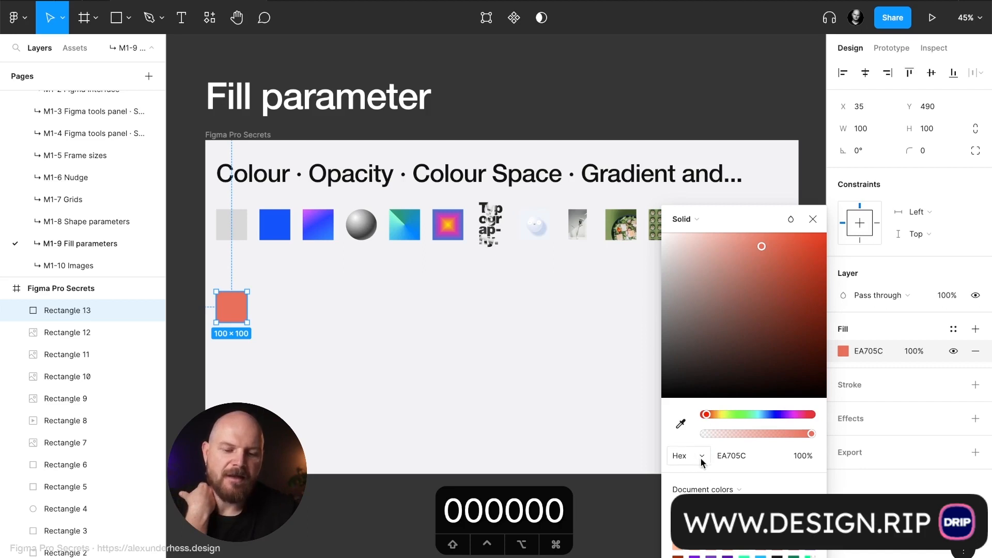
Step: Examine the fill's hex value, opacity, document colours and available colour formats, keeping Hex selected
click(731, 456)
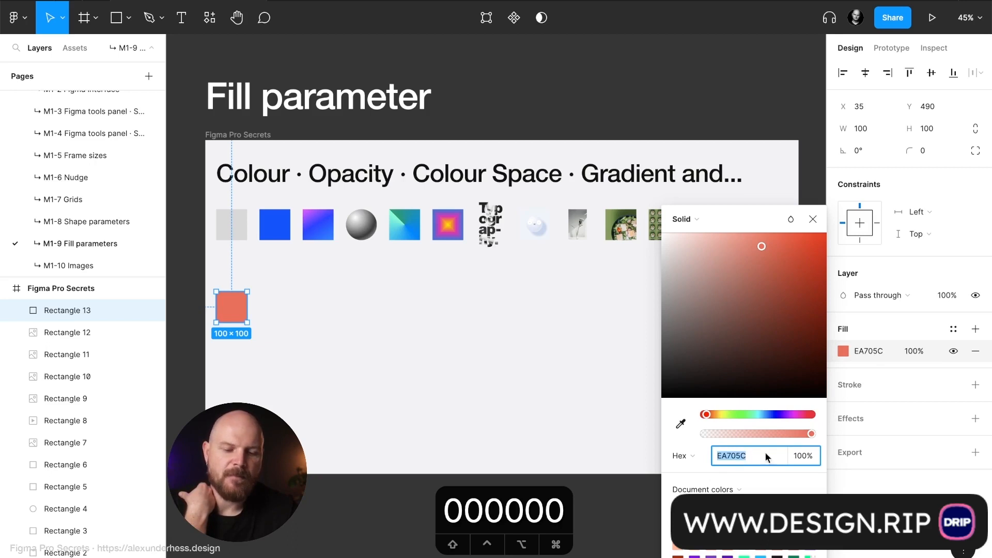
click(802, 458)
mouse_move(811, 433)
mouse_down()
mouse_move(705, 439)
mouse_move(818, 427)
mouse_move(743, 432)
mouse_move(823, 437)
mouse_up()
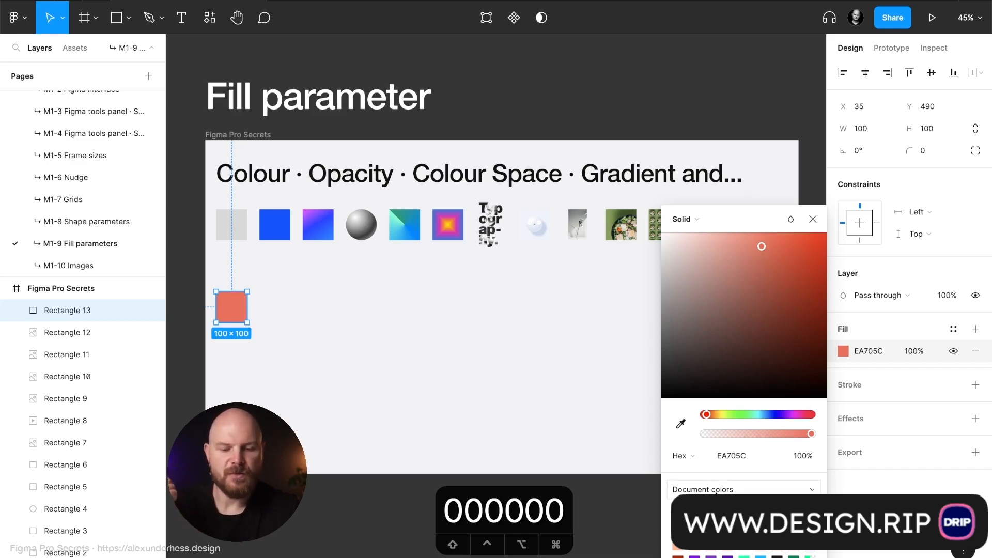
click(739, 491)
click(739, 491)
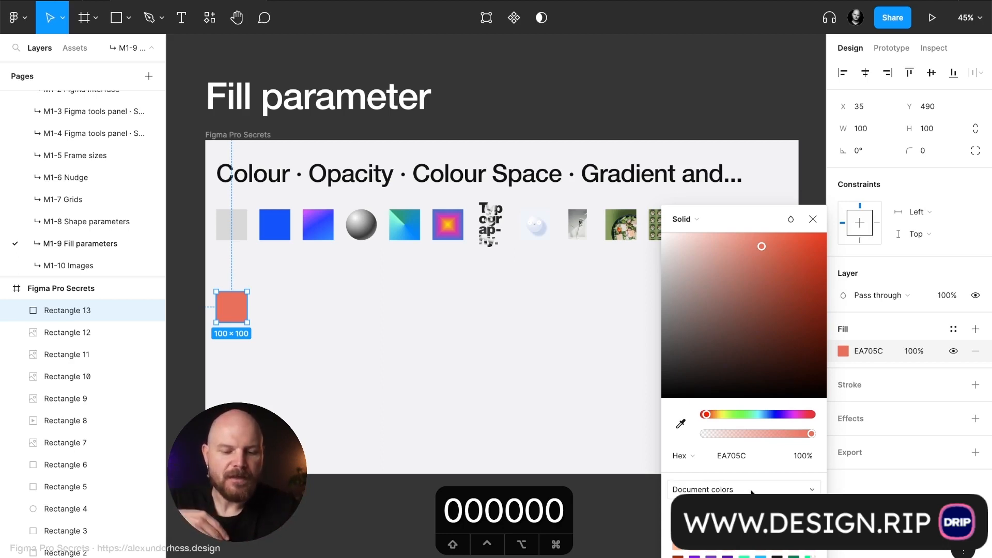
click(700, 457)
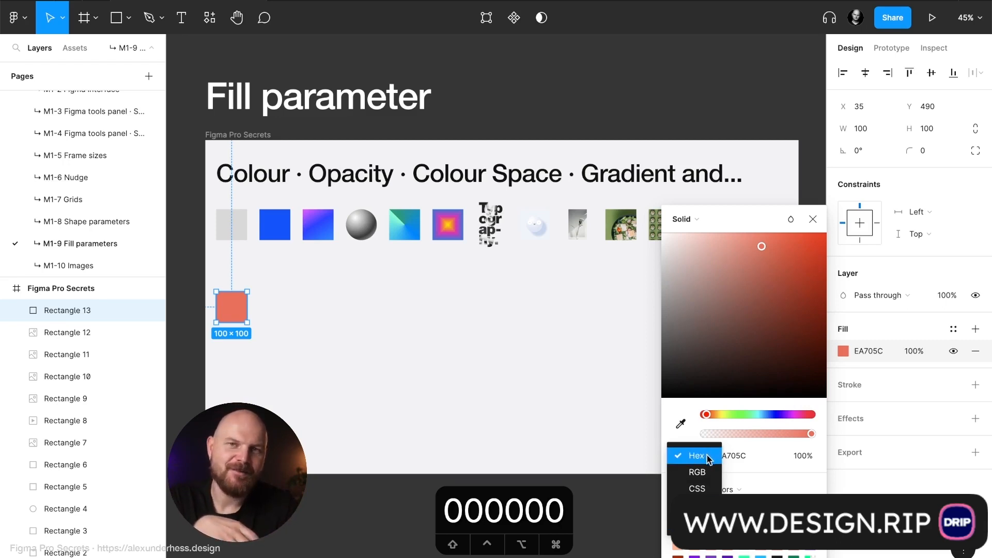
click(743, 454)
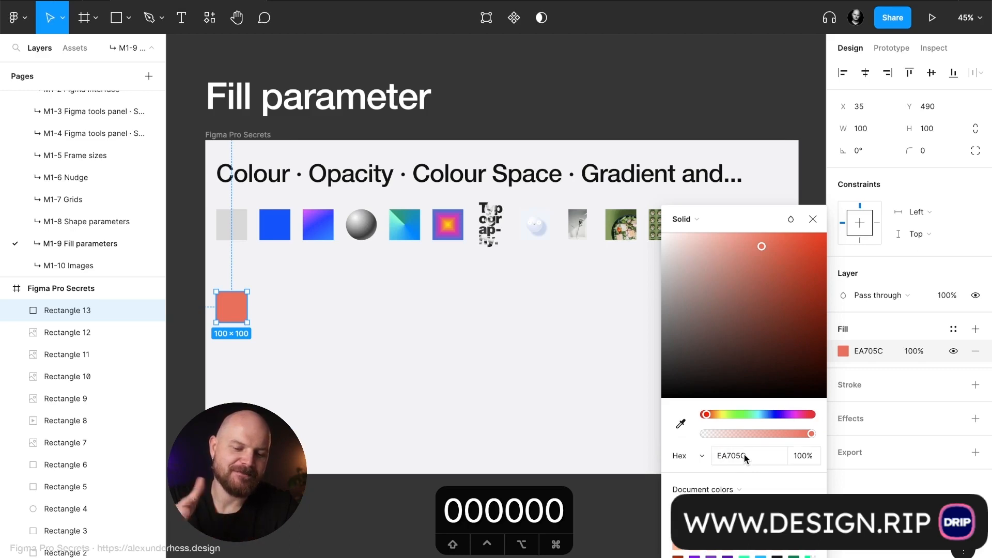
Step: Examine the lower square's fill hex value and the available colour formats, keeping Hex selected
click(749, 451)
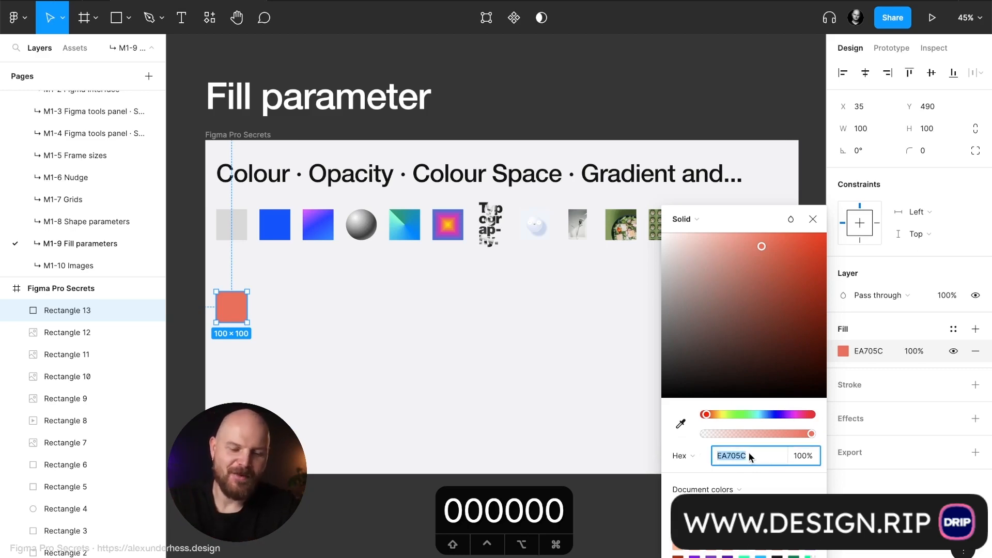
click(695, 456)
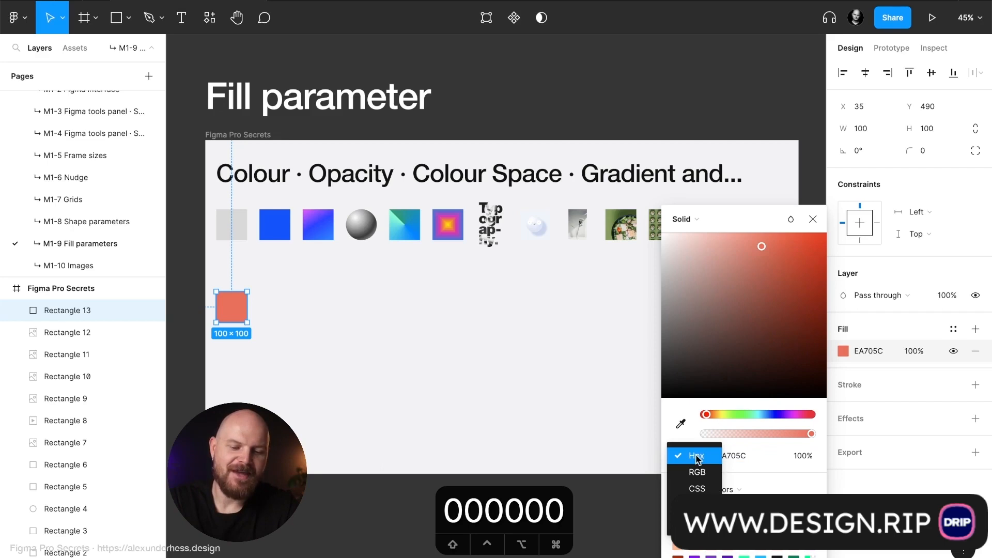
click(735, 457)
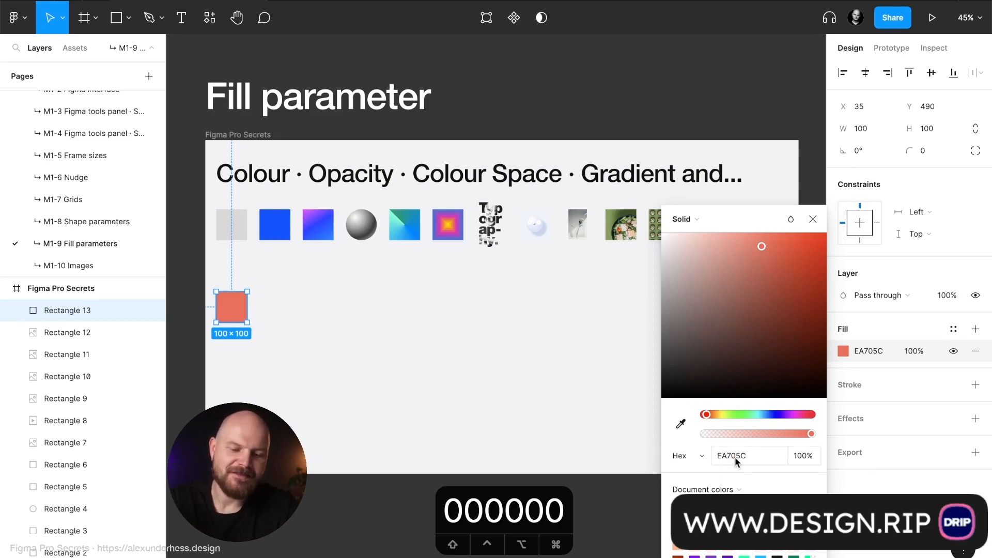
Step: Try 00 and FF as the first two characters of the lower square's fill hex value
click(721, 457)
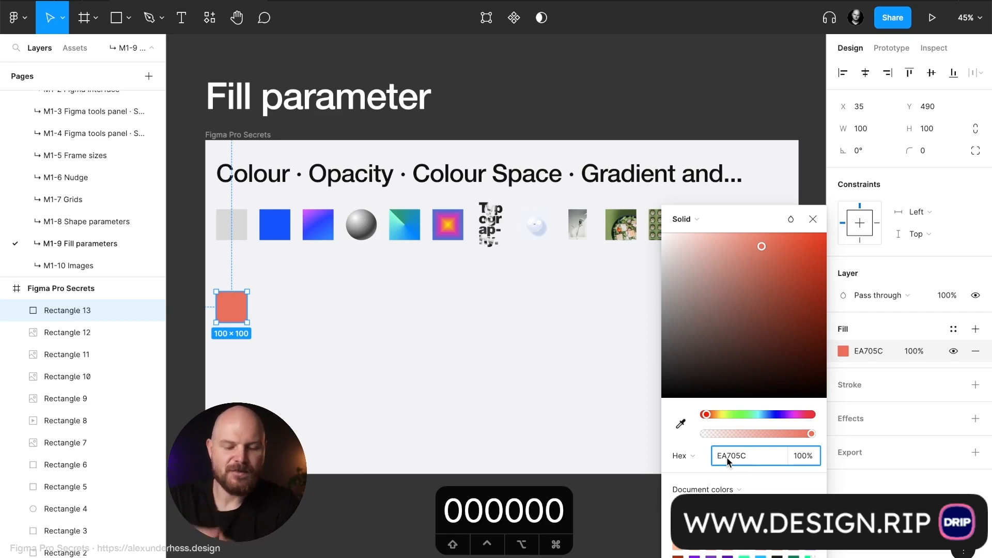
key(BackSpace)
key(BackSpace)
text(000)
key(BackSpace)
key(BackSpace)
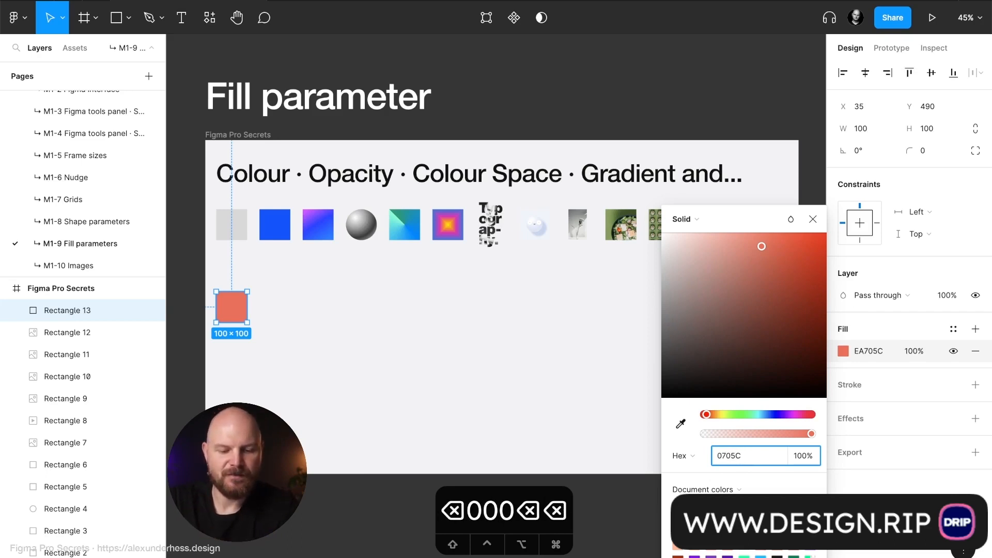
key(BackSpace)
text(FF)
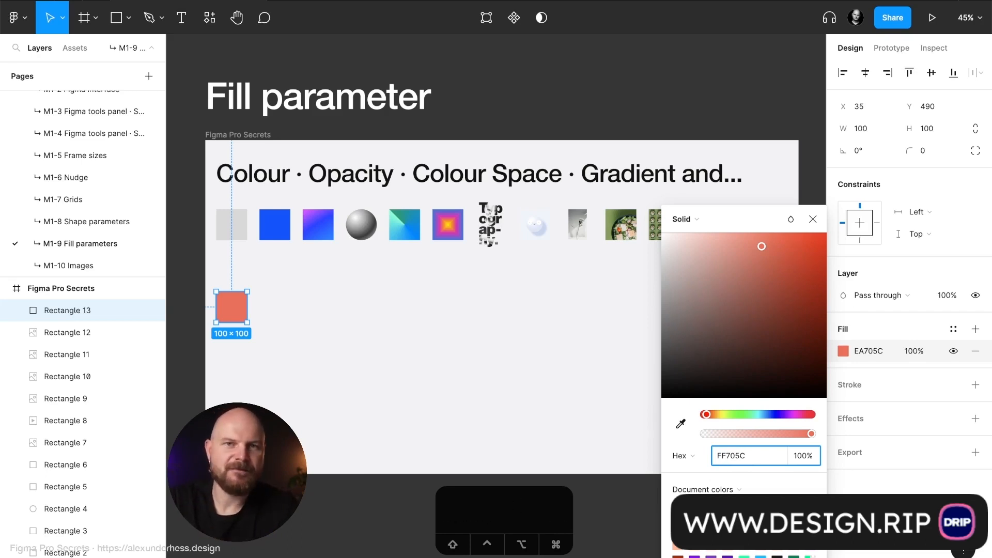
Step: Try 0 and 255 at the start of the hex value, restoring the fill to EA705C
key(BackSpace)
key(BackSpace)
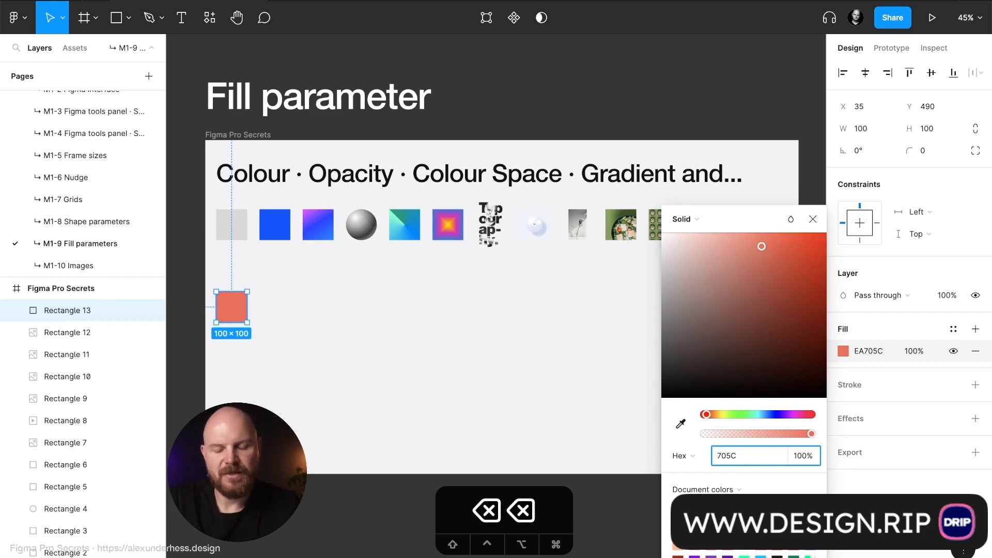
text(0)
key(BackSpace)
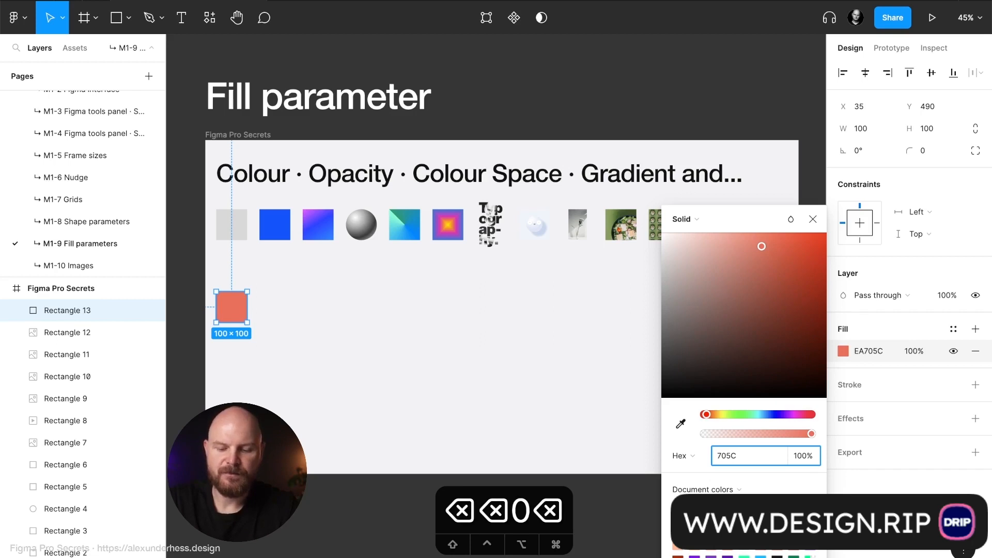
text(255)
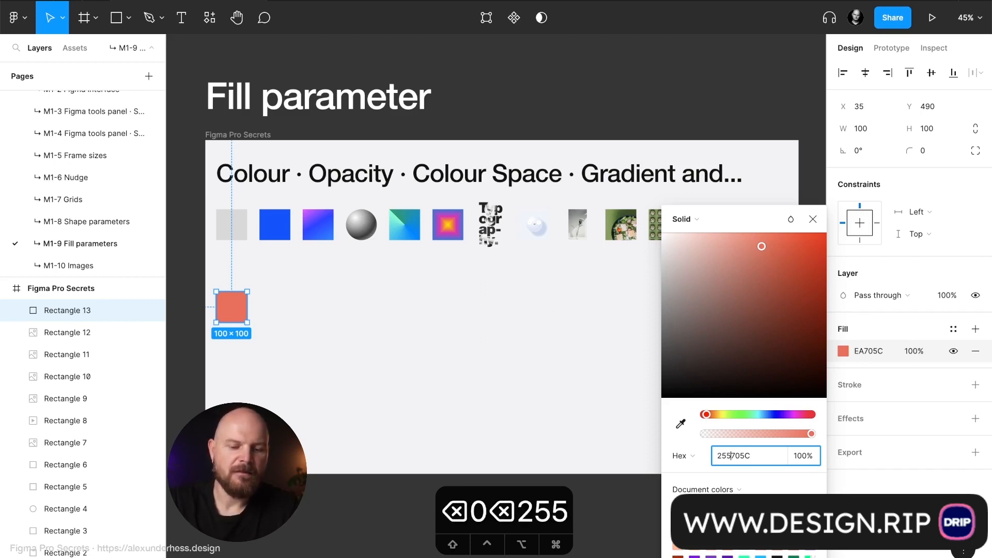
key(BackSpace)
key(BackSpace)
key(BackSpace)
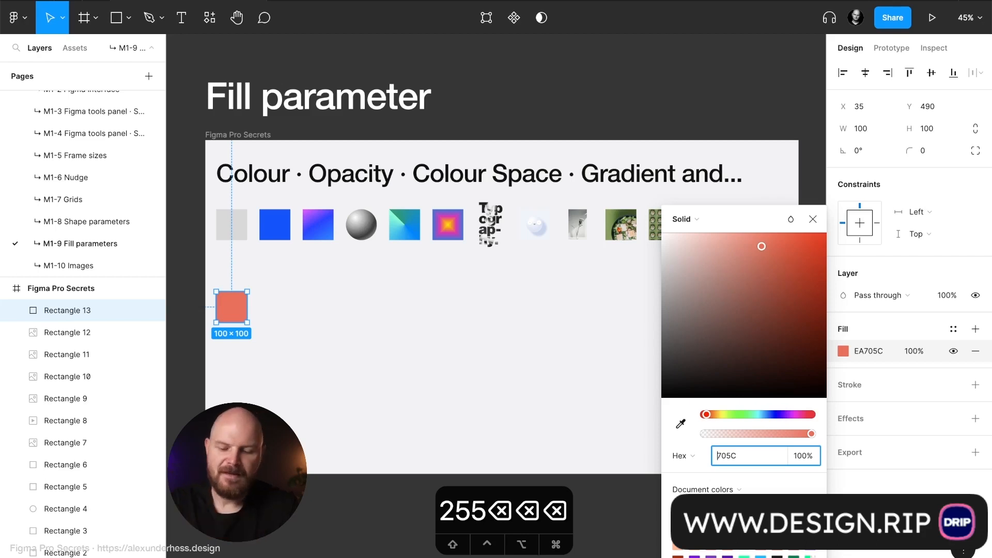
text(ea)
key(Return)
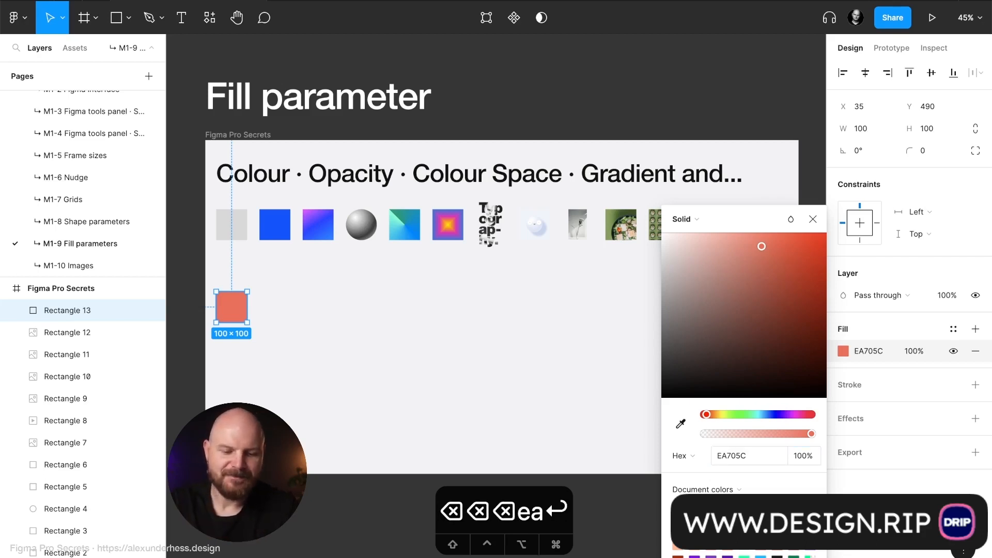
Step: Compare the square's fill value in the Hex and RGB formats, returning to Hex
click(694, 457)
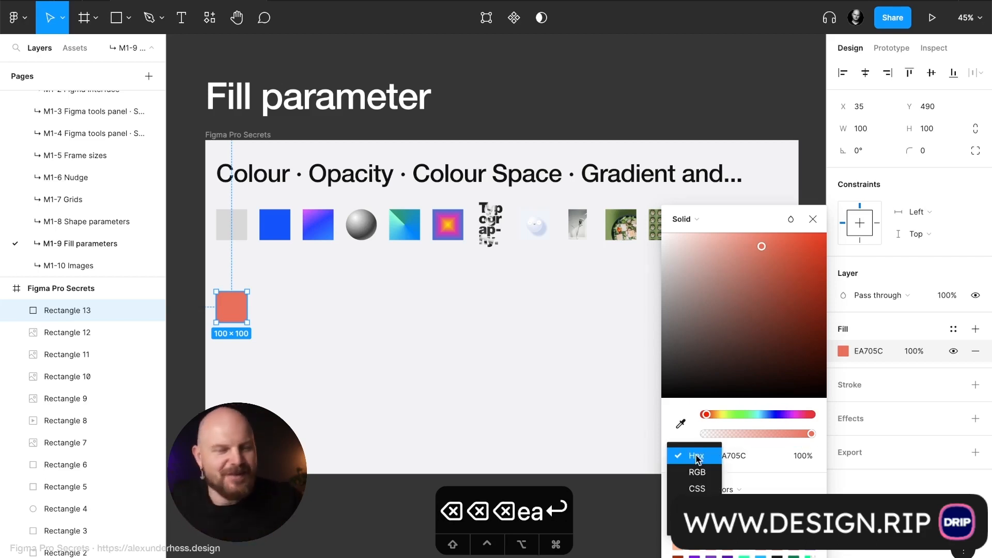
click(743, 455)
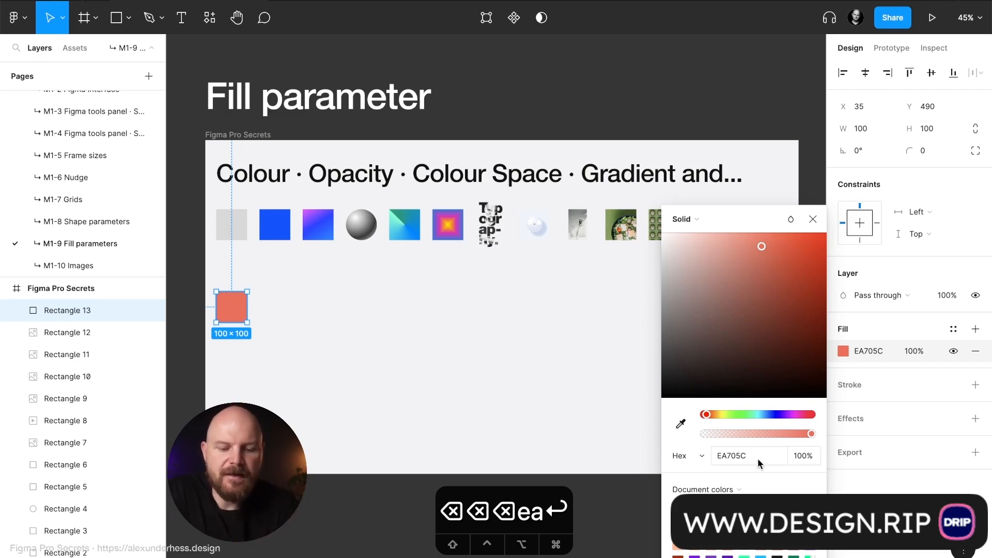
click(758, 458)
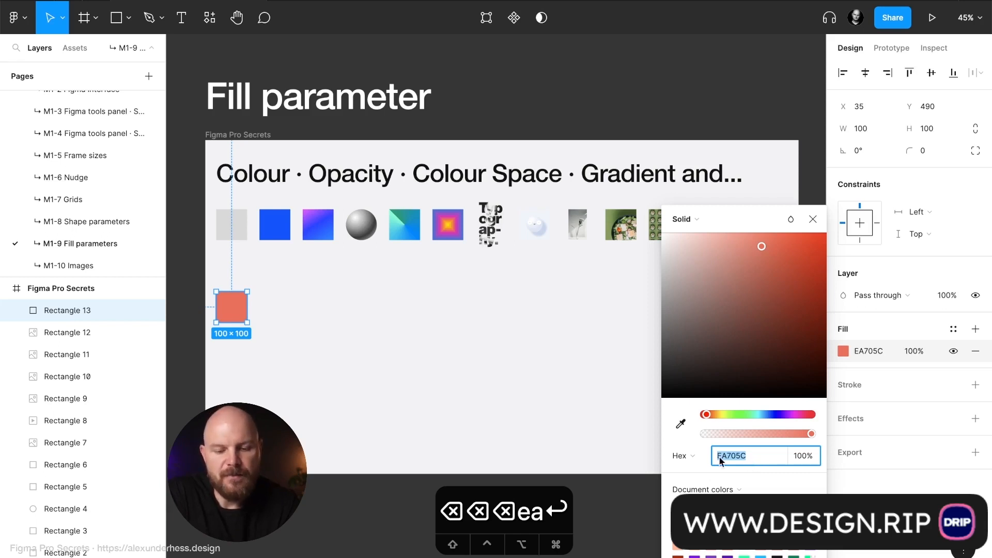
click(691, 457)
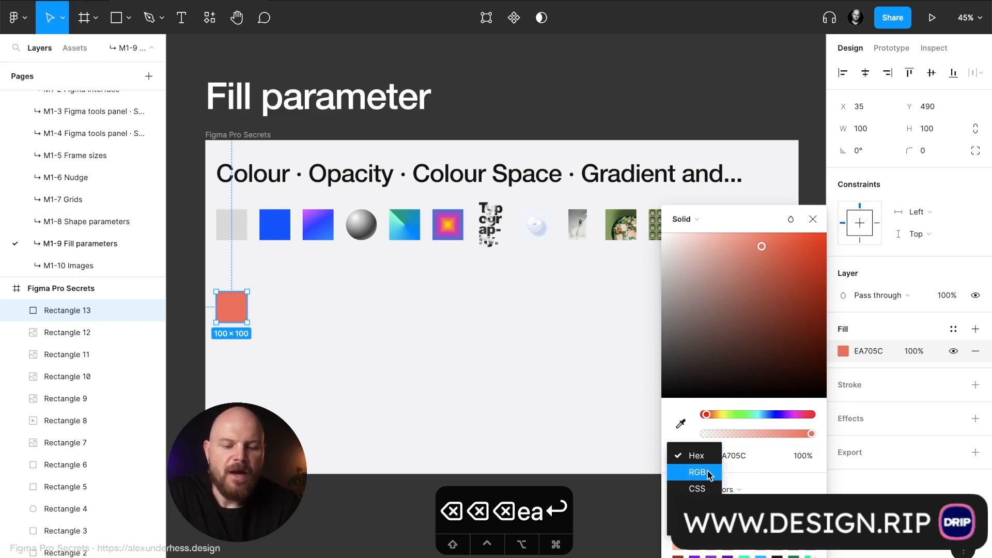
click(697, 472)
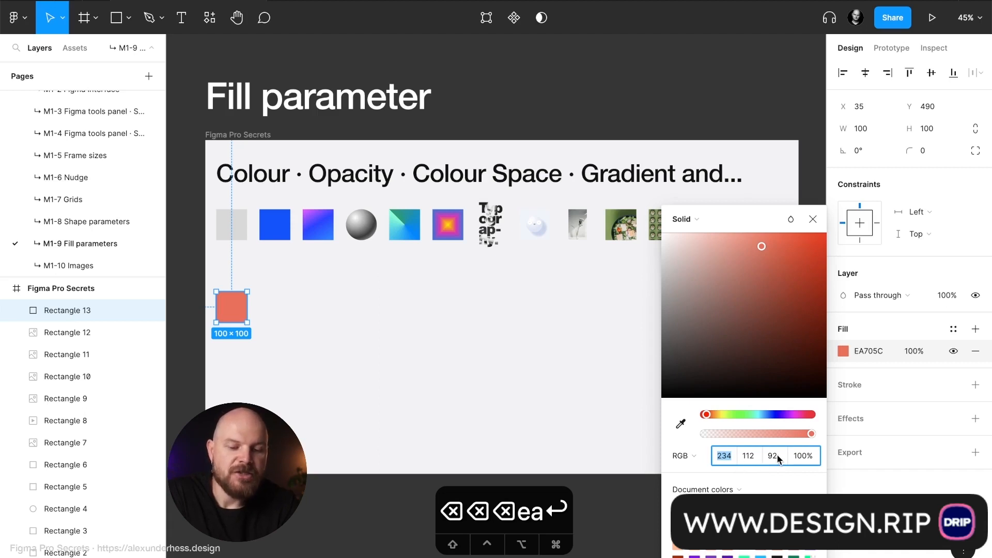
click(687, 456)
click(690, 439)
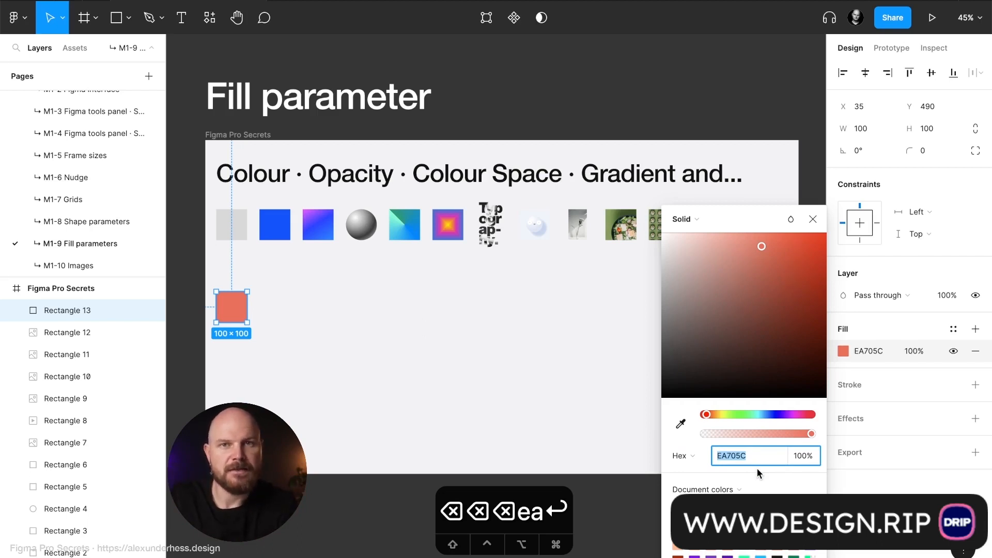
Step: Set the lower square's fill to black with hex value 000000
text(00)
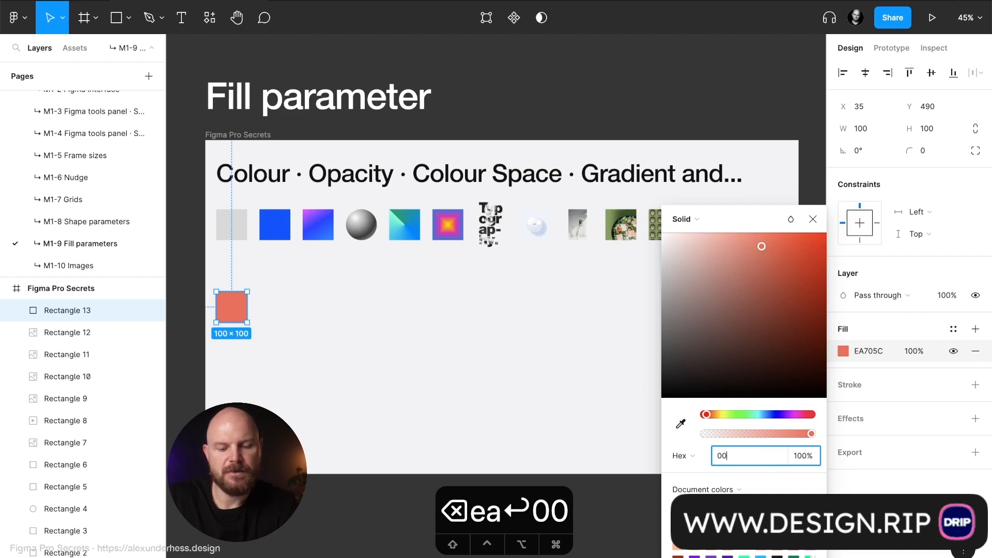
text(00000)
key(BackSpace)
key(Return)
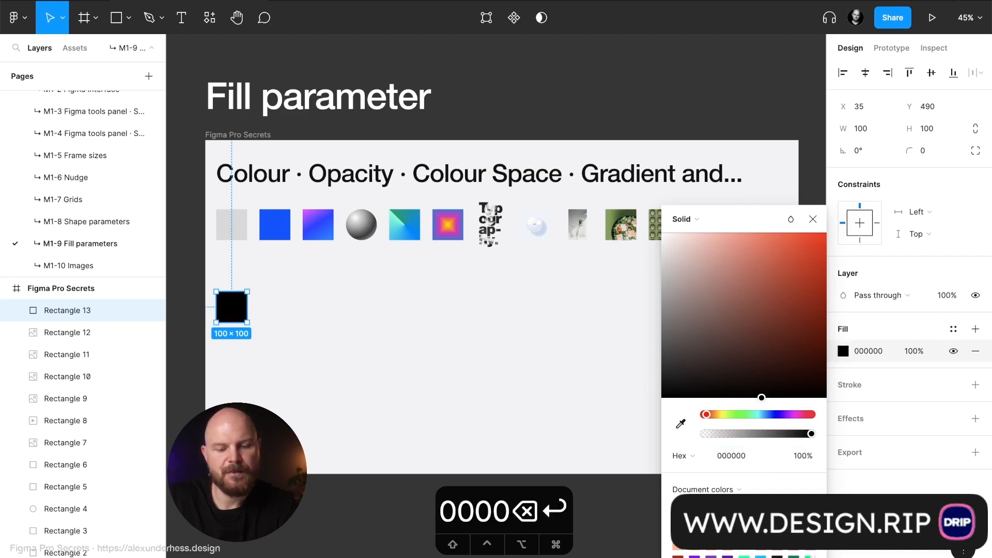
Step: Switch the colour format to RGB and set the square's fill to white with 255, 255, 255
click(698, 458)
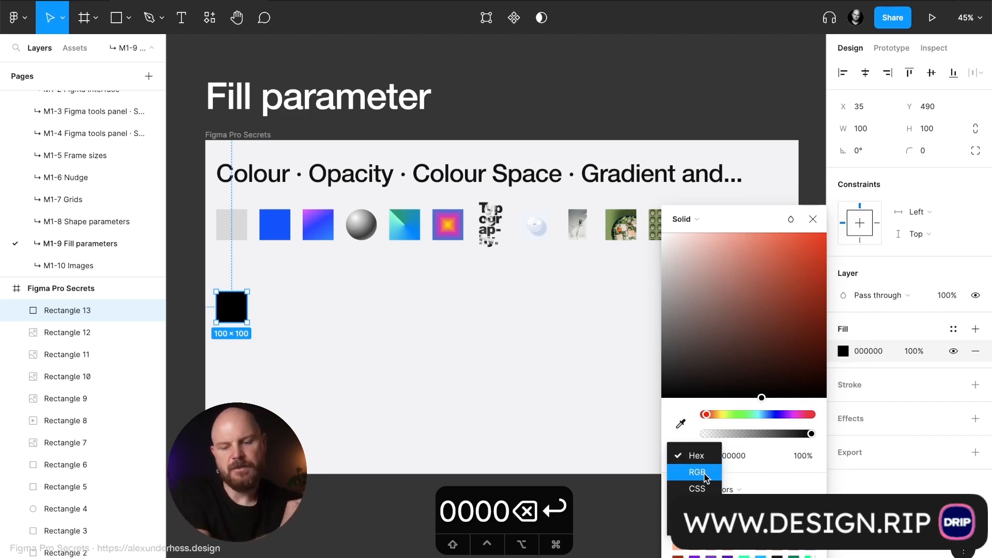
click(706, 474)
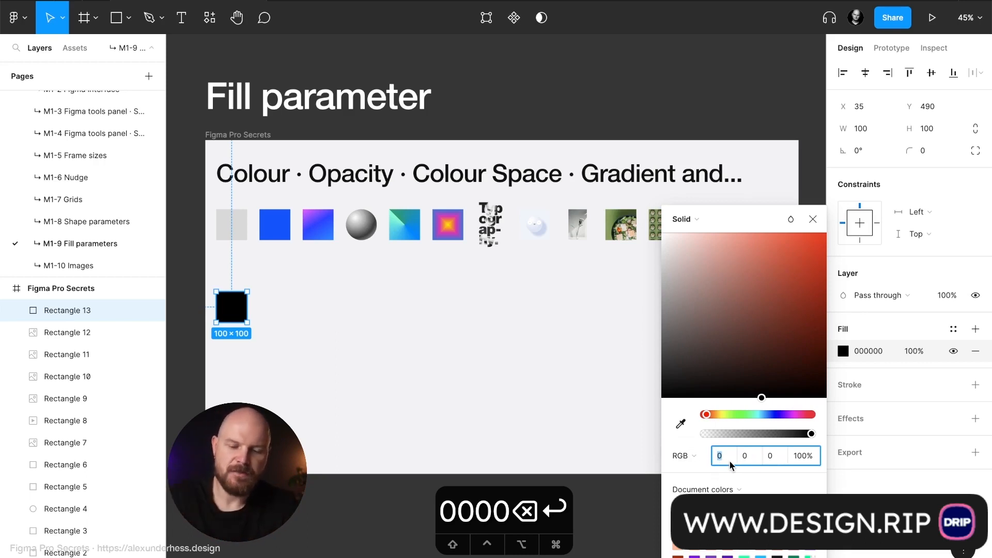
text(255)
key(Tab)
text(255)
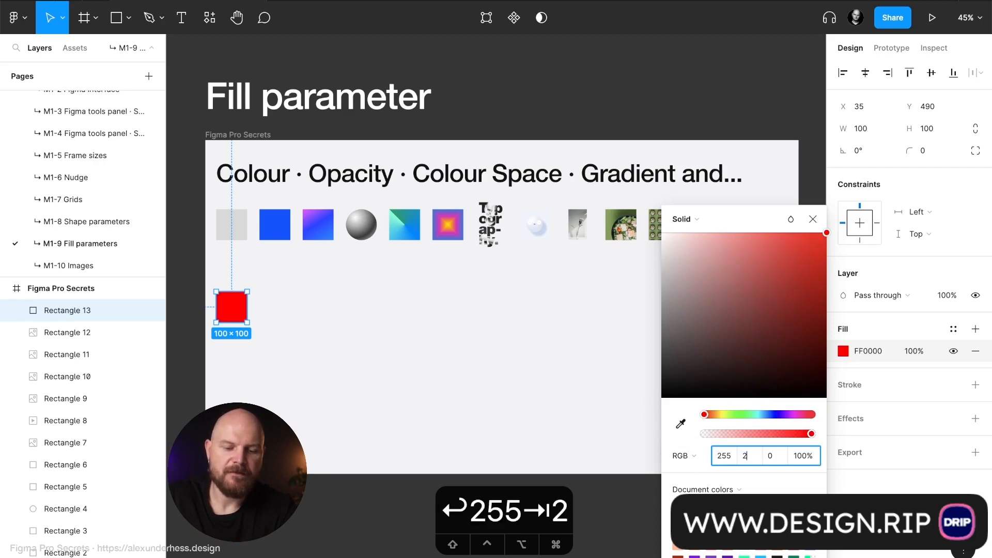
key(Tab)
text(255)
key(Return)
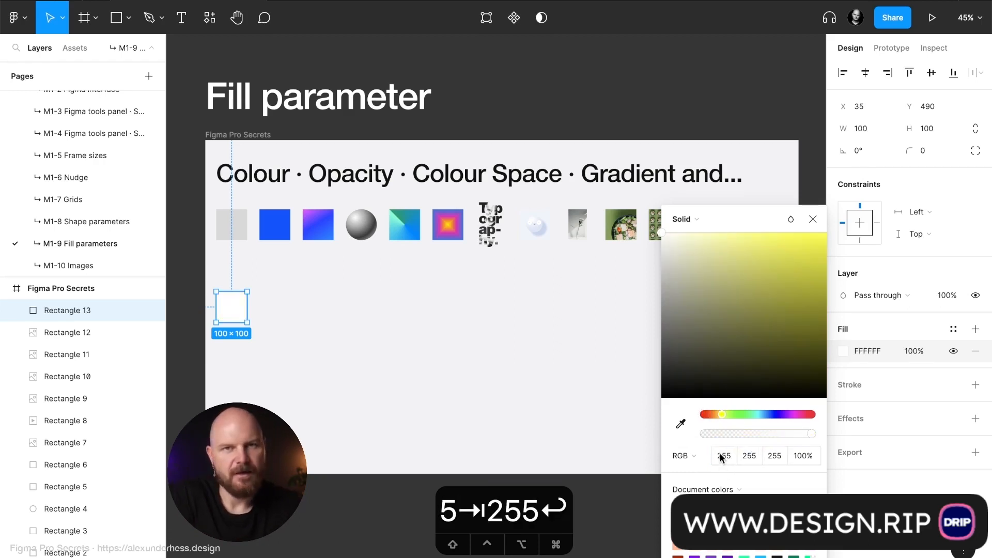
Step: Compare the white fill's values in the Hex and RGB formats, ending in Hex
click(693, 455)
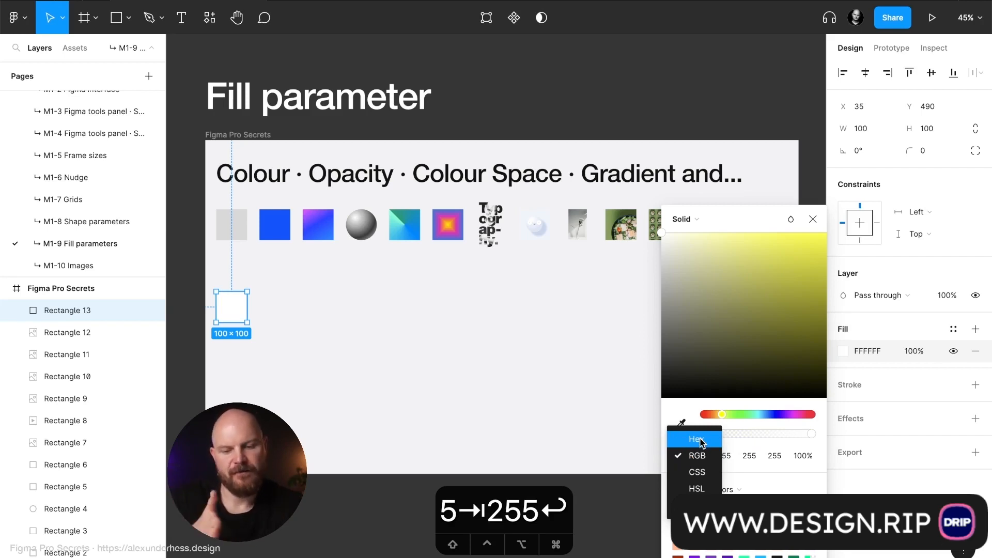
click(701, 442)
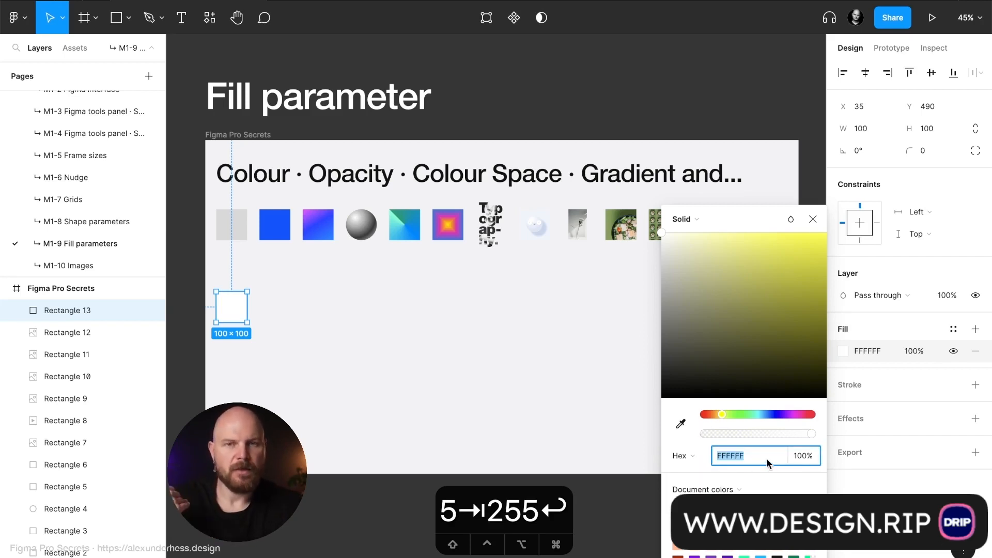
click(693, 456)
click(697, 471)
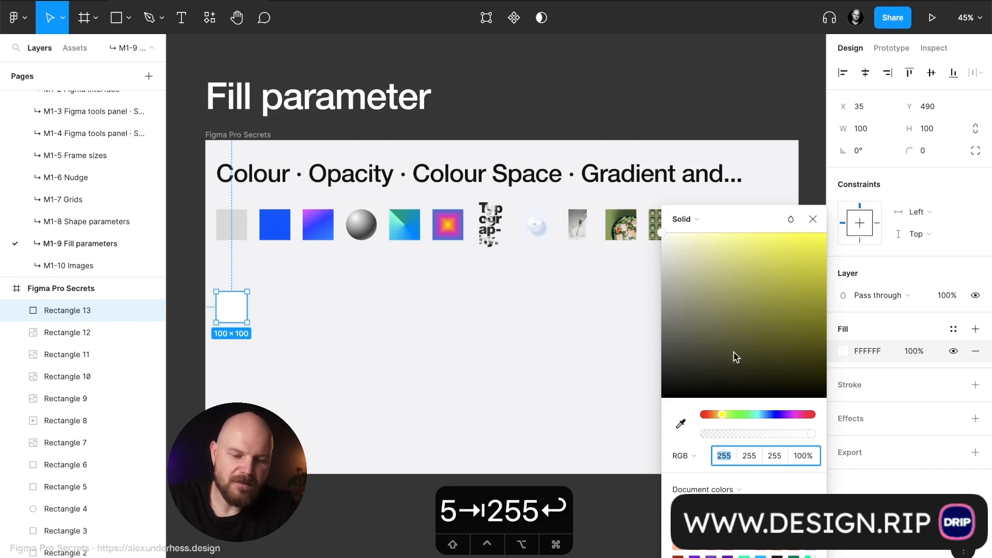
click(685, 456)
click(696, 439)
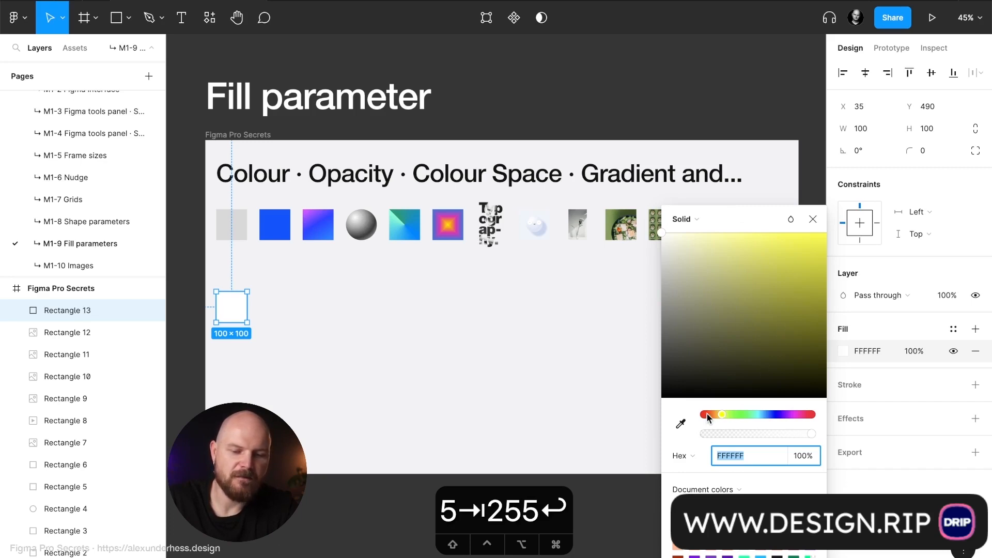
Step: Shift the hue to blue, pick the saturated blue 0466F9 as the square's fill, and close the colour picker
drag(720, 411, 768, 413)
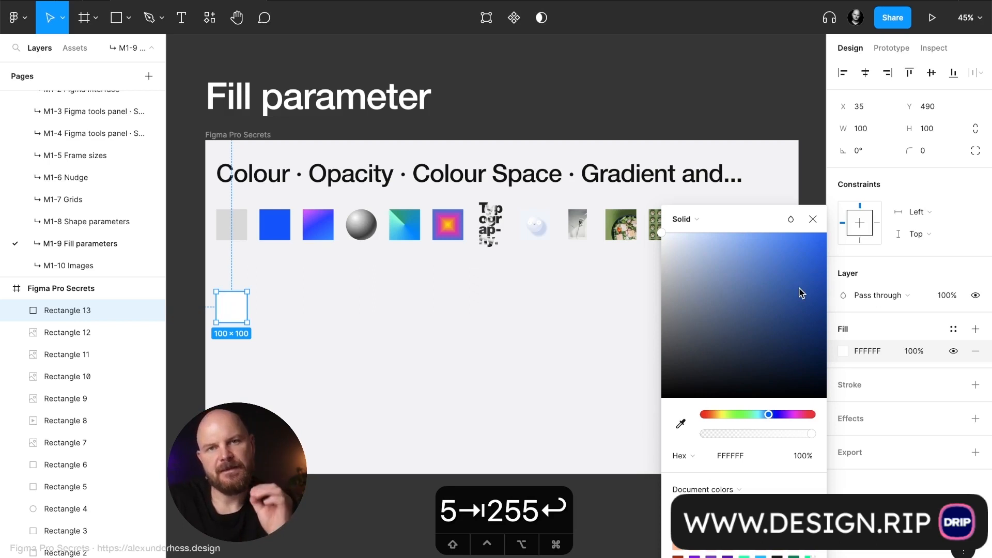
drag(801, 290, 825, 244)
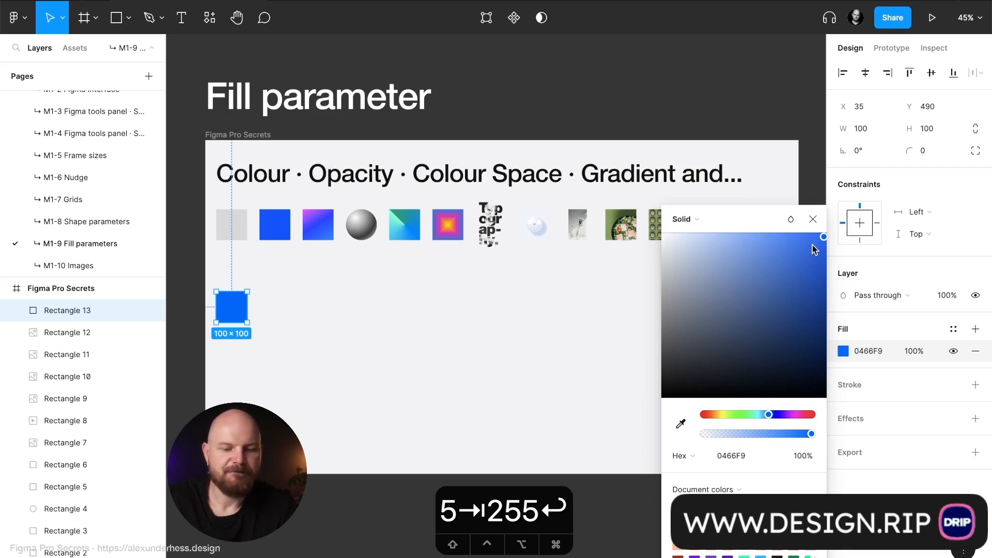
click(814, 221)
click(564, 330)
Step: Reopen the blue square's fill colour and examine its RGB values and opacity, then its CSS format
click(244, 314)
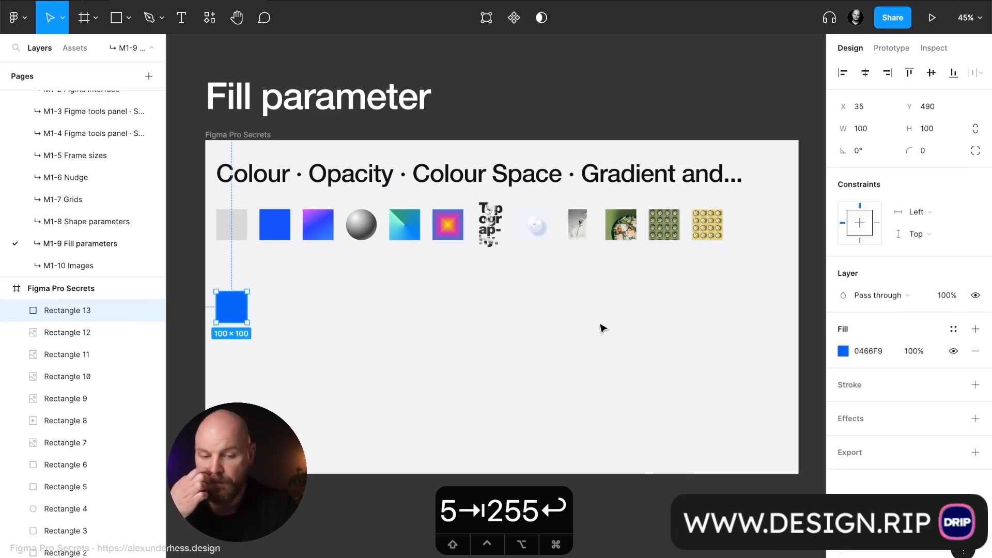
click(842, 350)
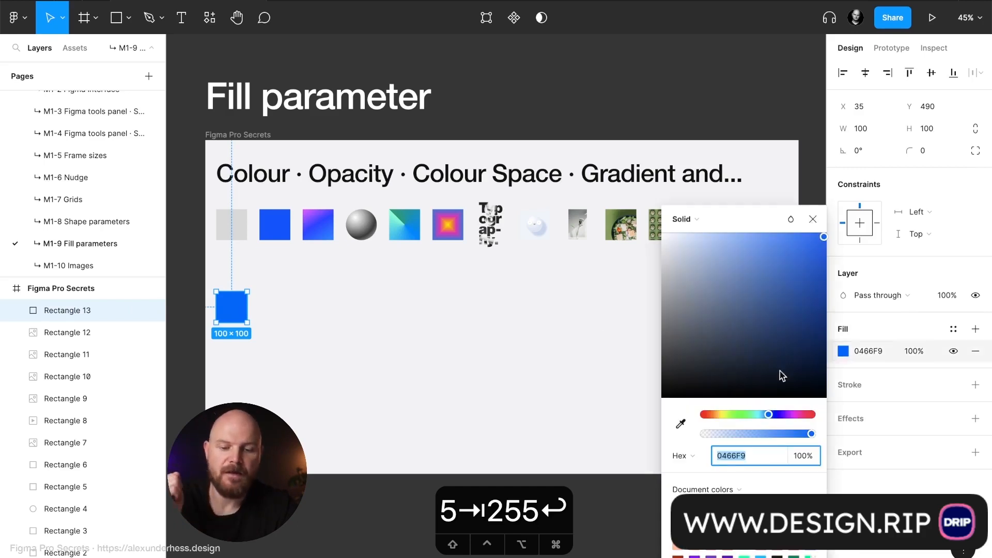
click(687, 454)
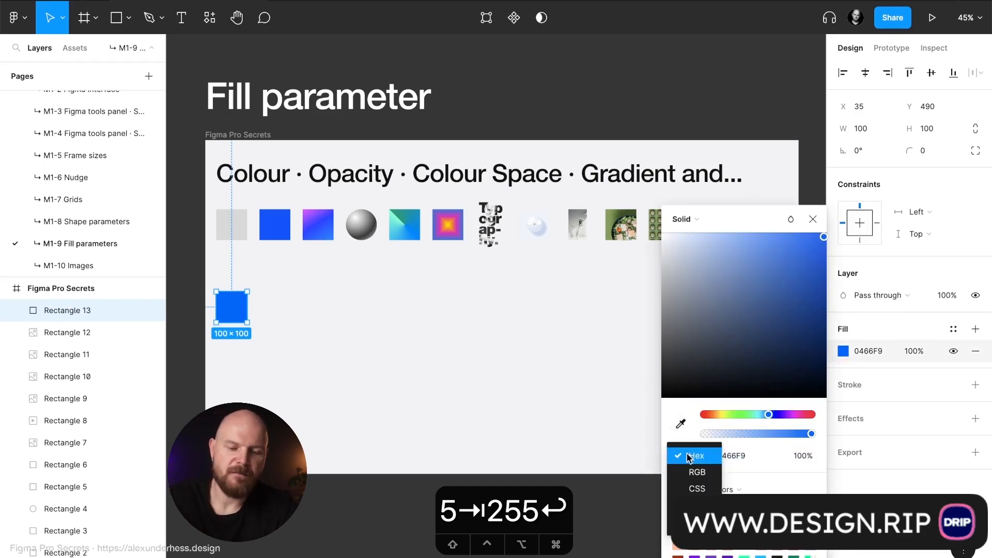
click(710, 471)
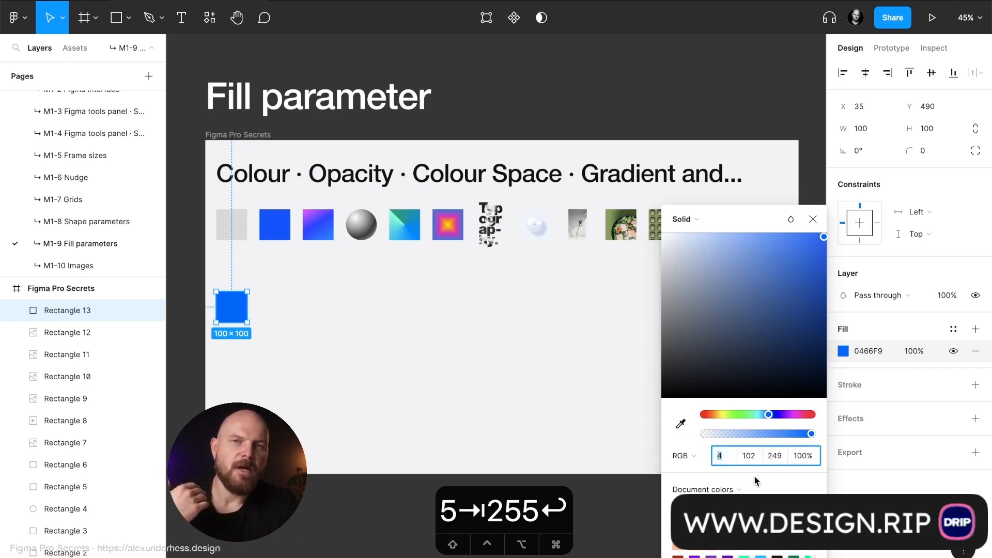
click(805, 457)
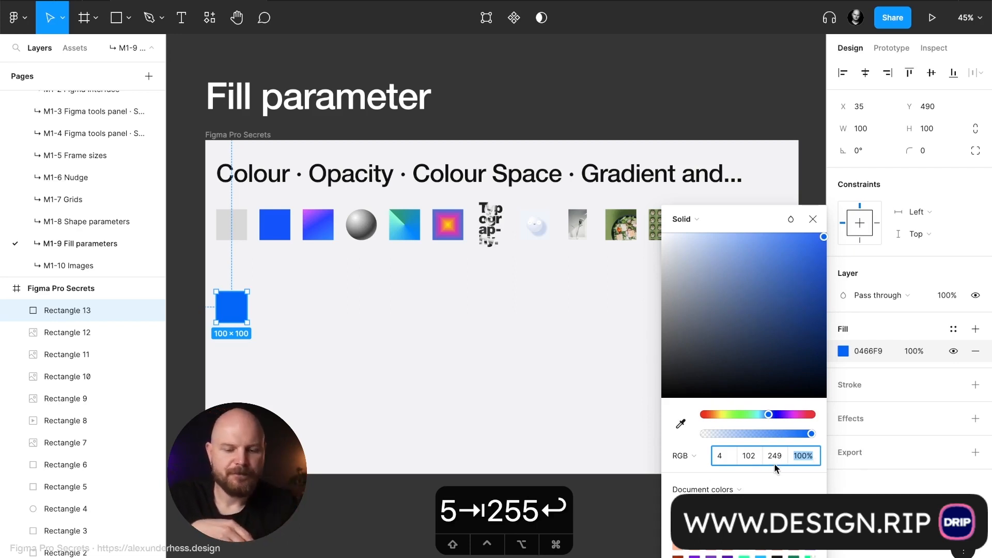
click(683, 455)
click(698, 472)
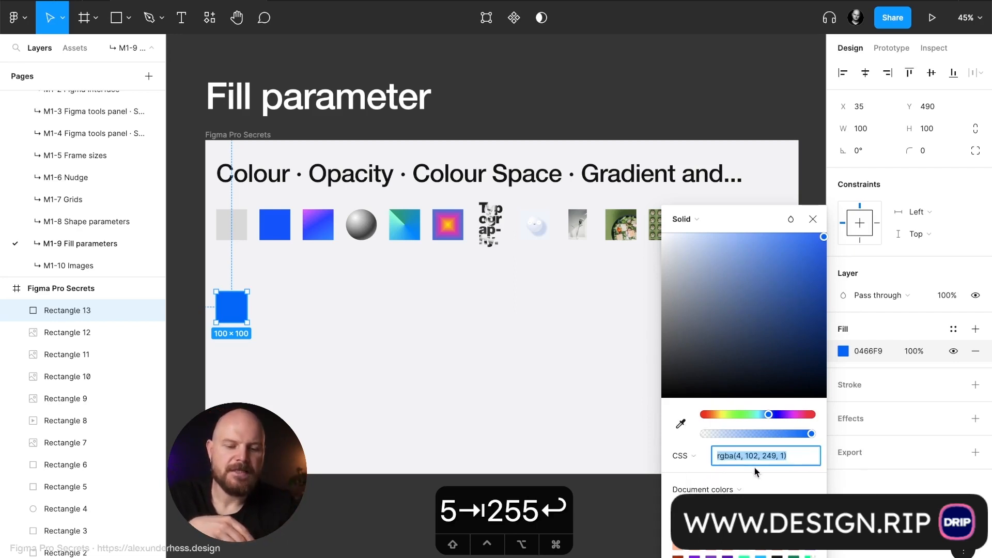
Step: Switch the colour format to HSL and try the hue extremes 0 and 359 on the square's fill
click(745, 458)
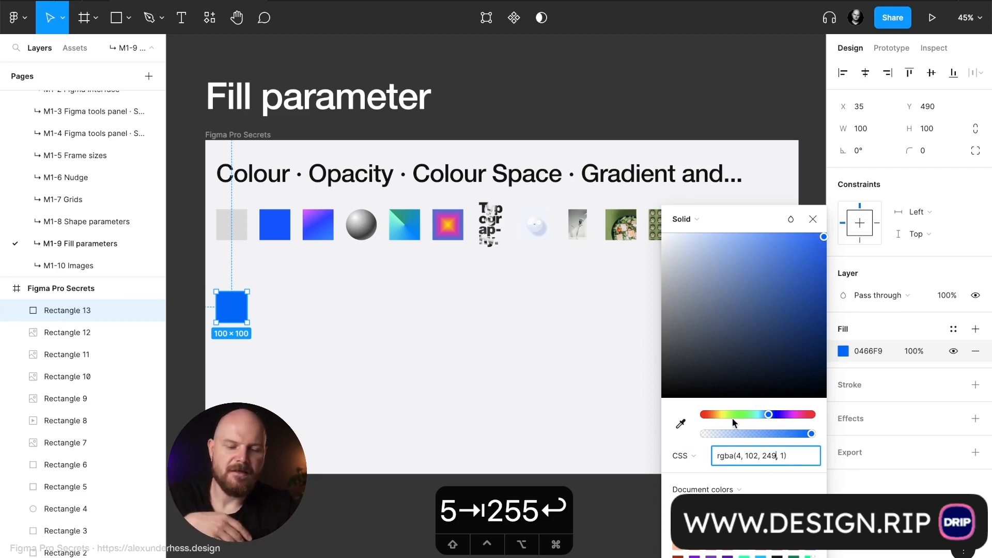
click(687, 456)
click(696, 472)
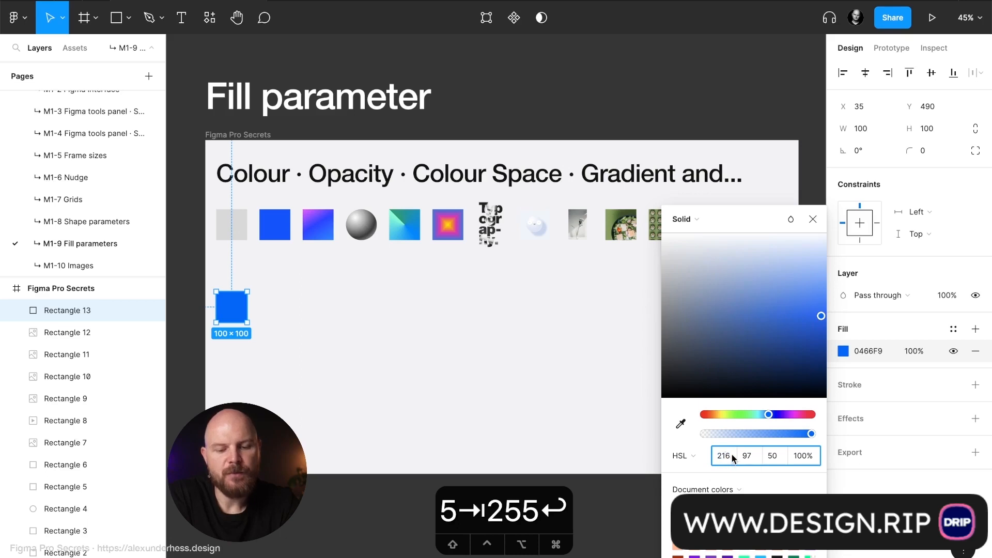
text(0)
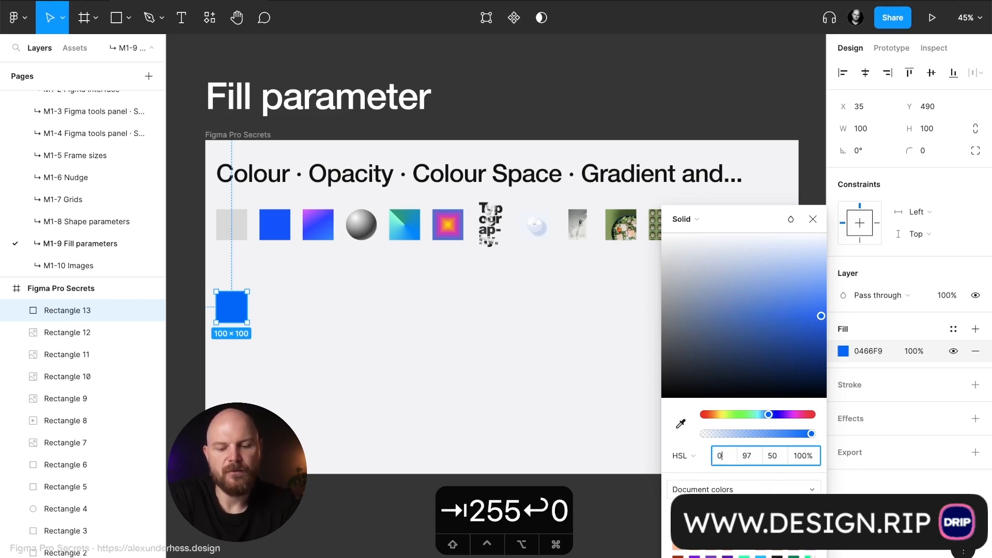
key(Return)
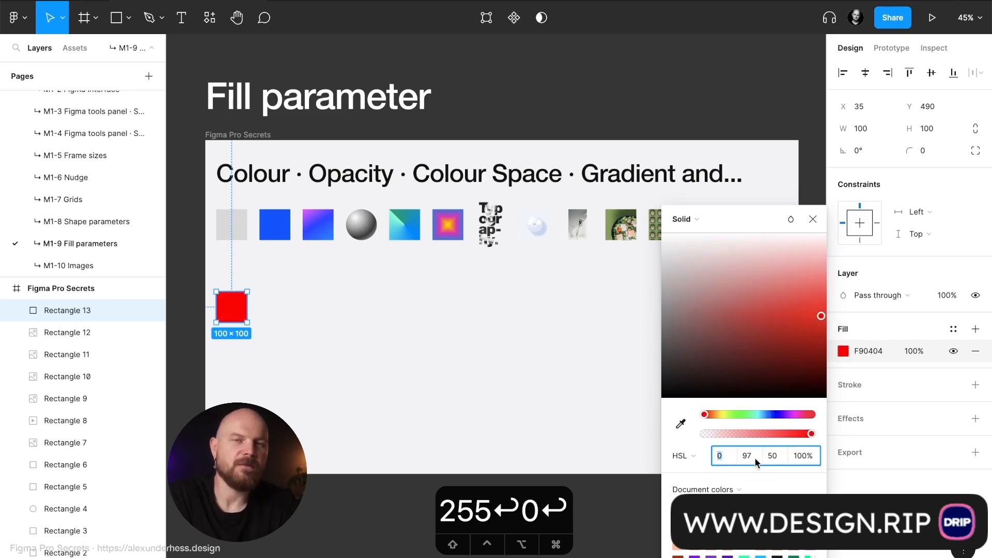
text(359)
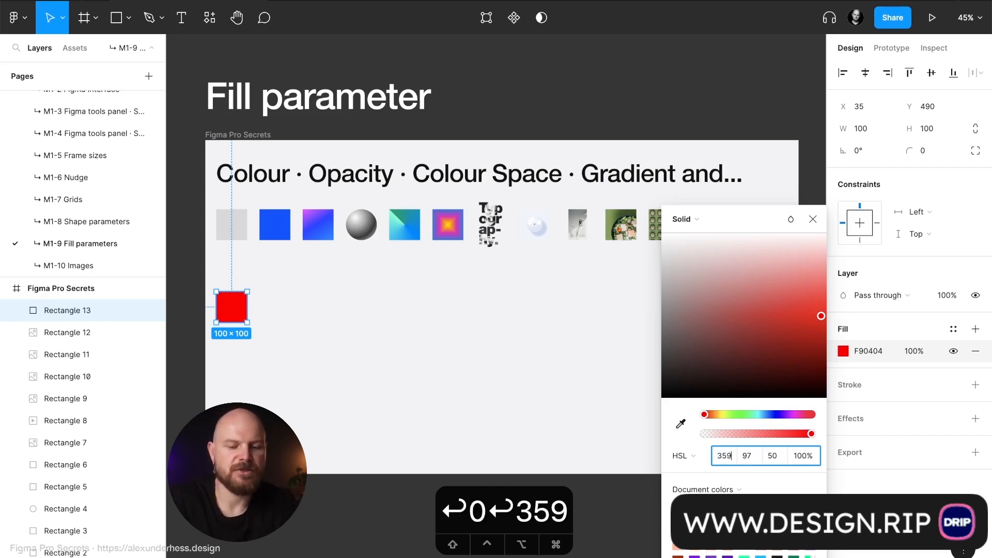
key(Return)
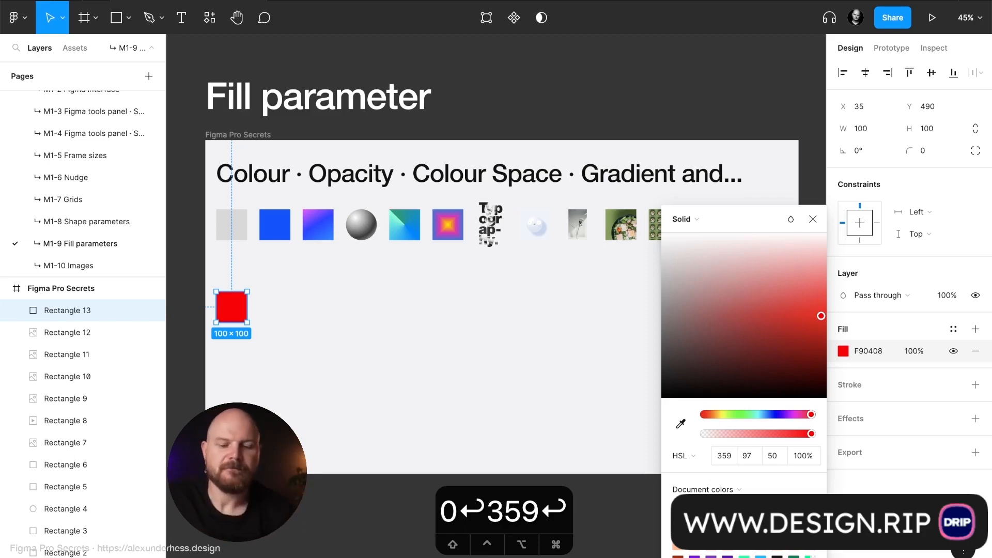
Step: Set the square's fill hue to 220 and its saturation to 100, keeping the square's colour picker open
click(723, 456)
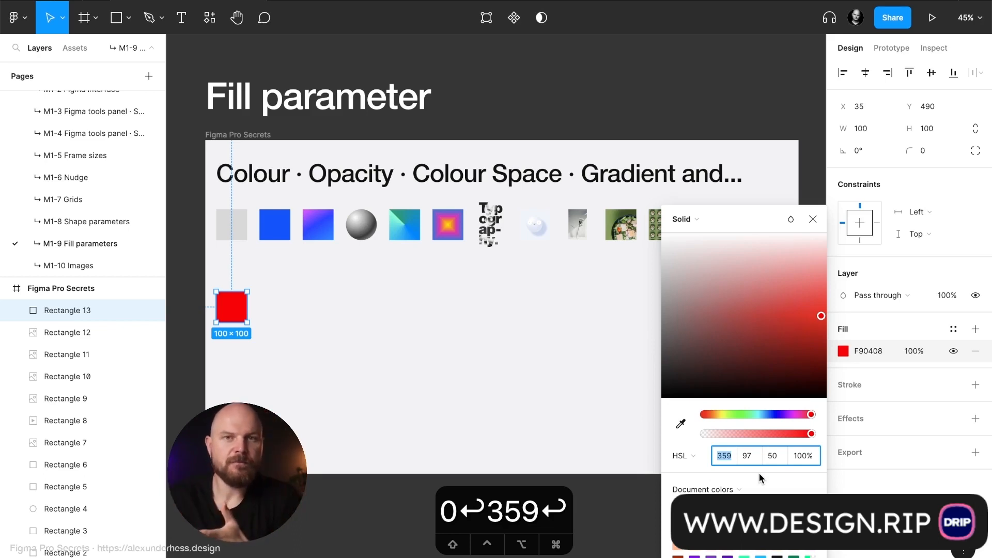
text(220)
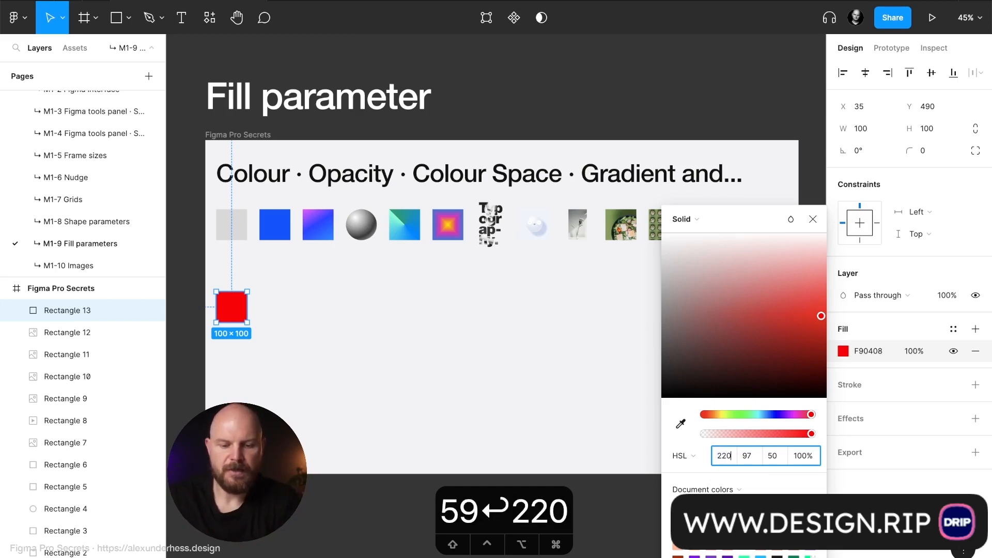
key(Return)
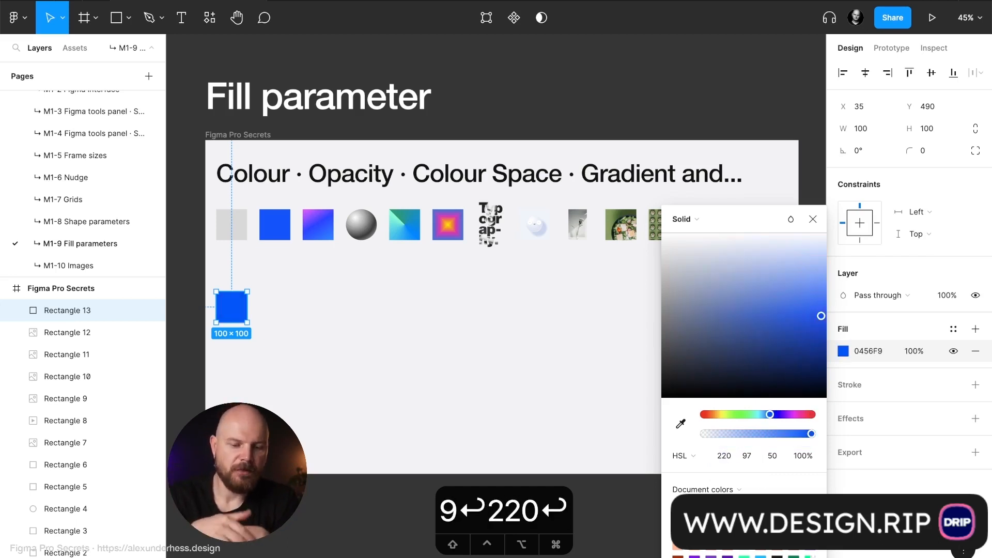
click(753, 456)
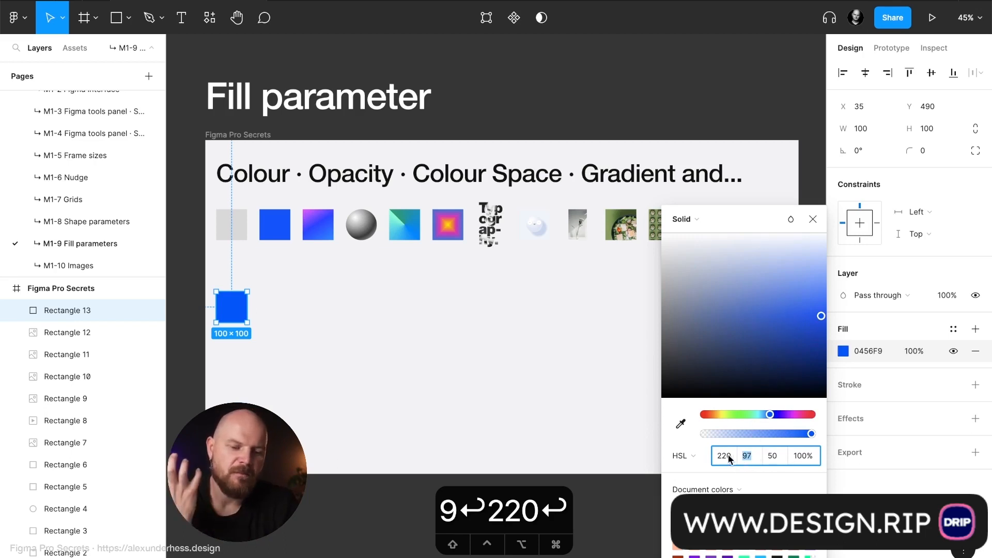
text(100)
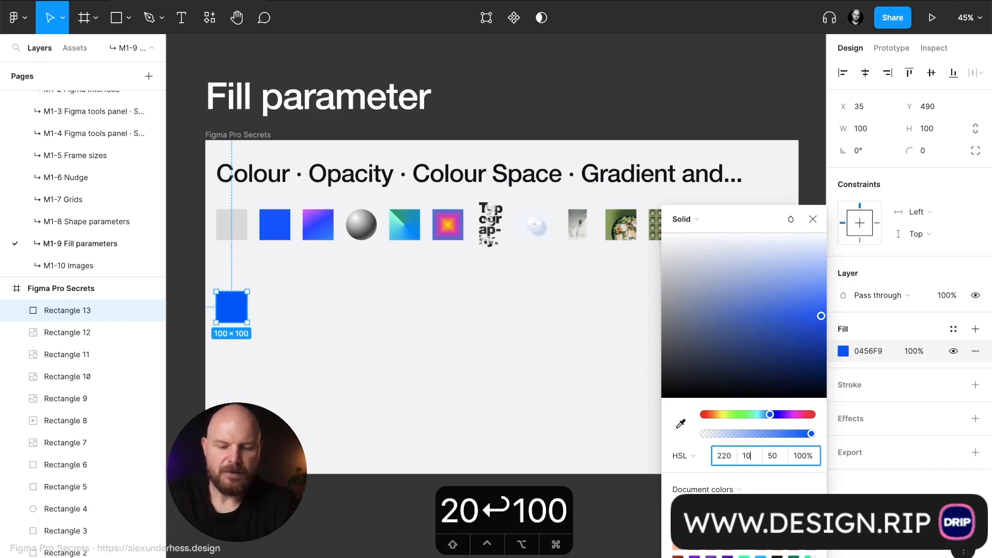
key(Return)
key(Tab)
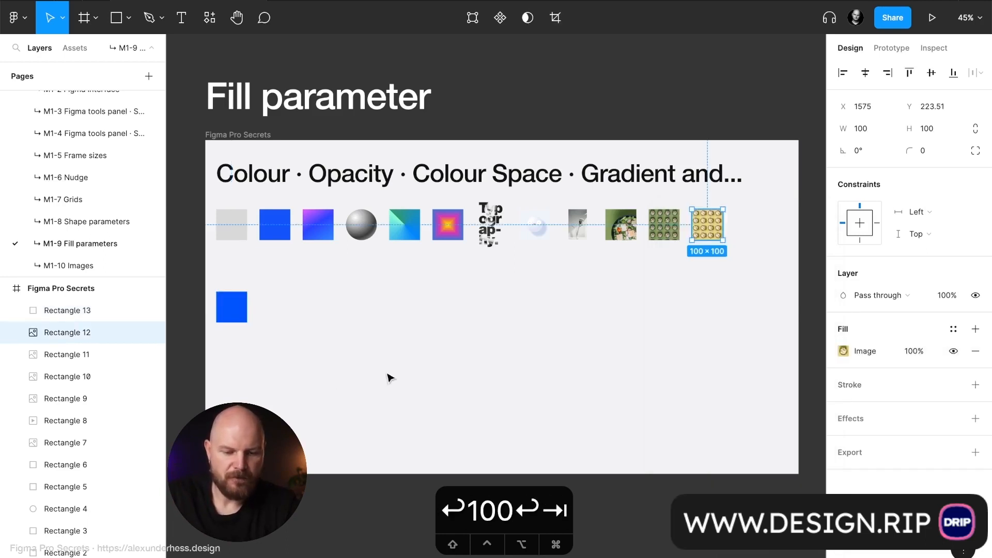
click(233, 312)
click(843, 352)
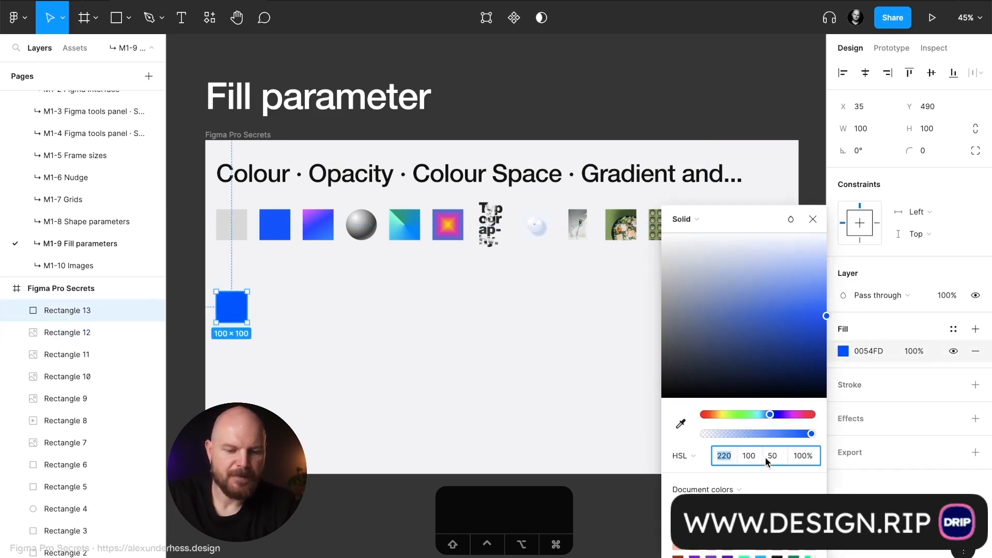
Step: Raise the fill's HSL lightness to 100 to turn the square white, and bring it back to 50
key(Tab)
key(Tab)
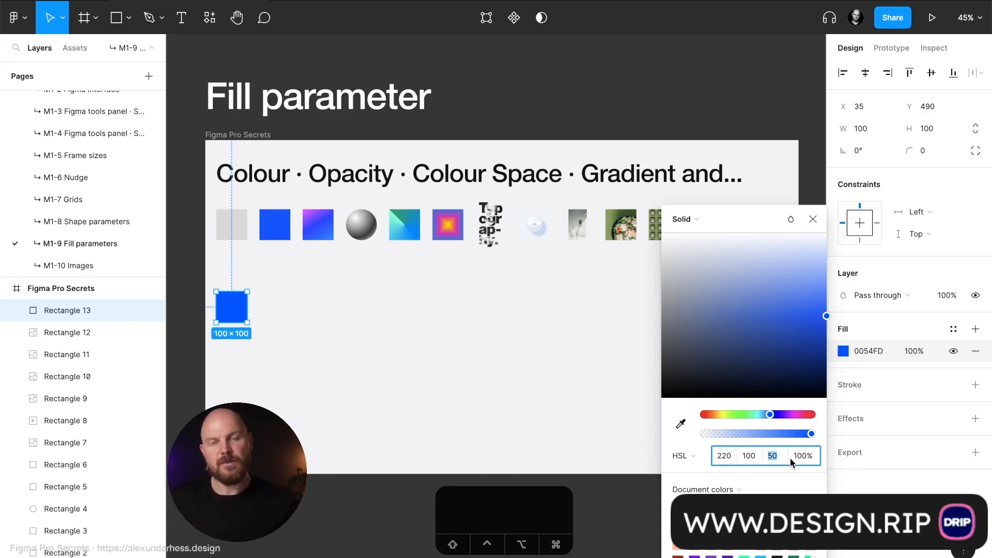
text(100)
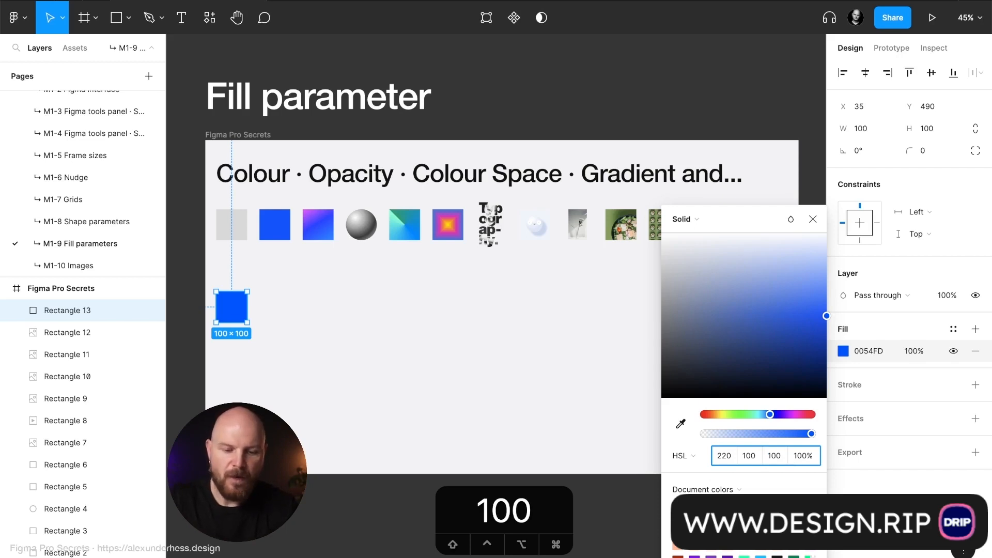
click(749, 459)
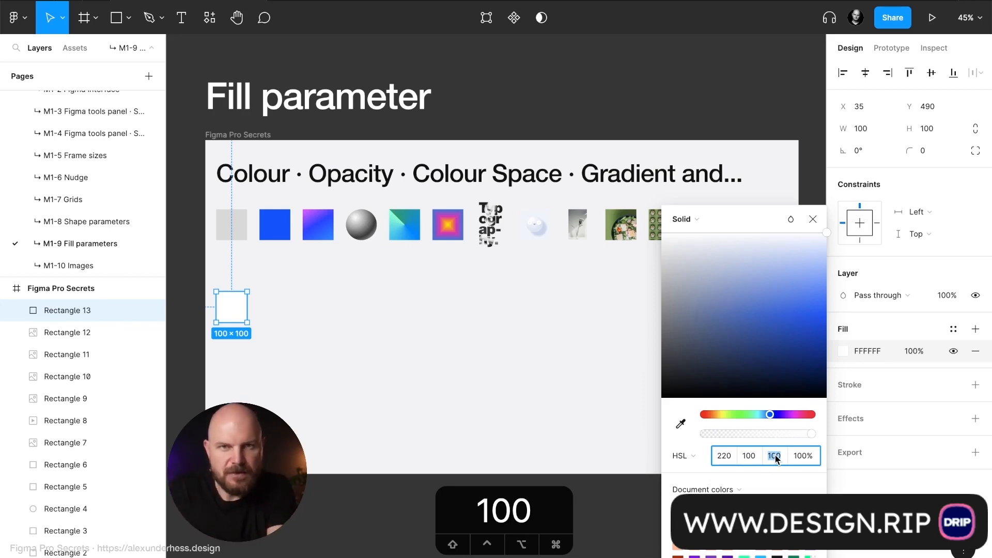
text(50)
key(Return)
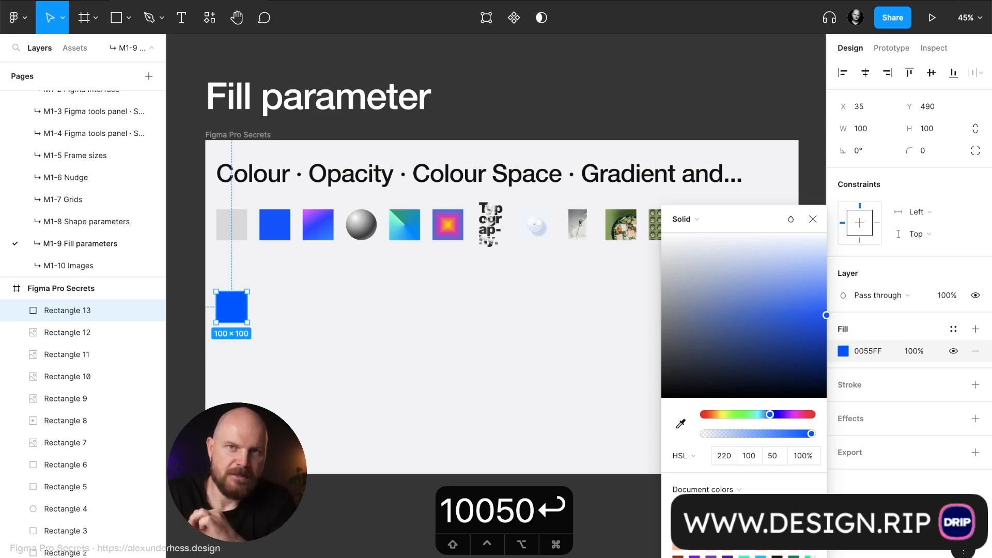
Step: Try HSL lightness values of 60 and 30 on the blue square and return it to 50
click(783, 457)
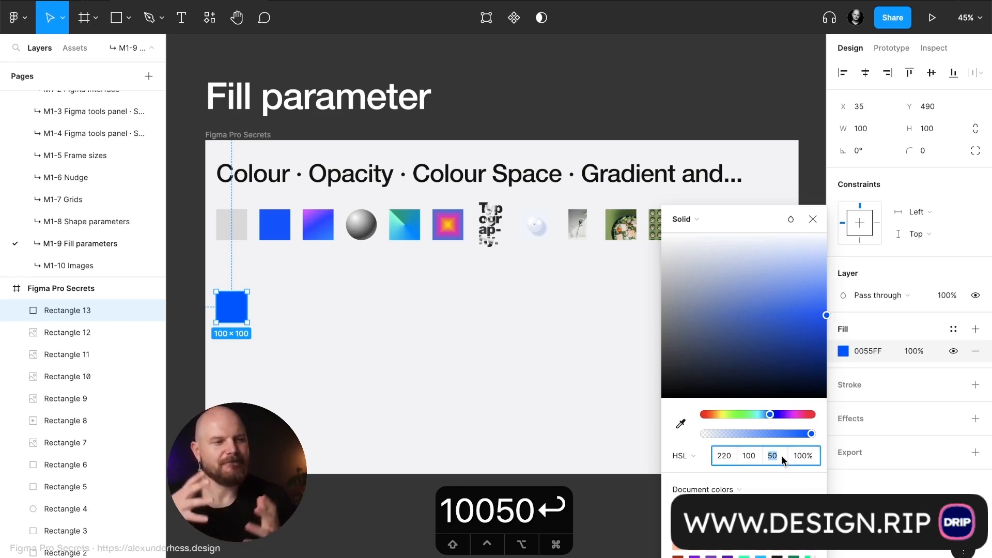
text(60)
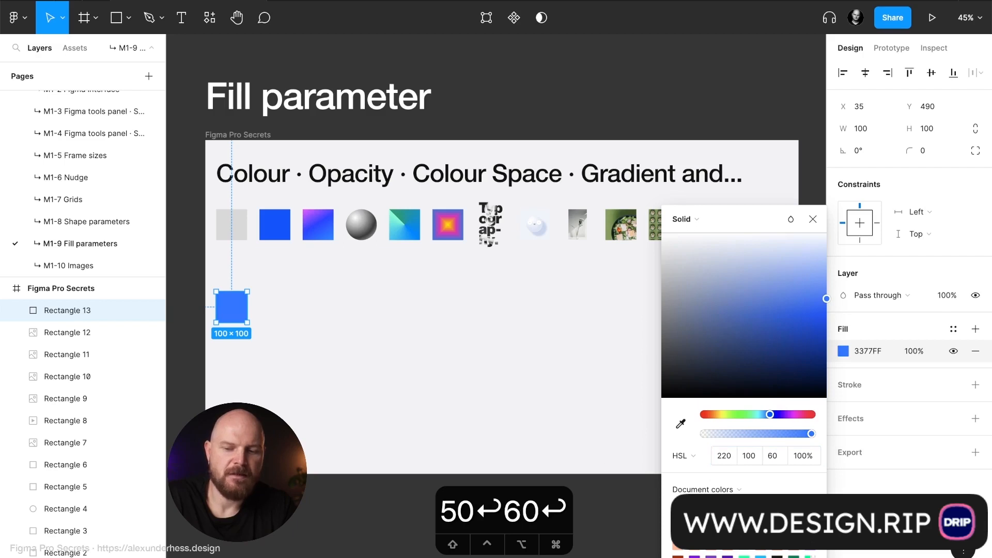
click(770, 456)
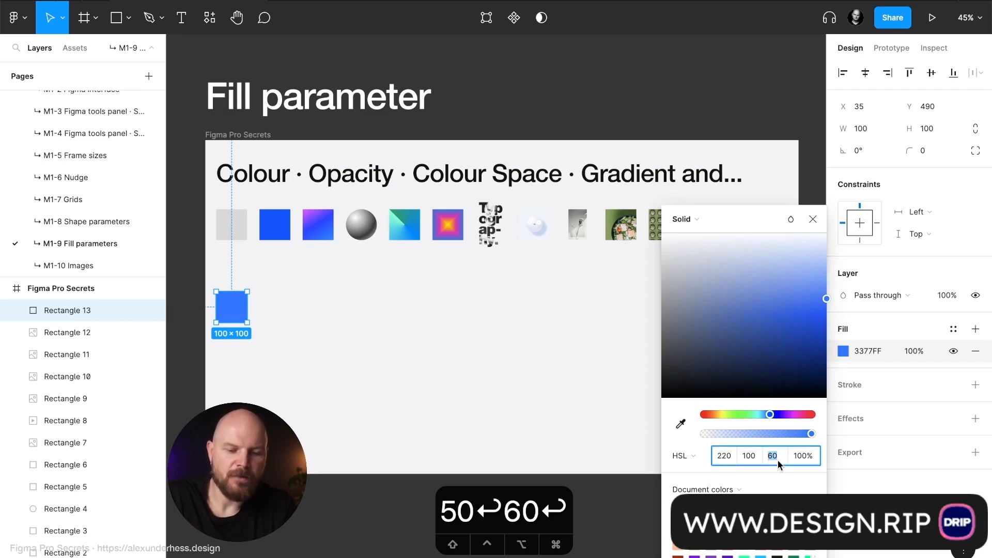
text(30)
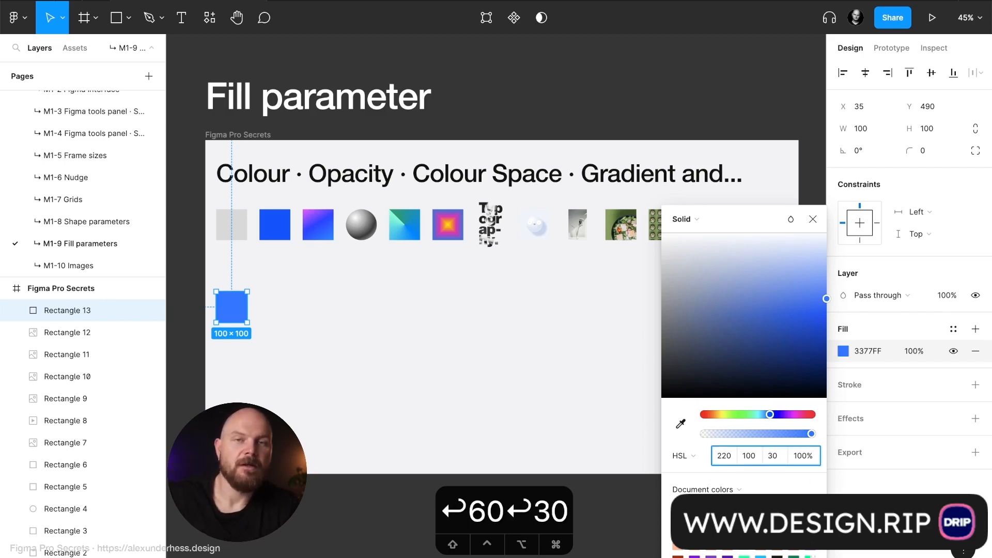
key(Return)
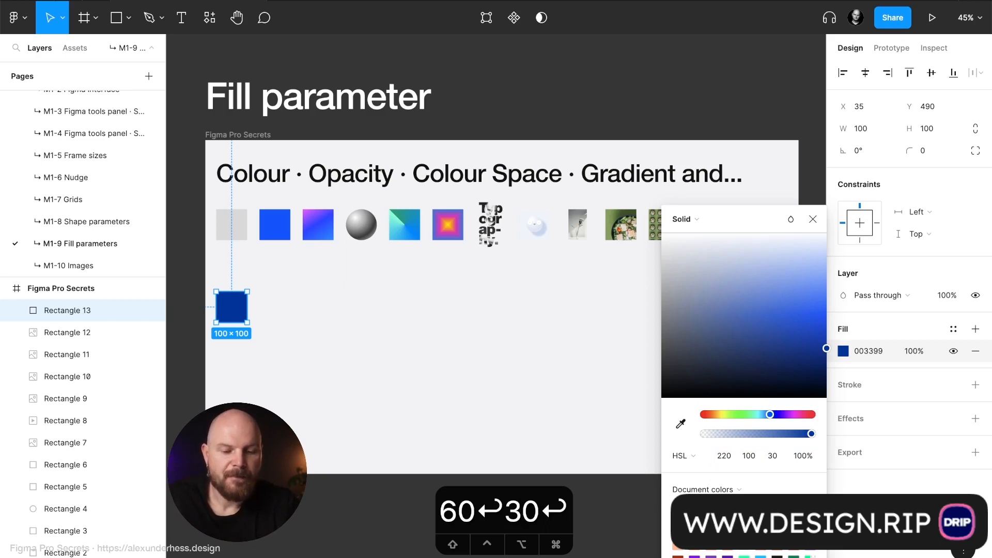
click(781, 458)
text(50)
key(Return)
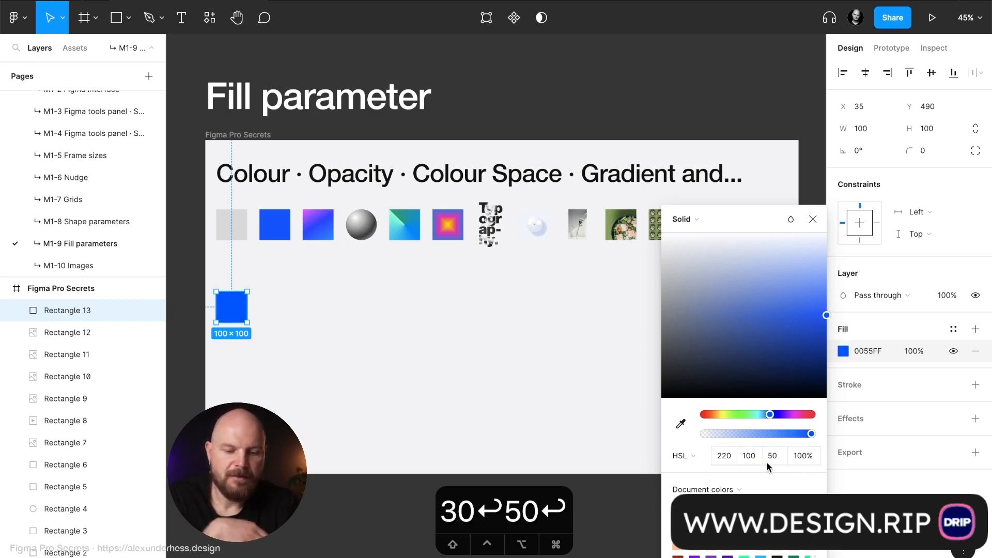
Step: Desaturate the square's fill to the grey 7C7C7C in the colour field and return it to a fully saturated blue, 1563FF
click(753, 454)
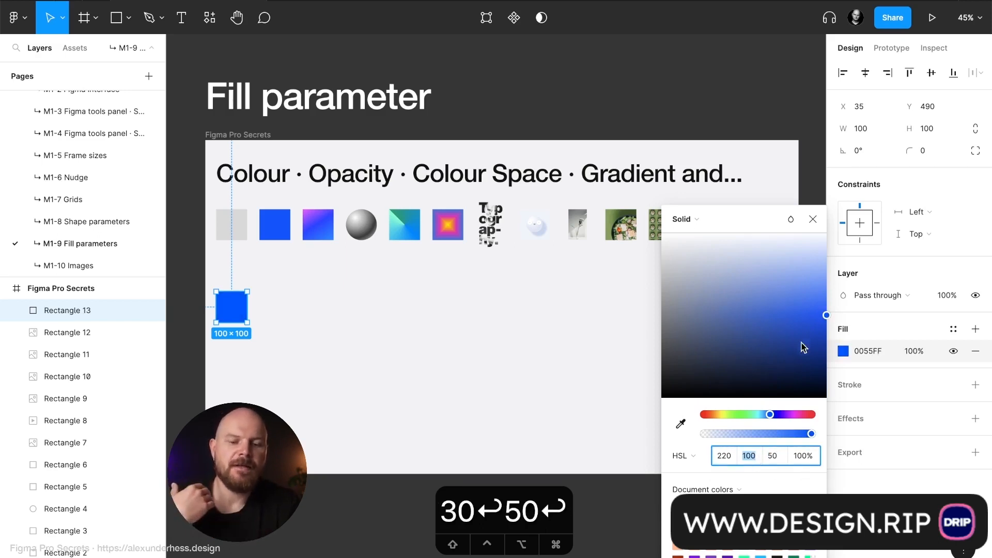
click(765, 456)
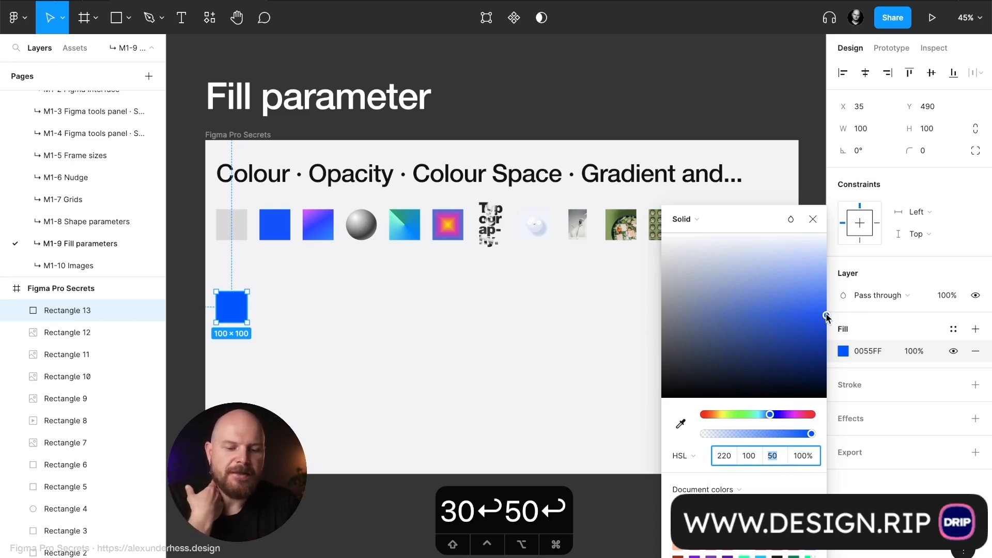
mouse_move(827, 317)
mouse_down()
mouse_move(829, 235)
mouse_move(830, 411)
mouse_move(830, 250)
mouse_move(833, 324)
mouse_up()
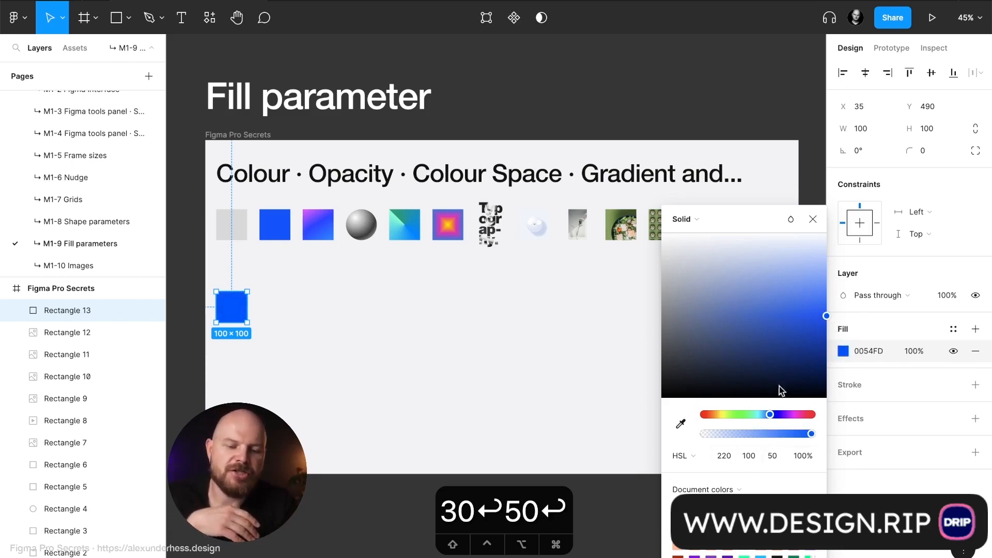
drag(826, 321, 656, 327)
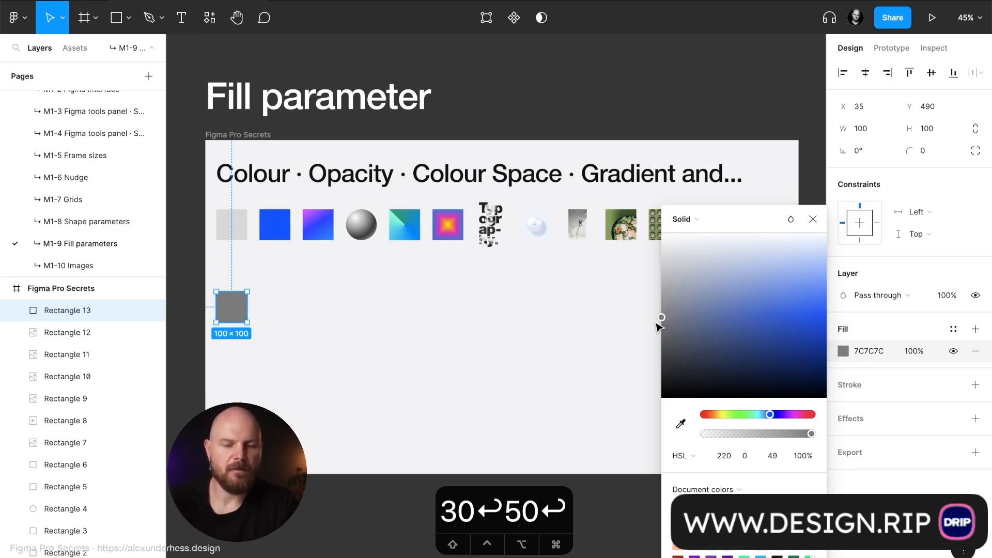
drag(658, 324, 826, 310)
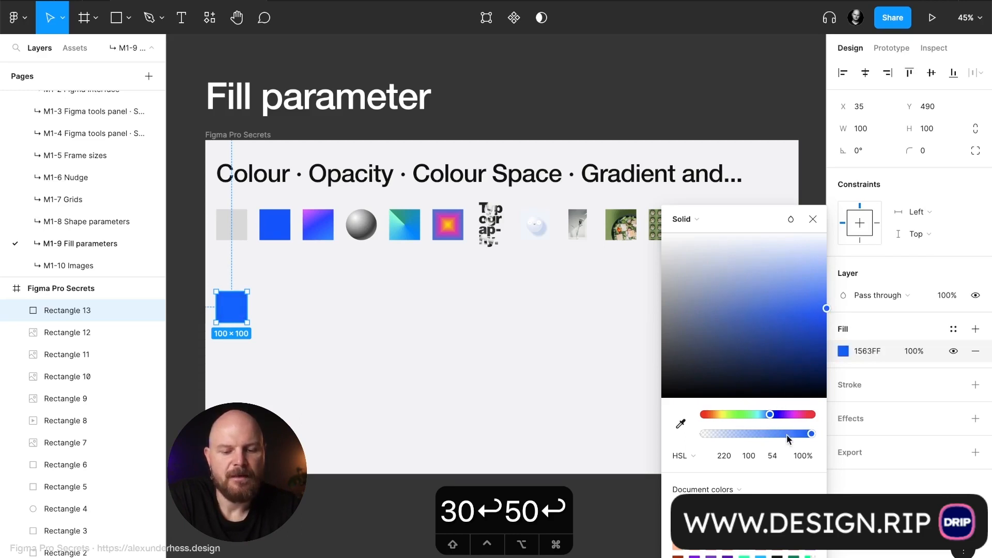
Step: Shift the fill's hue to the violet-blue 3615FF and switch the colour format to HSB
mouse_move(771, 418)
mouse_down()
mouse_move(809, 416)
mouse_move(703, 412)
mouse_move(778, 415)
mouse_up()
click(683, 456)
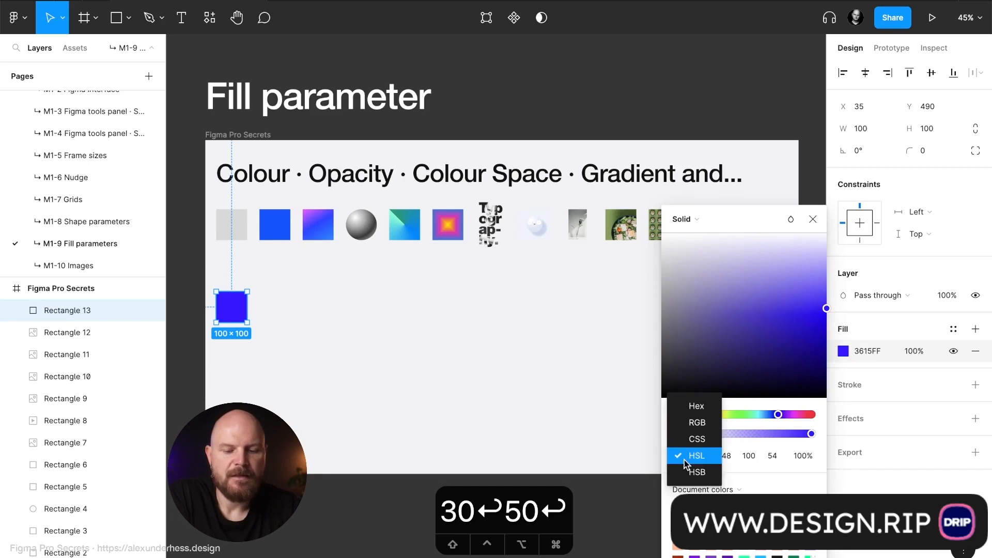
click(692, 472)
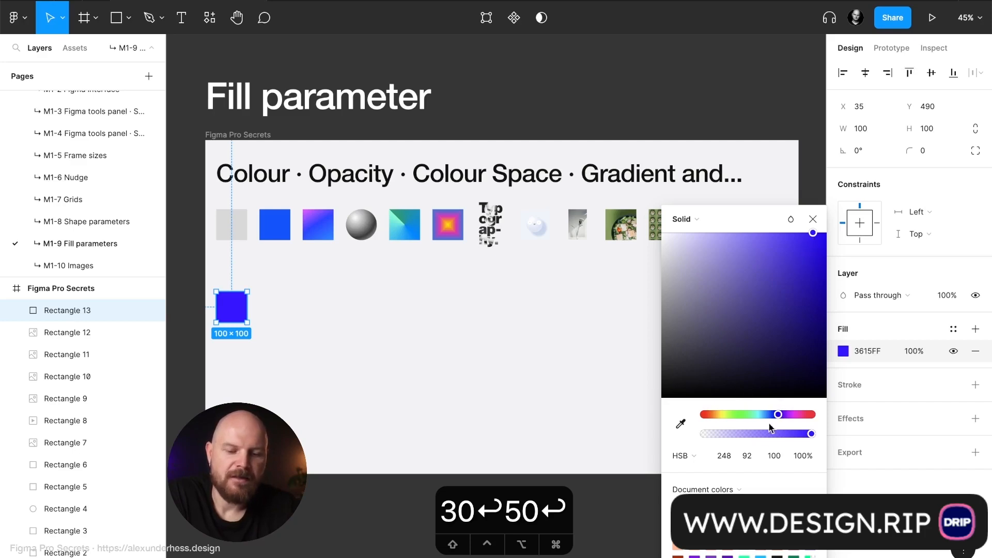
Step: Set the fill's HSB hue to 220 and raise its saturation to 100 for the blue 0055FF
click(723, 456)
text(220)
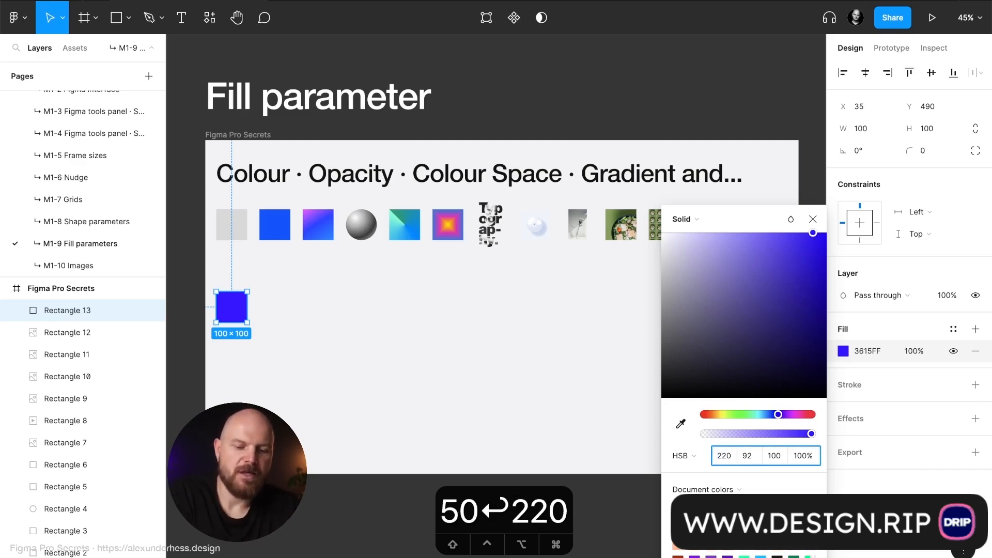
key(Return)
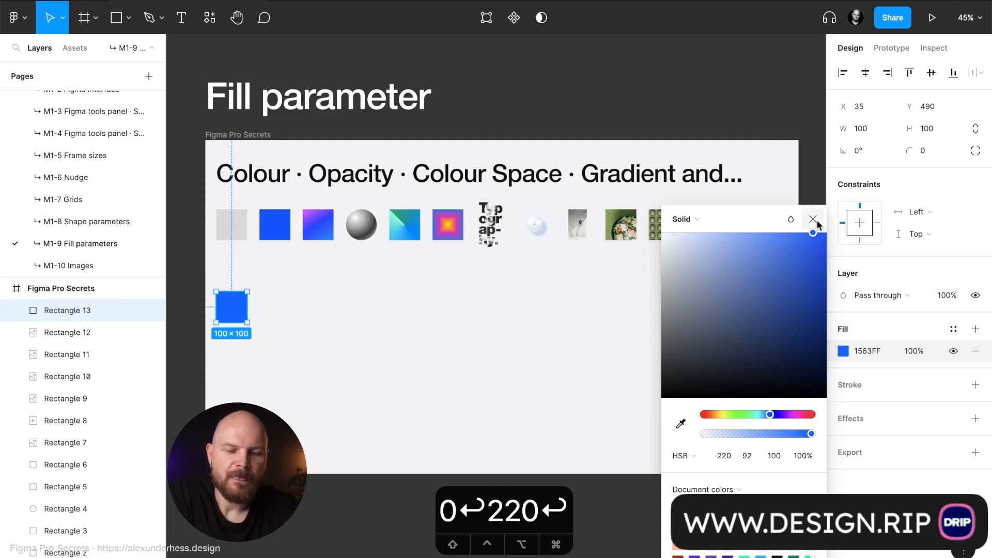
mouse_move(813, 232)
mouse_down()
mouse_move(811, 352)
mouse_move(837, 401)
mouse_move(825, 273)
mouse_move(852, 237)
mouse_move(861, 412)
mouse_move(851, 250)
mouse_move(862, 398)
mouse_move(860, 215)
mouse_move(863, 471)
mouse_move(863, 324)
mouse_move(749, 328)
mouse_move(730, 315)
mouse_move(811, 311)
mouse_move(658, 328)
mouse_move(825, 321)
mouse_move(750, 305)
mouse_move(824, 330)
mouse_move(826, 233)
mouse_up()
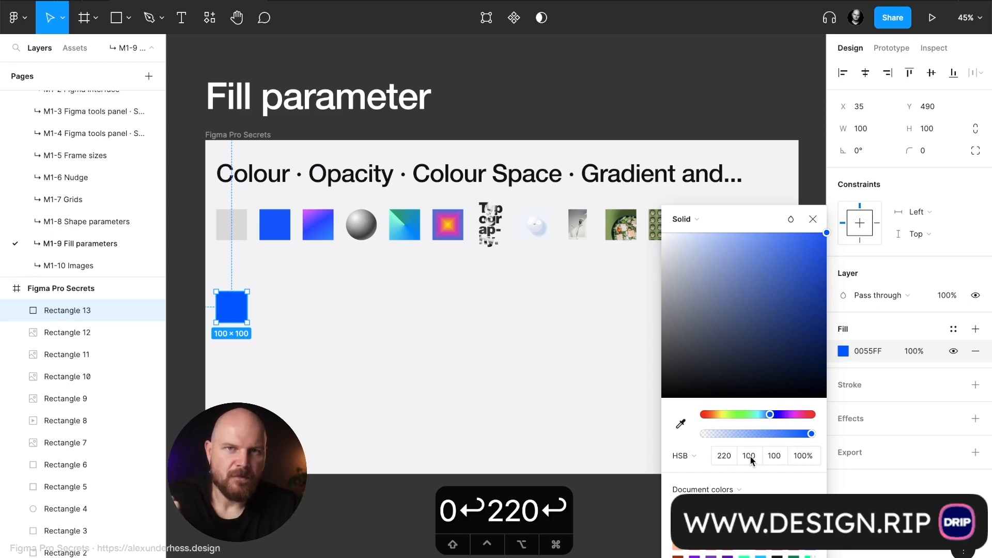
Step: Switch the fill's colour format from HSB to HSL for comparison, and then to Hex
click(774, 456)
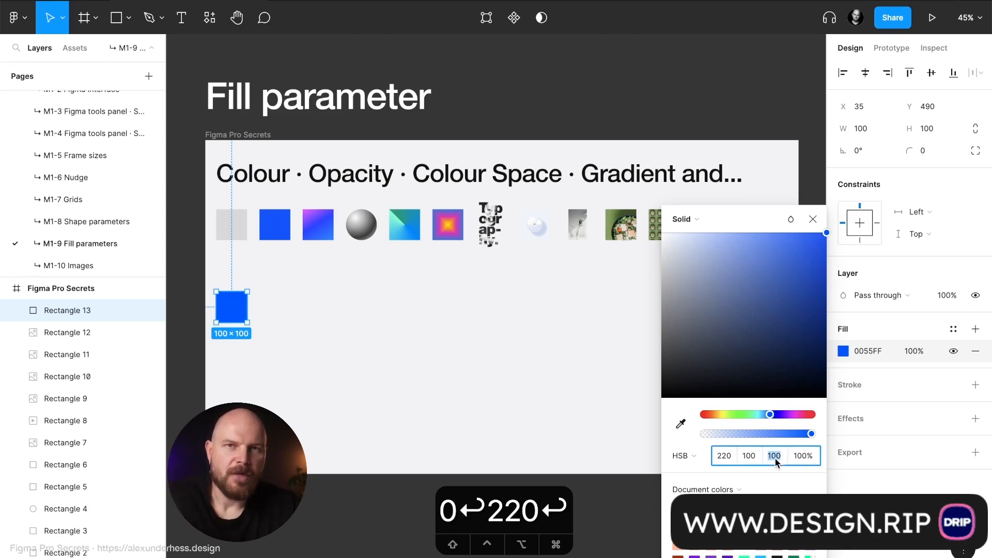
click(693, 456)
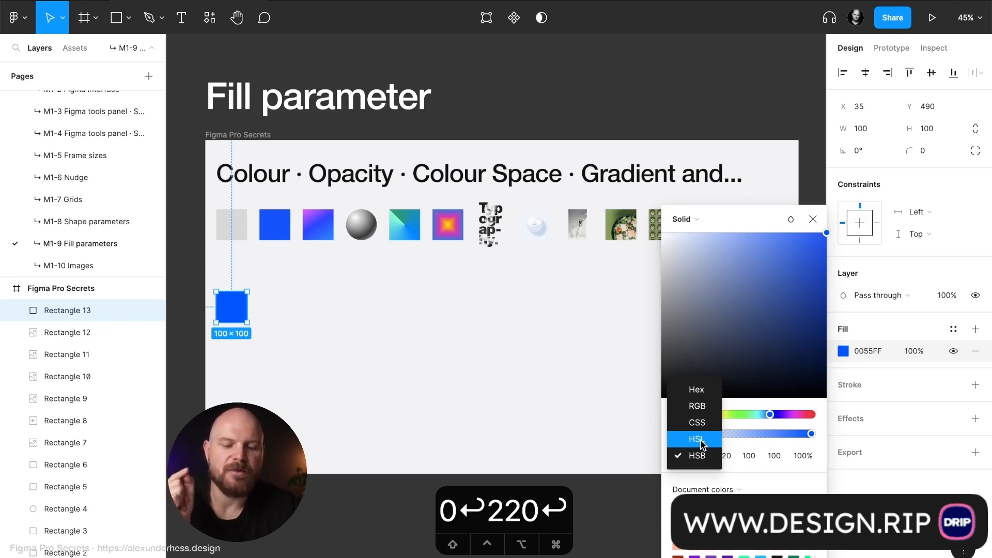
click(703, 440)
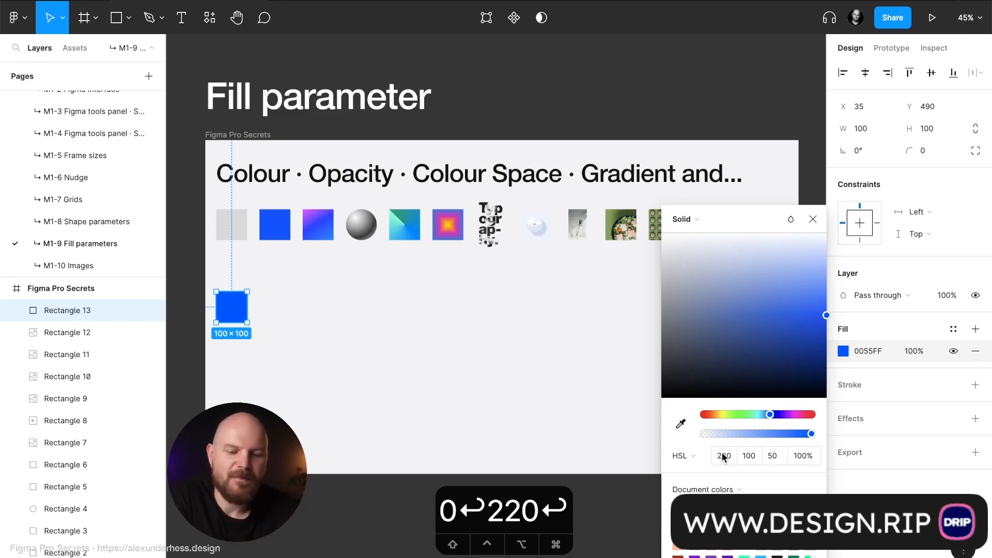
click(682, 456)
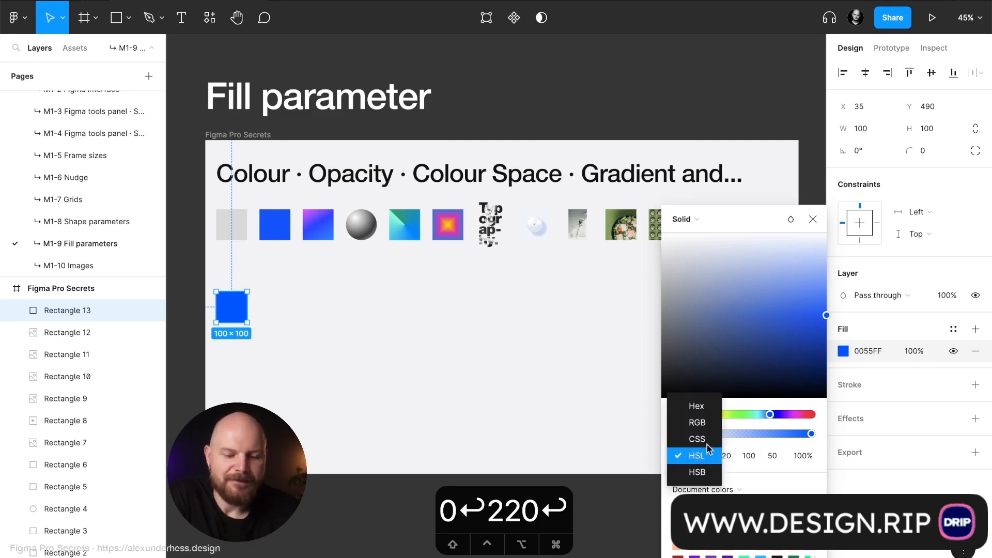
click(698, 407)
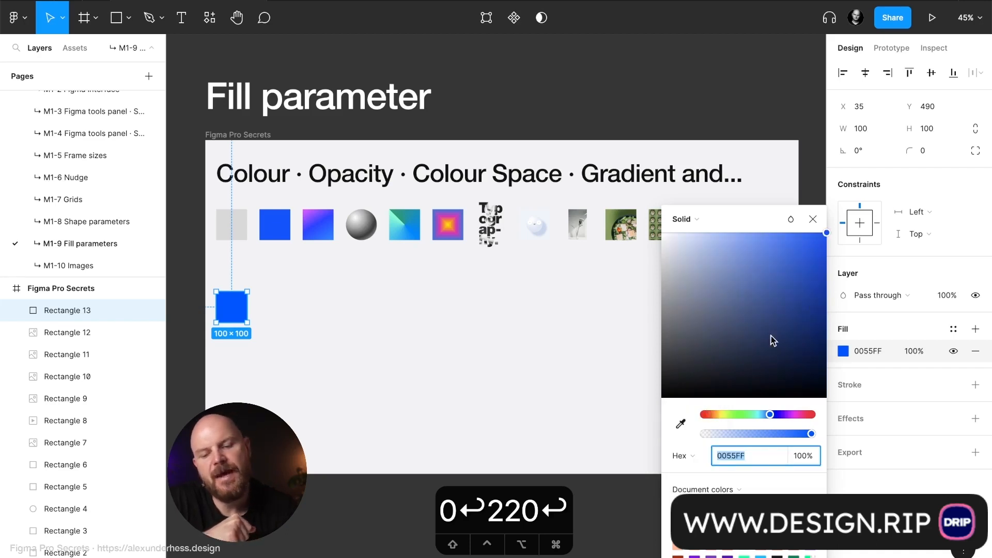
Step: Pick a violet for the square, 7E15E7, by adjusting the fill's hue and its shade in the colour field
drag(773, 339, 818, 239)
mouse_move(798, 416)
mouse_down()
mouse_move(787, 416)
mouse_move(812, 422)
mouse_move(785, 416)
mouse_up()
drag(788, 330, 812, 248)
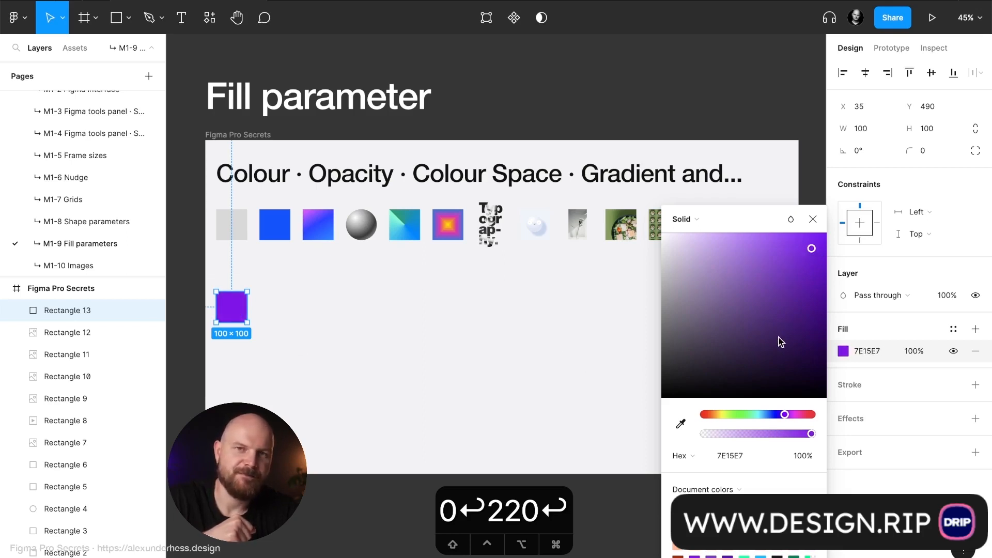
Step: Switch the colour format through HSL to HSB and set the fill's hue to 220
click(681, 456)
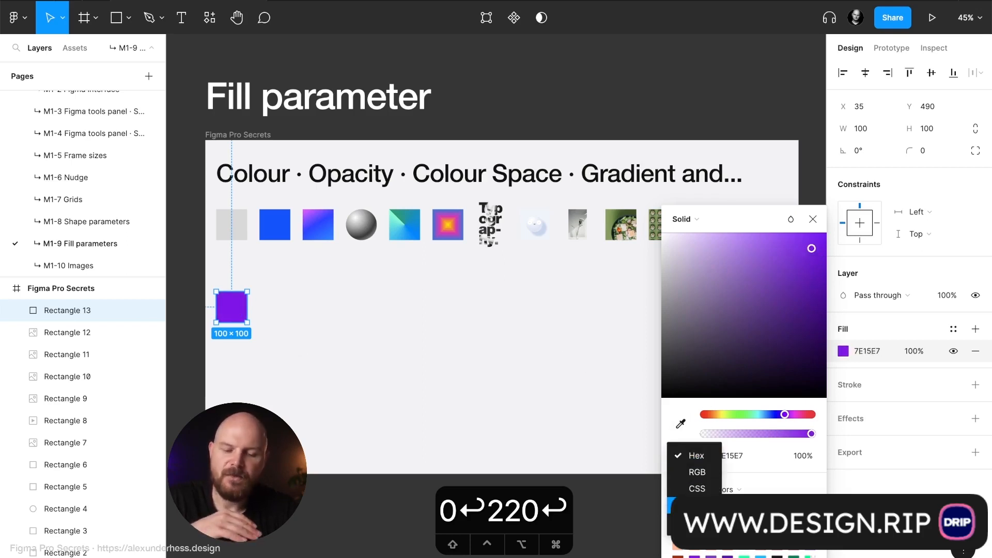
click(697, 505)
click(681, 456)
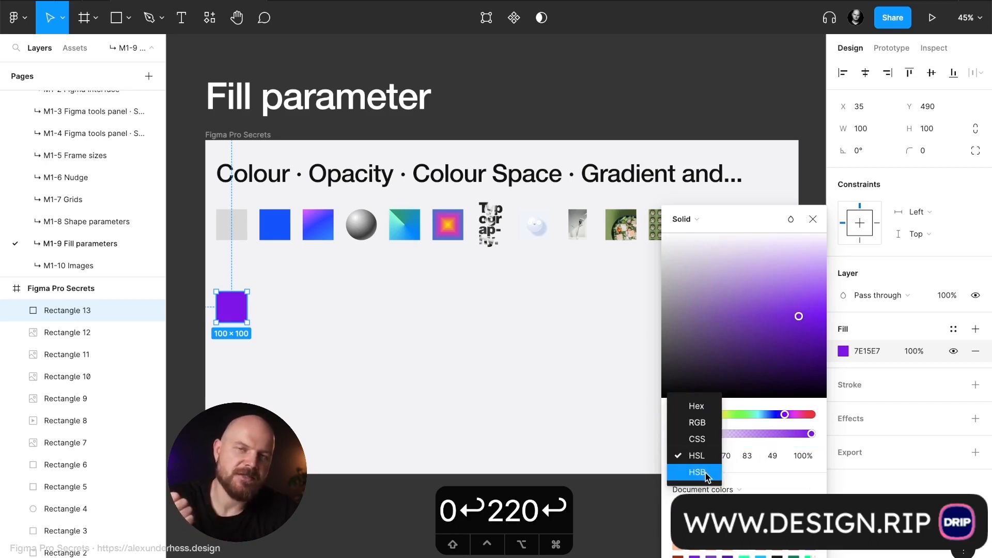
click(700, 473)
click(724, 455)
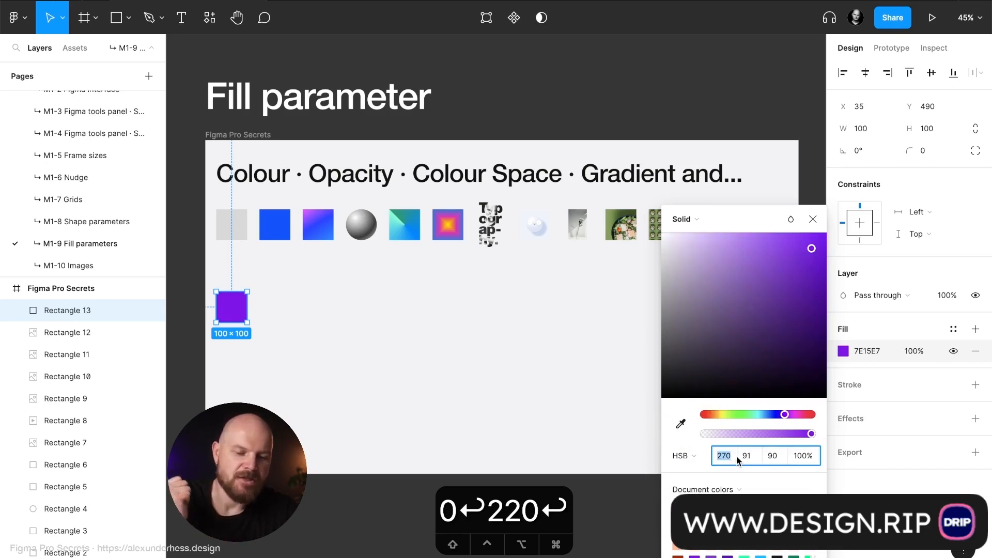
text(220)
key(Tab)
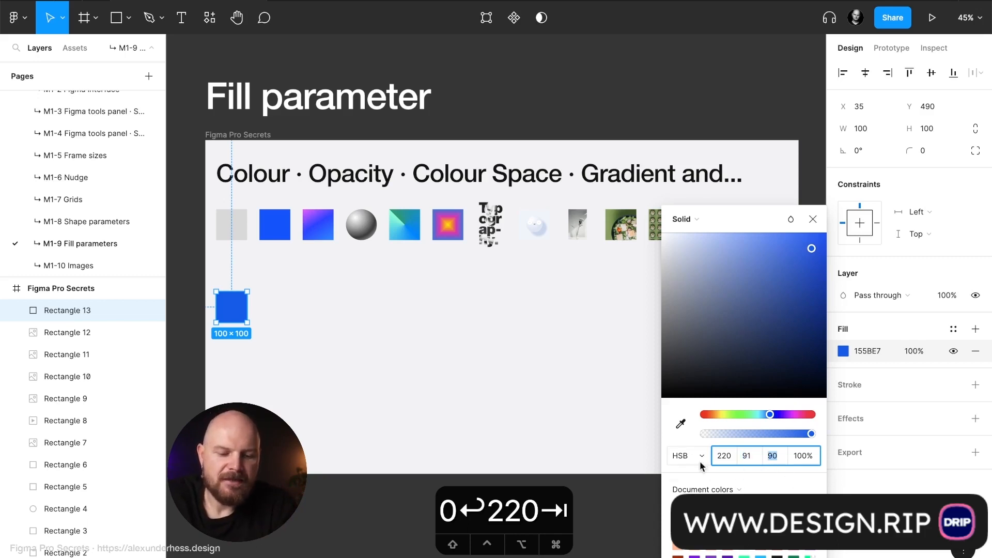
Step: Set the square's HSB brightness to 20 and its saturation to 10
click(733, 458)
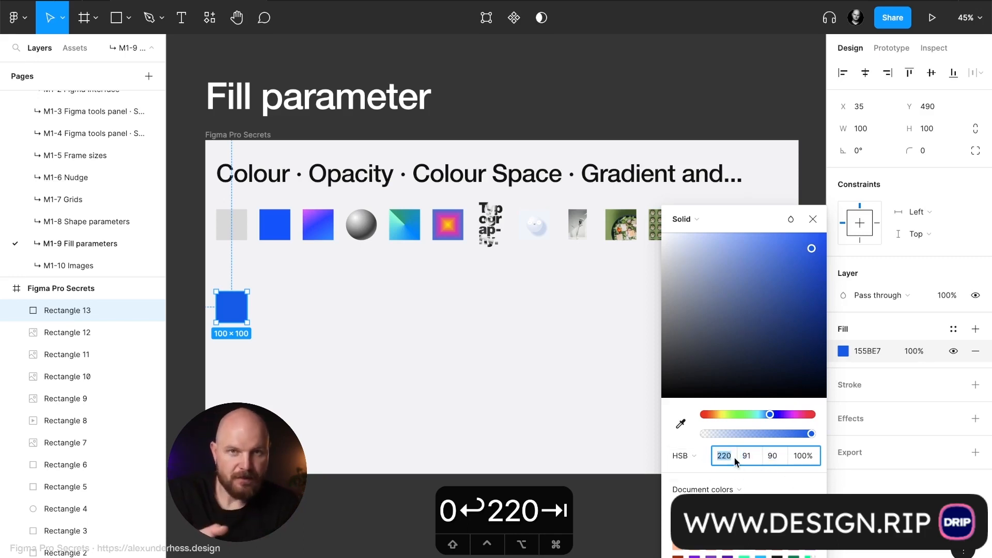
click(774, 456)
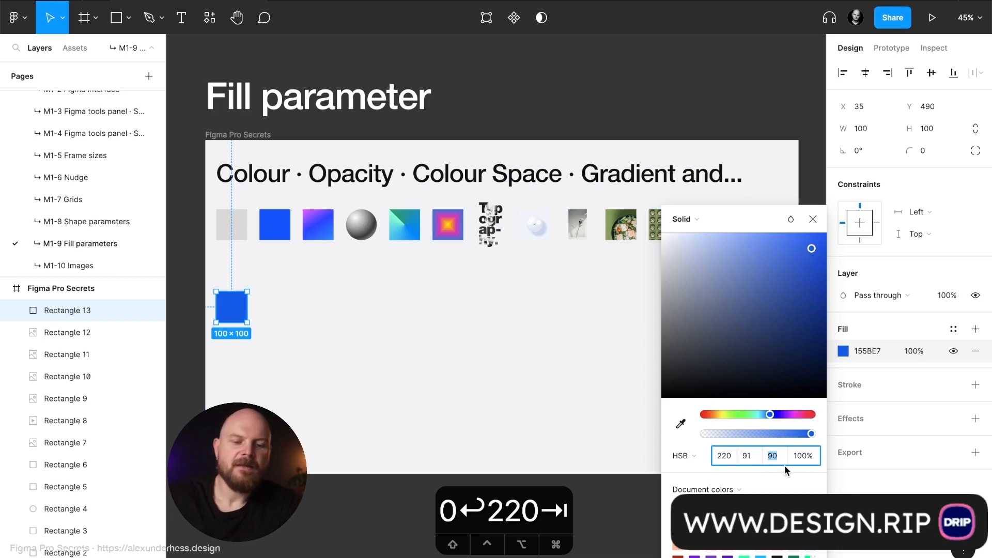
text(20)
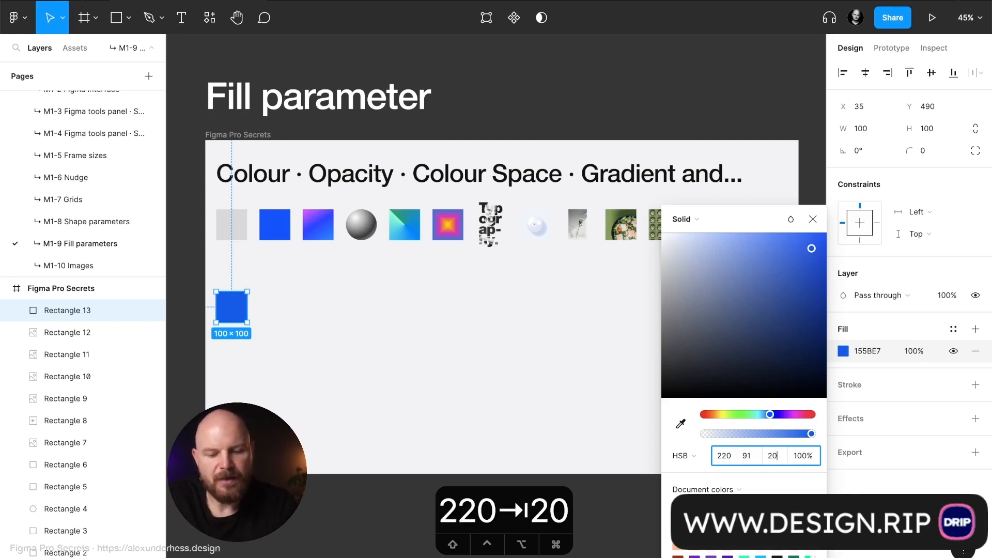
key(Return)
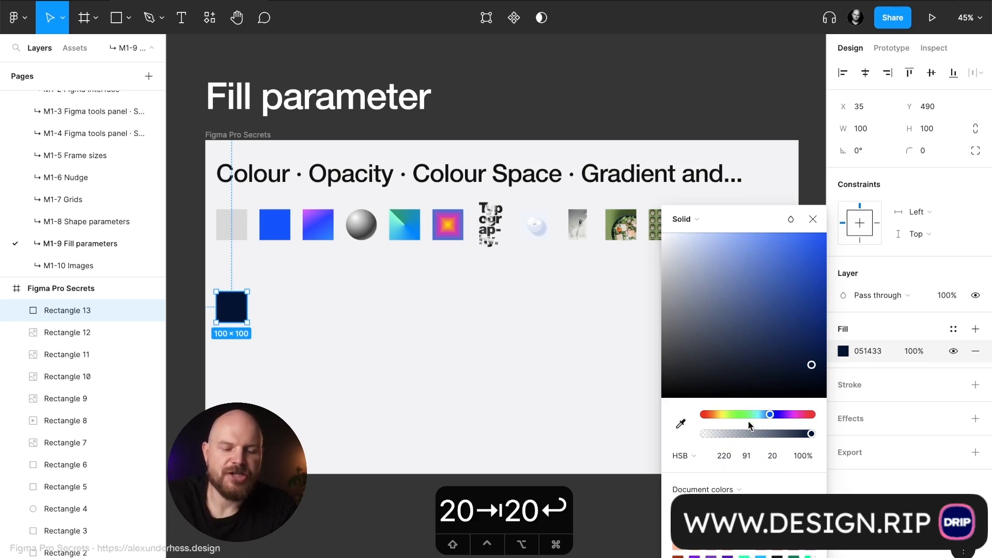
click(747, 456)
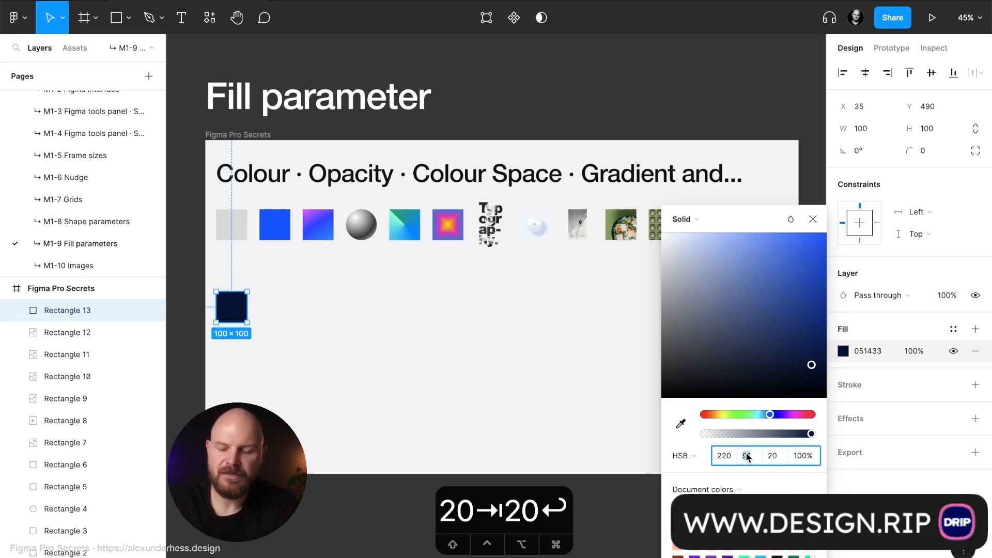
text(10)
key(Return)
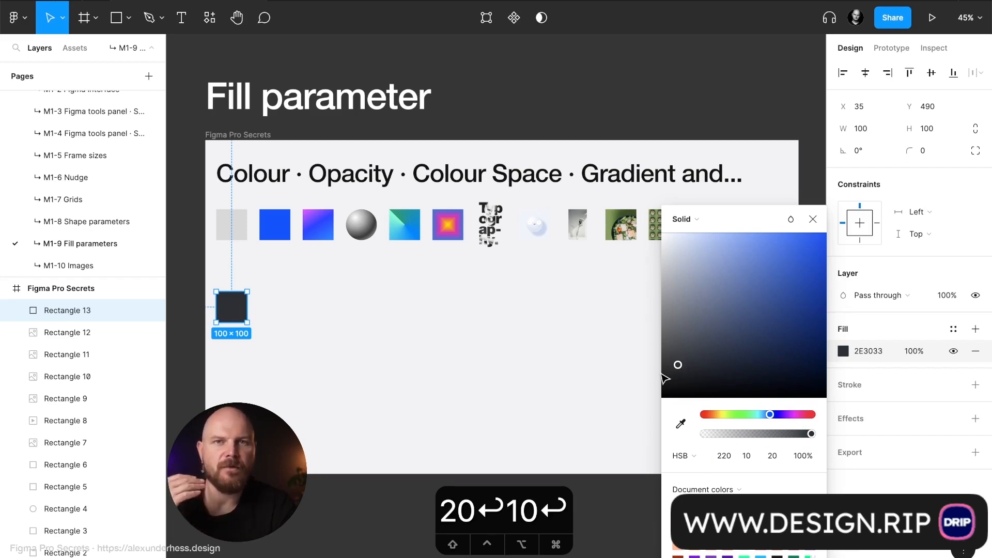
Step: Raise the dark square's HSB brightness to 40
click(780, 455)
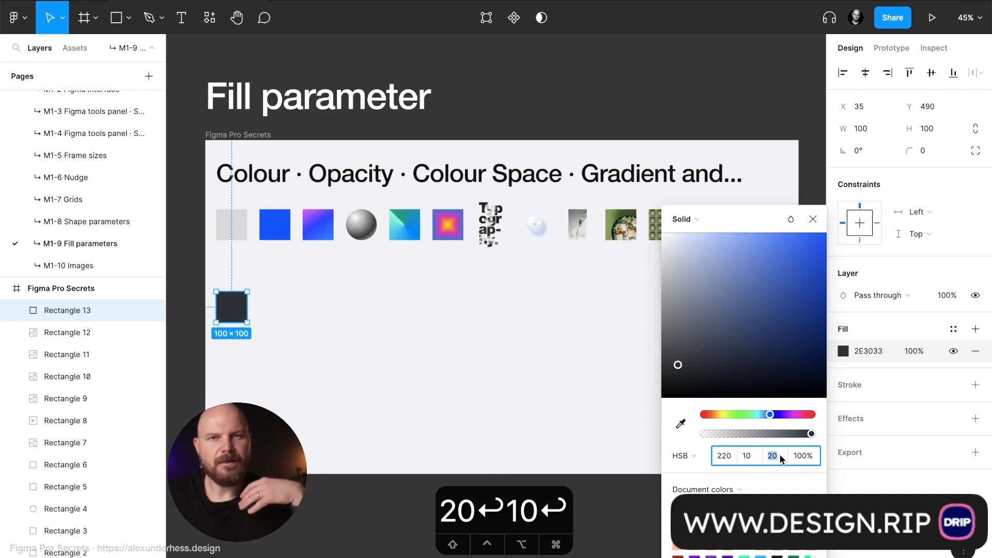
text(40)
key(Return)
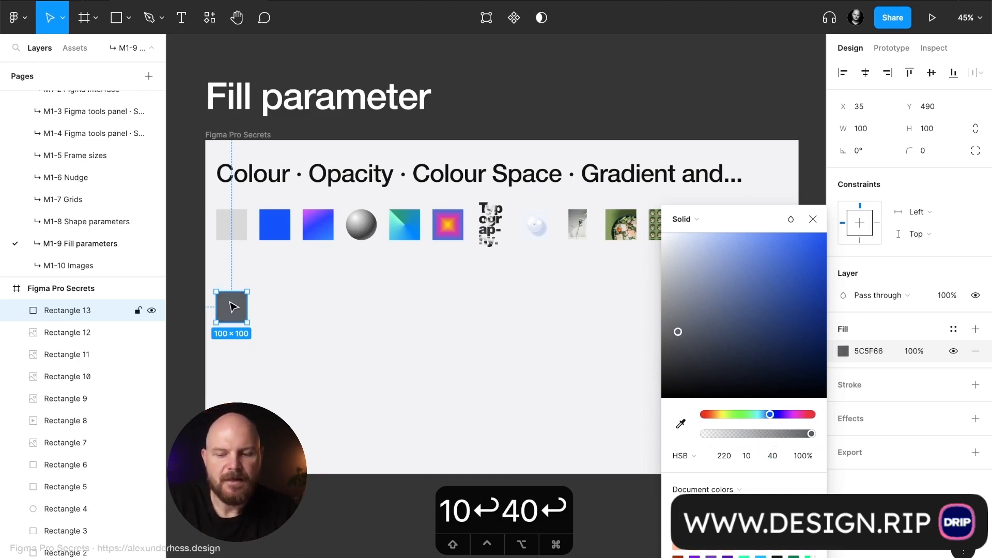
Step: Duplicate the grey square so the copy sits above it at Y 465, and set the copy's HSB brightness to 10
mouse_move(230, 302)
mouse_down()
mouse_move(230, 333)
mouse_move(230, 295)
mouse_up()
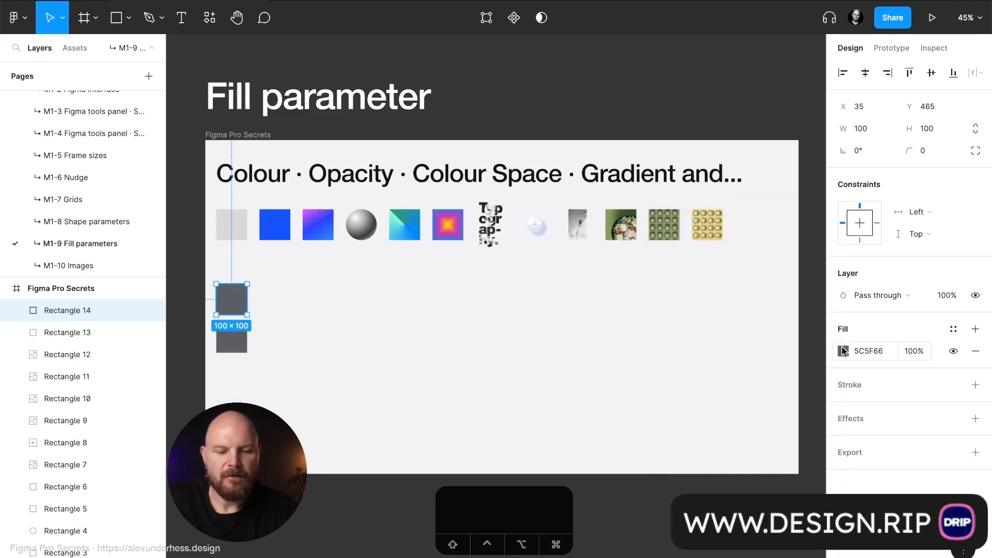
click(842, 350)
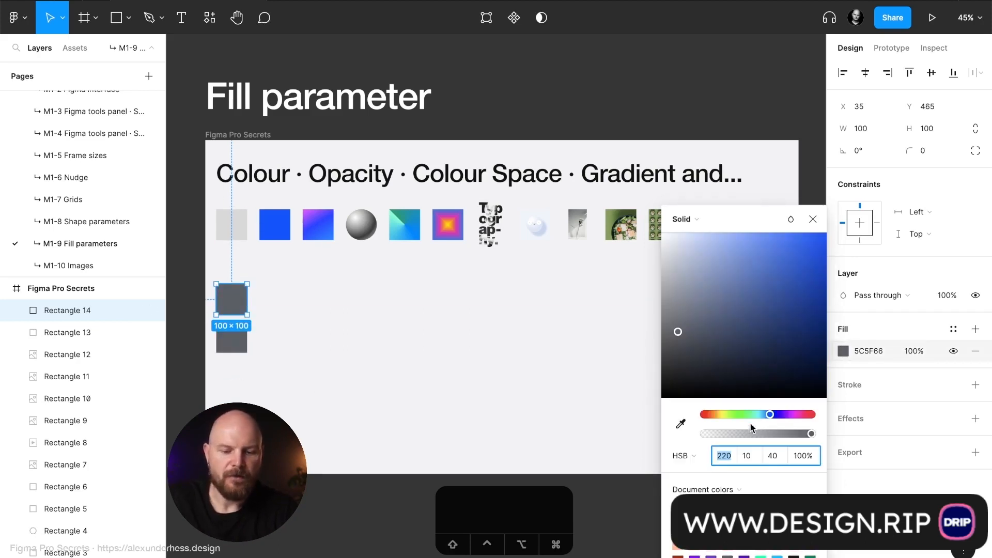
click(774, 456)
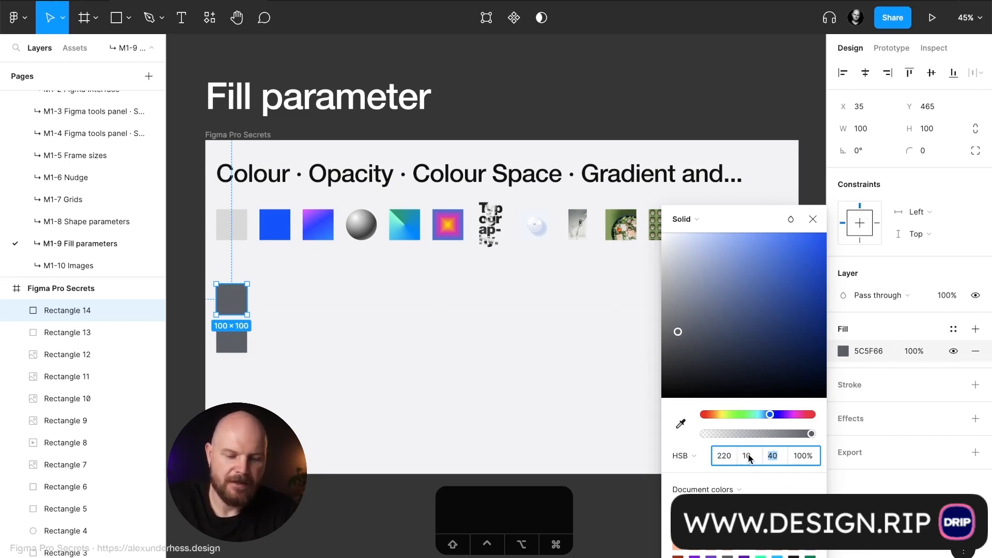
text(10)
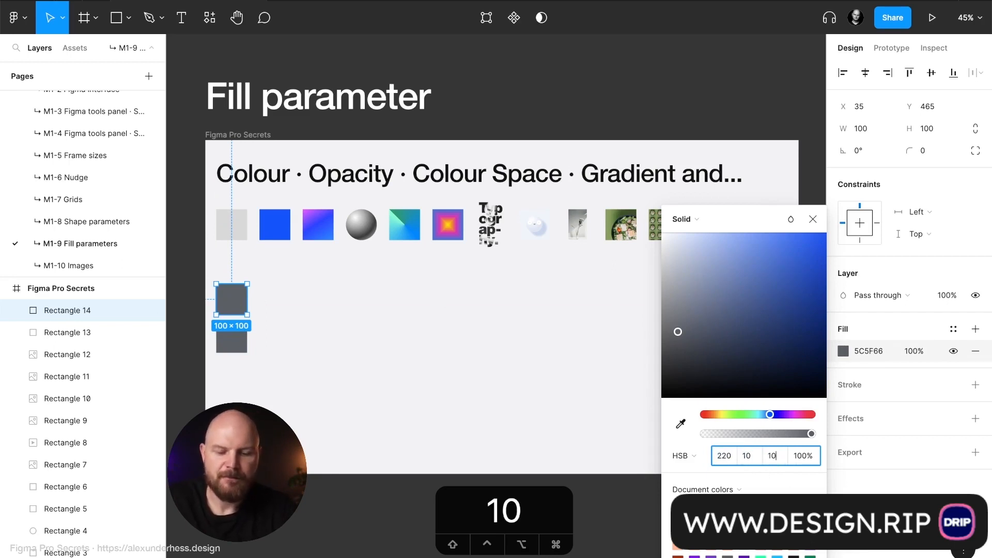
key(Return)
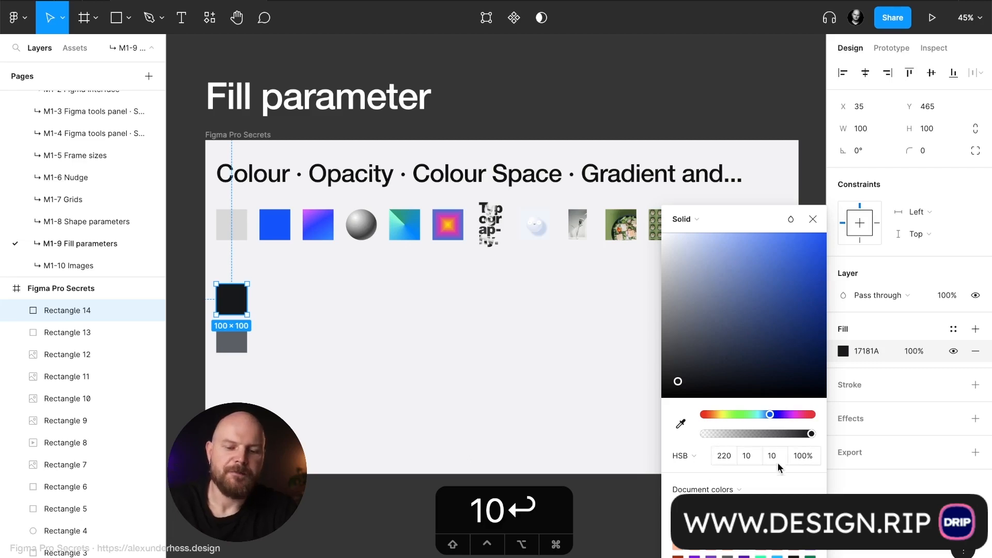
Step: Add a text layer reading "Heading" and place it beside the dark square at X 256, Y 475
click(338, 372)
key(t)
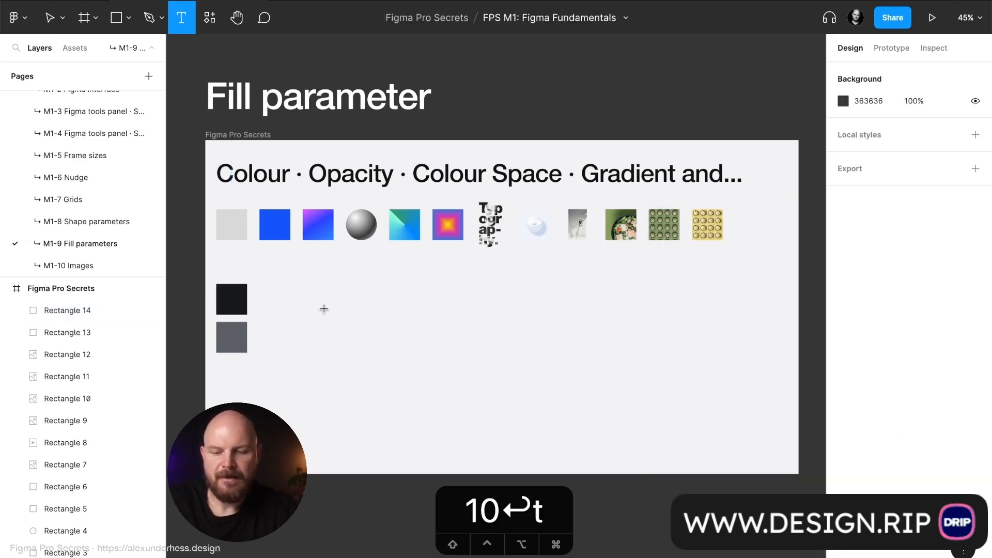
click(324, 309)
text(Heaa)
key(BackSpace)
text(ding)
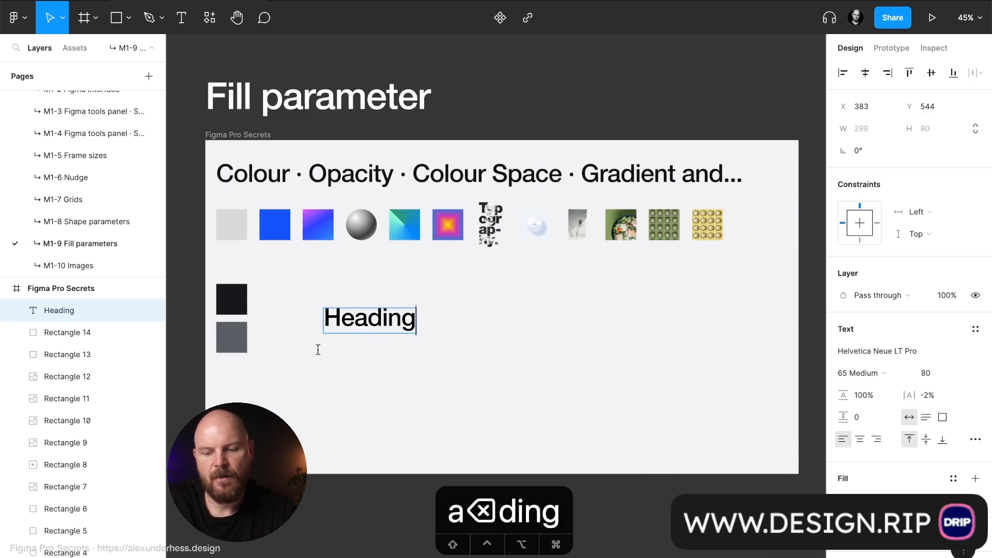
key(Escape)
drag(371, 321, 332, 299)
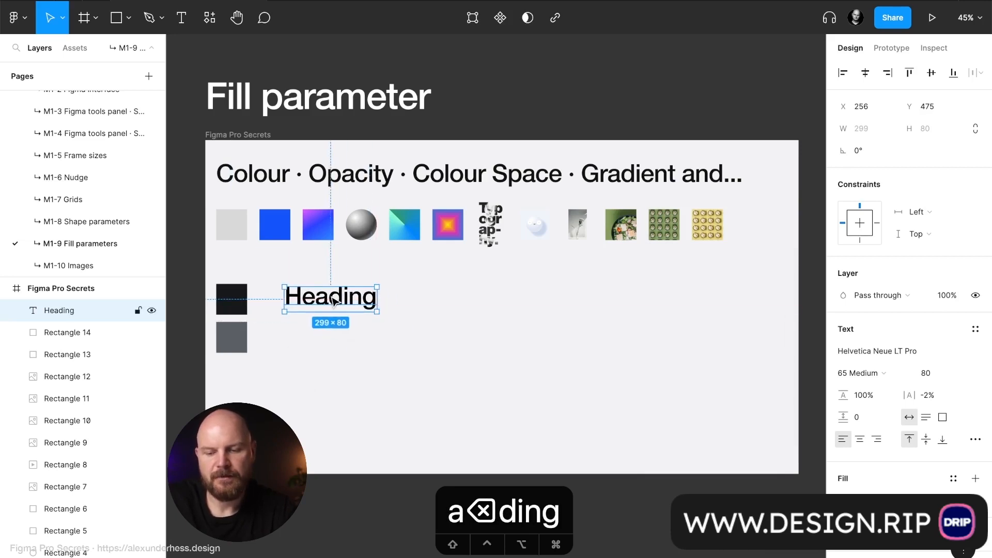
Step: Apply the dark square's colour to the Heading text with the eyedropper and check its HSB fill values
key(i)
click(230, 296)
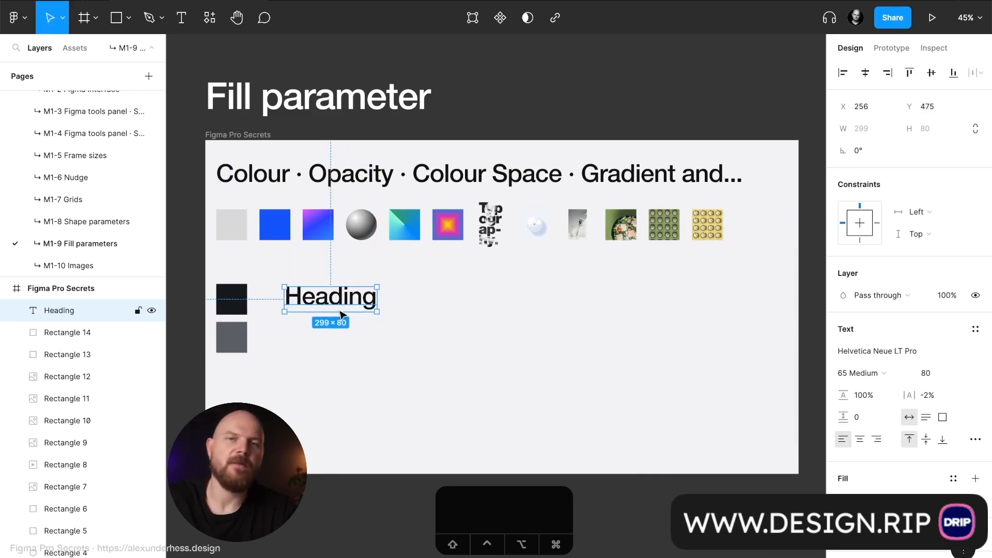
click(847, 490)
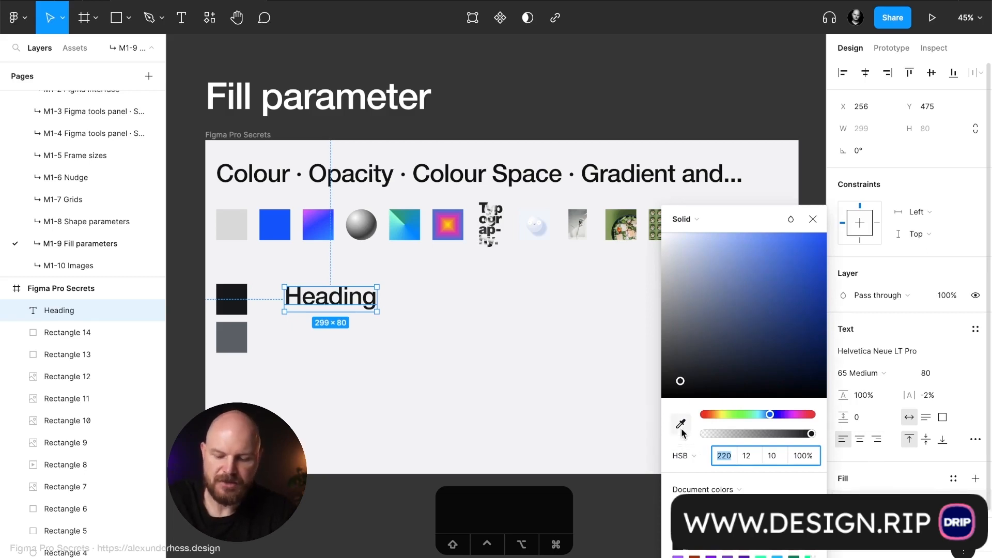
key(ctrl+c)
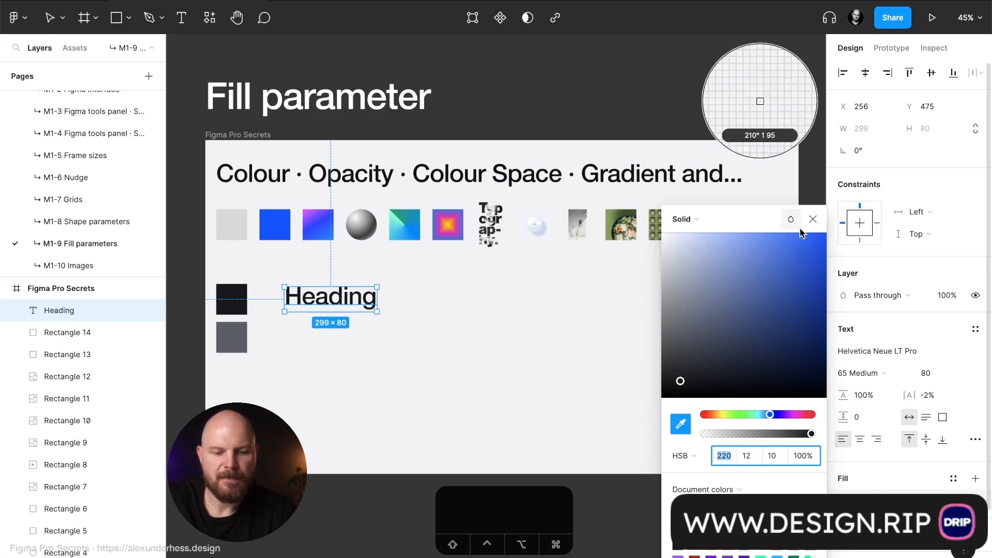
click(814, 221)
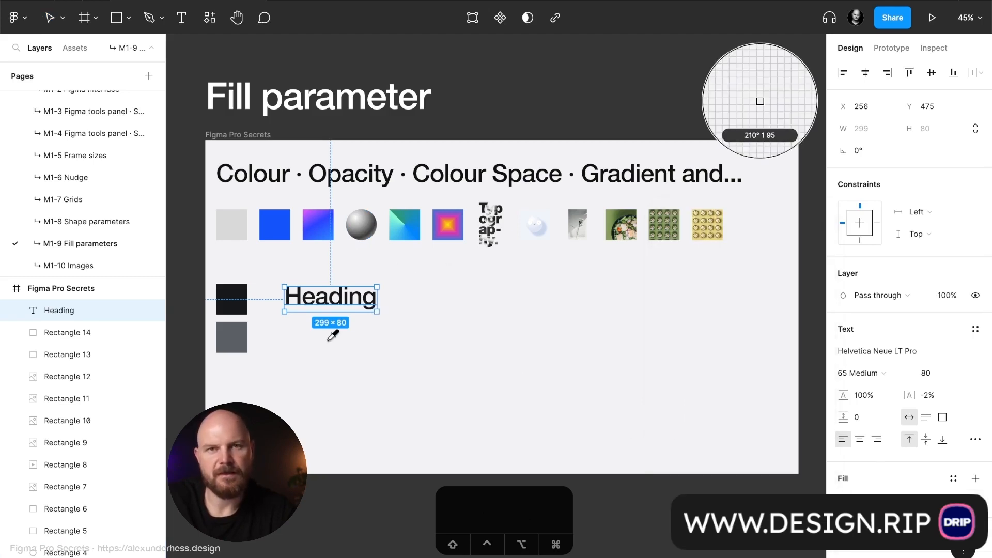
key(Escape)
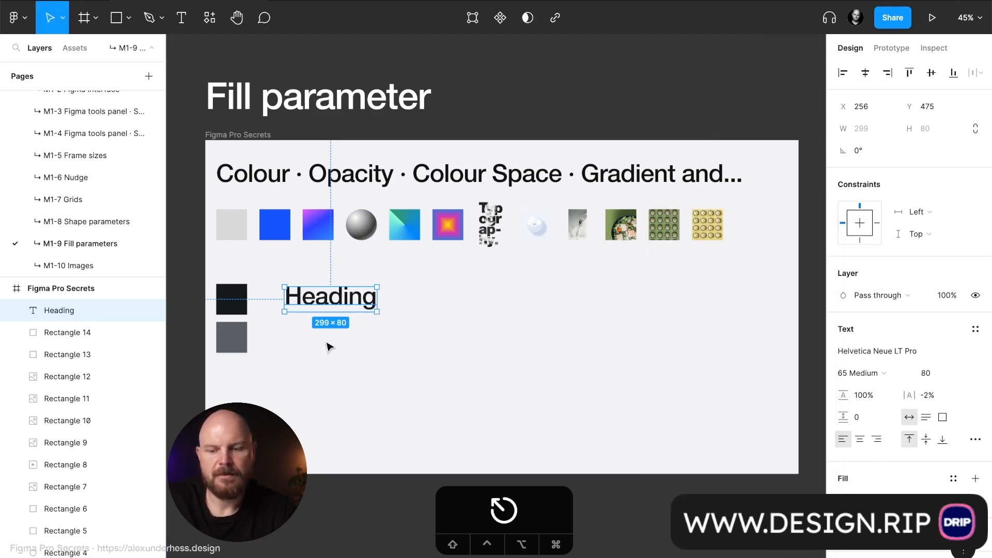
Step: Duplicate the Heading text 33 below the original, beside the grey square, and change the copy's text to "Description"
drag(316, 310, 323, 340)
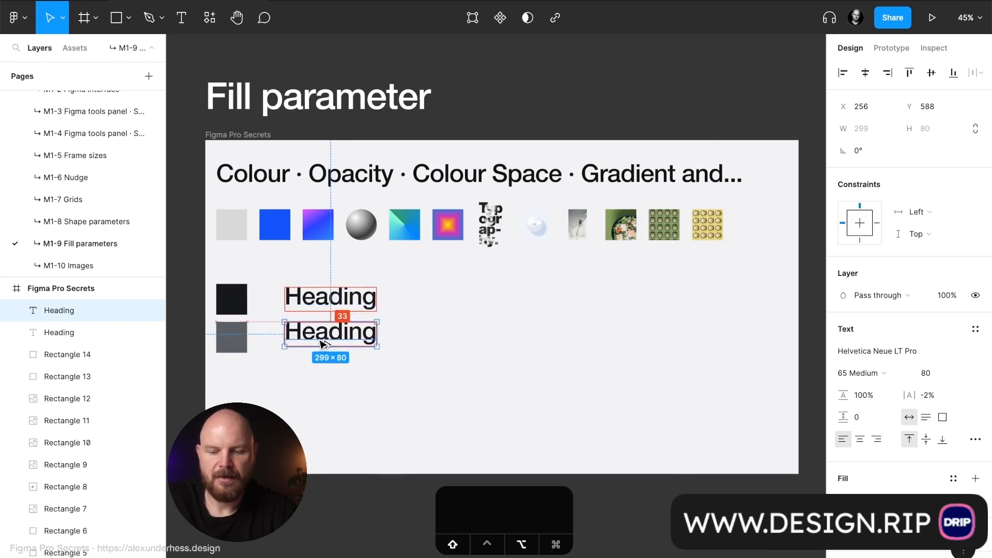
double_click(323, 340)
text(Description)
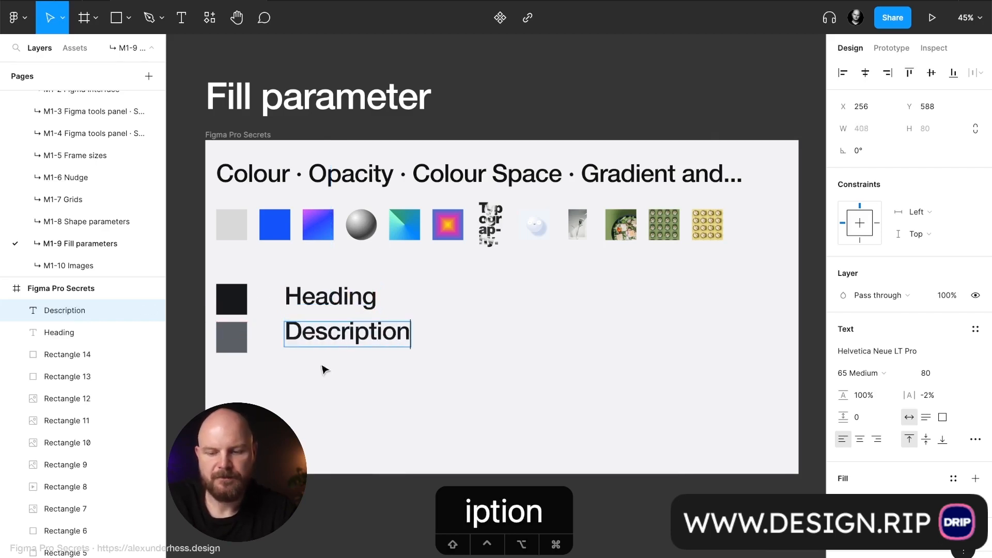
key(Escape)
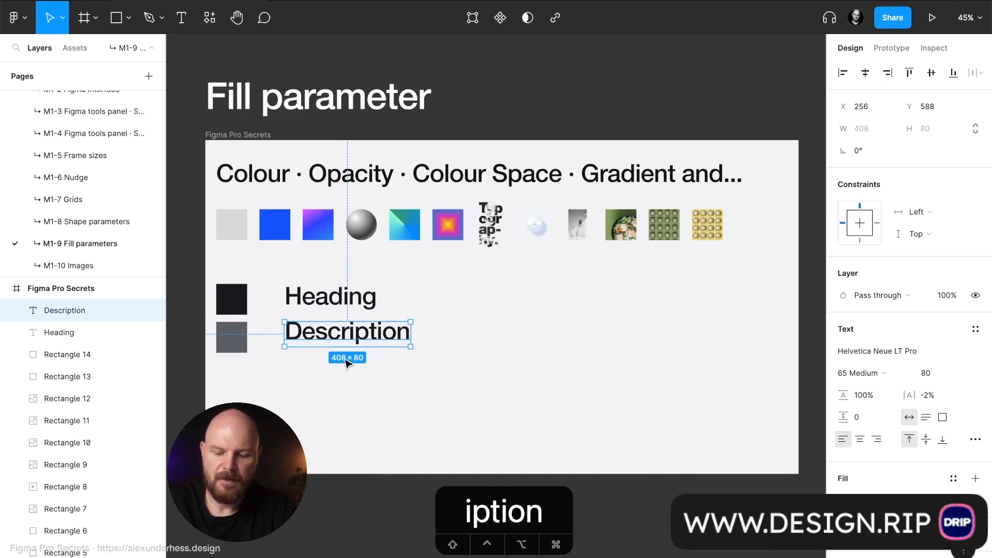
Step: Apply the grey square's colour to the Description text with the eyedropper
key(ctrl+c)
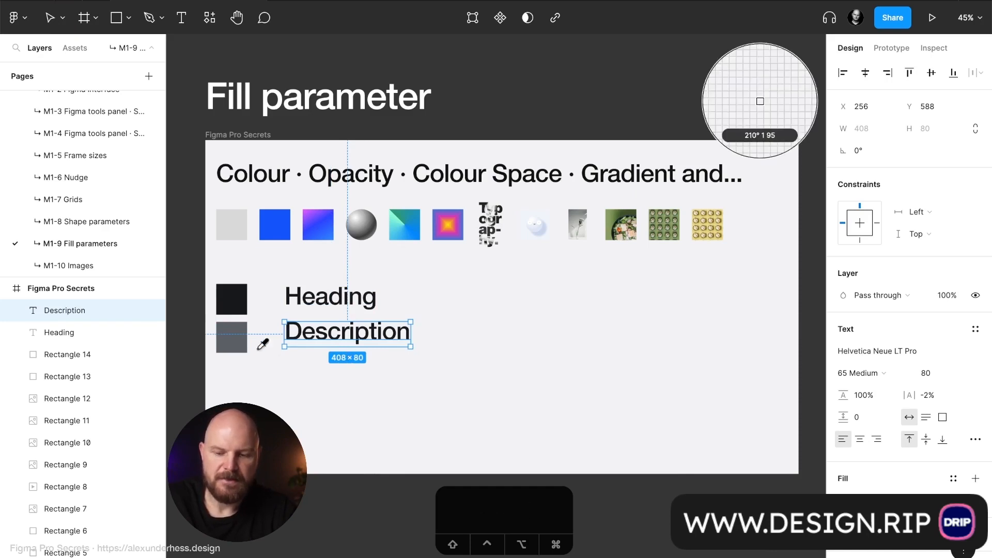
click(230, 338)
click(392, 405)
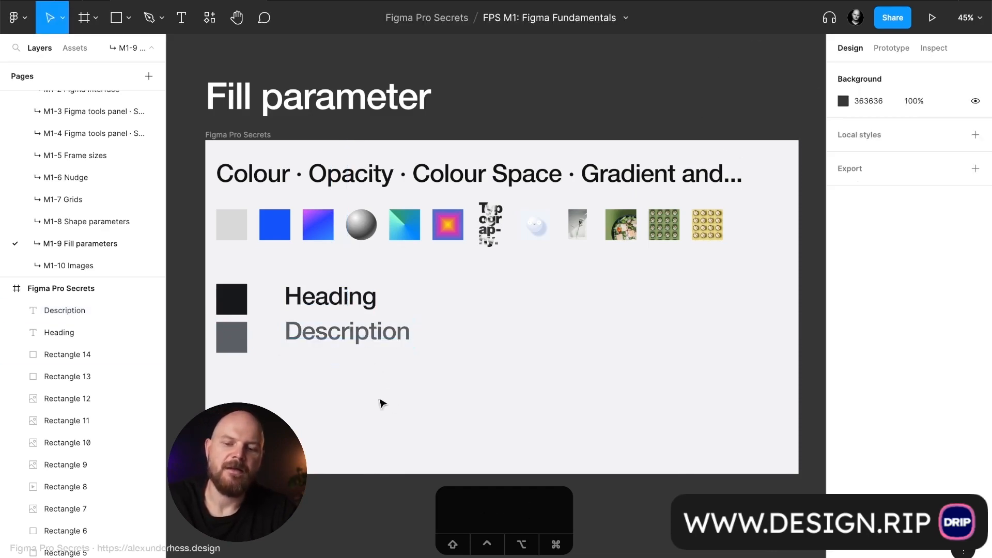
Step: Move the Description text beside the Heading text at X 567, Y 475, and compare the two text layers
drag(329, 345, 426, 313)
click(427, 385)
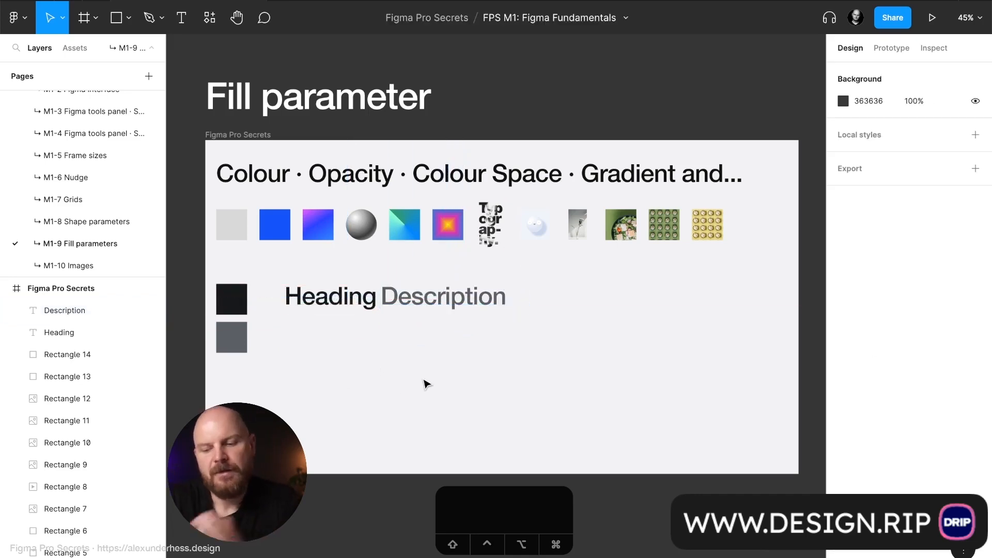
click(436, 310)
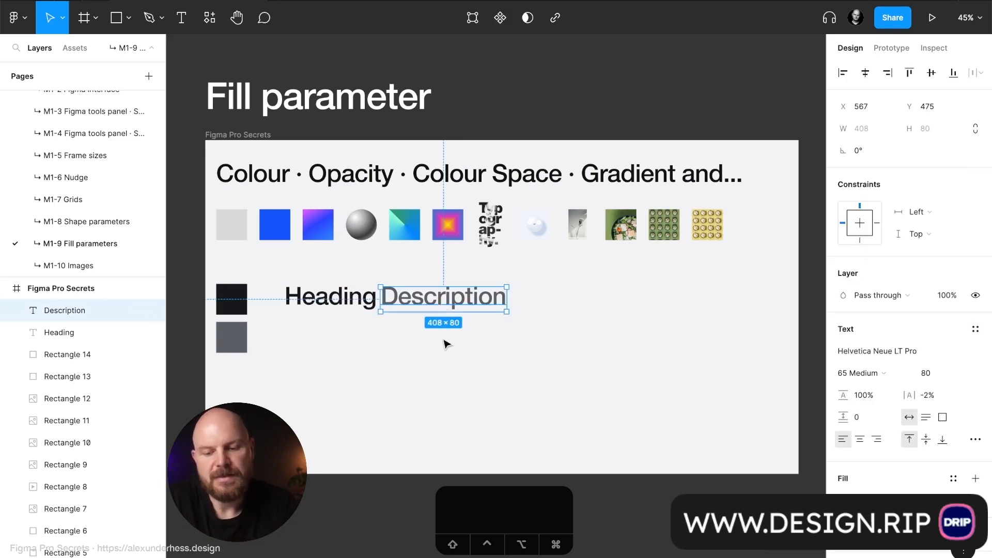
click(331, 310)
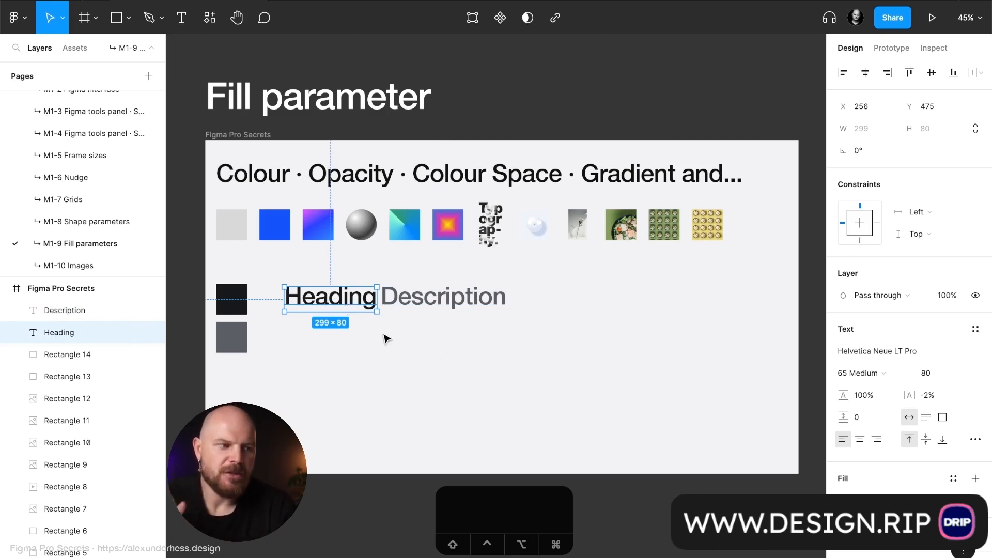
click(435, 306)
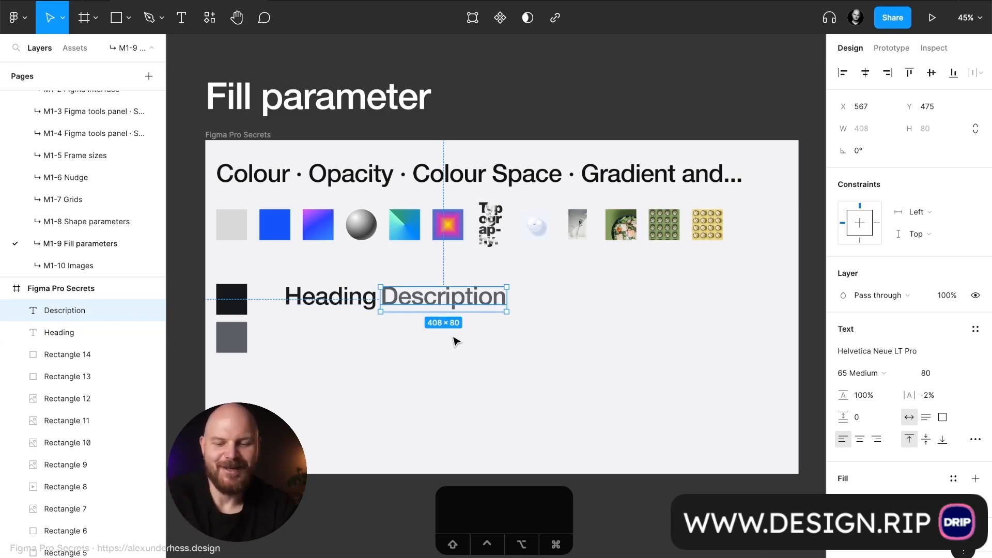
Step: Switch the colour format of the Description text's solid fill to Hex
click(844, 500)
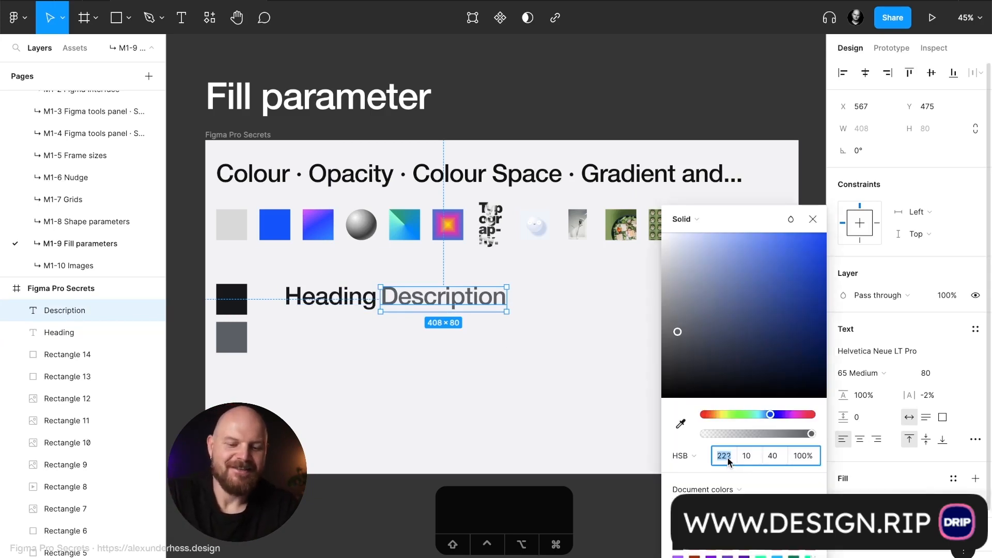
click(691, 457)
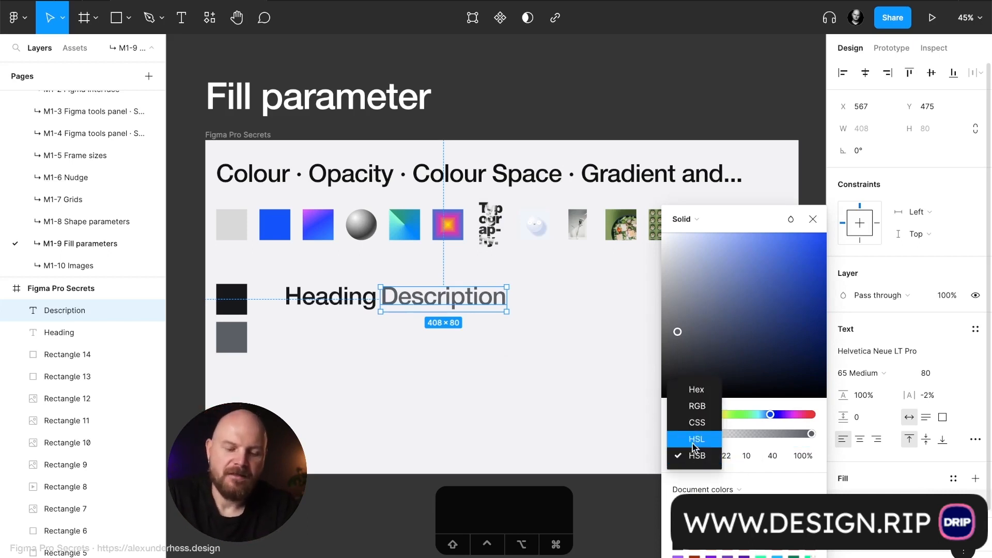
click(695, 389)
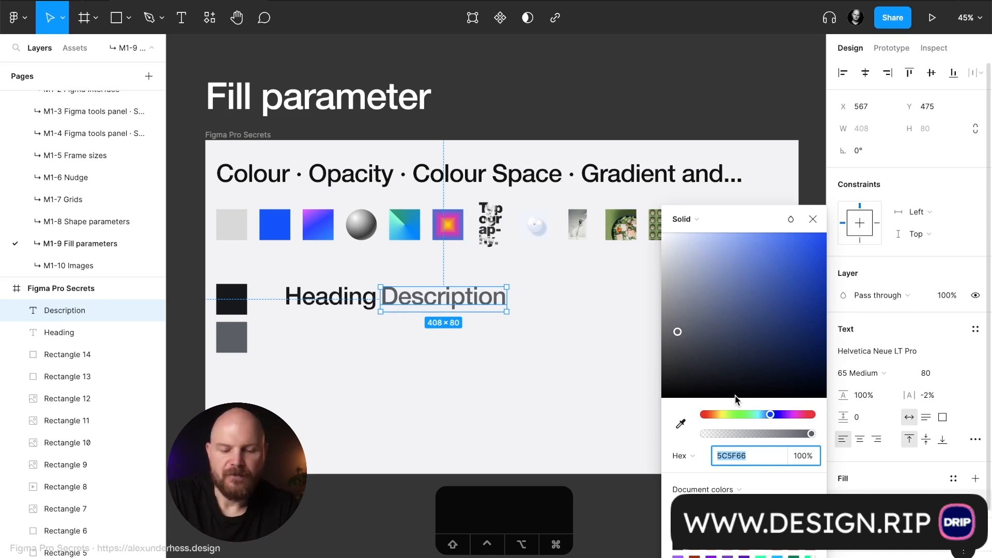
click(813, 220)
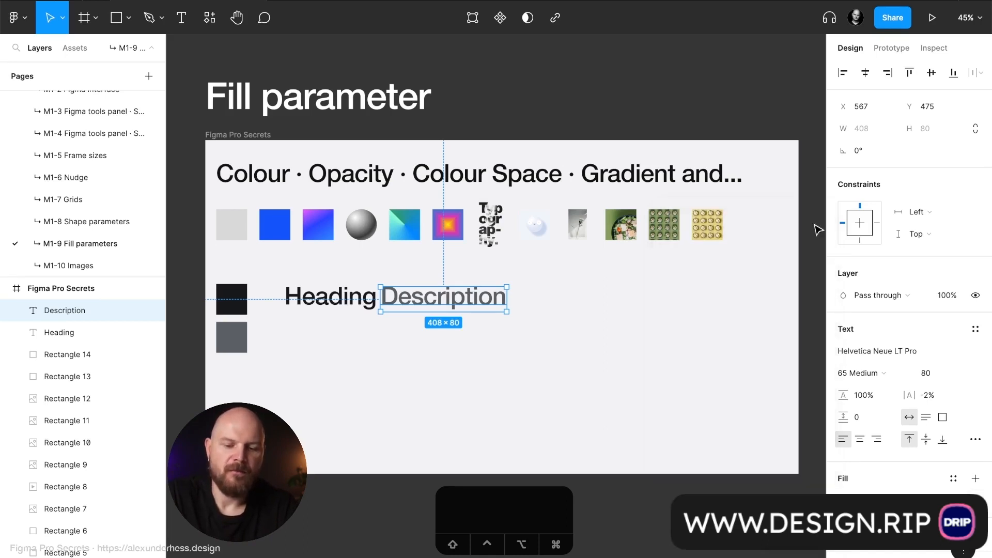
click(539, 364)
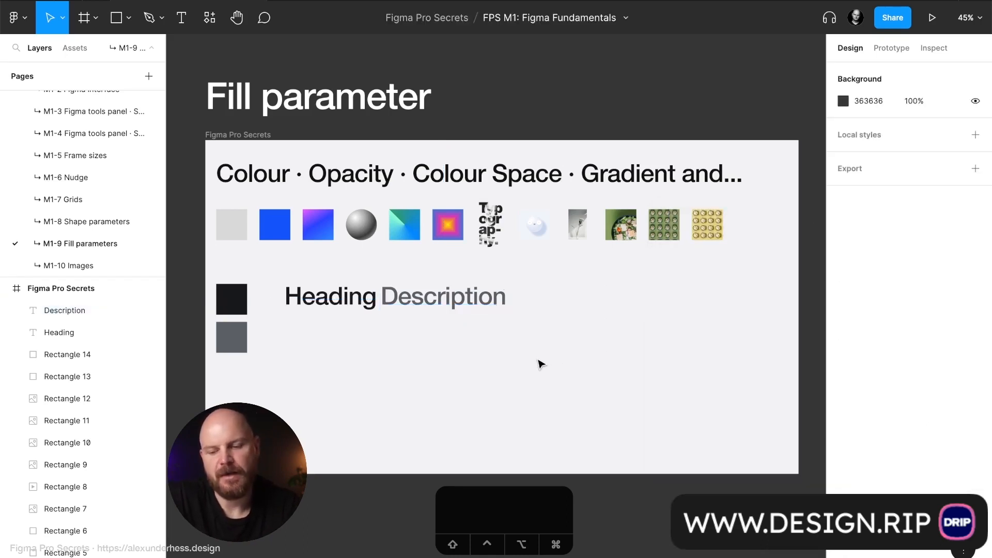
Step: Delete the Heading and Description texts and the grey square, keeping only the dark square in the lower row
drag(533, 365, 277, 303)
key(BackSpace)
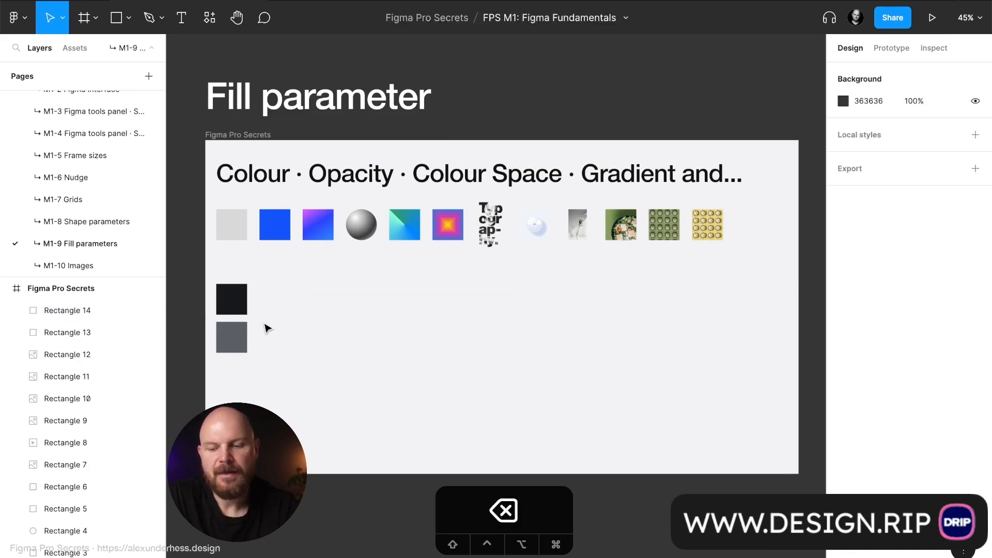
click(240, 346)
key(BackSpace)
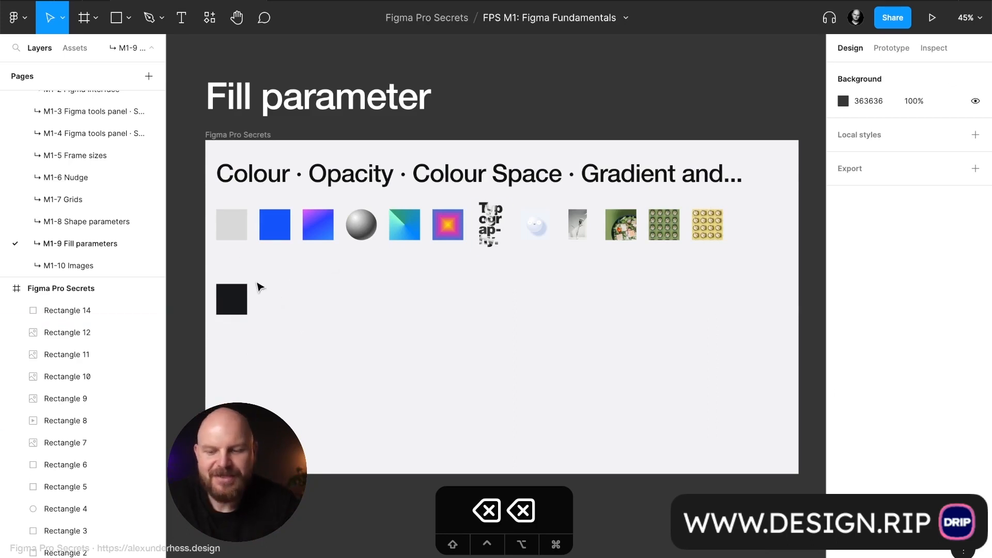
Step: Change the dark square's solid fill to blue 1351CD and look over the available fill types
click(241, 297)
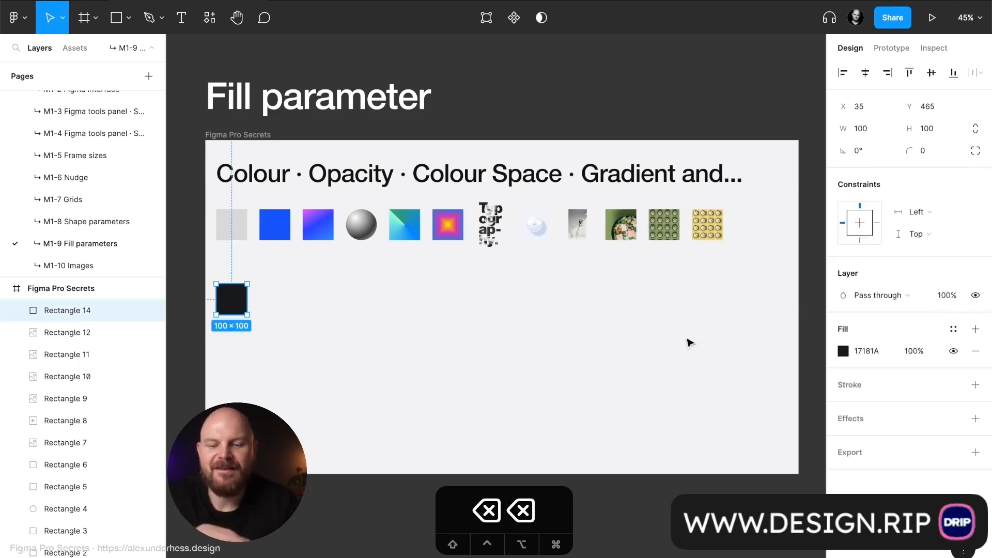
click(847, 353)
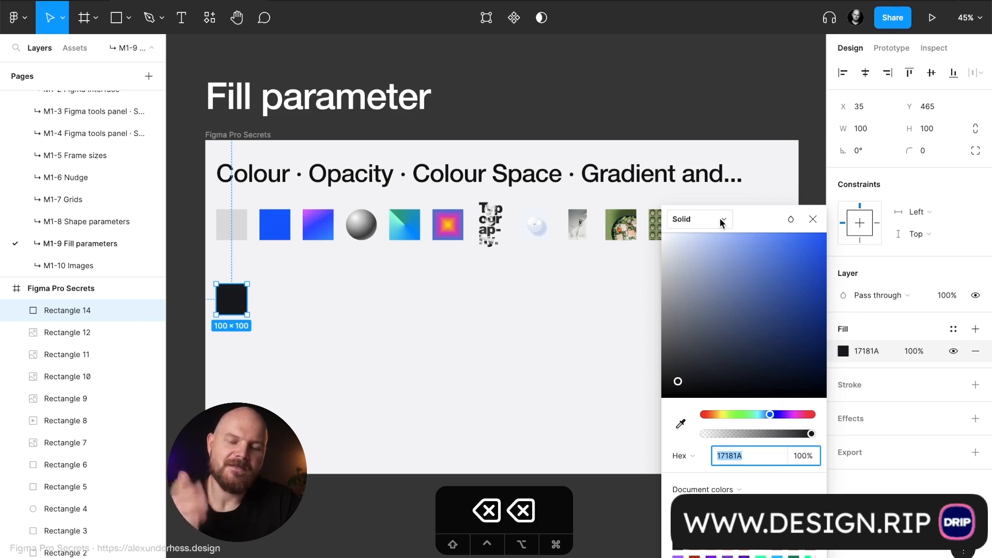
drag(730, 346, 811, 266)
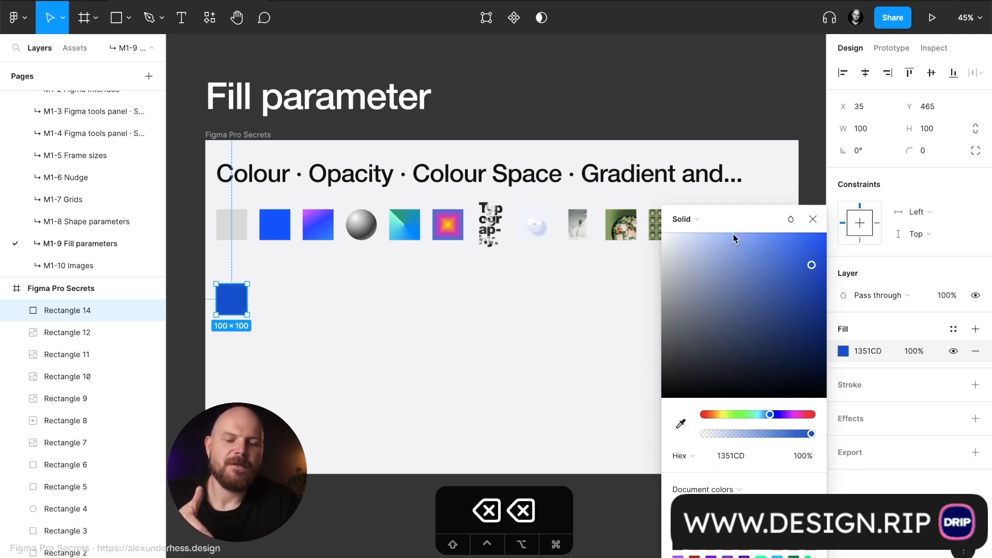
click(713, 219)
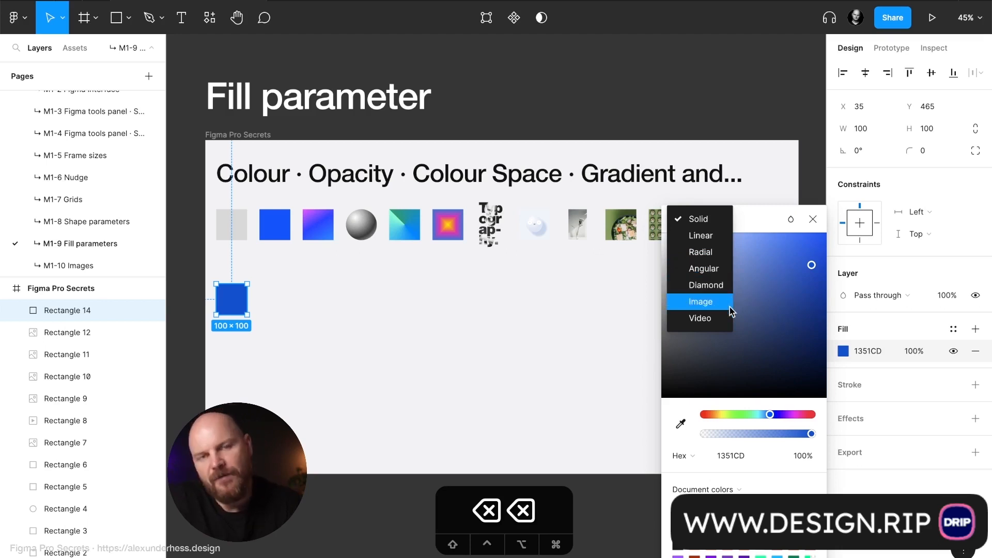
click(812, 219)
click(813, 220)
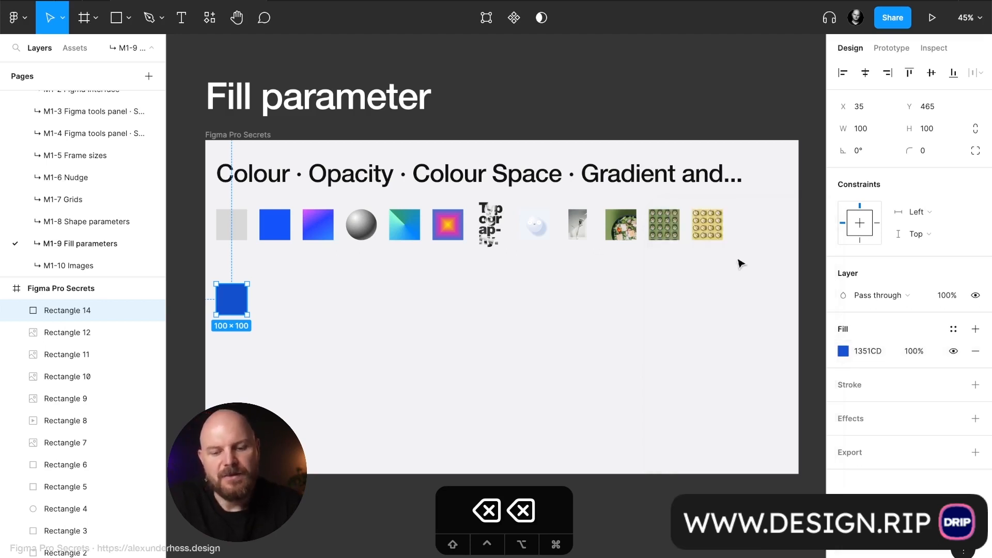
Step: Duplicate the blue square to X 175, Y 465, and change the copy's fill type to Linear
click(389, 341)
click(235, 307)
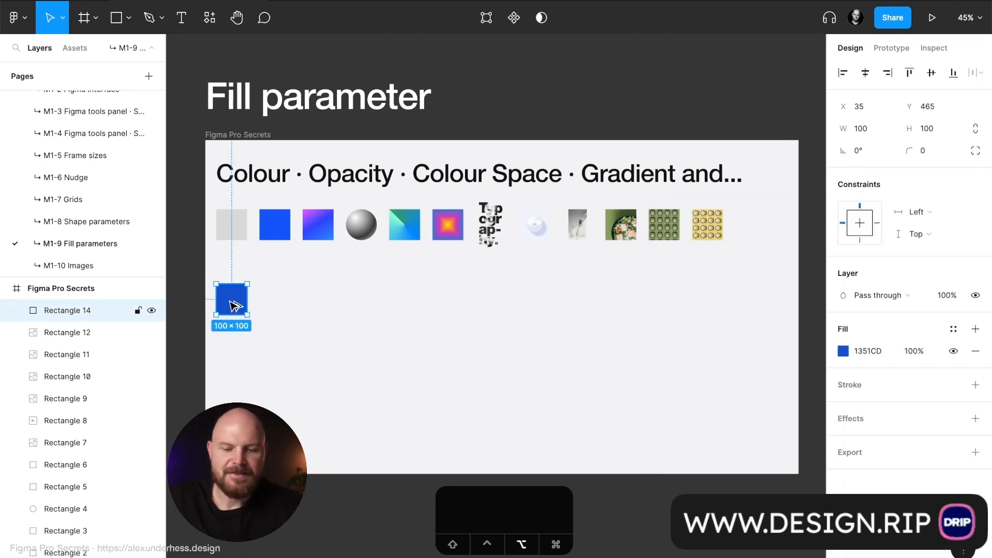
drag(235, 307, 278, 306)
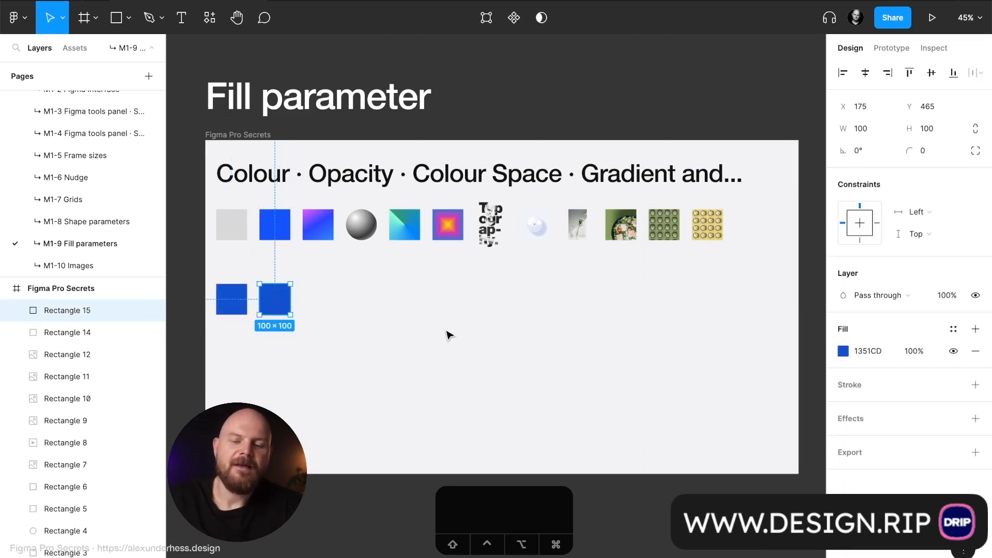
click(844, 356)
click(713, 221)
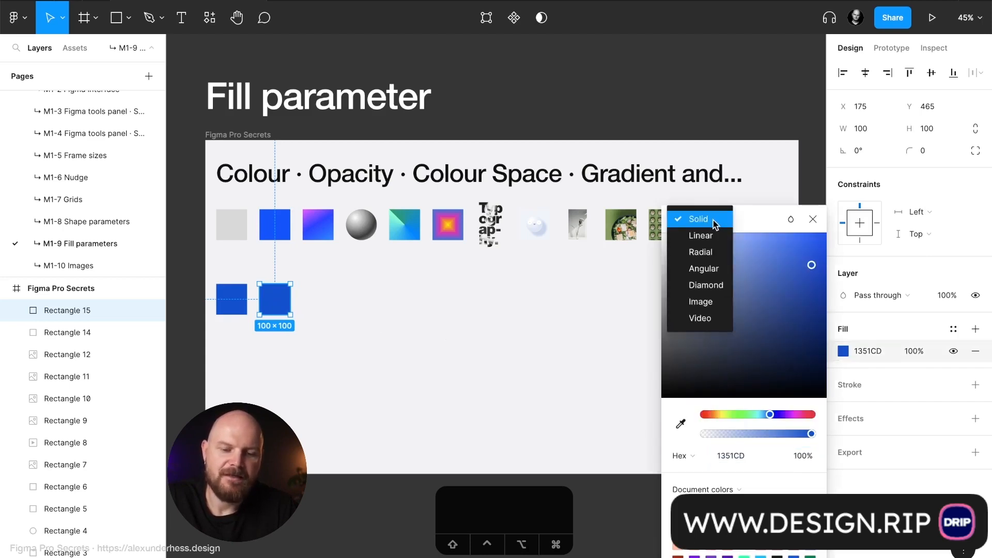
click(713, 235)
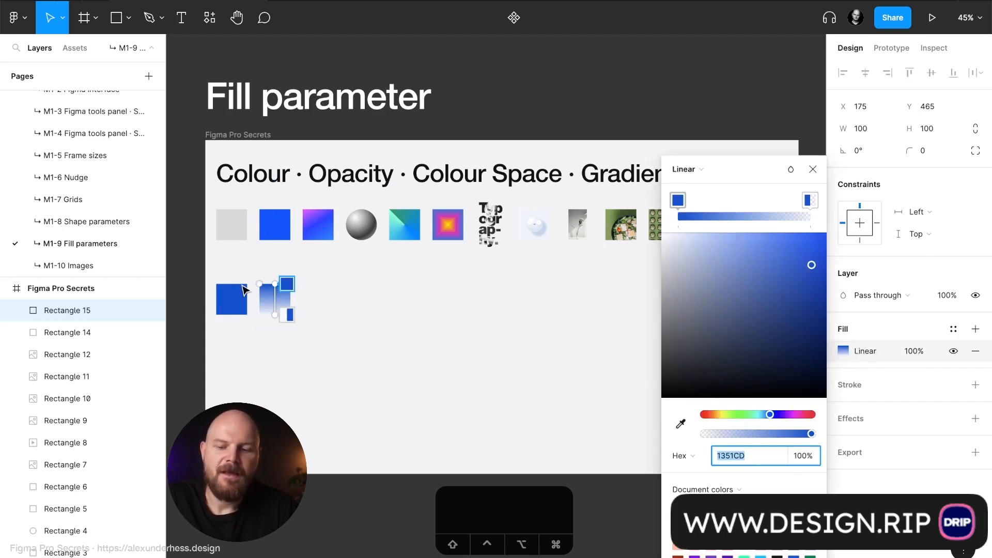
Step: Run the copy's linear gradient diagonally from the square's upper-left corner to its lower-right corner
scroll(243, 290, up, 10)
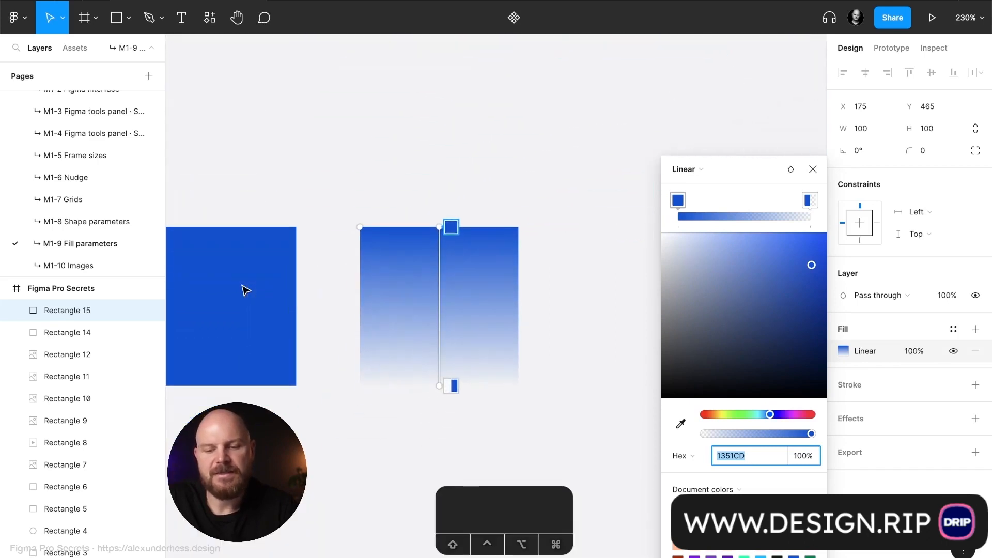
drag(361, 227, 359, 357)
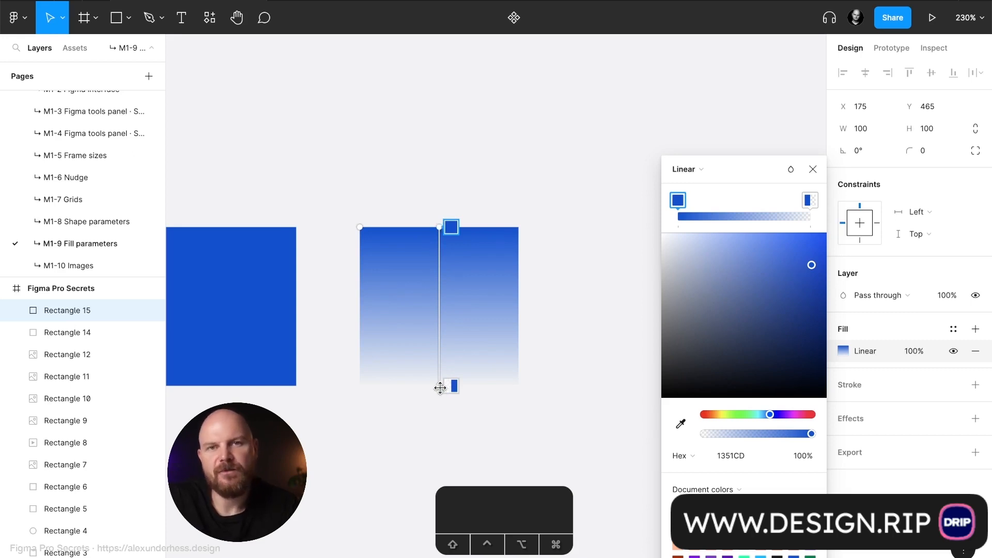
drag(440, 387, 518, 385)
drag(449, 222, 364, 227)
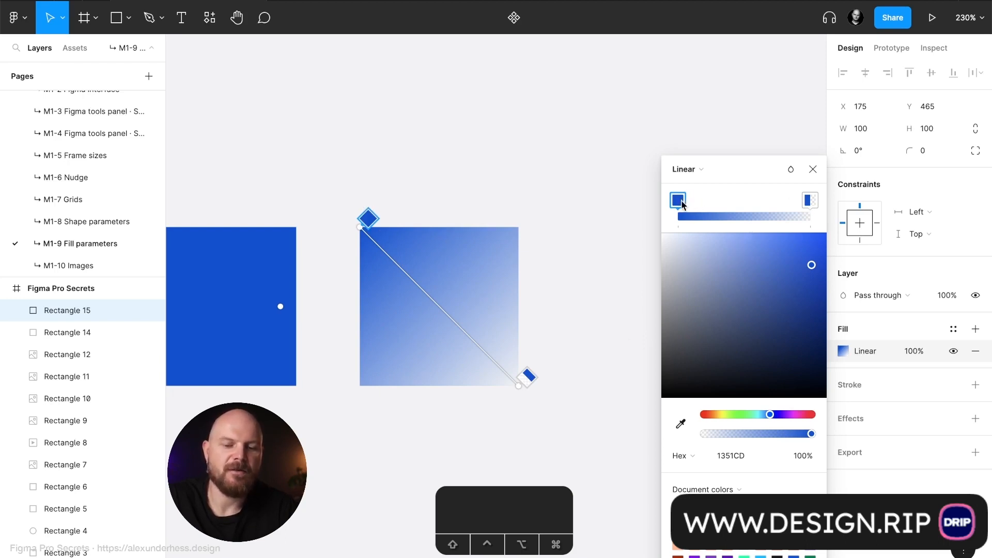
Step: Set the gradient's first colour stop to magenta DB00FF at 100% opacity
click(792, 415)
click(798, 287)
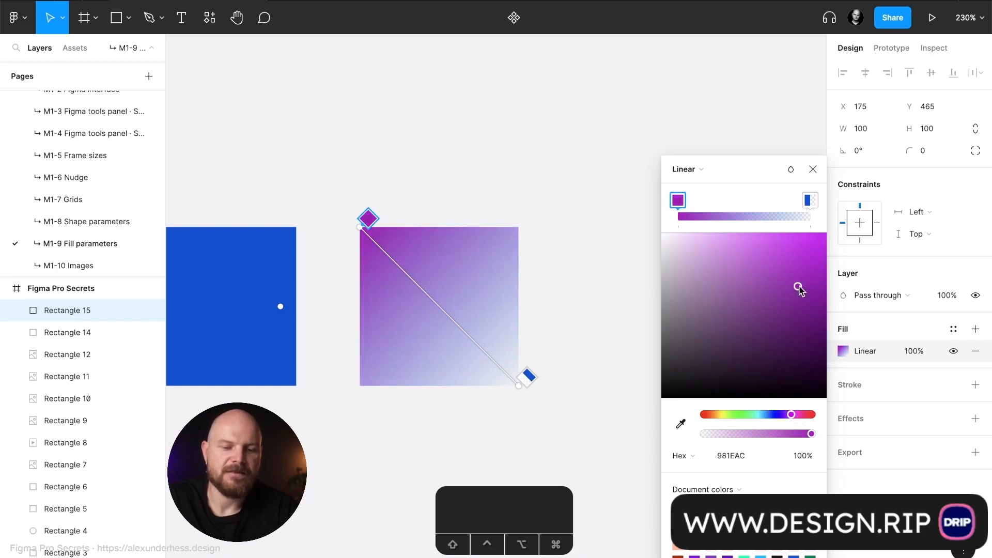
drag(798, 290, 836, 222)
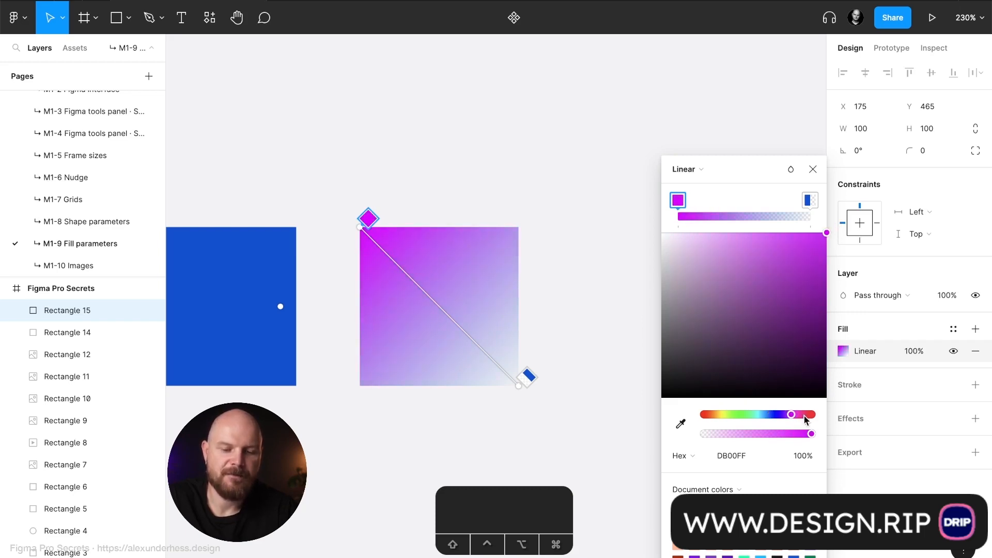
mouse_move(811, 434)
mouse_down()
mouse_move(752, 432)
mouse_move(823, 433)
mouse_up()
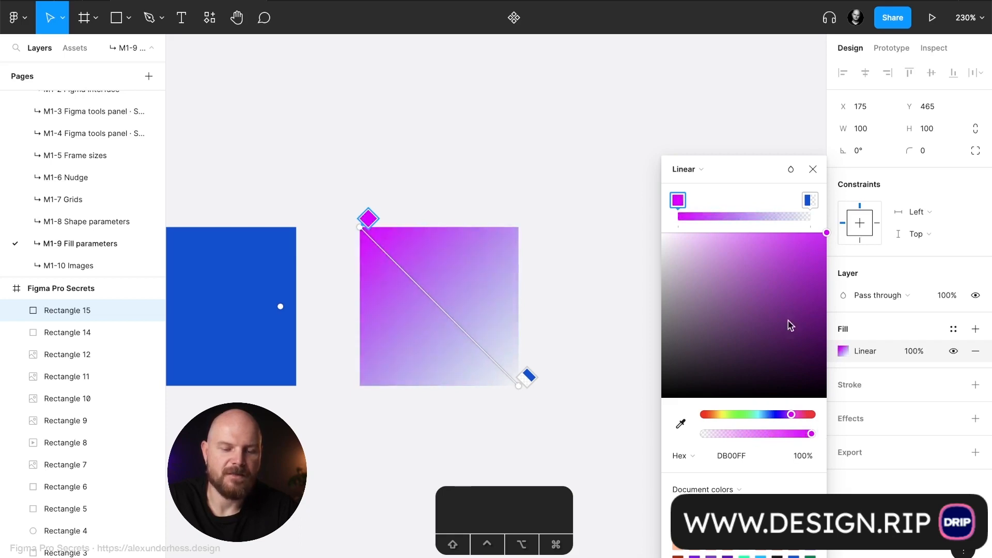
Step: Set the gradient's end colour stop to bright blue 0659FE at 100% opacity and finish editing the fill
click(810, 201)
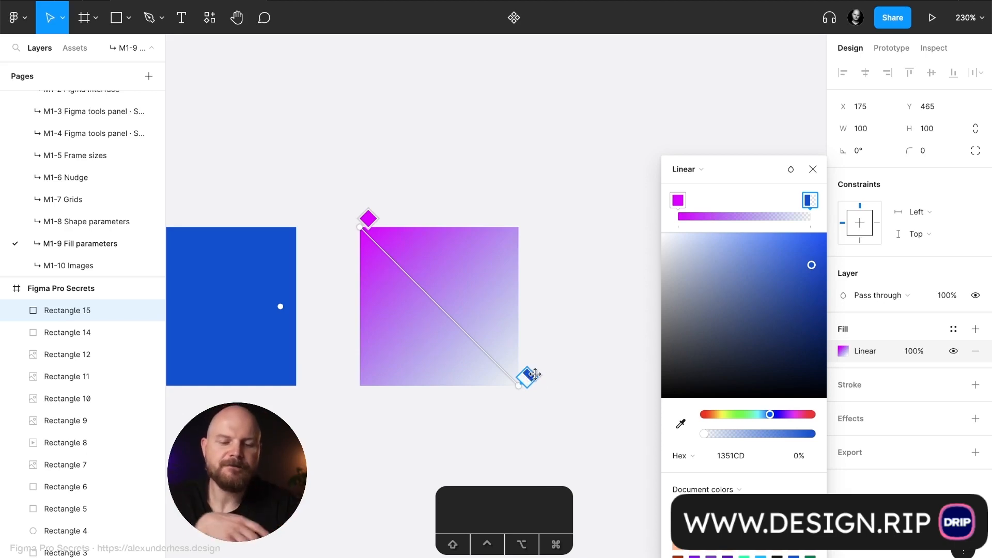
drag(725, 433, 821, 435)
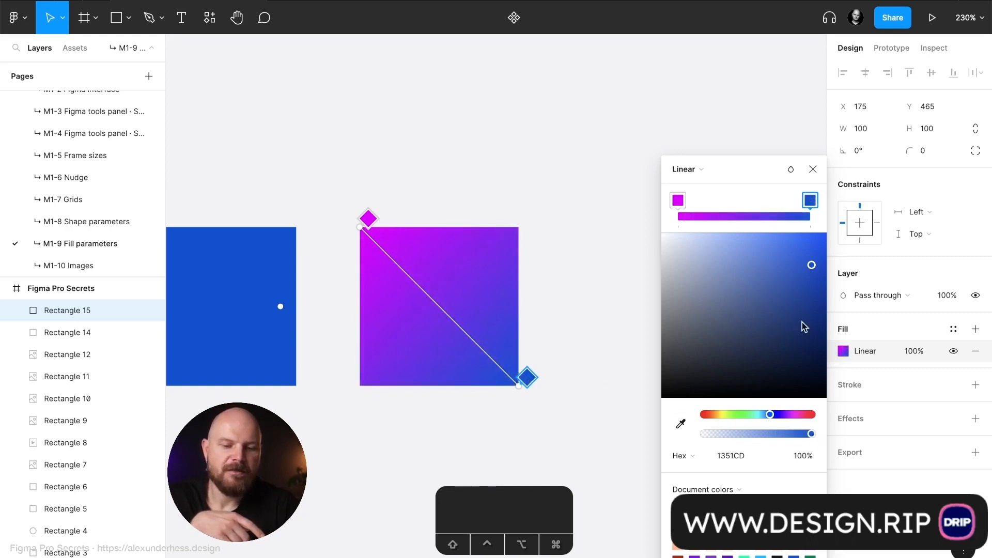
drag(815, 263, 823, 237)
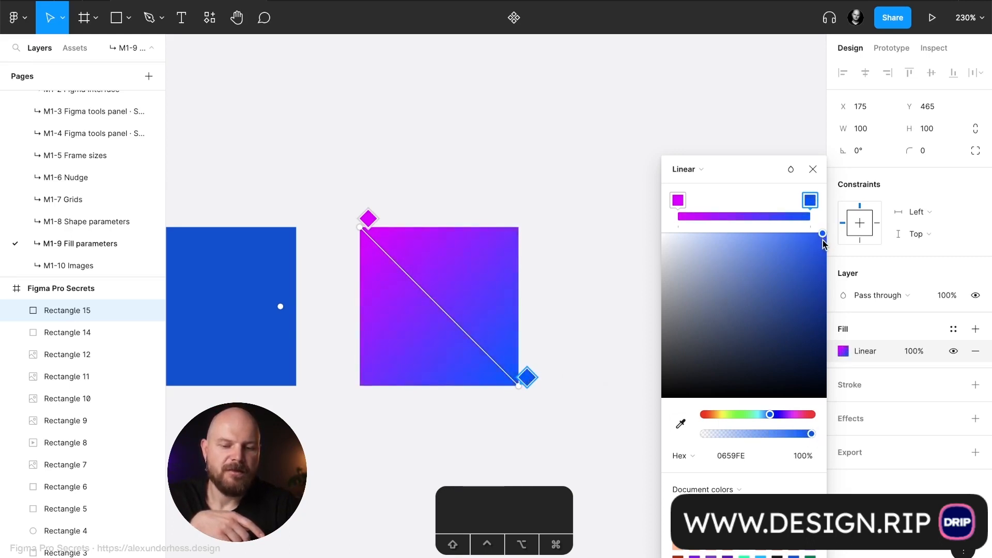
click(815, 170)
click(689, 232)
Step: Duplicate the magenta-to-blue gradient square to X 303, Y 465, and open the copy's linear fill for editing
scroll(689, 232, down, 5)
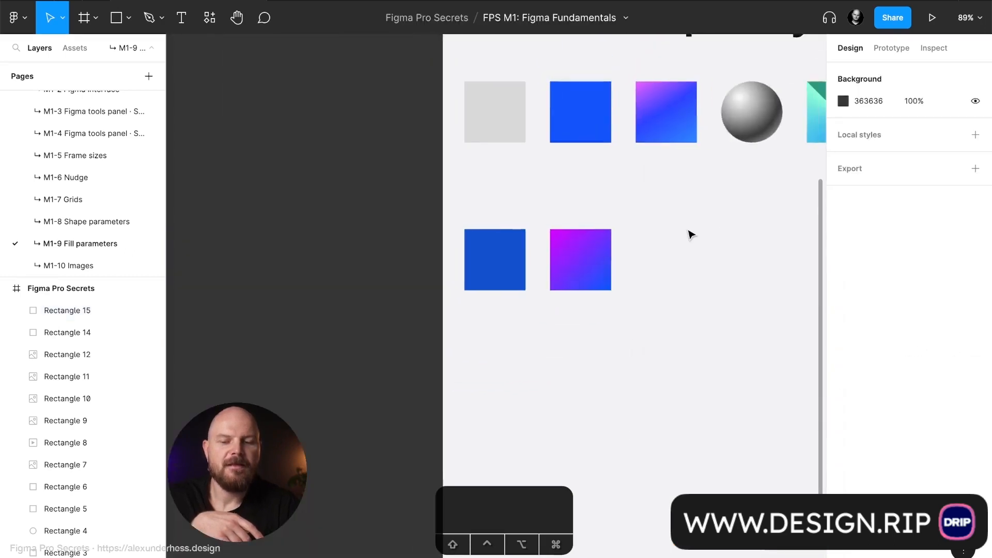
drag(689, 232, 542, 292)
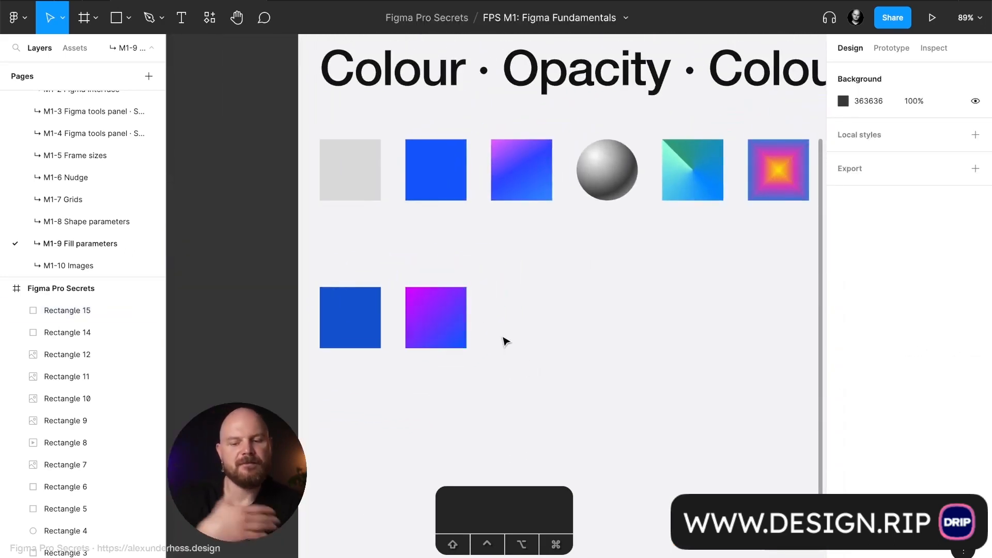
click(458, 330)
drag(454, 328, 518, 327)
click(842, 352)
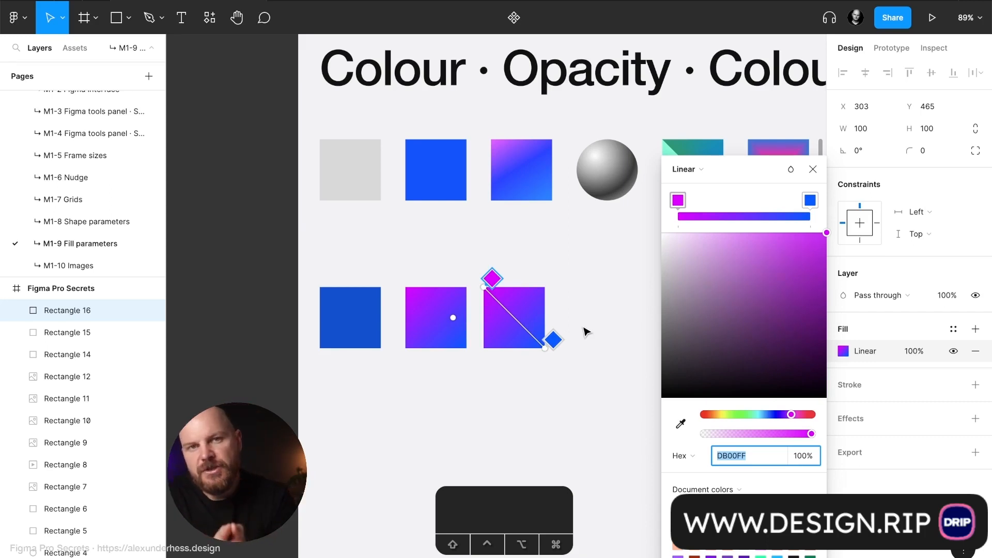
Step: Try extending both ends of the copy's diagonal gradient well beyond the square's corners, and undo both moves
scroll(585, 332, up, 5)
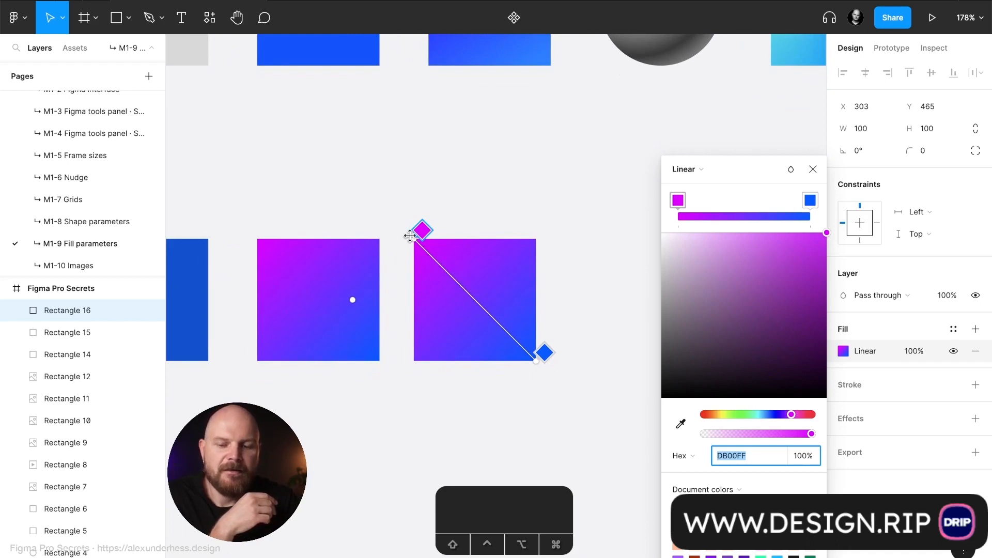
drag(411, 238, 312, 134)
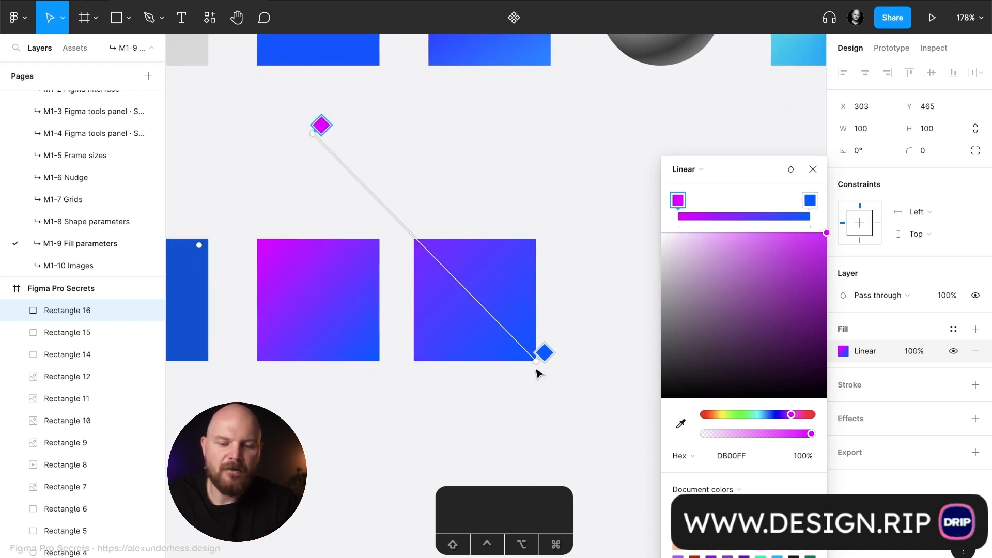
drag(535, 361, 648, 465)
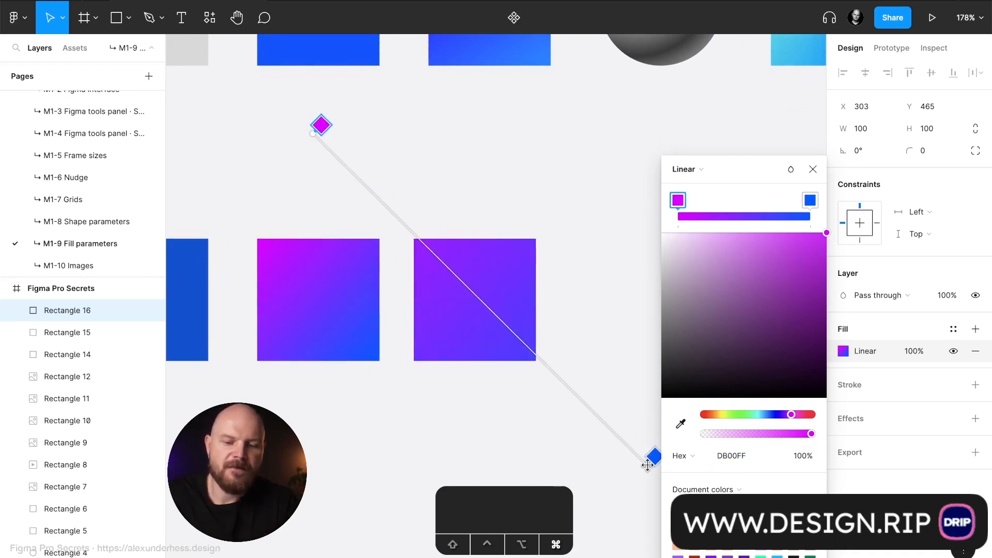
key(super+z)
key(super+z)
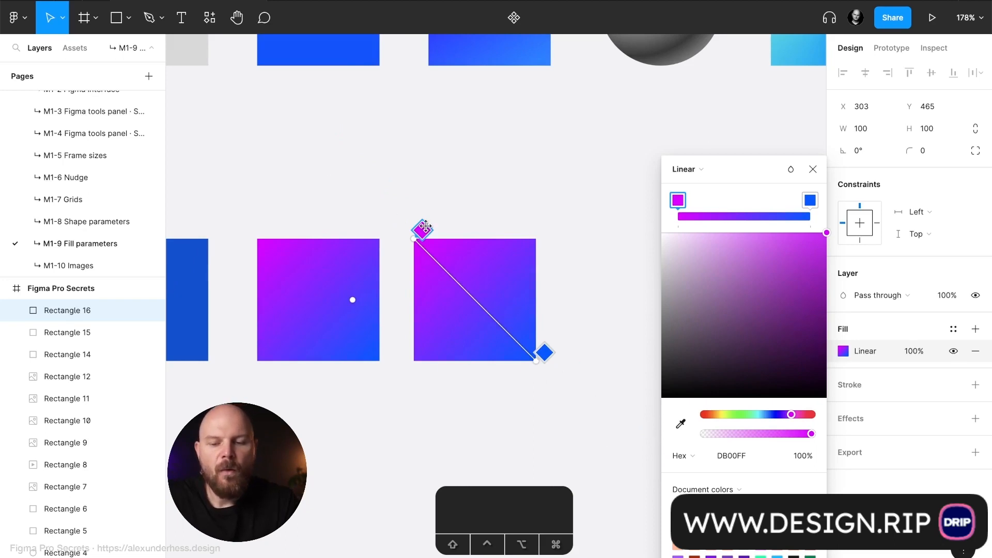
Step: Bring the magenta and blue colour stops together at the gradient's centre to form a hard diagonal edge
drag(427, 229, 481, 288)
drag(533, 343, 483, 293)
scroll(483, 293, up, 5)
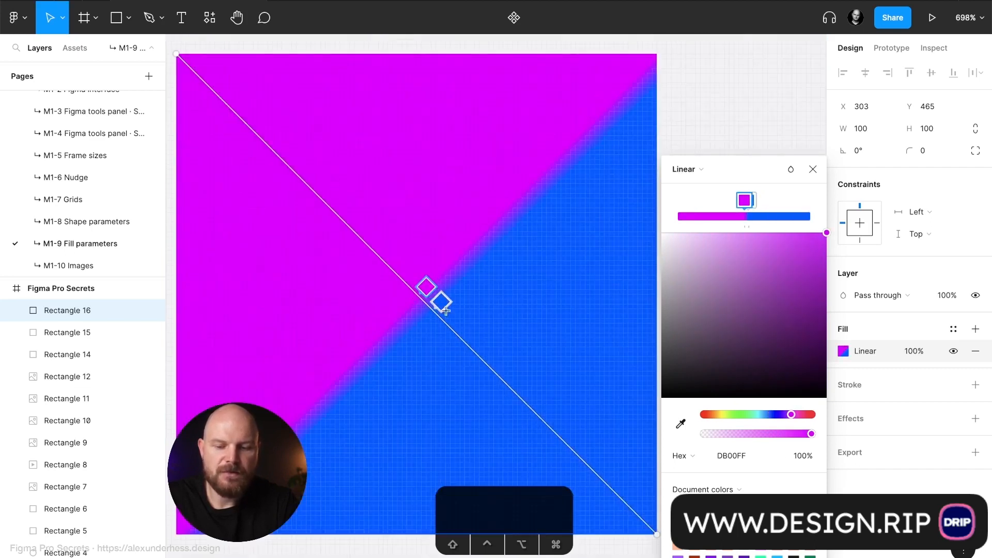
click(435, 297)
drag(436, 297, 427, 289)
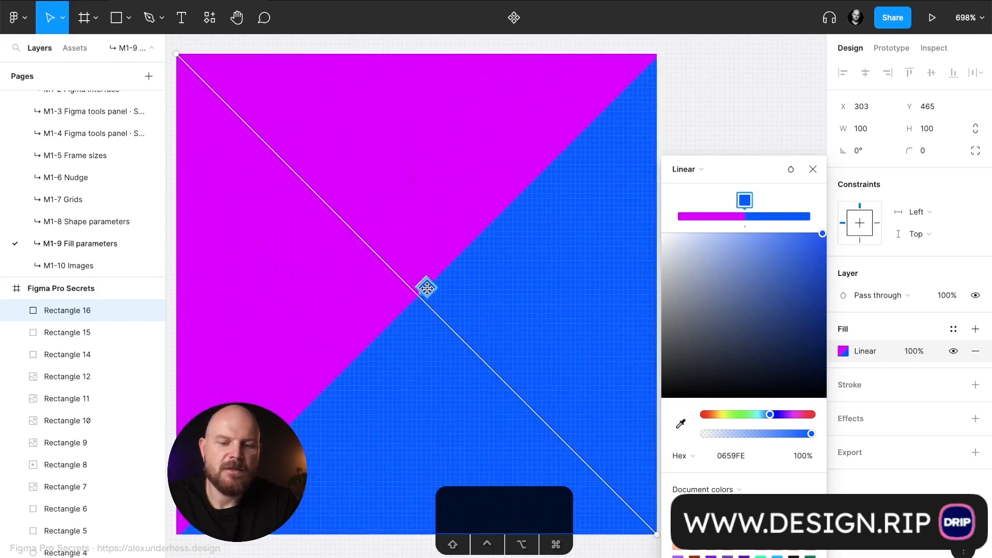
Step: Return the blue stop to the gradient's end and the magenta stop to its start
scroll(523, 306, down, 5)
scroll(522, 304, down, 2)
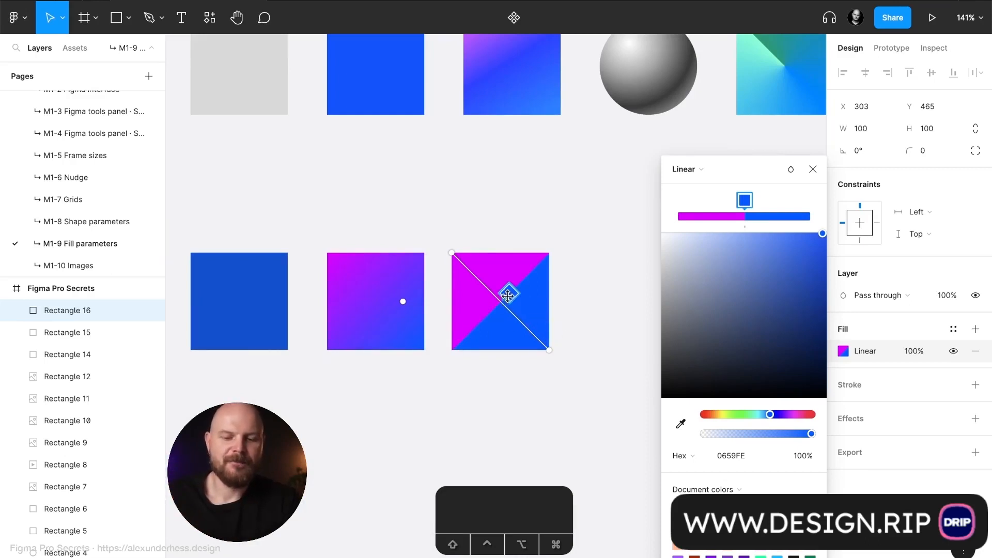
drag(509, 293, 554, 348)
drag(509, 293, 460, 243)
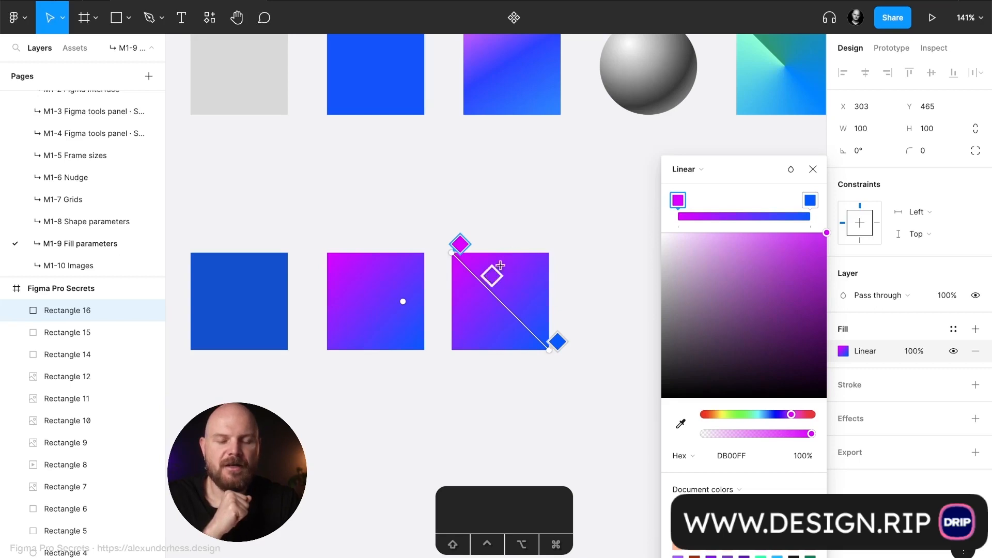
Step: Add a colour stop in the middle of the gradient and set it to dark blue 002CCA
click(743, 209)
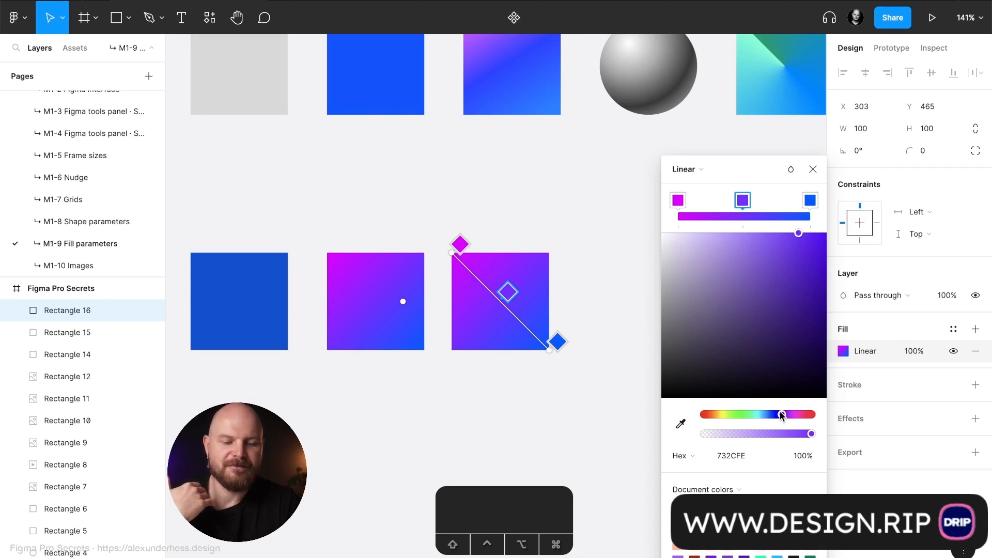
mouse_move(782, 415)
mouse_down()
mouse_move(763, 415)
mouse_move(771, 417)
mouse_up()
drag(811, 266, 834, 278)
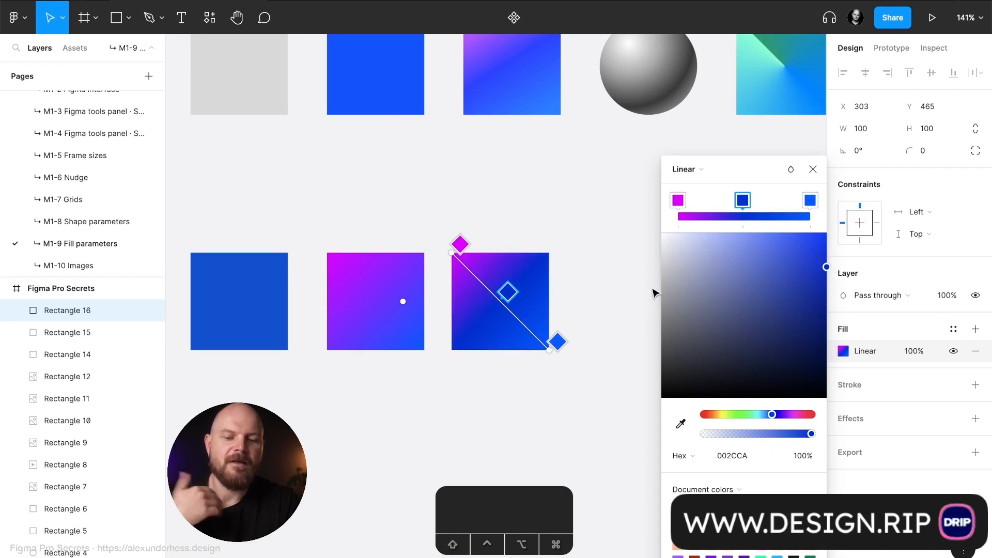
Step: Space two intermediate stops at about one third and two thirds of the gradient, and set the end stop to 0048D8
drag(743, 203, 771, 205)
click(765, 215)
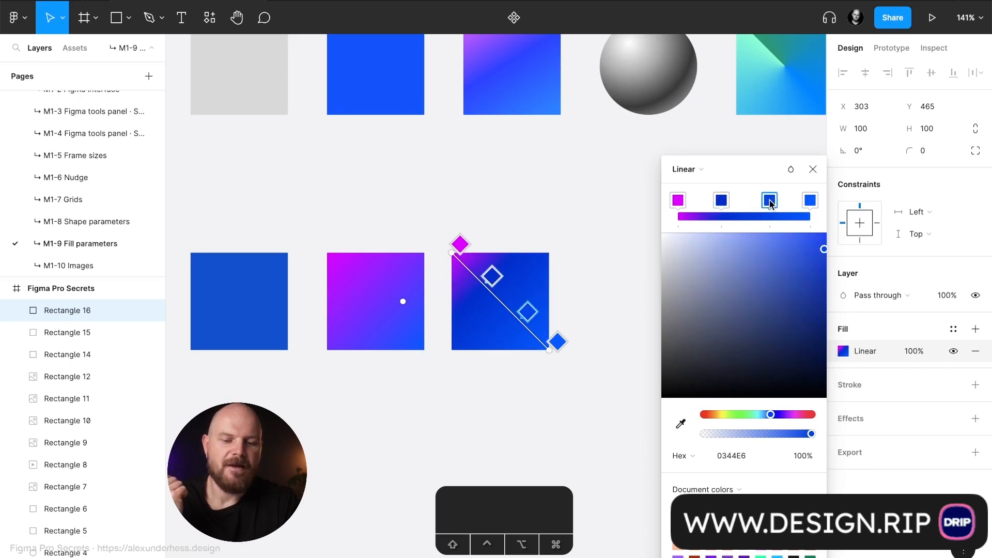
click(809, 201)
drag(824, 250, 829, 263)
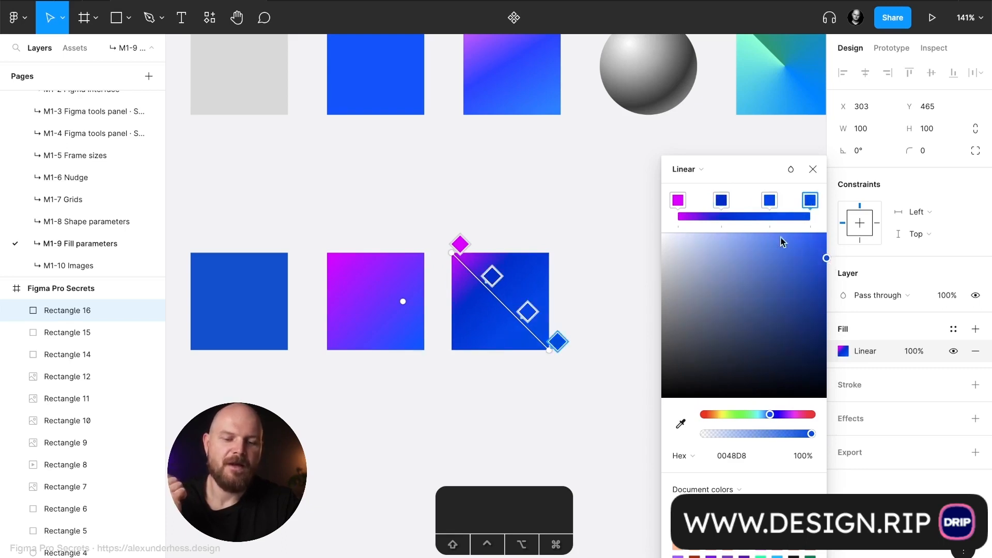
Step: Try adding and rearranging several more colour stops along the gradient, and undo back to the four-stop version
click(742, 203)
click(702, 203)
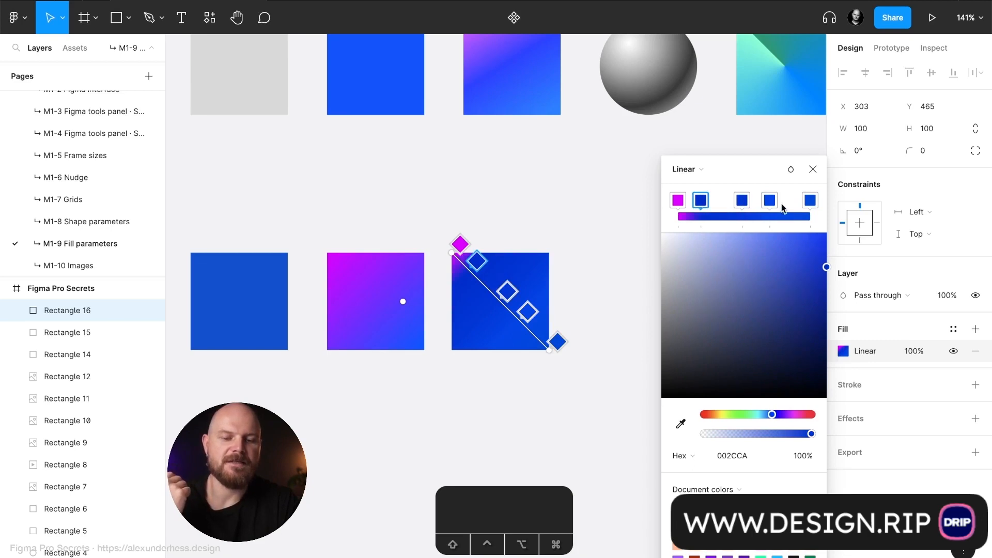
click(789, 203)
click(718, 204)
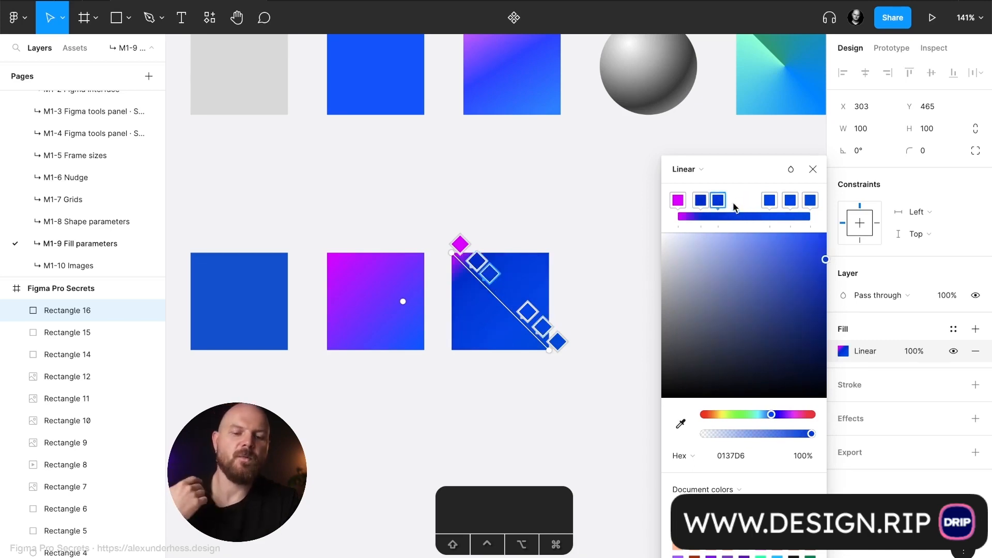
click(740, 205)
click(753, 206)
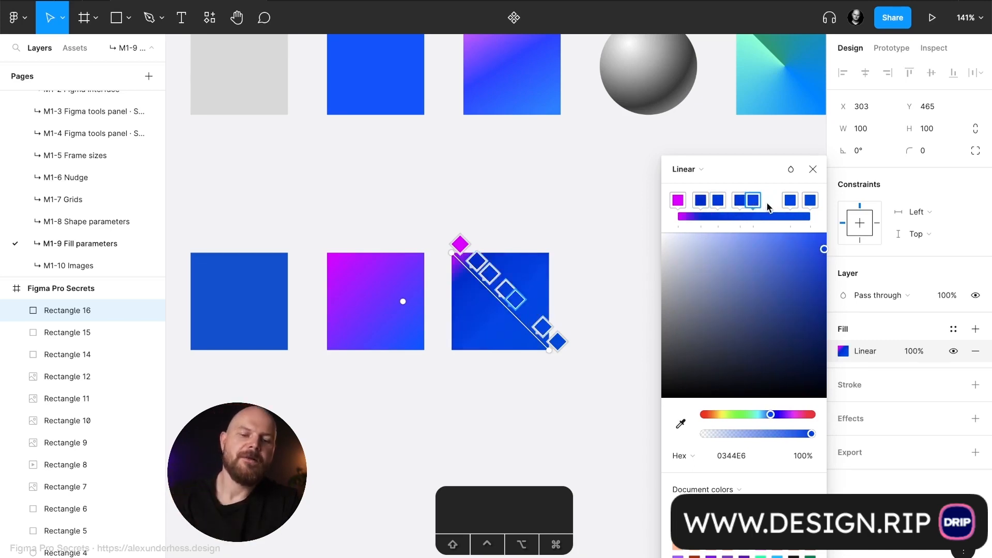
drag(791, 201, 768, 202)
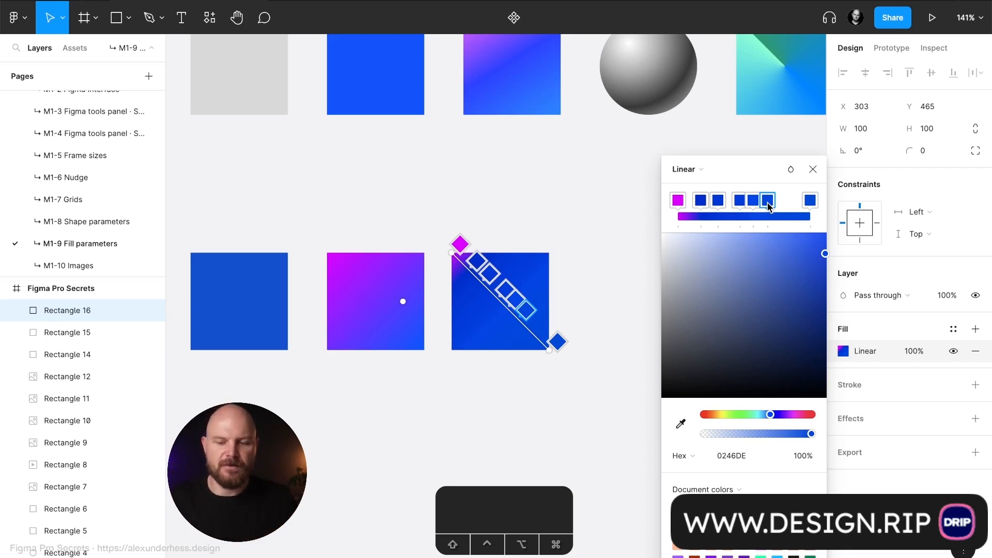
key(super+z)
key(super+z)
key(super+z)
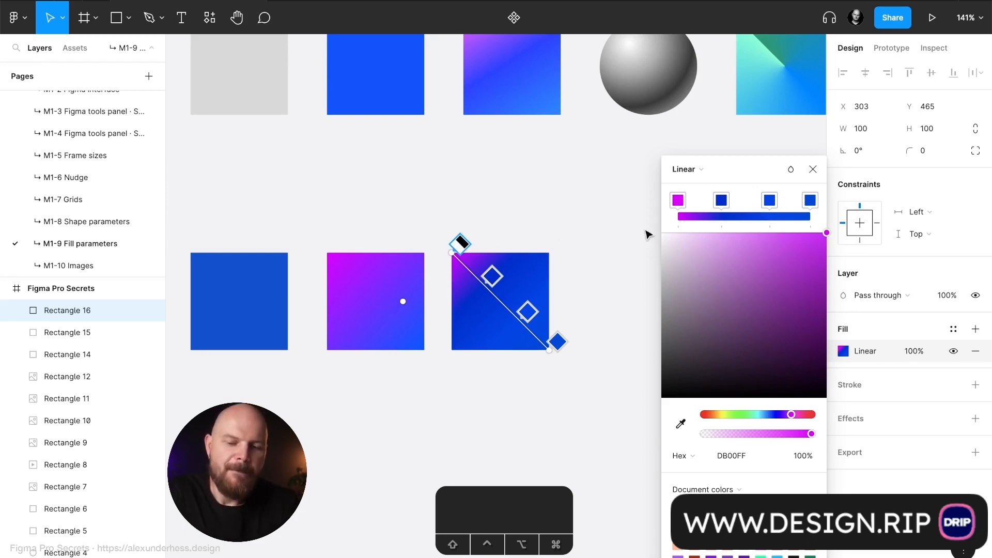
Step: Set the gradient's second colour stop to violet 7800EF
click(722, 200)
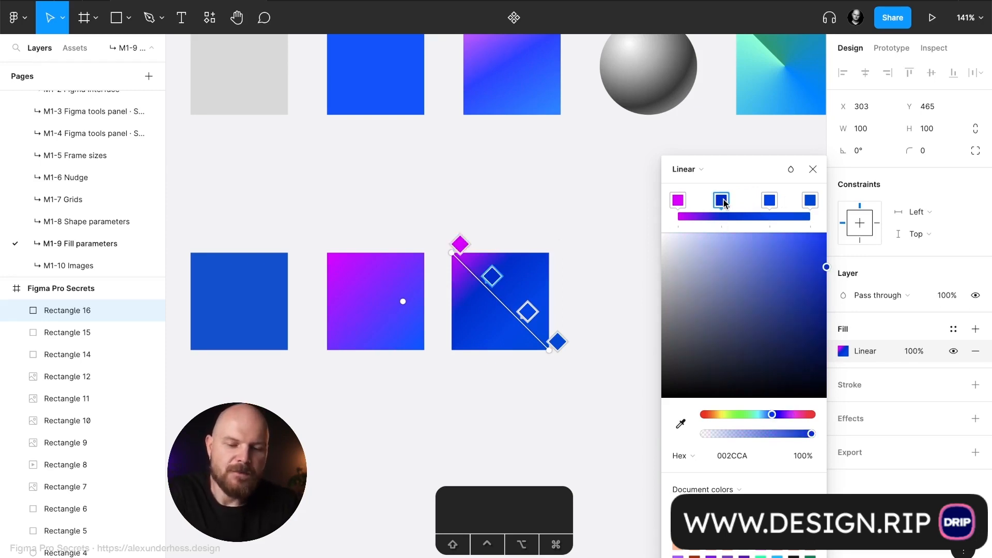
click(786, 414)
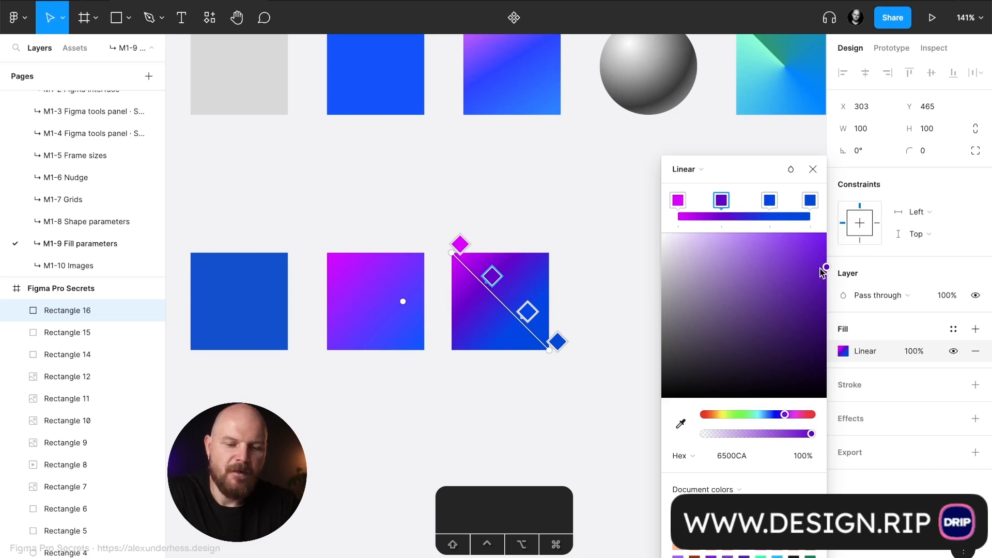
drag(825, 271, 827, 243)
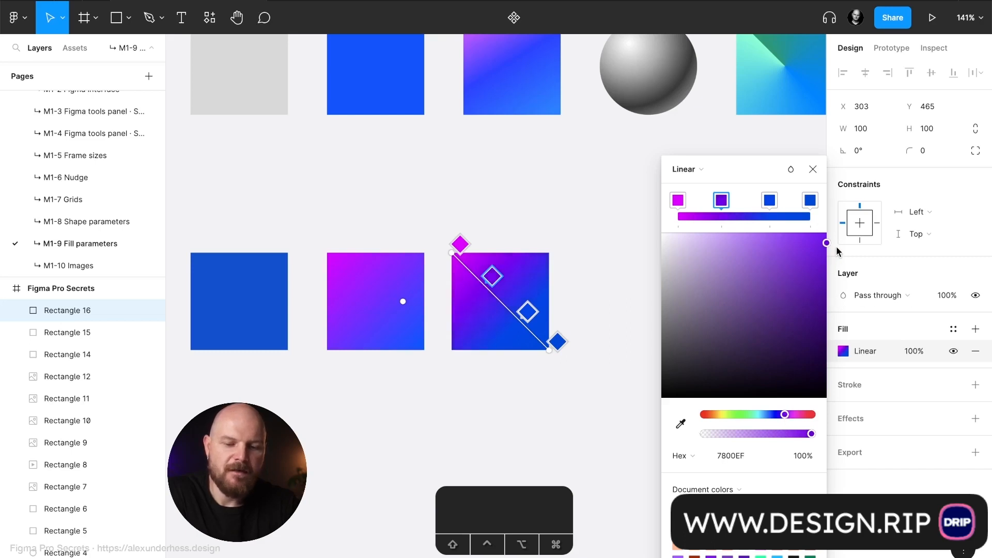
Step: Set the gradient's third colour stop to blue 036BE6 and its end stop to darker blue 0044CC
click(770, 201)
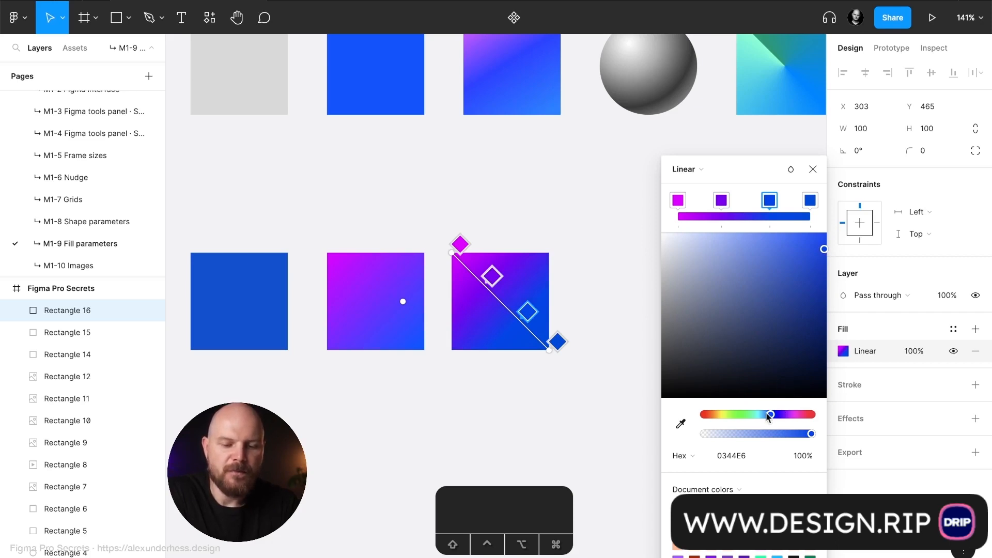
drag(767, 413, 768, 413)
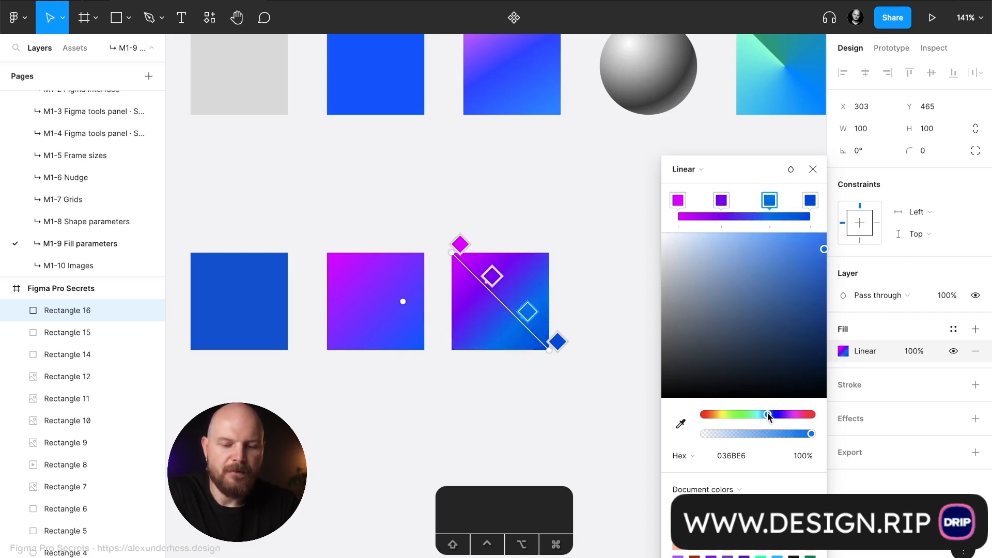
click(811, 202)
mouse_move(825, 269)
mouse_down()
mouse_move(827, 281)
mouse_move(839, 270)
mouse_up()
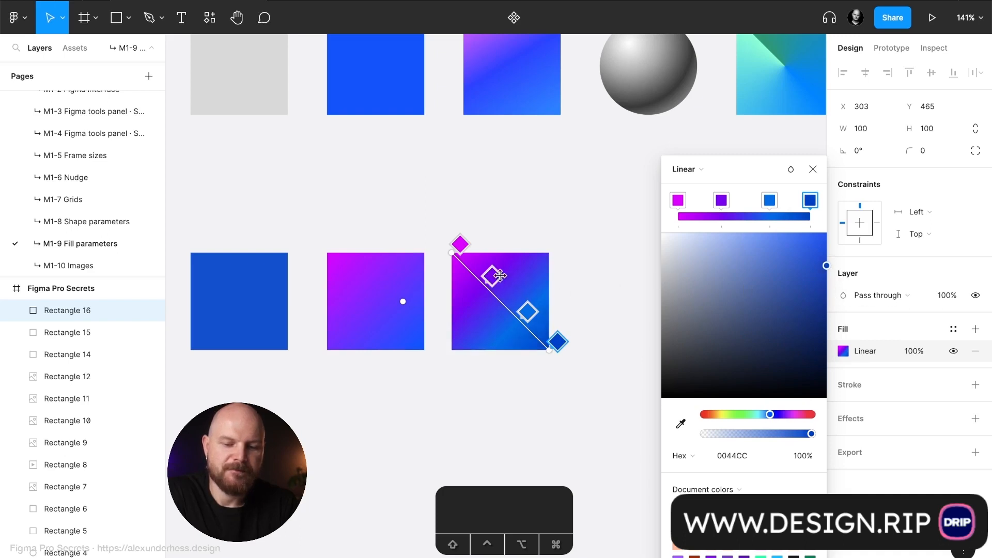
Step: Shift the violet stop slightly toward the gradient's start, retune the third stop to a more saturated blue, and finish editing the fill
drag(492, 276, 487, 270)
click(527, 310)
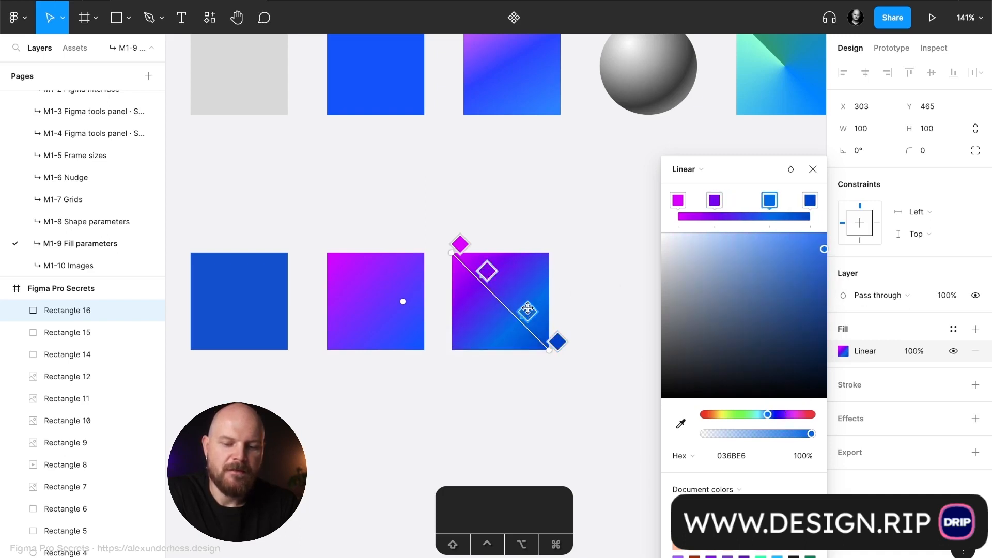
drag(810, 251, 833, 253)
click(769, 415)
drag(770, 416, 771, 415)
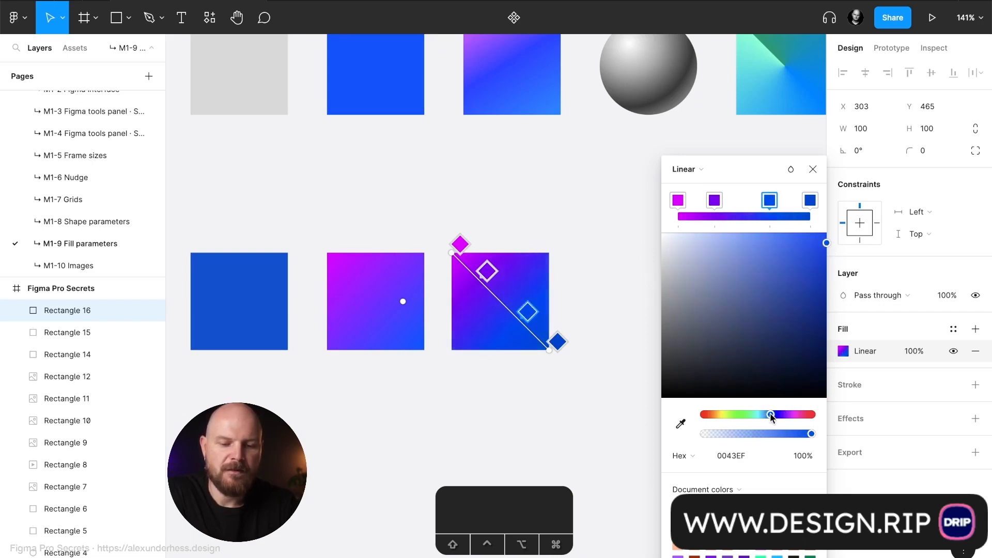
click(812, 170)
click(630, 273)
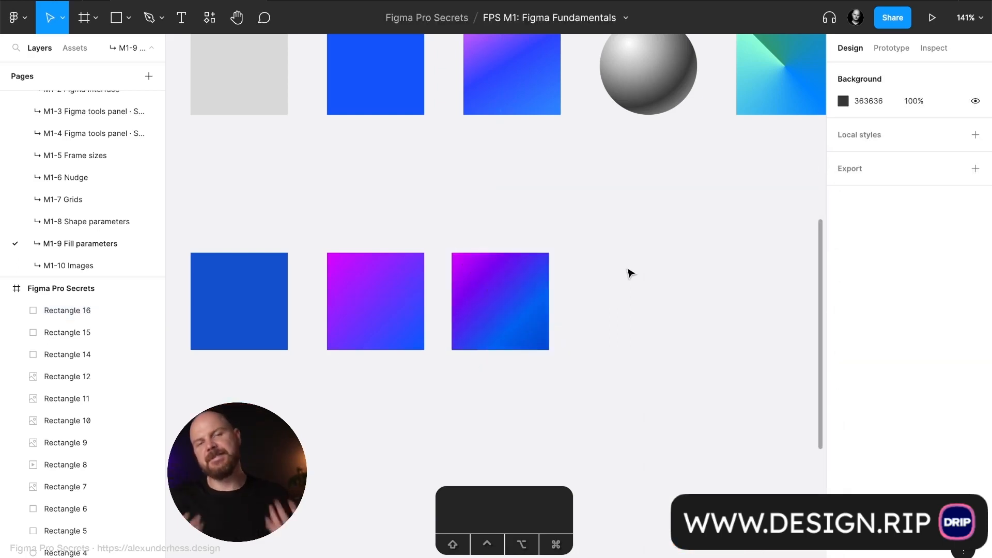
Step: Resize the four-stop gradient square to 229 × 46 and round its corners to a radius of 23 to form a pill
click(543, 284)
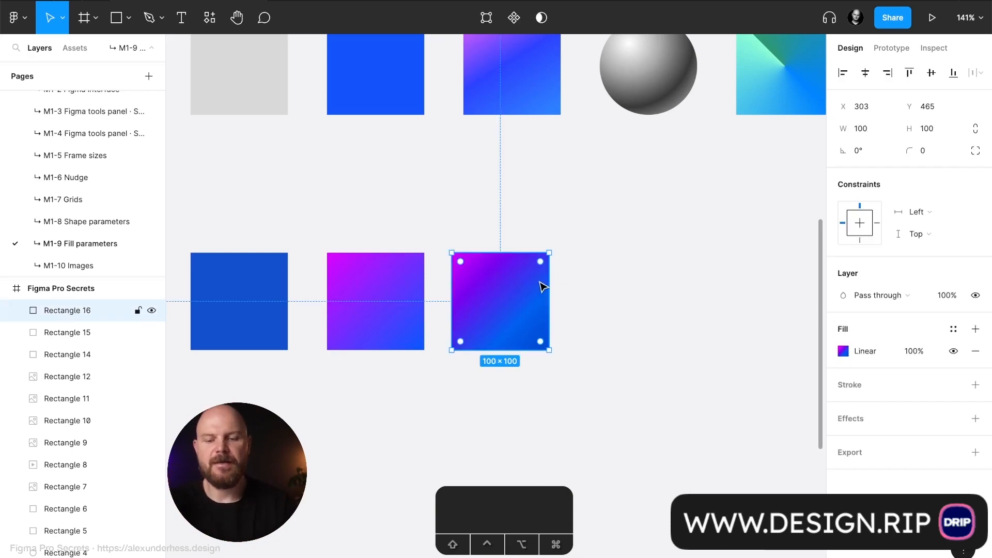
drag(549, 299, 672, 310)
drag(617, 350, 620, 298)
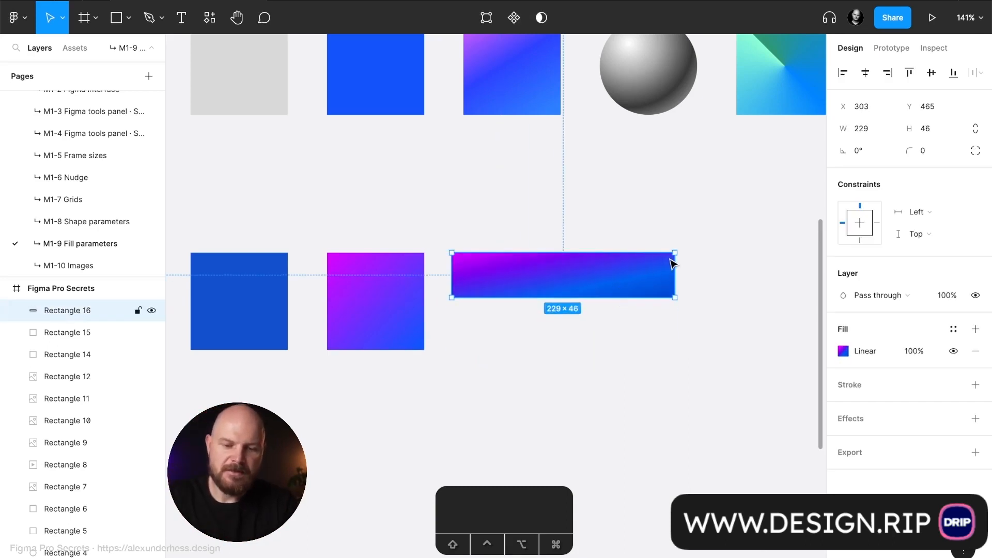
scroll(670, 259, up, 5)
drag(671, 255, 526, 337)
click(517, 212)
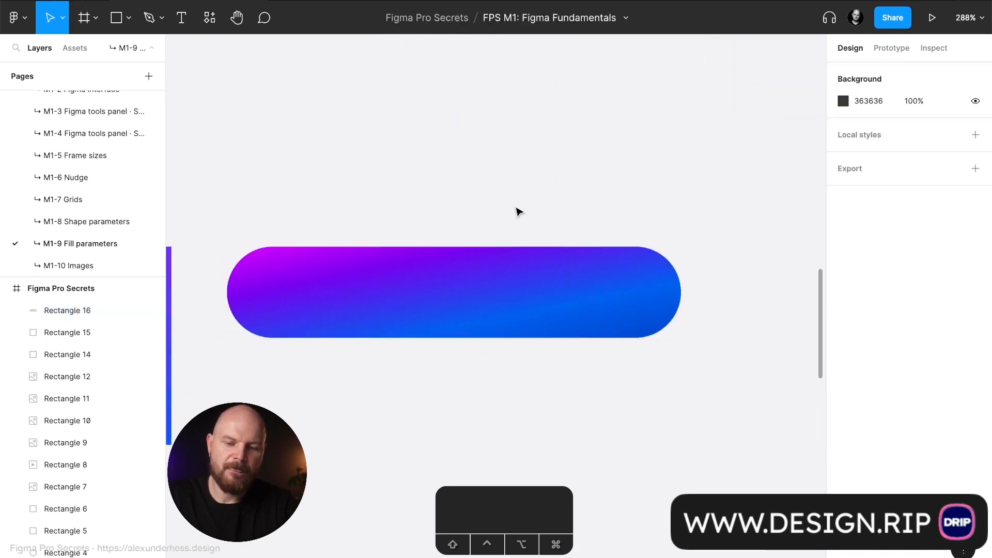
Step: Swap the pill's fill and stroke so the linear gradient becomes its outline
scroll(516, 213, down, 5)
click(518, 236)
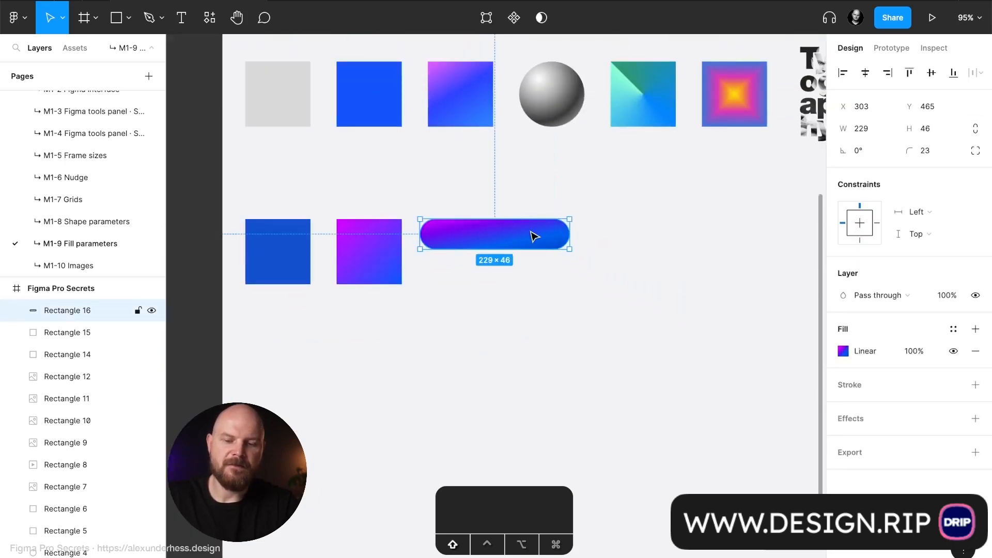
key(shift+x)
click(482, 196)
Step: Set the pill's gradient stroke thickness to 3 and deselect the shape
scroll(510, 259, up, 5)
click(509, 262)
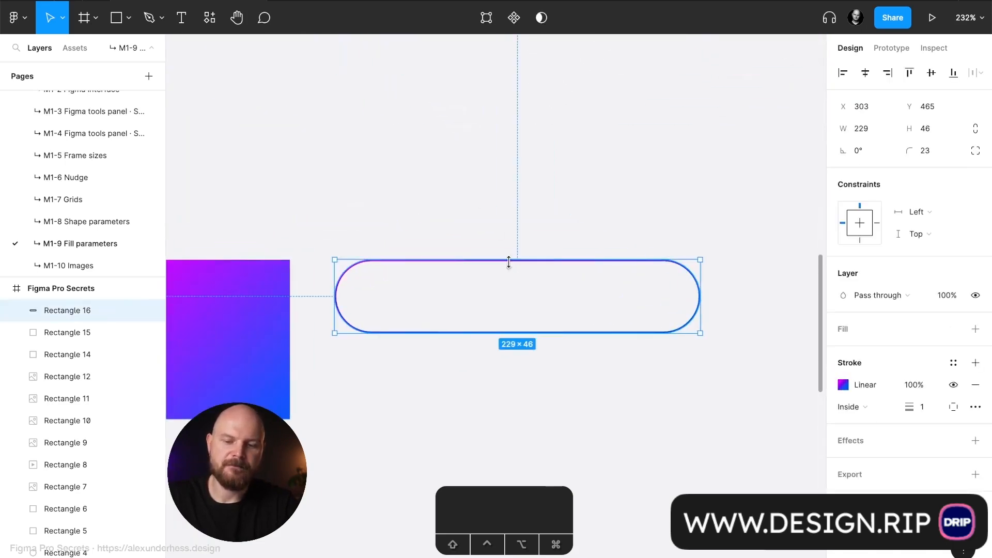
click(923, 407)
text(3)
key(Return)
click(571, 461)
scroll(568, 459, down, 2)
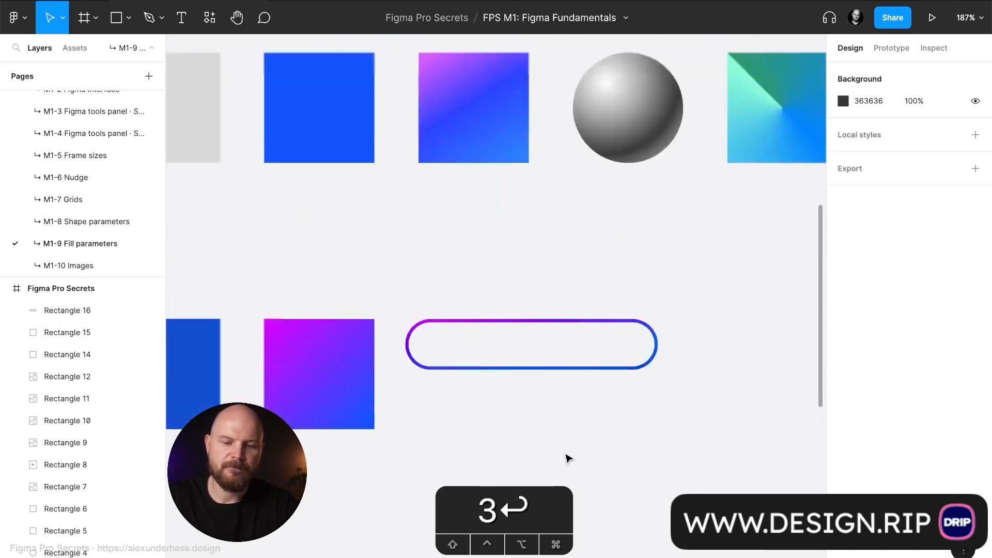
Step: Add a solid white FFFFFF fill inside the gradient-outlined pill and deselect it
scroll(568, 459, down, 5)
scroll(563, 399, up, 5)
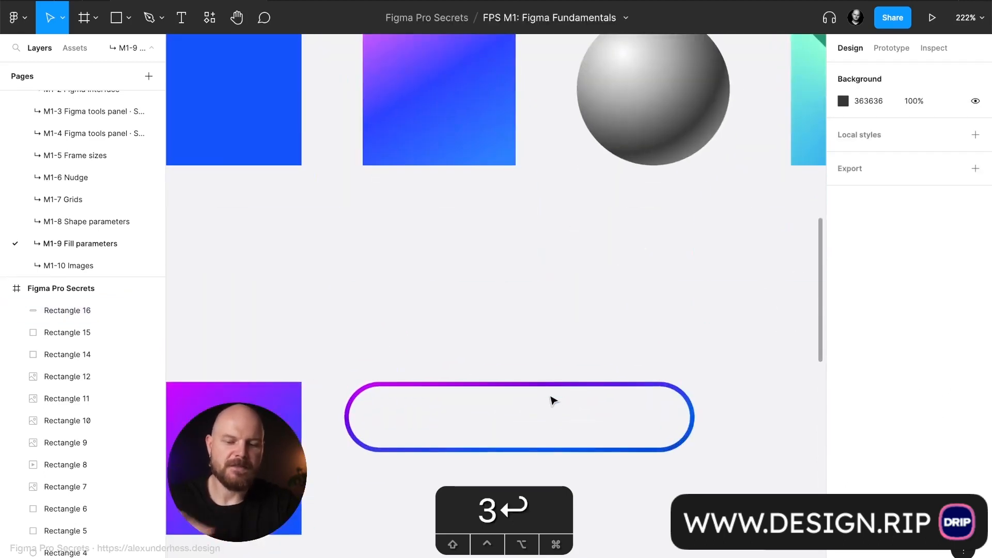
click(554, 399)
click(980, 328)
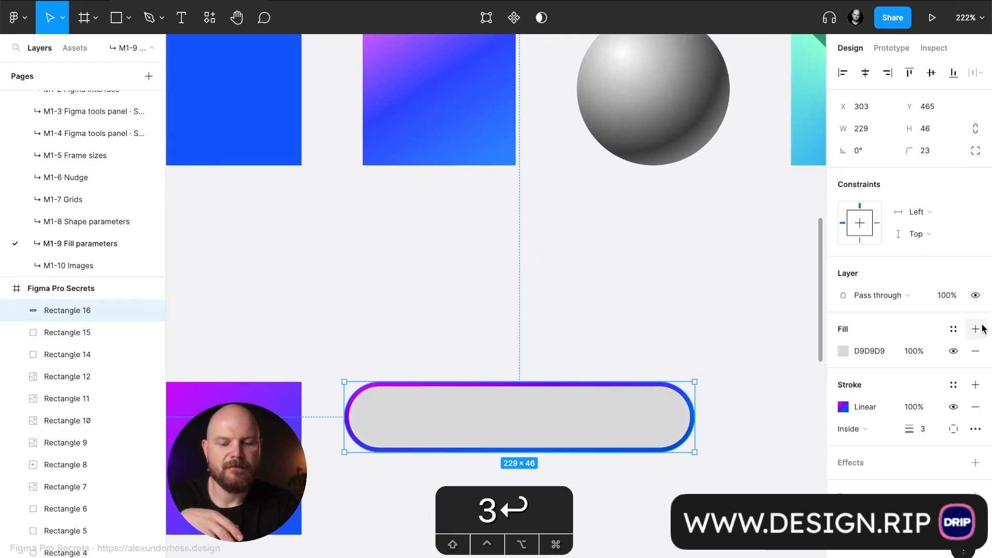
click(979, 328)
click(976, 348)
click(884, 352)
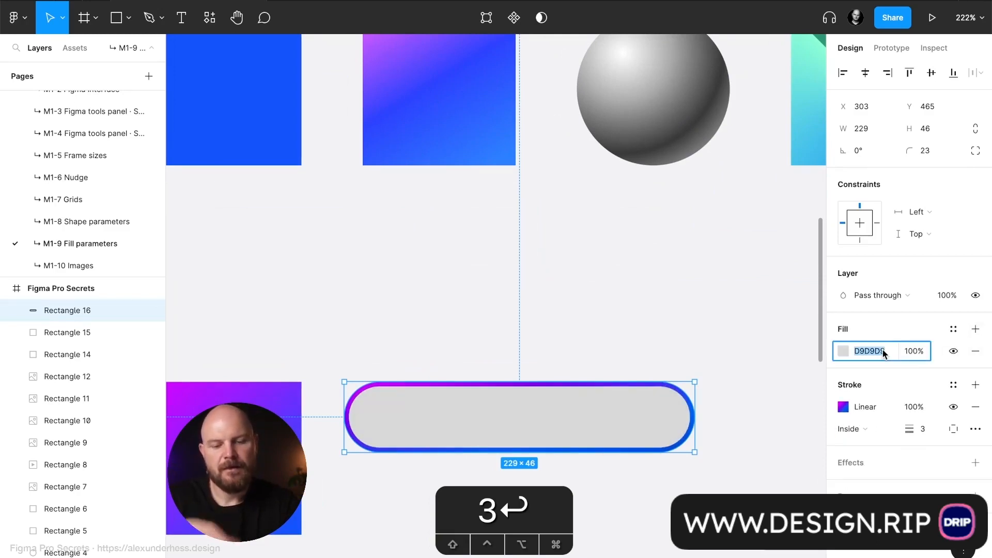
text(fff)
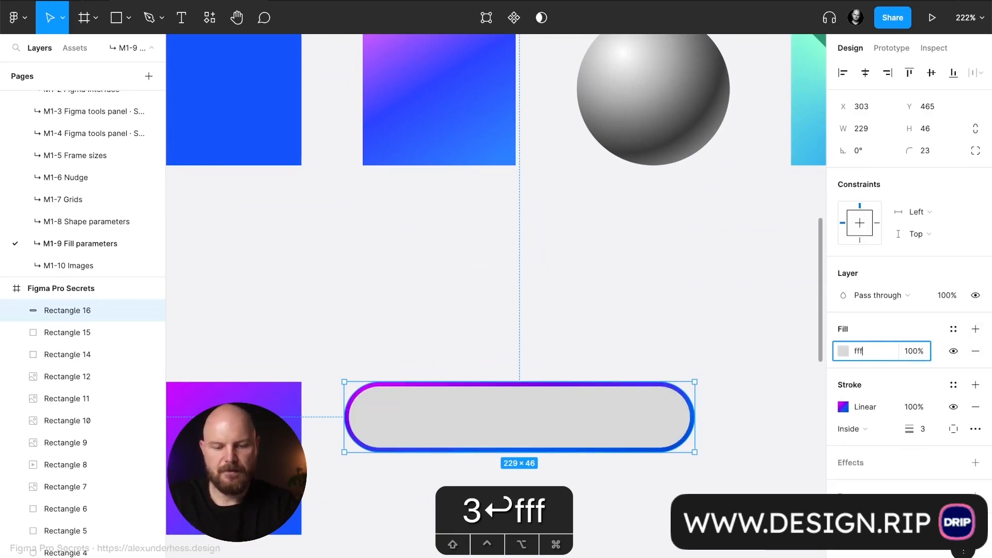
key(Return)
click(740, 314)
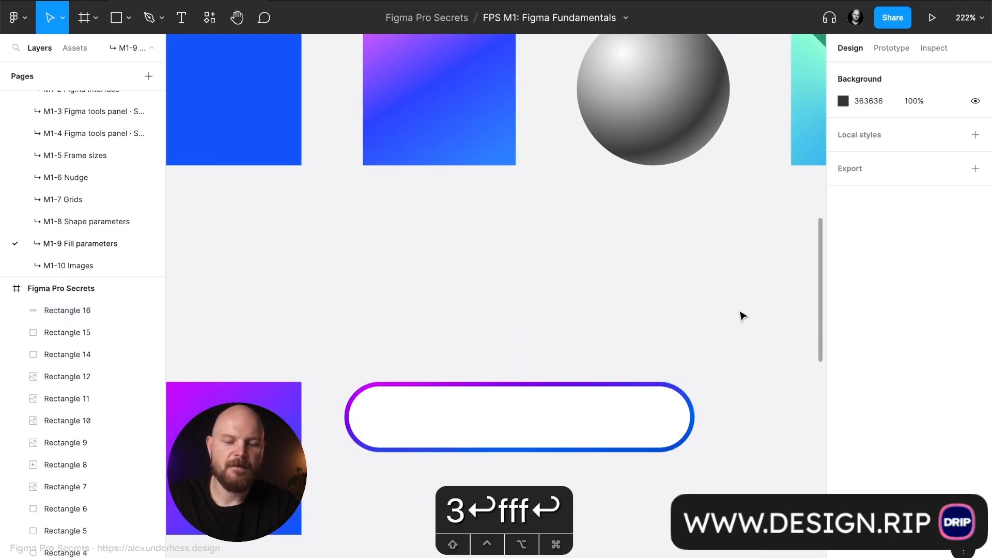
scroll(638, 348, down, 5)
Step: Undo the pill edits back to the 100 × 100 square with the four-stop linear gradient fill
click(618, 394)
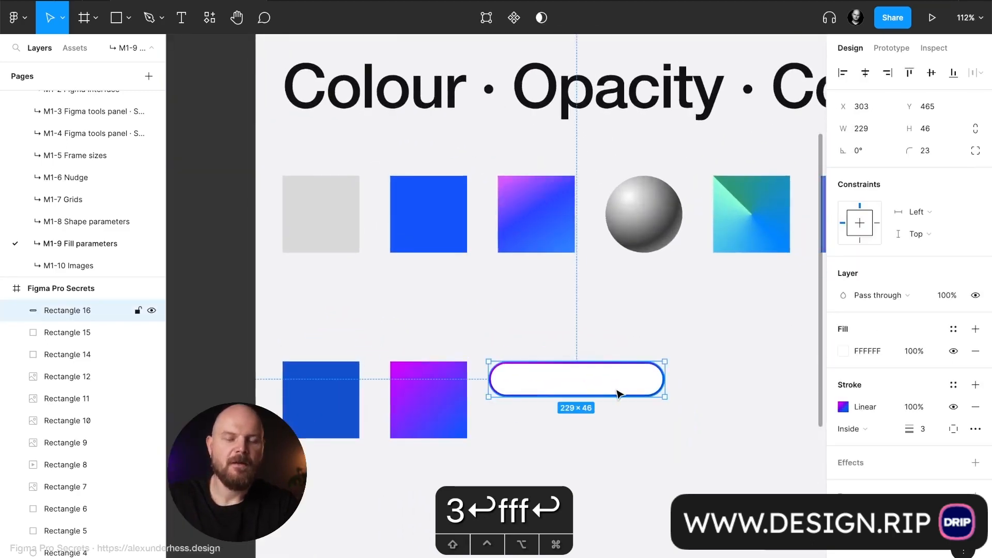
key(super+z)
key(super+z)
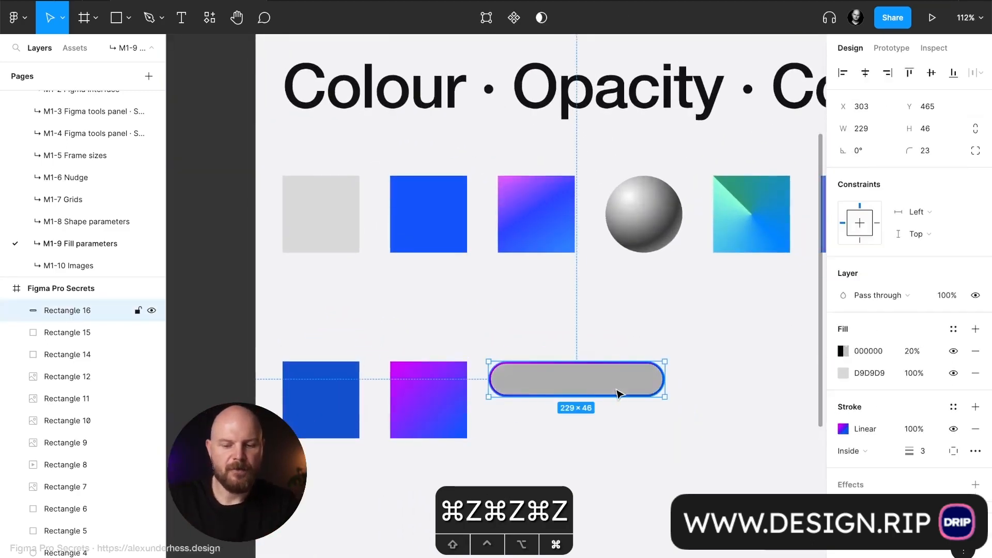
key(super+z)
key(super+z)
key(super+z)
key(super+z)
key(super+z)
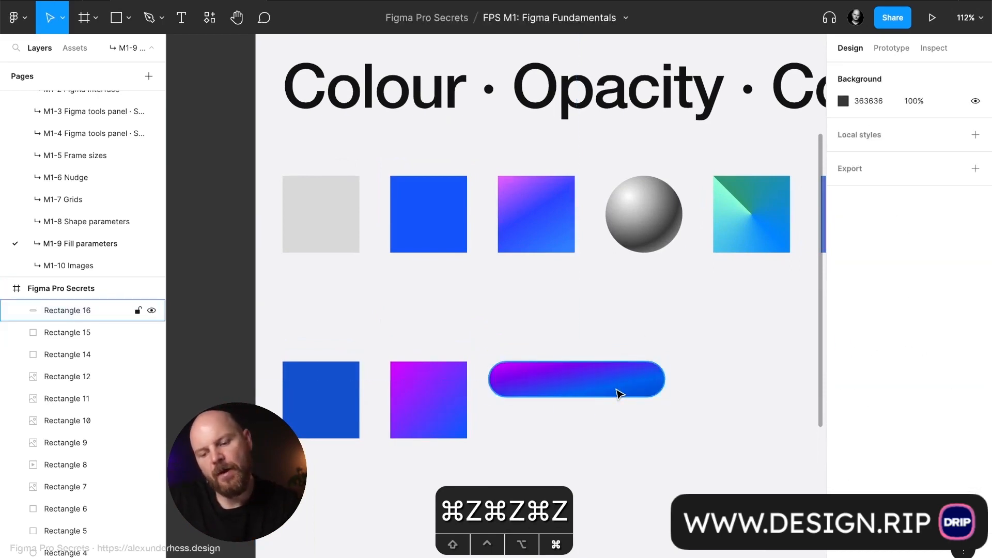
click(843, 351)
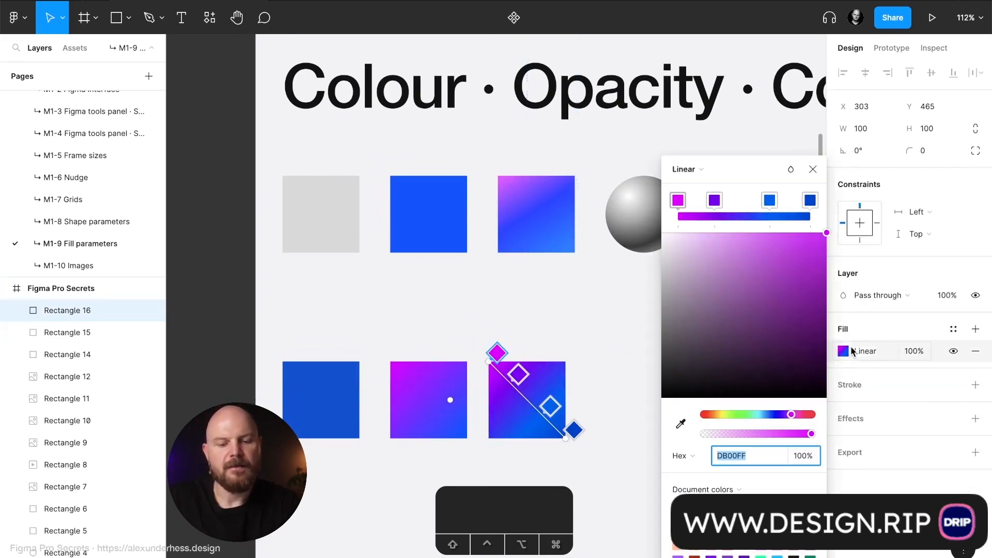
click(813, 168)
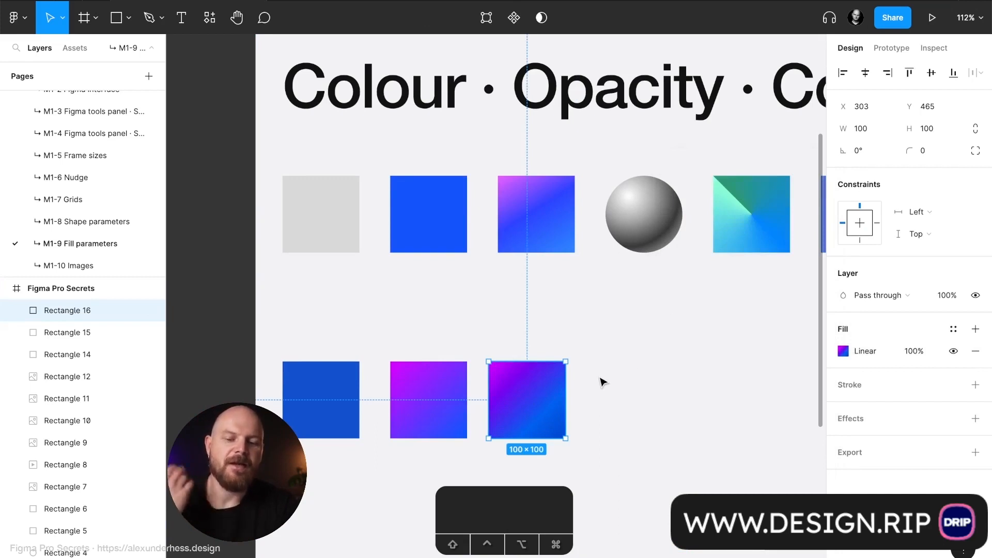
Step: Duplicate the two-stop magenta-to-blue gradient square and place the copy at X 450, Y 465, beyond the four-stop square
scroll(567, 403, right, 4)
scroll(567, 403, down, 2)
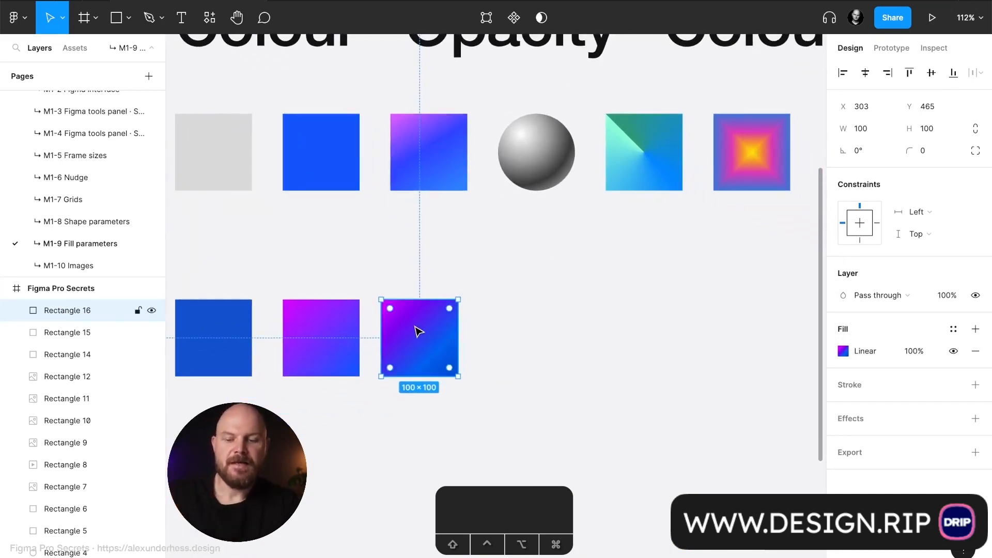
click(323, 345)
drag(323, 345, 537, 338)
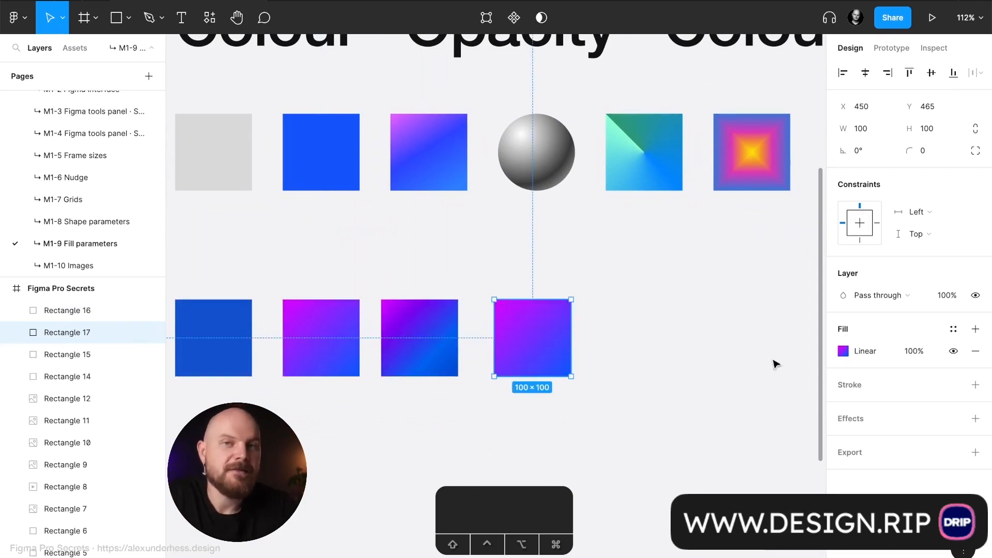
Step: Change the duplicated square's fill from a linear to a Radial gradient
click(843, 351)
click(719, 169)
click(720, 185)
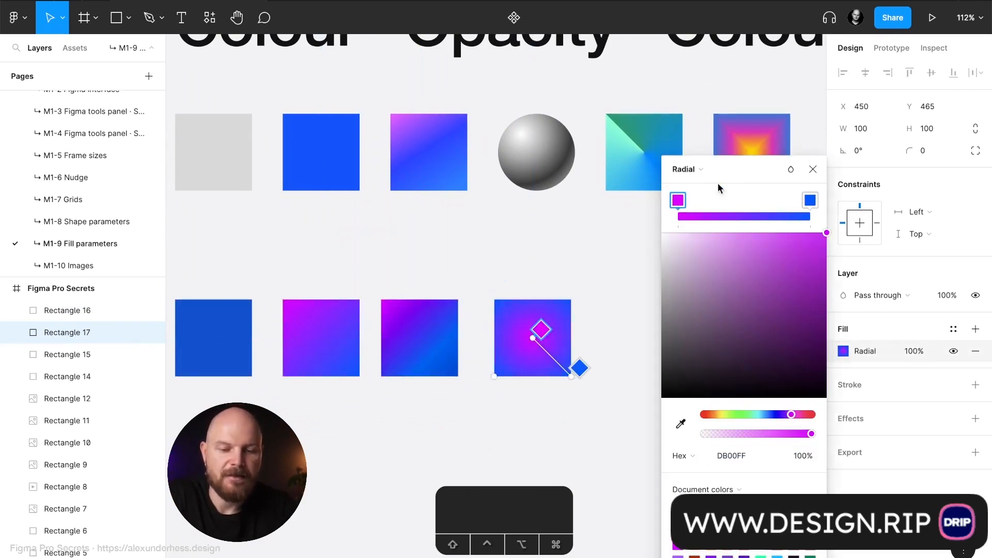
Step: Add a middle colour stop to the radial gradient, shift it toward the blue end, and delete it
scroll(550, 327, up, 5)
scroll(553, 333, down, 2)
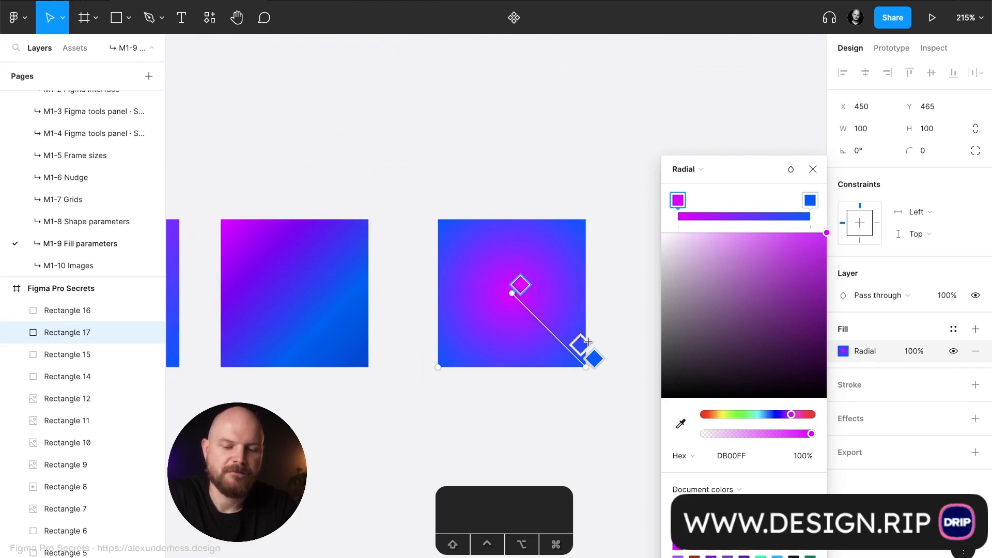
mouse_move(811, 200)
mouse_down()
mouse_move(749, 200)
mouse_move(810, 203)
mouse_move(742, 211)
mouse_move(743, 202)
mouse_move(811, 201)
mouse_up()
click(719, 216)
drag(718, 202, 749, 203)
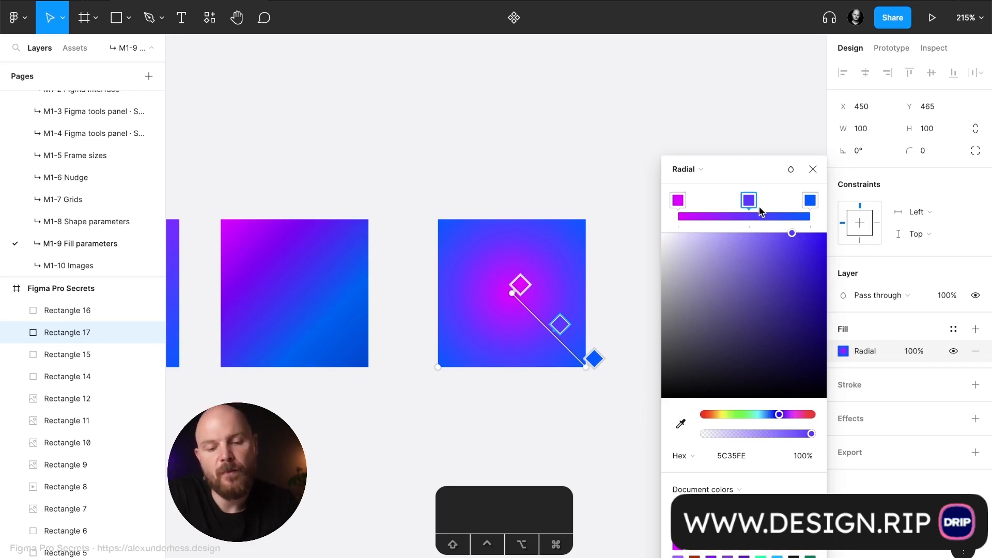
key(BackSpace)
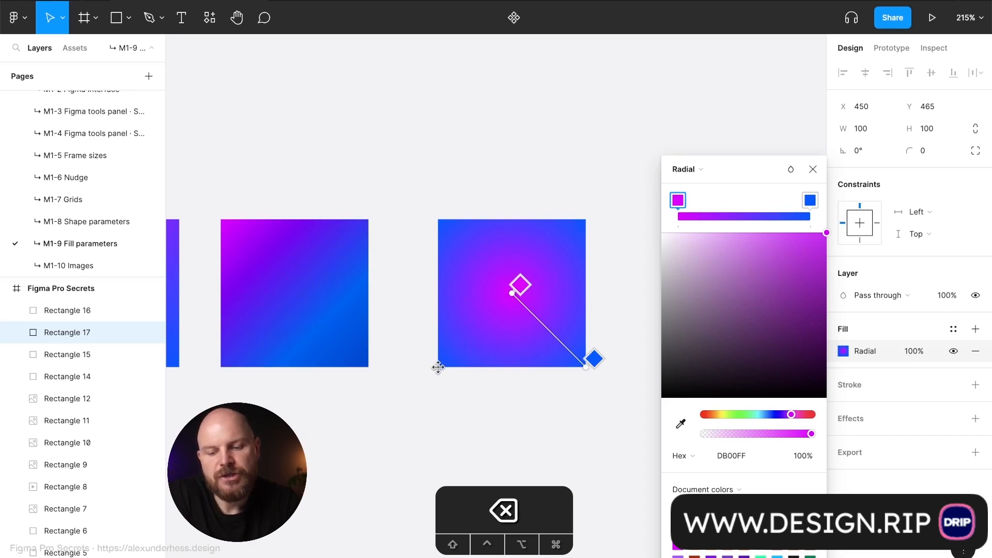
scroll(439, 369, up, 5)
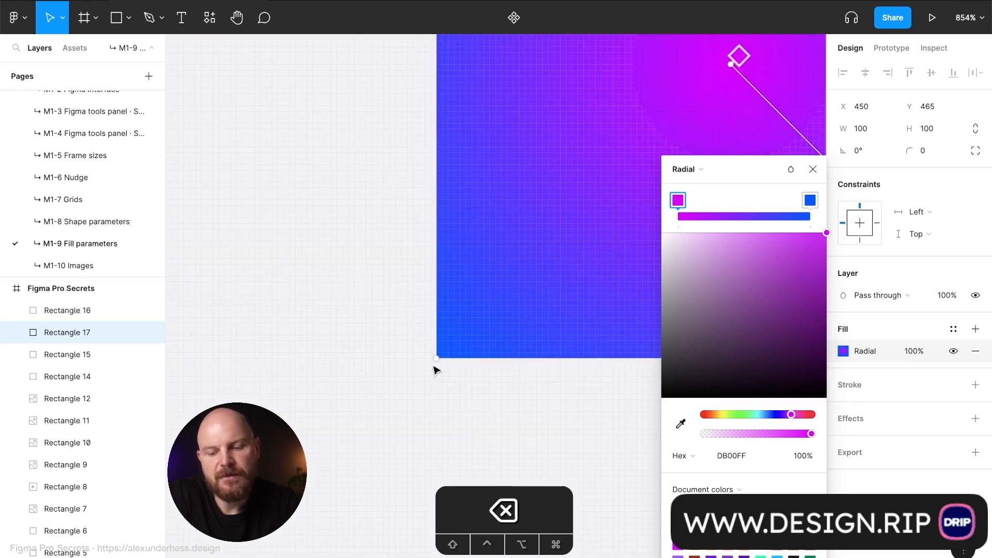
scroll(437, 363, down, 5)
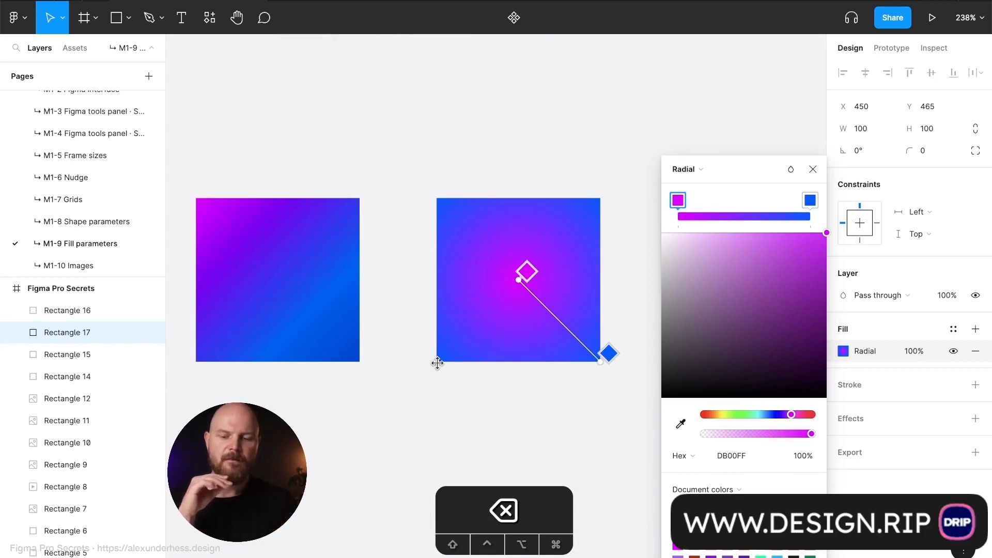
Step: Move the centre of the selected square's radial gradient toward its upper-left corner and close the fill settings
drag(437, 363, 398, 417)
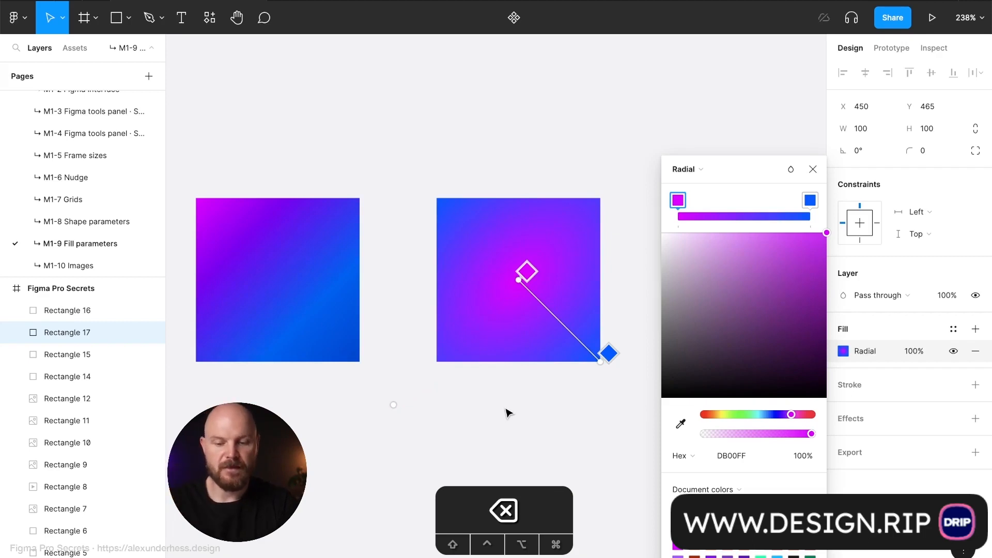
drag(394, 405, 437, 362)
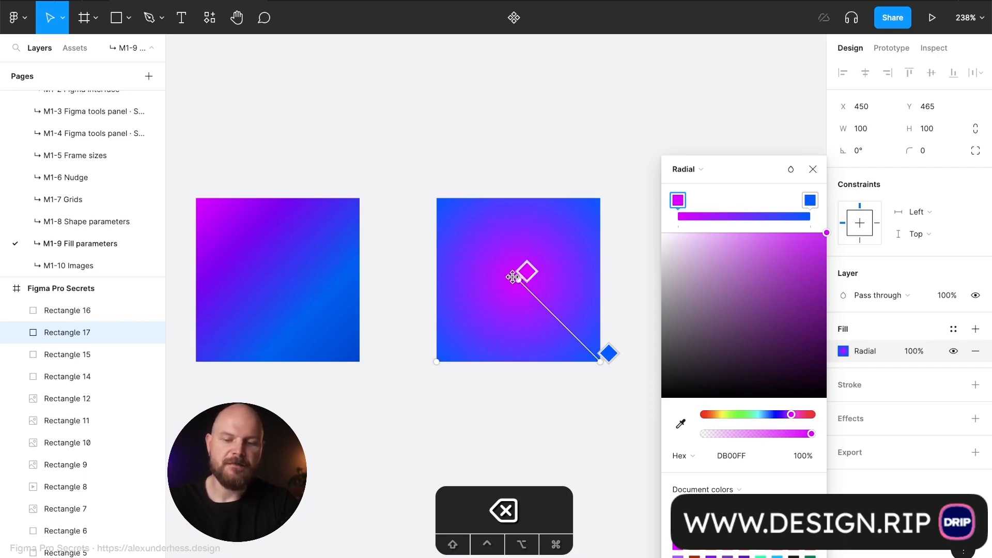
drag(518, 279, 483, 241)
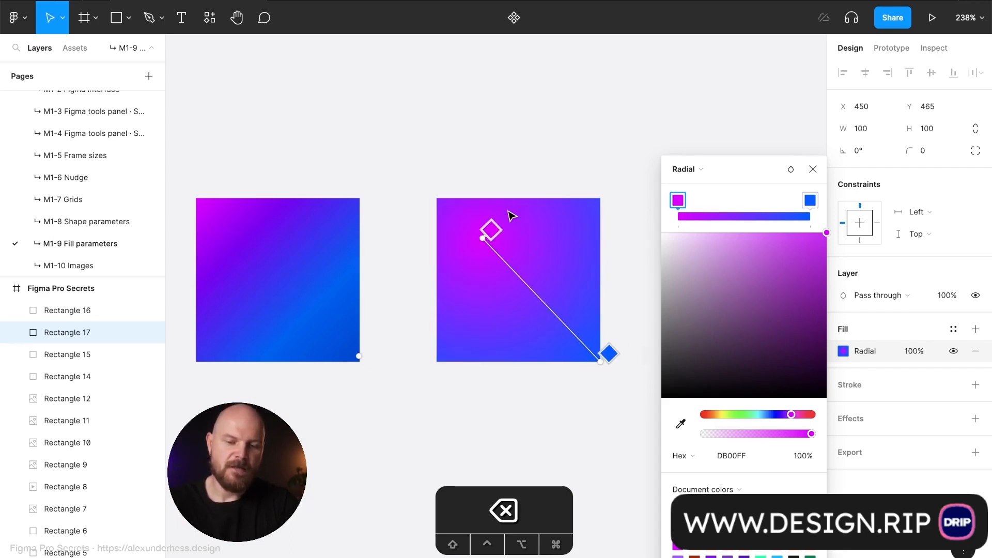
scroll(508, 210, down, 5)
scroll(508, 211, up, 5)
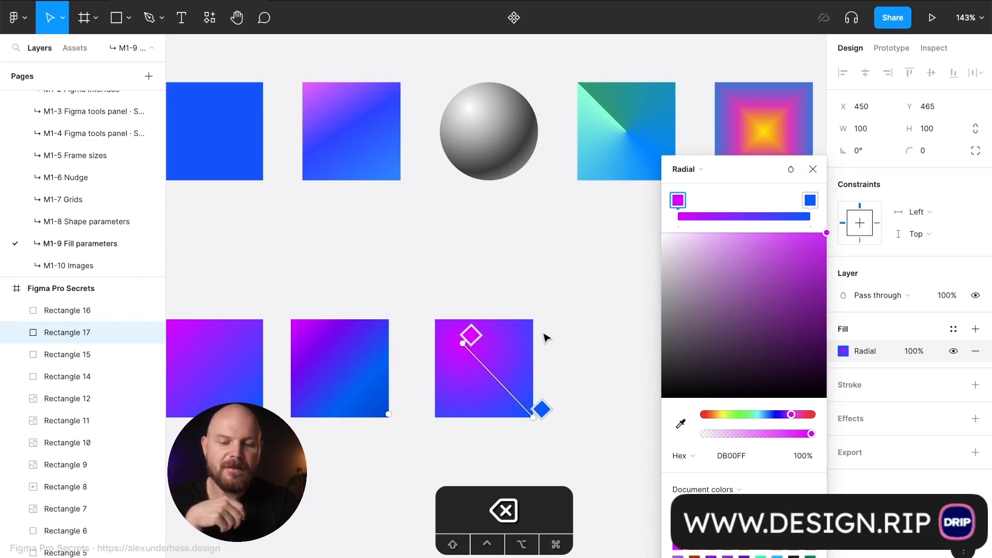
click(815, 170)
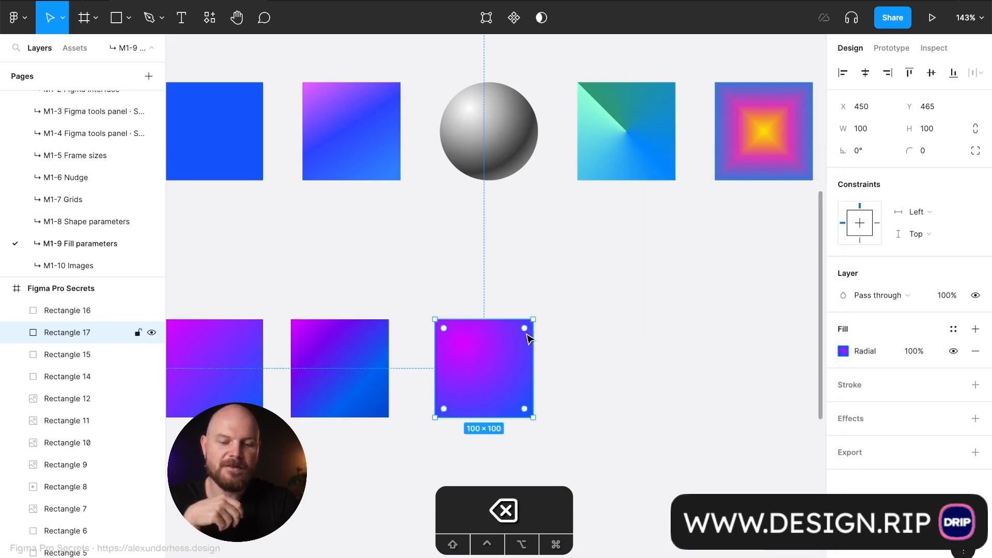
Step: Round the radial-gradient square's corners to 50 to form a circle, and refit the gradient's start and end points inside it
drag(525, 329, 450, 436)
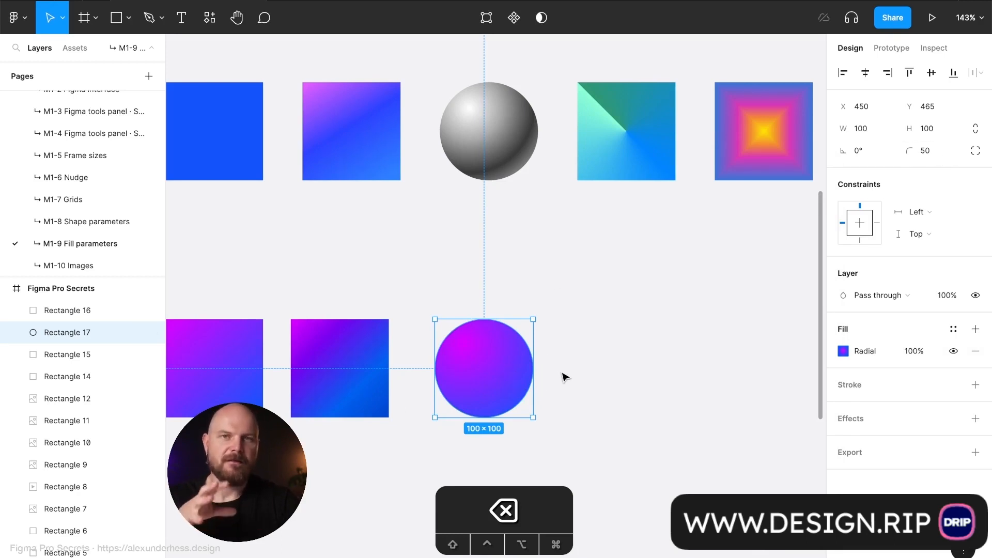
click(843, 352)
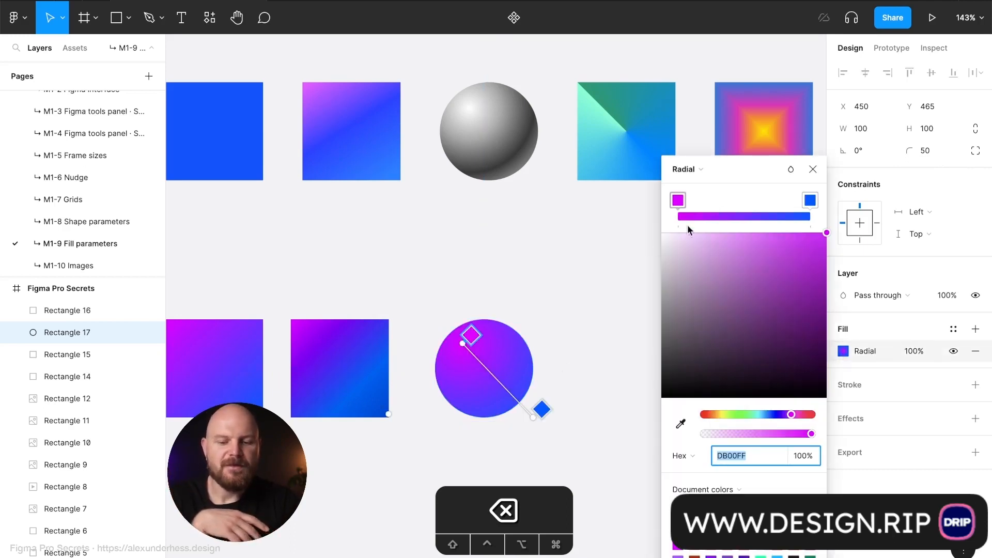
drag(462, 344, 471, 343)
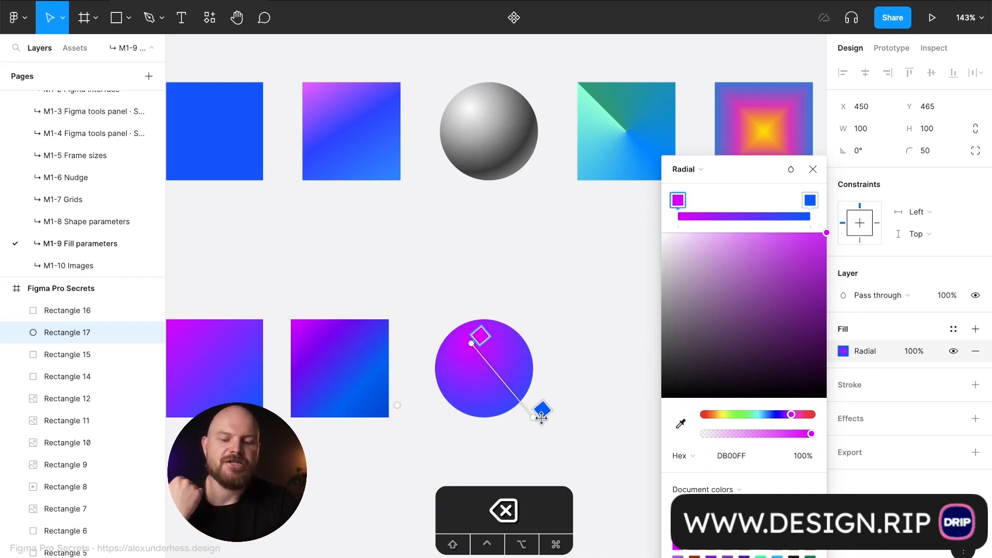
drag(533, 416, 521, 404)
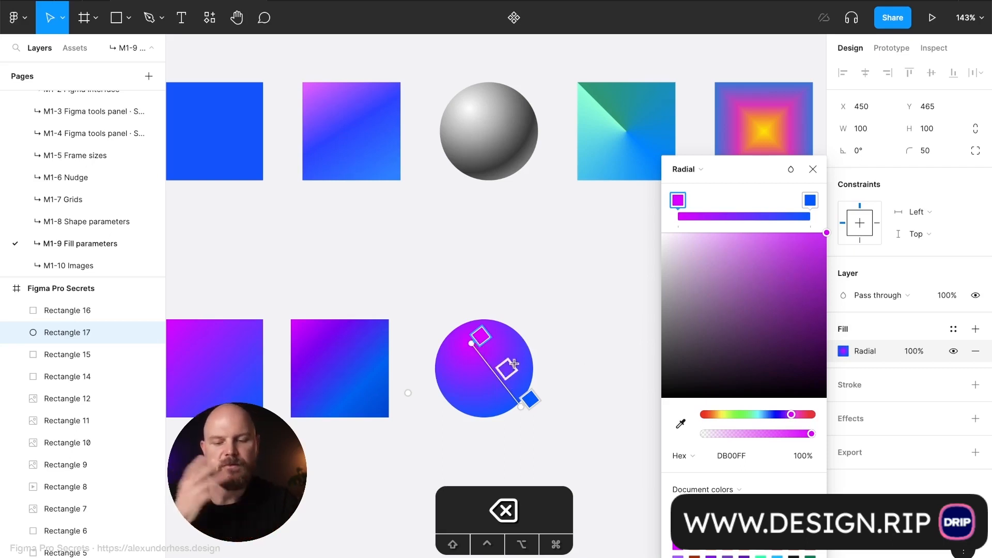
Step: Add two stops between the circle gradient's magenta and blue ends, and shift both slightly toward the blue end
click(511, 378)
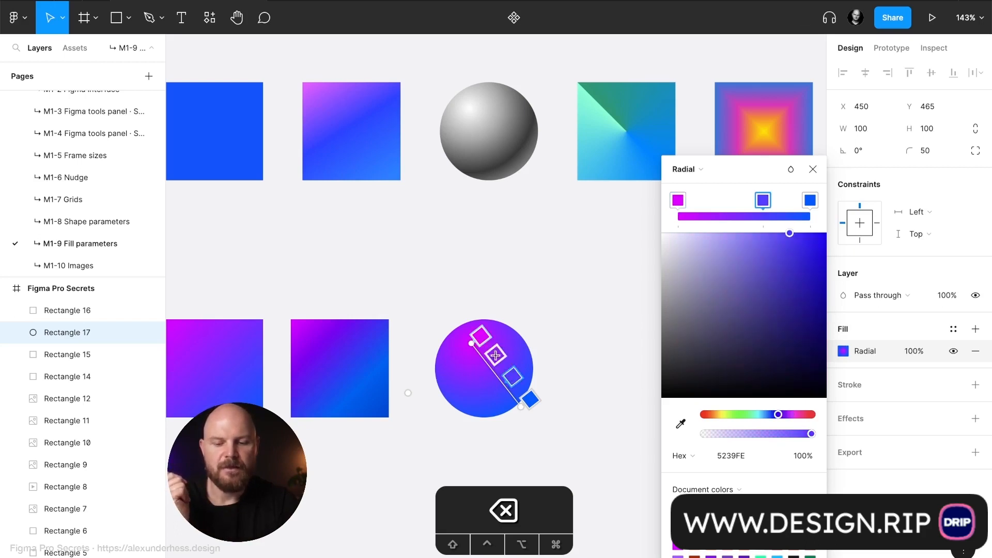
click(496, 356)
scroll(533, 366, up, 5)
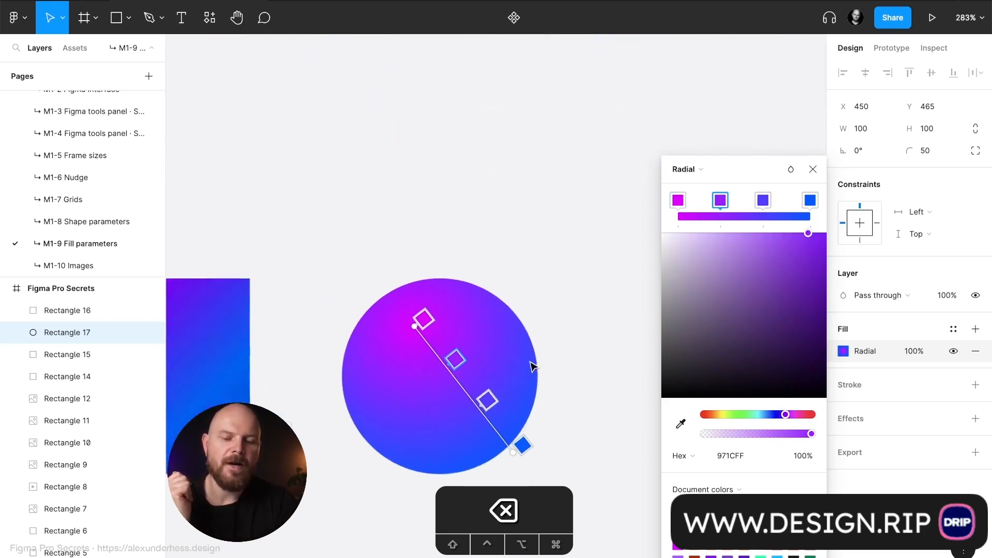
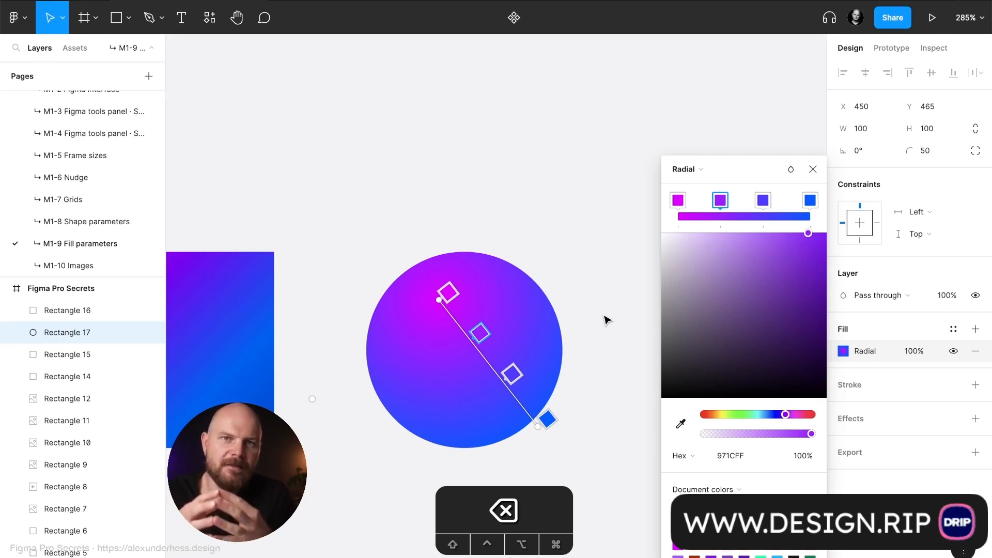
drag(512, 373, 522, 387)
mouse_move(479, 333)
mouse_down()
mouse_move(494, 353)
mouse_move(487, 343)
mouse_up()
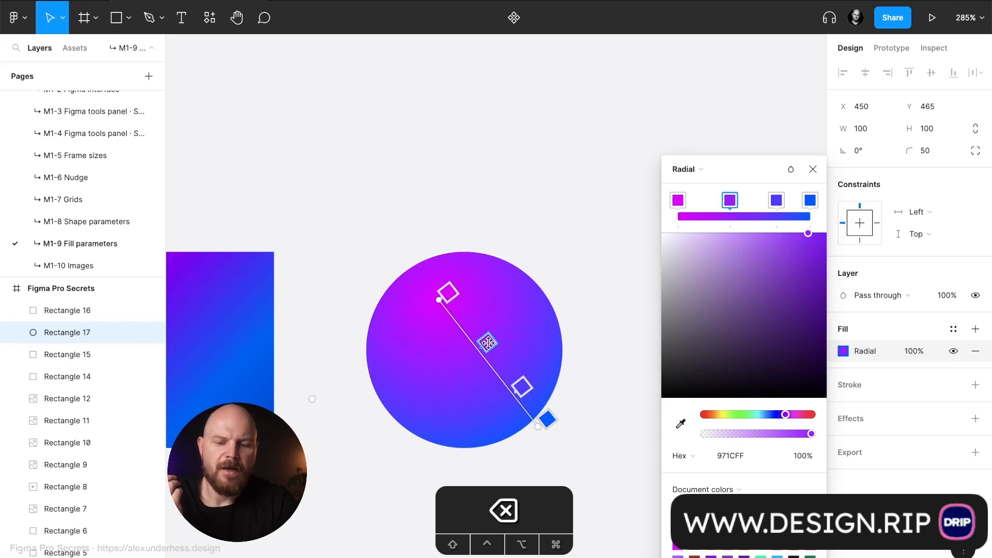
Step: Set the circle gradient's first stop to light pink F5B8FF and its third stop to dark violet 490DCA
click(447, 290)
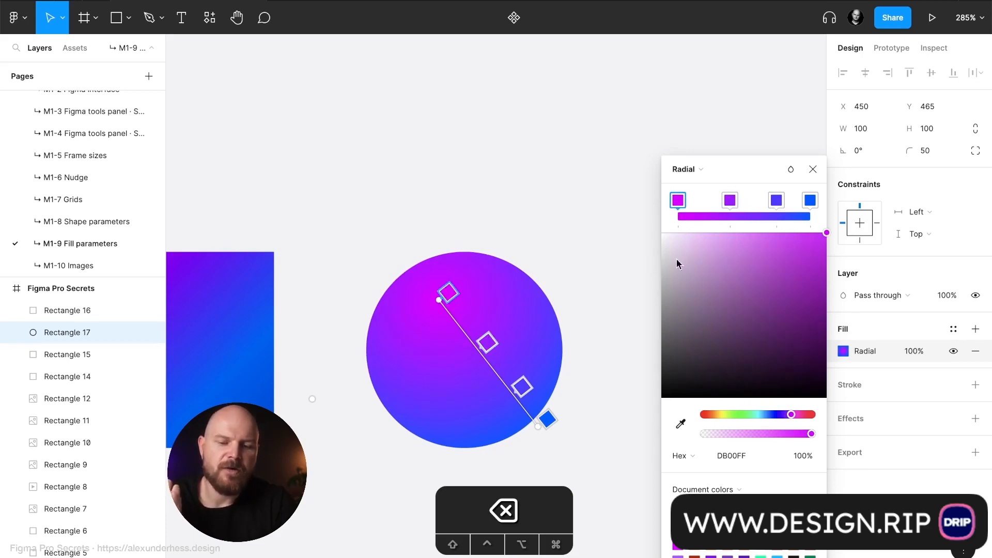
click(710, 239)
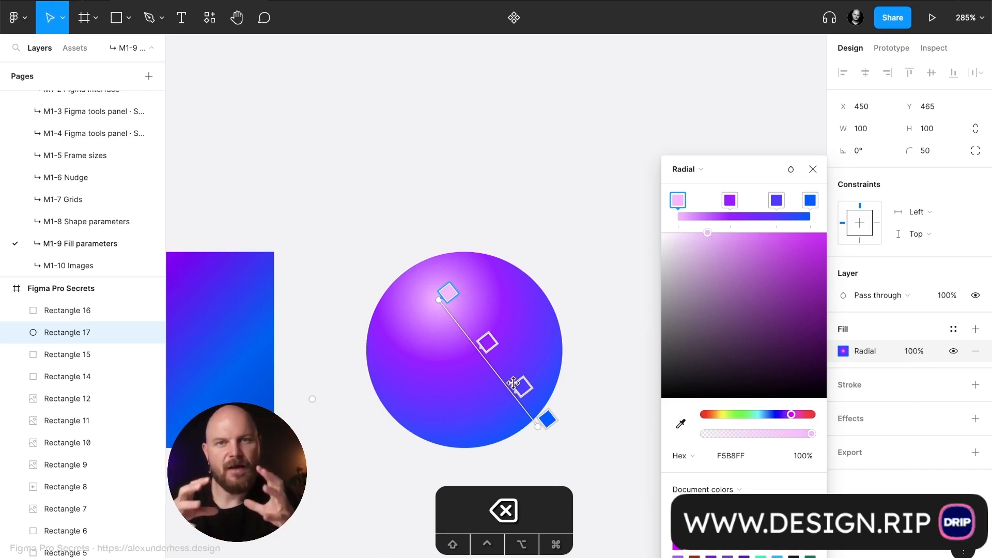
click(728, 205)
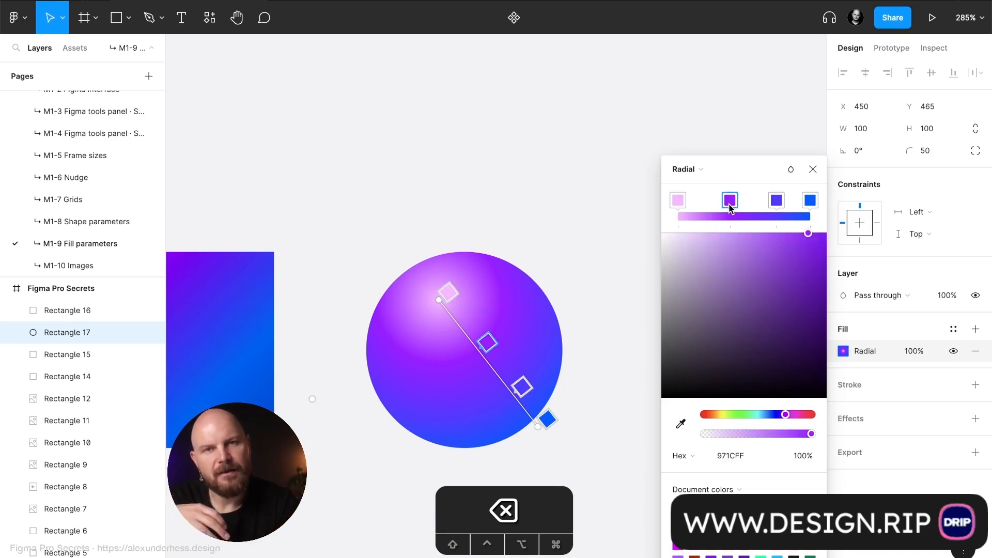
click(776, 204)
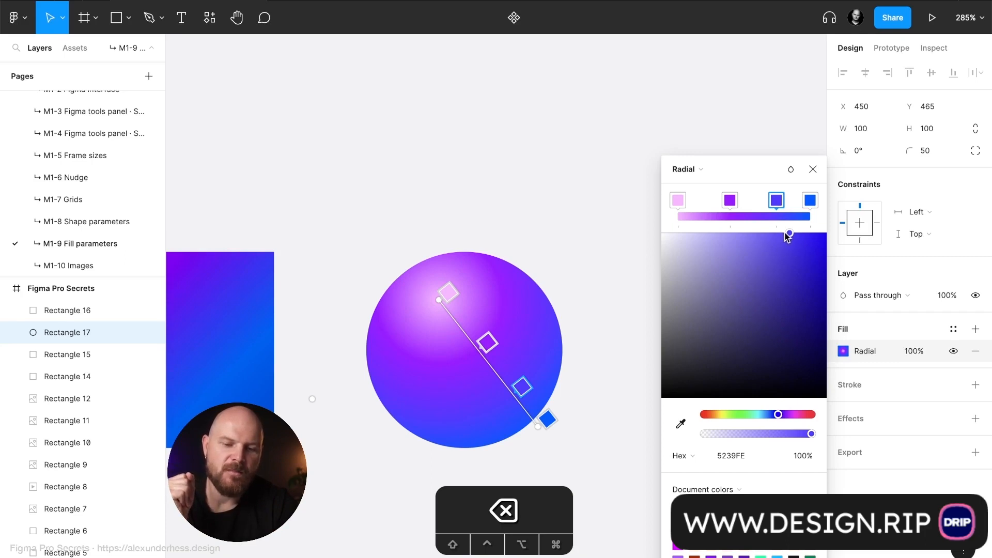
click(781, 415)
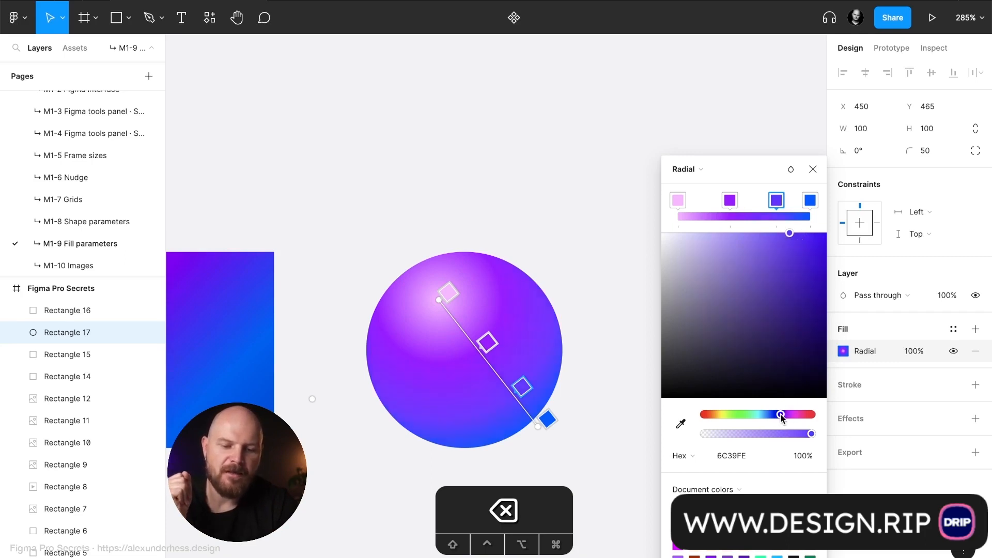
click(800, 248)
drag(800, 249, 818, 266)
Step: Set the circle gradient's last stop to violet 913AFF, then close the fill settings and deselect the circle
click(811, 200)
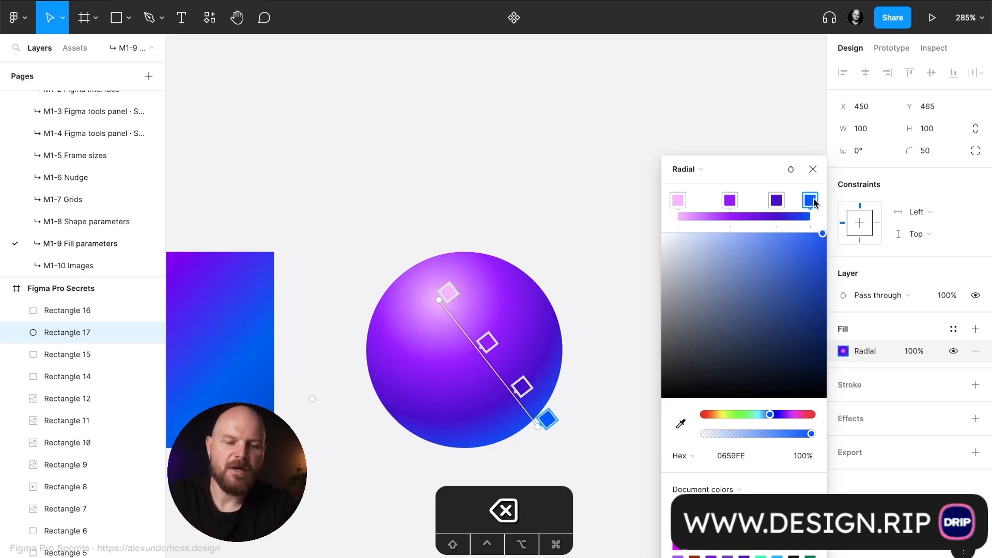
drag(781, 412, 781, 416)
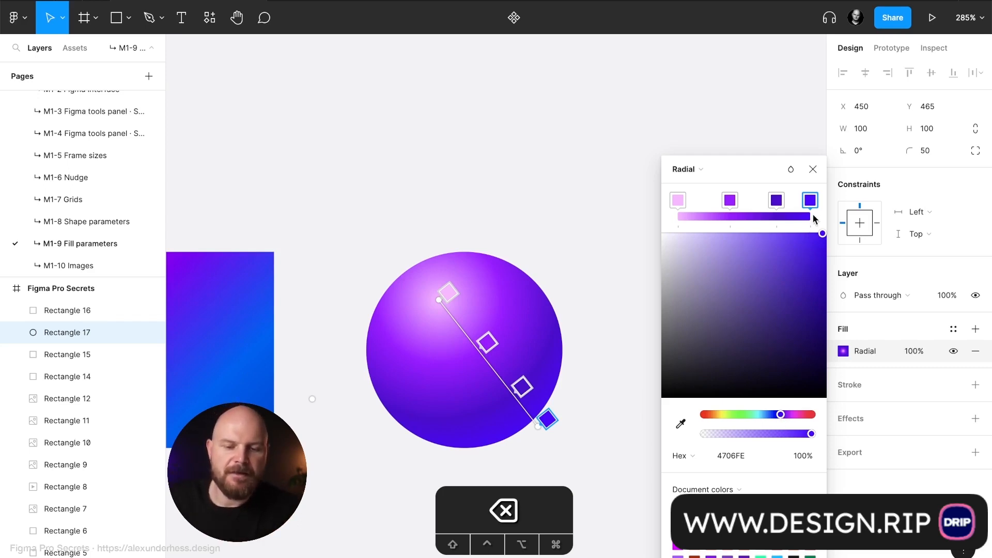
click(784, 415)
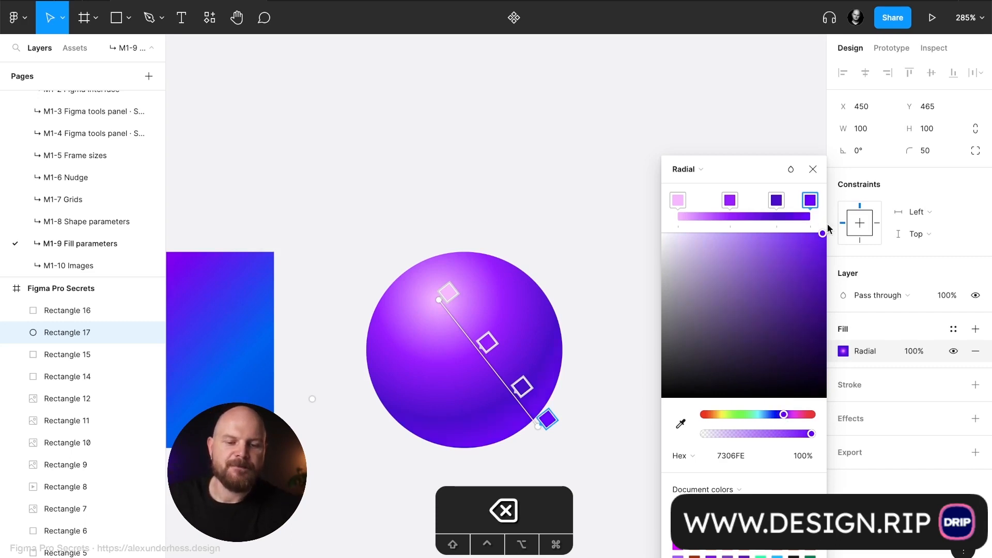
drag(822, 236, 790, 234)
click(813, 170)
click(683, 202)
scroll(683, 202, down, 6)
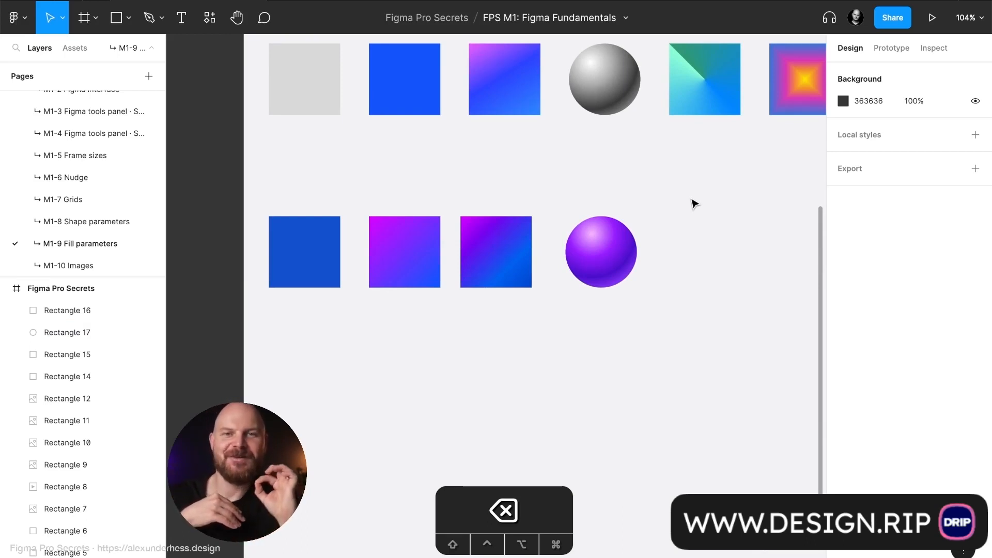
Step: Duplicate the purple gradient sphere in place
scroll(685, 255, up, 5)
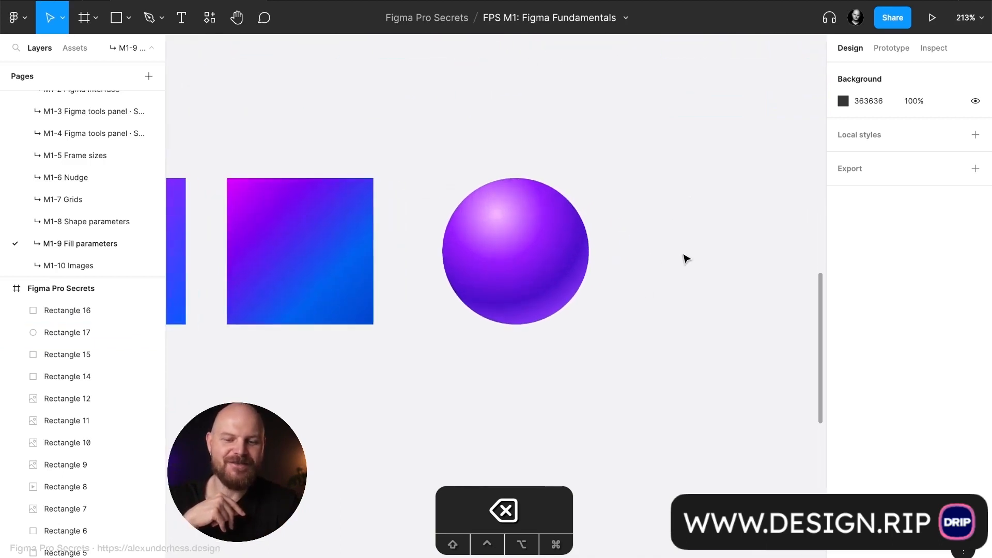
click(546, 261)
key(super+d)
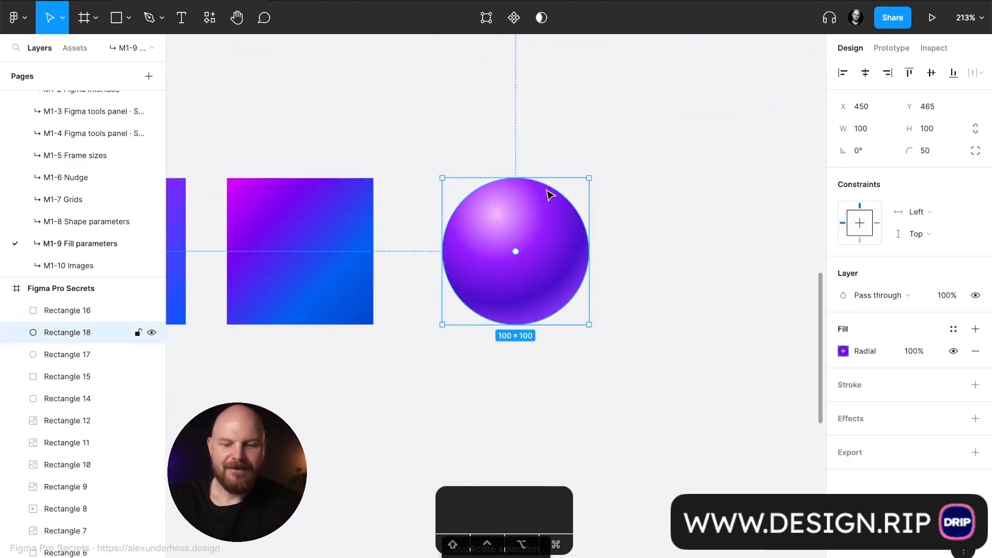
drag(548, 178, 550, 282)
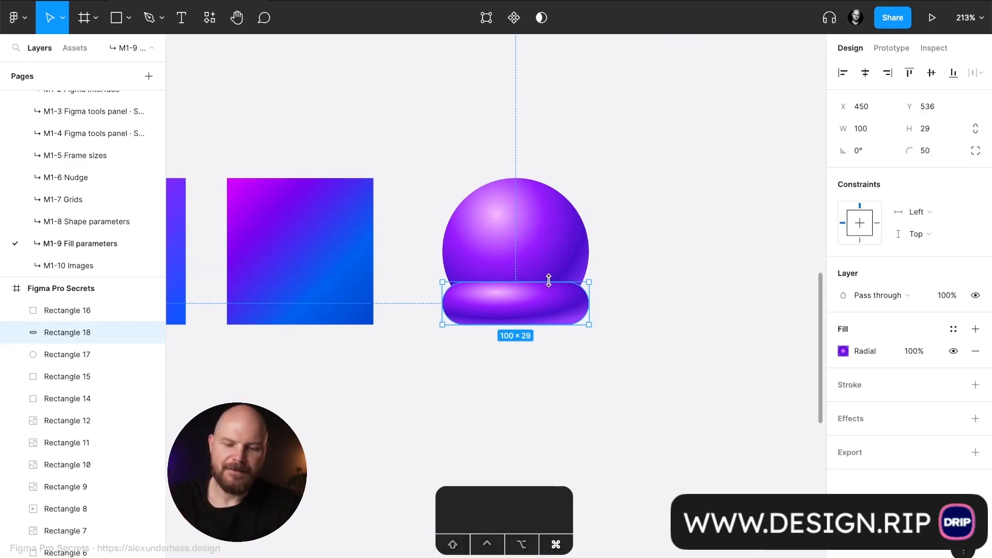
key(super+z)
key(shift+super+z)
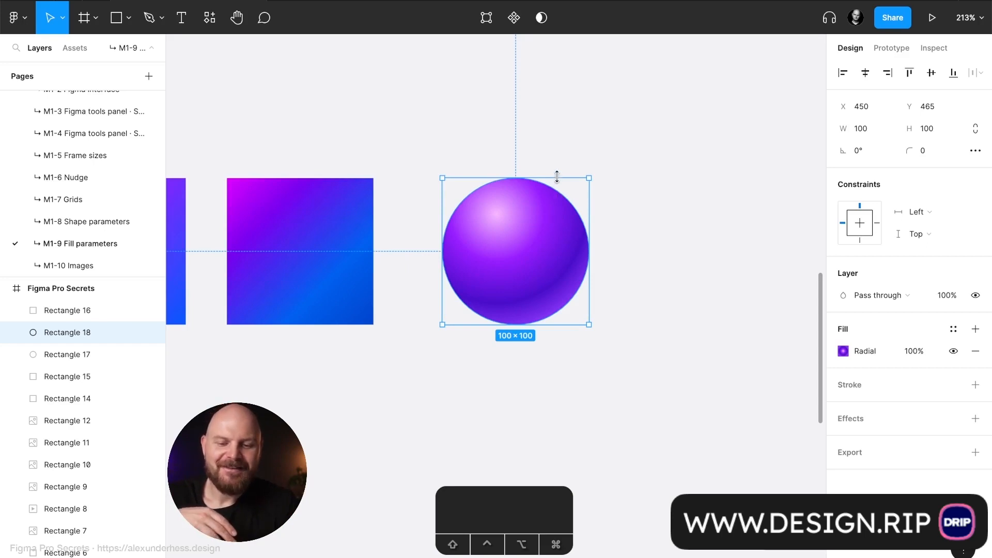
Step: Squash the duplicated sphere into a 100 × 29 ellipse, rotate it 15.76°, and place it across the original sphere's lower-right edge
drag(555, 177, 635, 270)
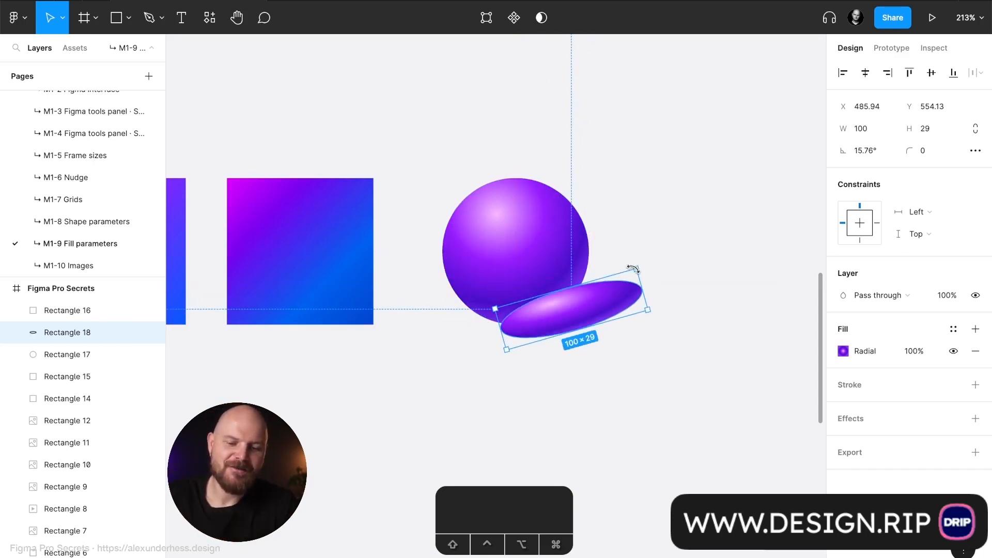
Step: Change the ellipse's fill from radial to linear and delete its two middle gradient stops
click(843, 351)
click(697, 170)
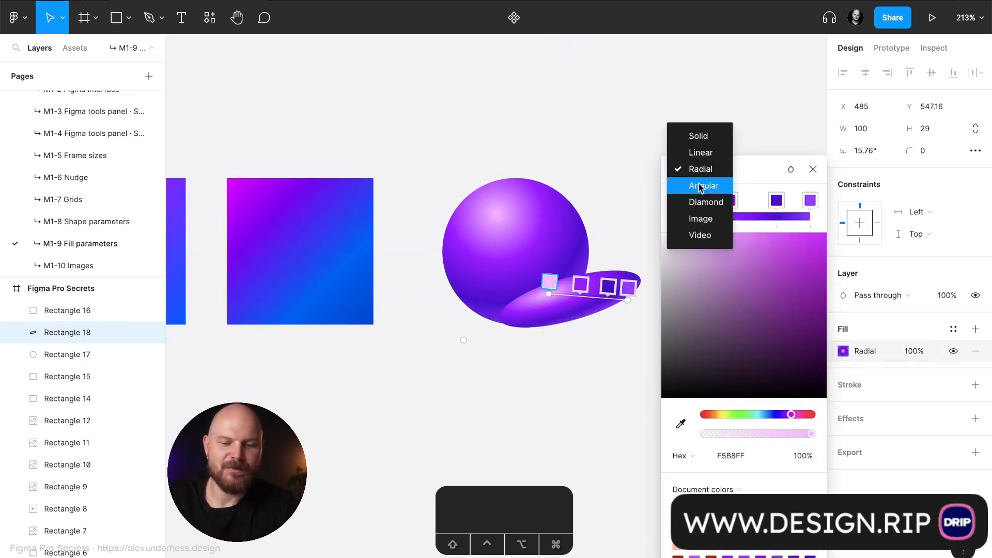
click(702, 152)
click(730, 200)
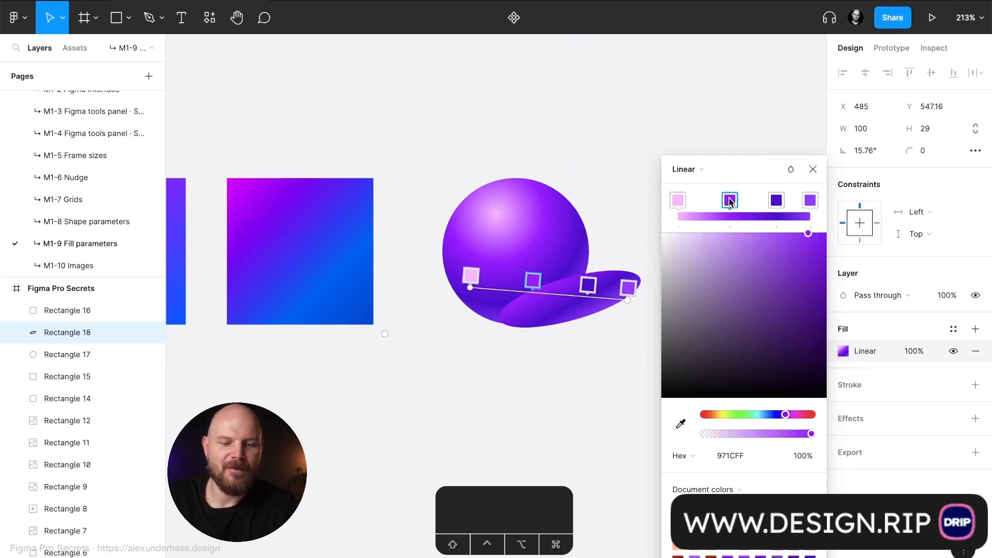
key(BackSpace)
click(776, 200)
key(BackSpace)
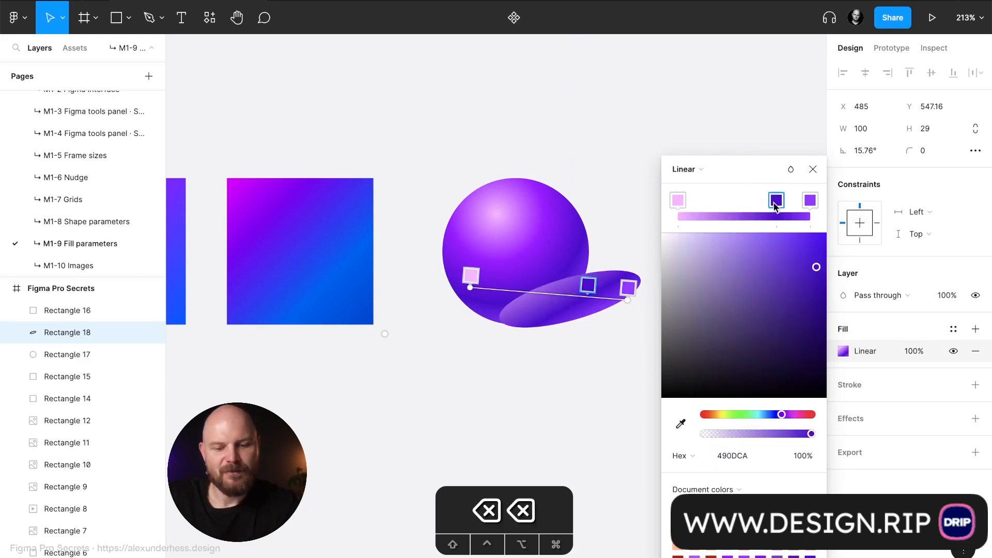
key(BackSpace)
Step: Align the linear gradient with the ellipse's long axis, from its lower-left tip to its upper-right tip
drag(469, 288, 509, 321)
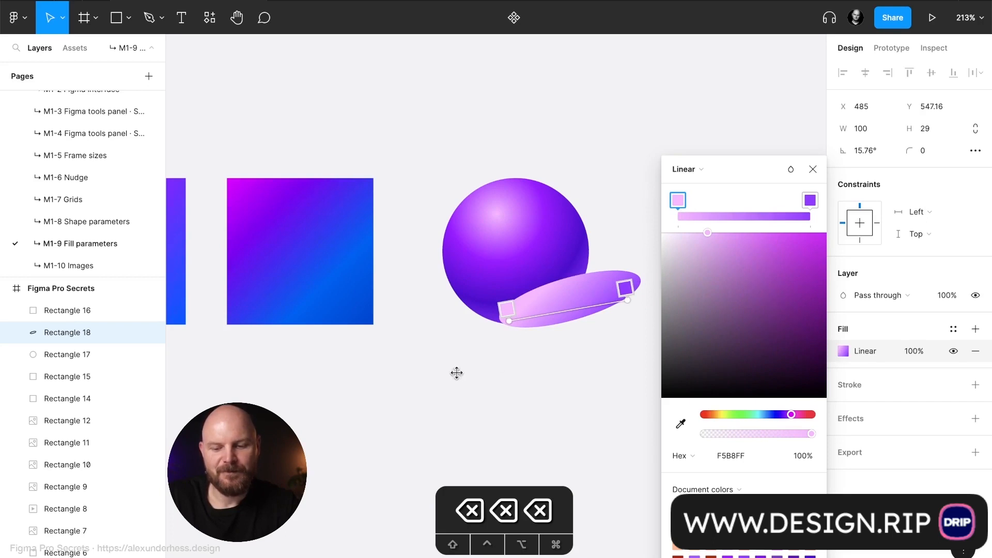
drag(628, 300, 637, 280)
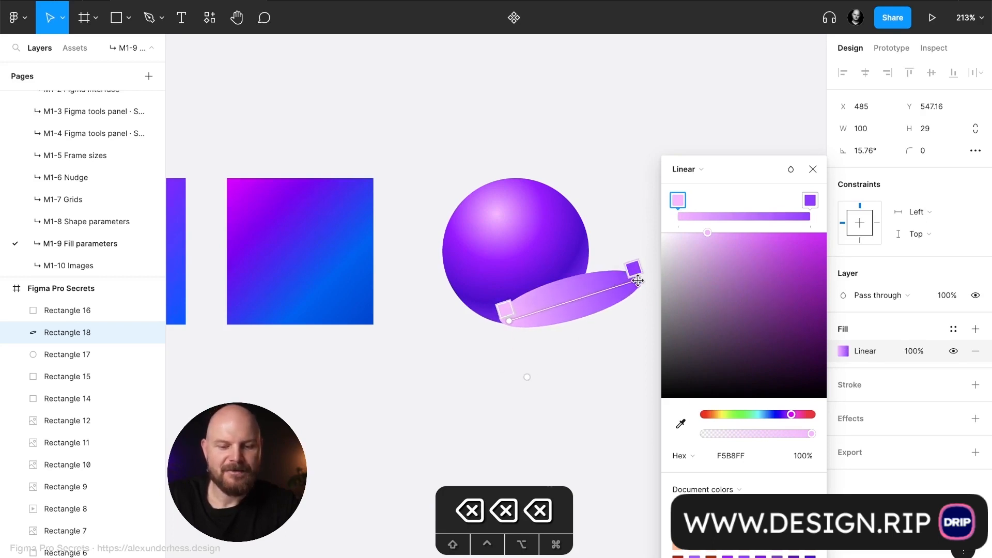
Step: Fade the ellipse gradient's violet end stop to 0% opacity and set its pink start stop to E8B8FF
click(810, 200)
drag(770, 434, 664, 435)
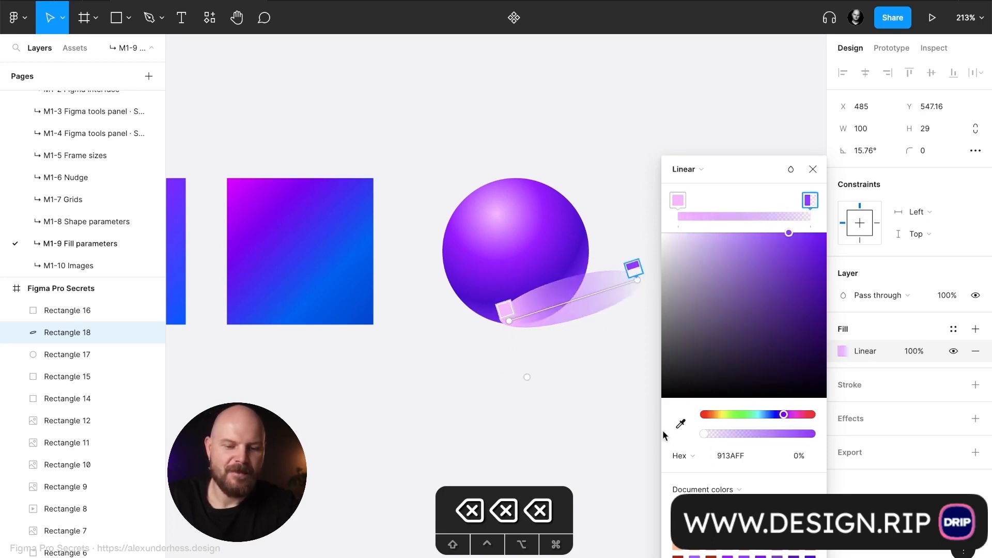
click(678, 200)
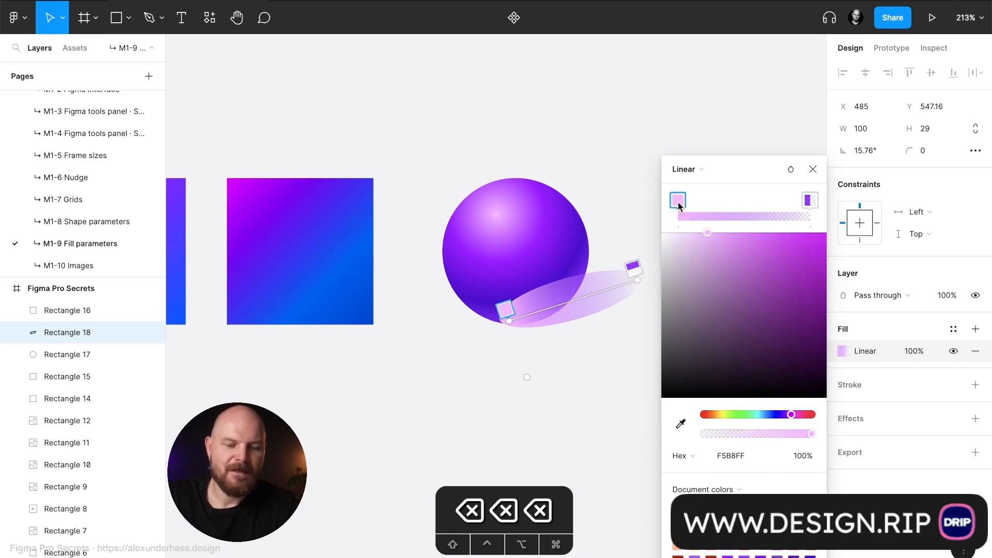
drag(788, 415, 789, 417)
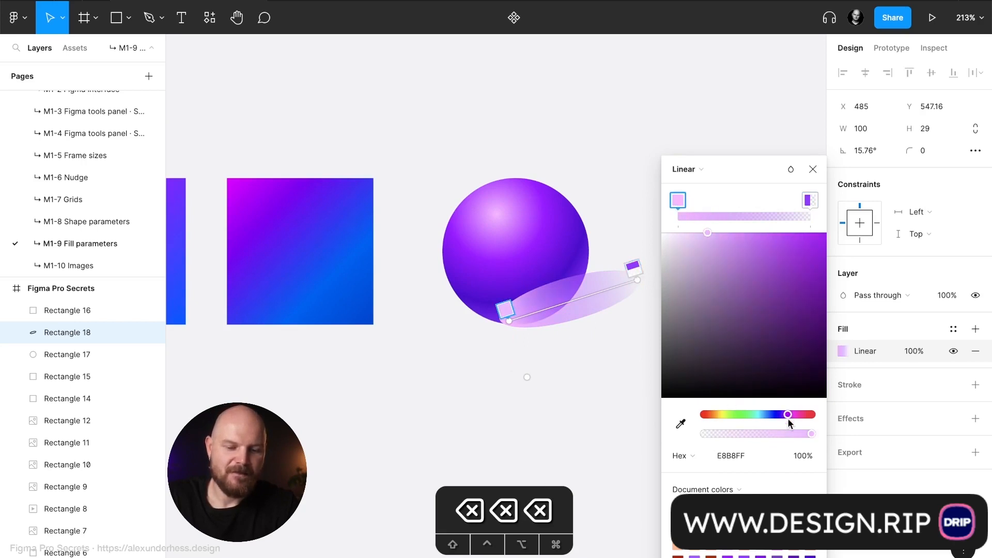
Step: Darken the shadow ellipse's gradient start stop to 450066 and send the ellipse behind the sphere
drag(739, 299, 816, 242)
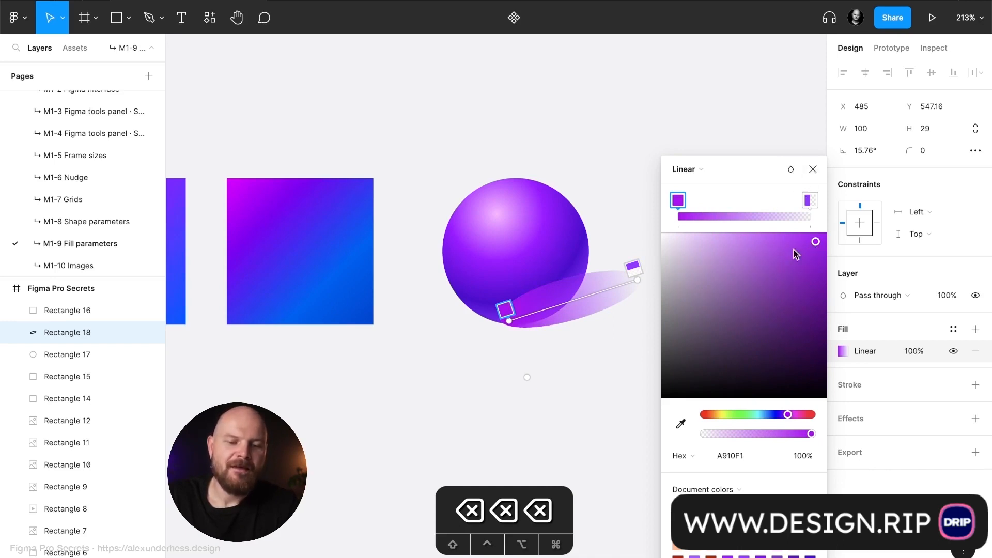
drag(798, 271, 840, 342)
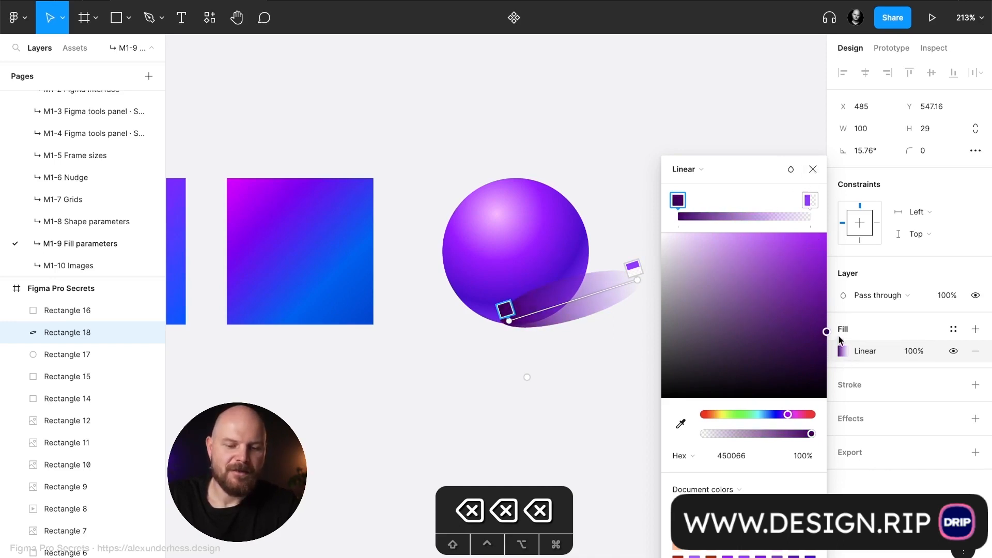
click(813, 169)
key(super+bracketleft)
click(713, 209)
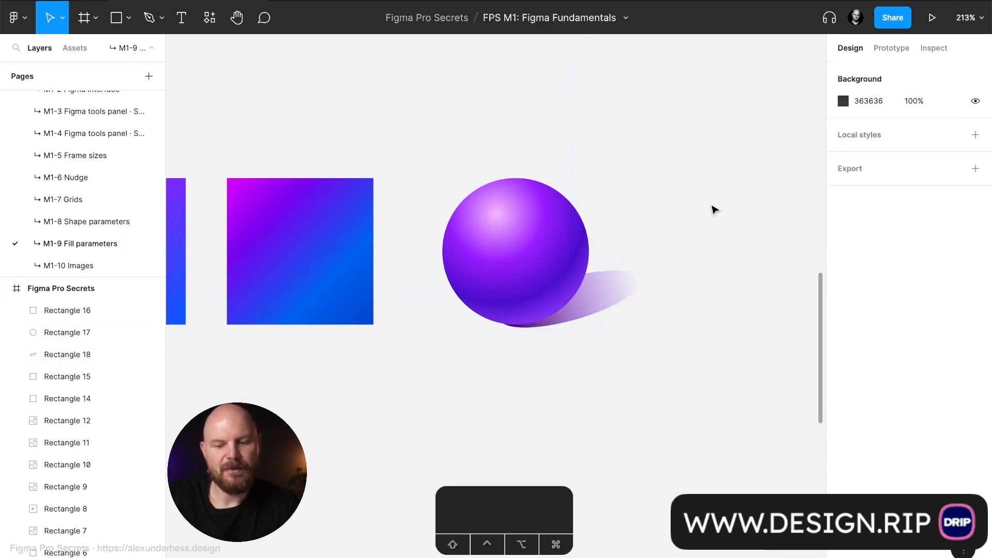
Step: Reduce the shadow ellipse's layer opacity to 20% and apply a Layer blur effect to it
click(600, 310)
key(2)
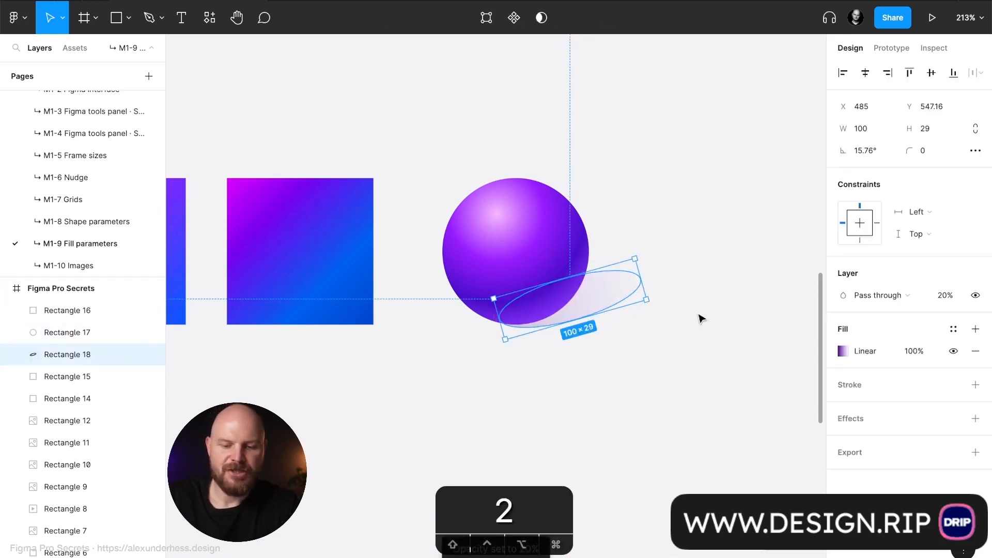
click(846, 417)
click(874, 438)
click(881, 456)
click(726, 275)
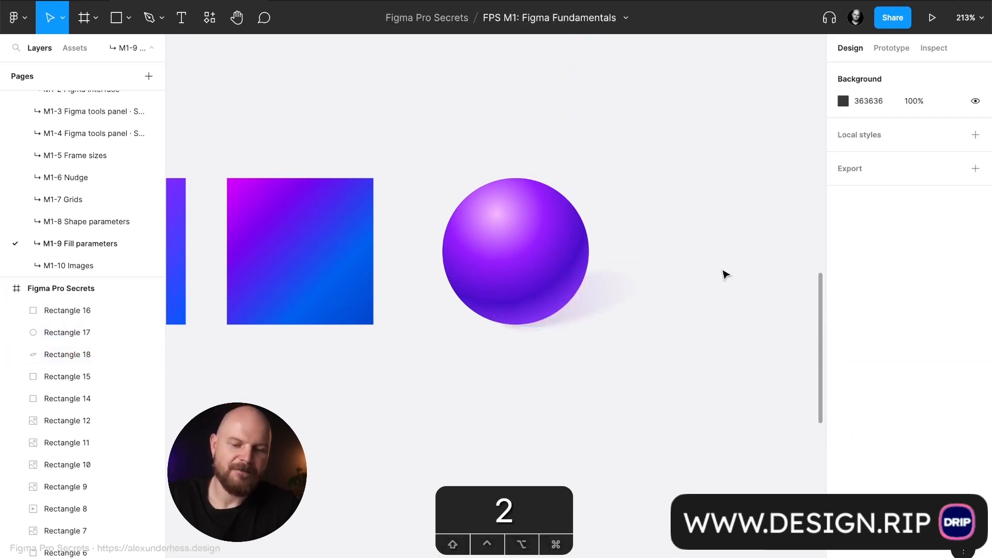
Step: Rotate the shadow ellipse to 6.63° and move it under the sphere's lower-right edge at X 476, Y 543.54
scroll(743, 265, down, 5)
click(685, 272)
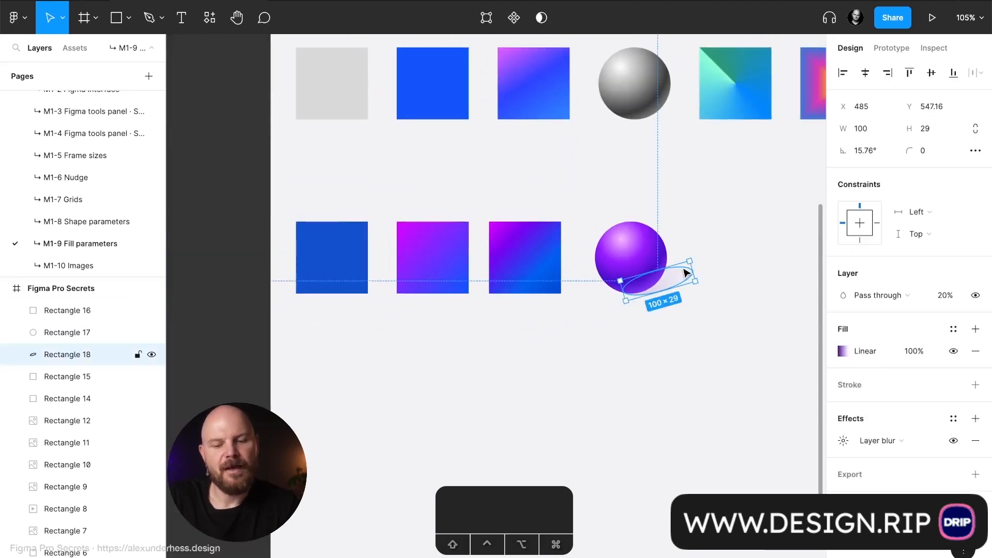
scroll(684, 272, up, 5)
drag(709, 250, 713, 258)
drag(667, 299, 660, 321)
click(678, 349)
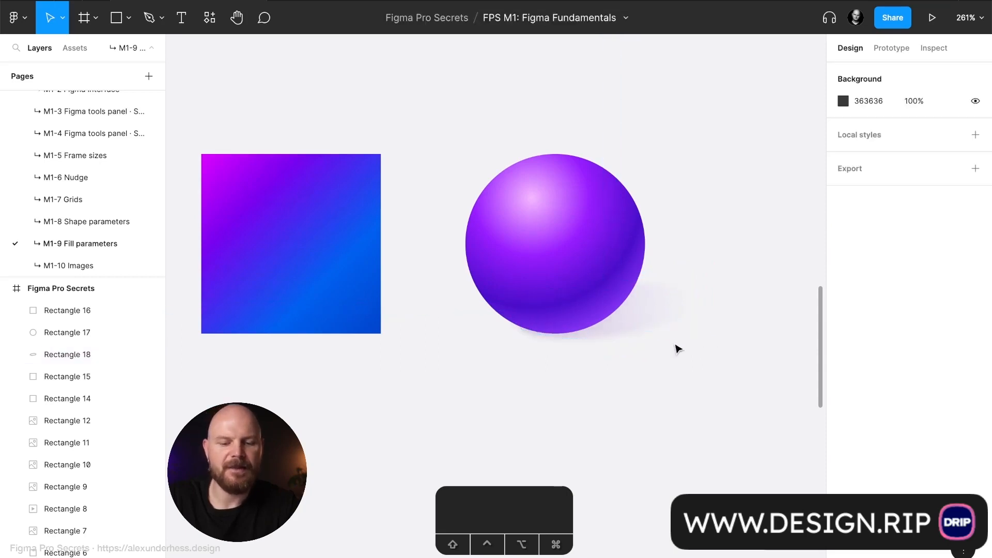
Step: Duplicate the shadow ellipse, shrink the copy to about 61 × 16 beneath the sphere, and set its opacity to 30%
click(646, 326)
key(super+d)
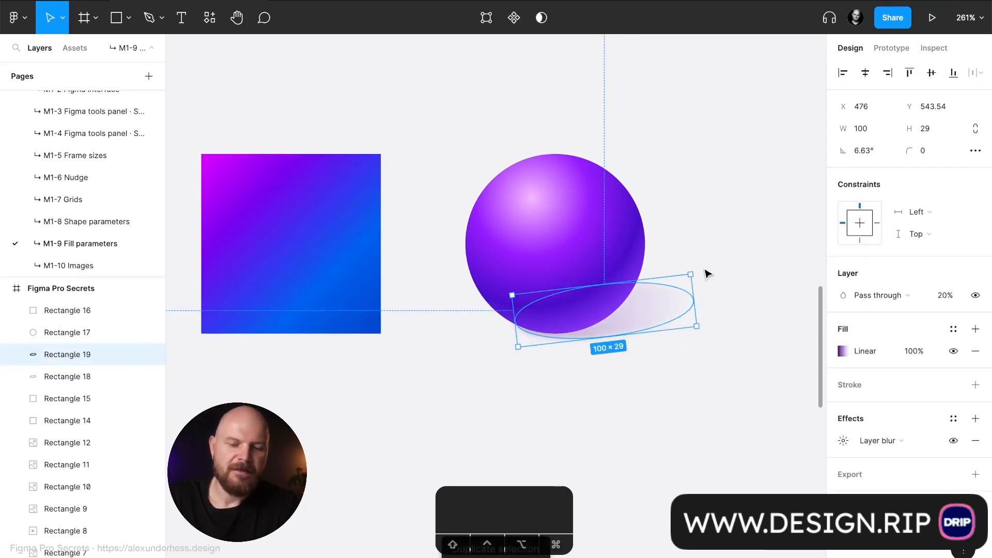
drag(693, 270, 597, 328)
click(627, 407)
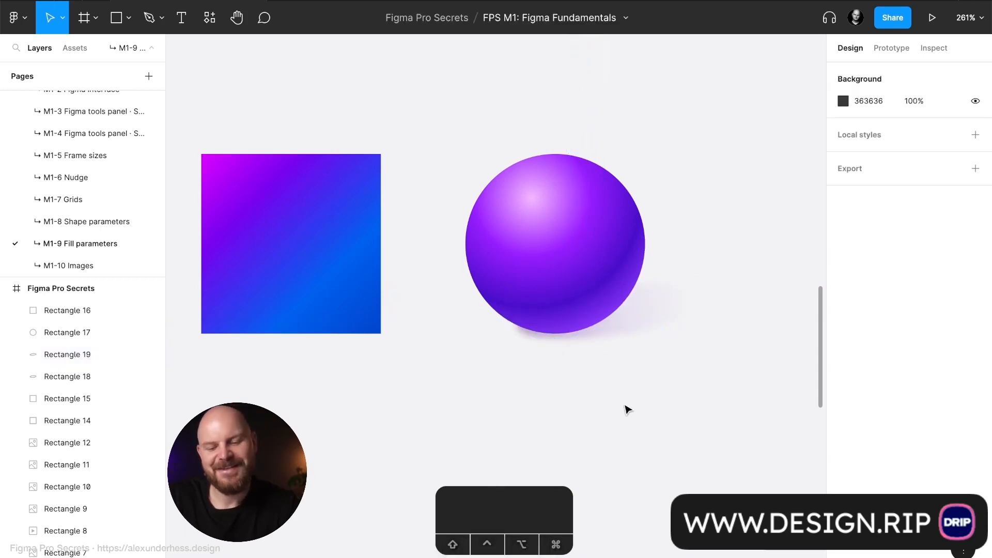
click(616, 325)
key(3)
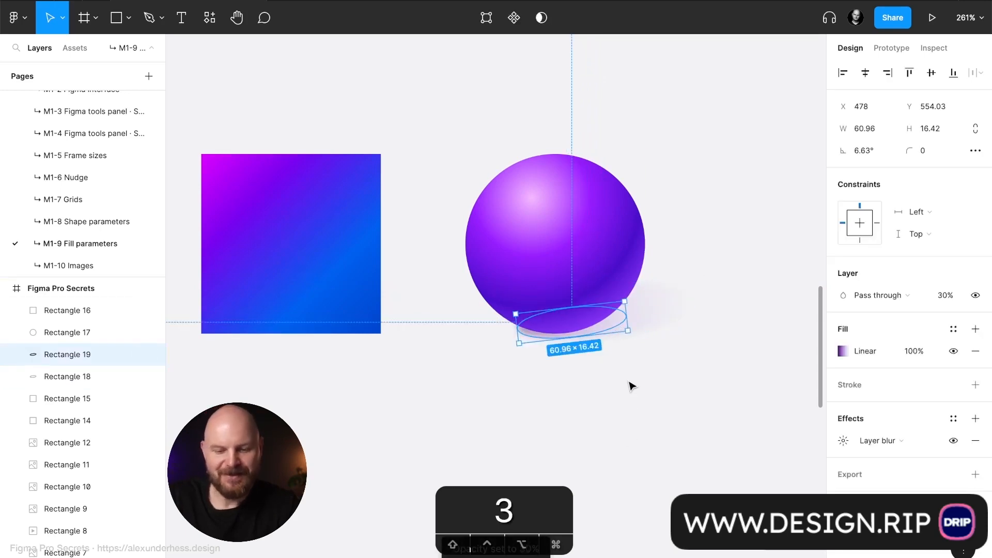
click(633, 387)
Step: Examine the purple sphere and its shadow up close and alongside the other fill samples
scroll(662, 392, down, 5)
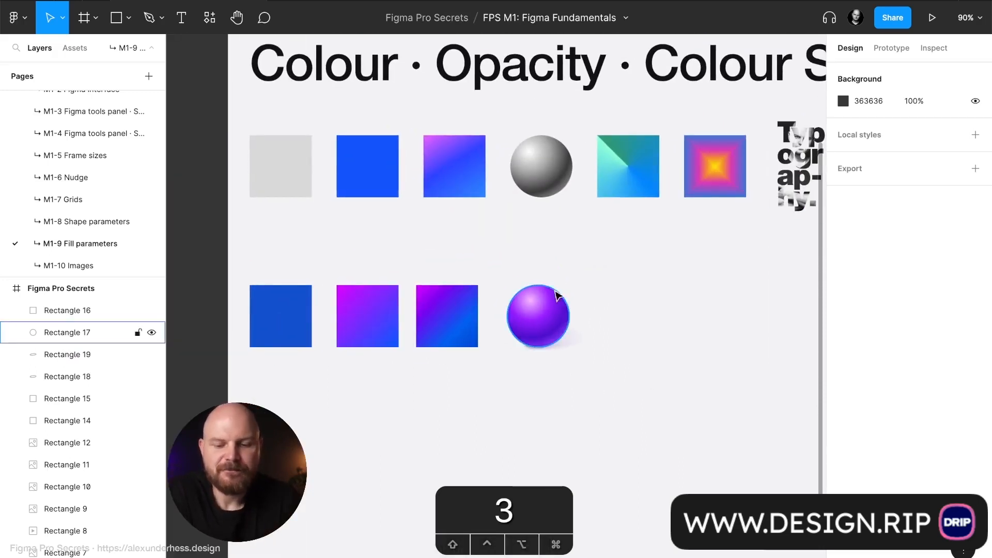
click(543, 312)
scroll(630, 325, up, 5)
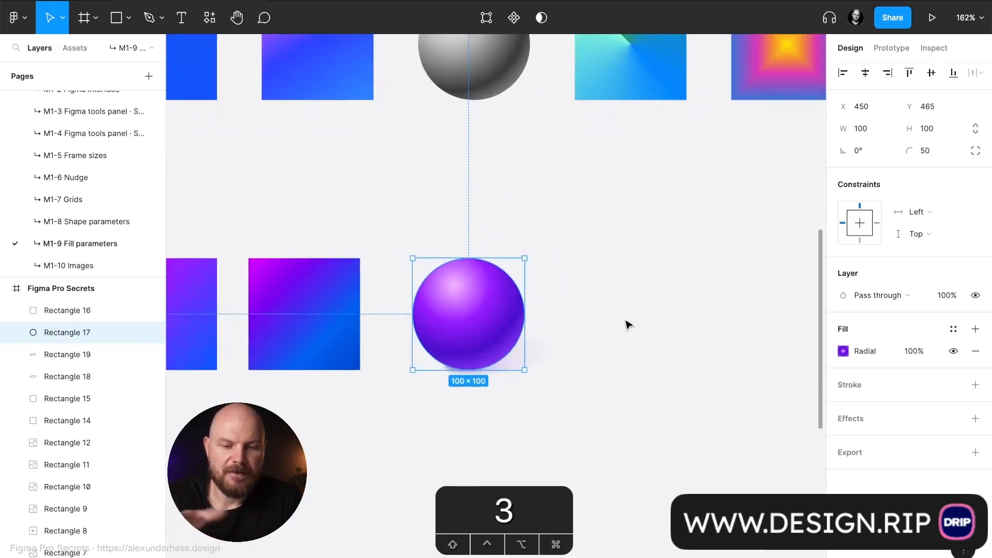
click(525, 348)
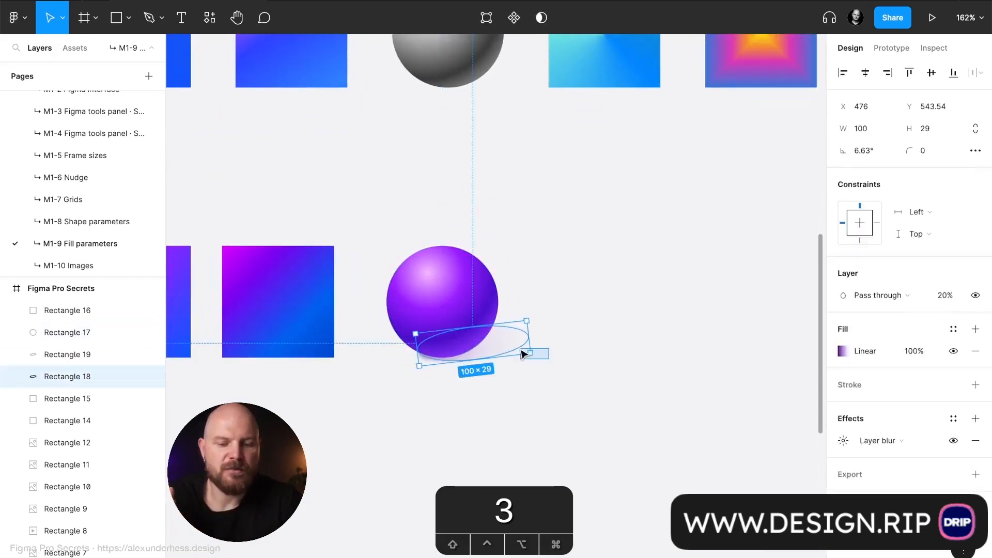
click(572, 355)
scroll(572, 354, down, 4)
scroll(572, 354, down, 1)
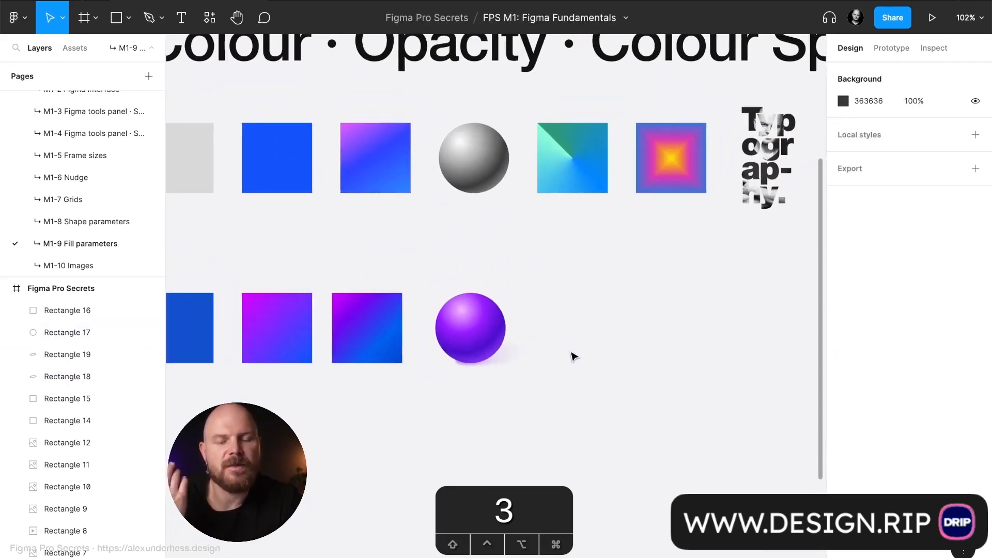
scroll(327, 321, down, 1)
Step: Duplicate the two-stop magenta-to-blue square to X 595, Y 465 beside the sphere and change the copy's fill to an Angular gradient
click(309, 318)
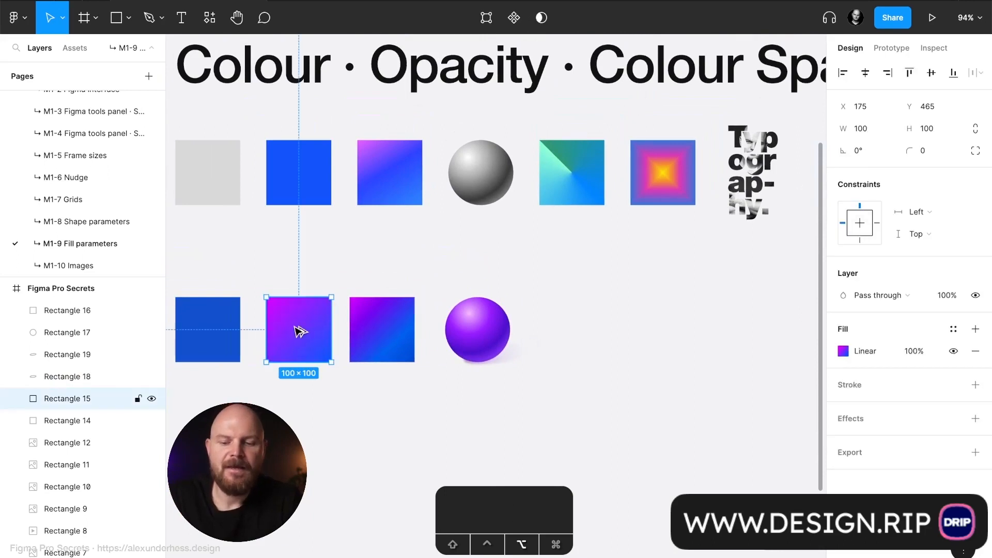
drag(299, 330, 572, 333)
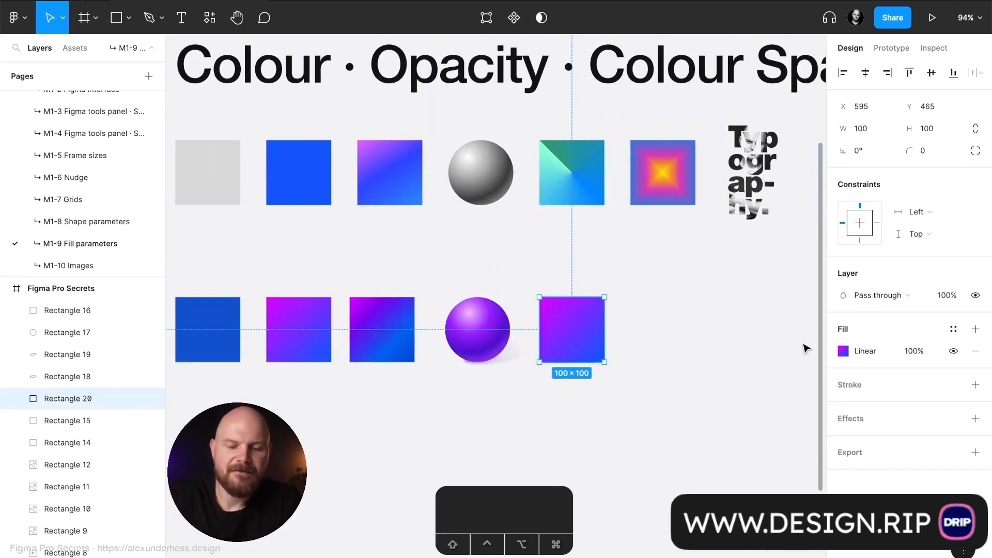
click(843, 351)
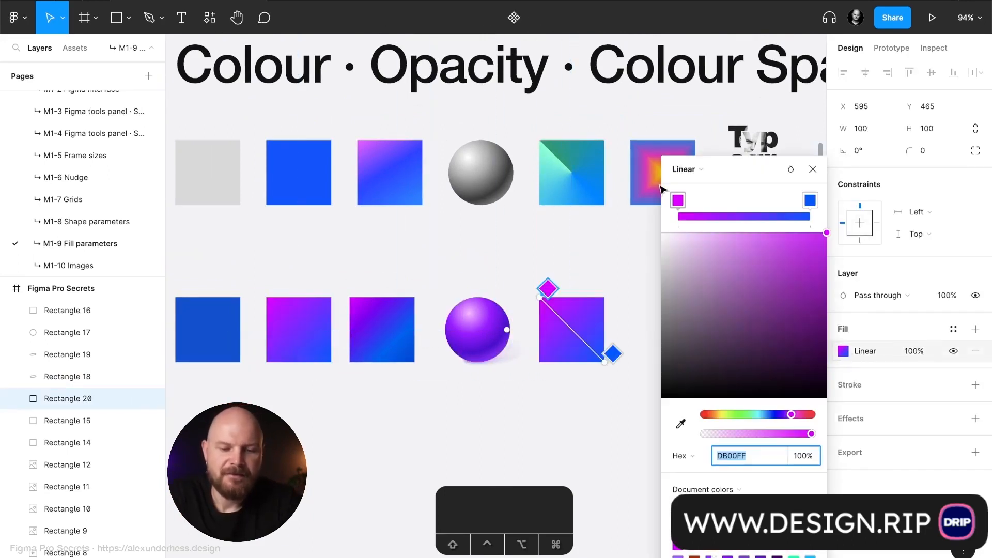
click(697, 169)
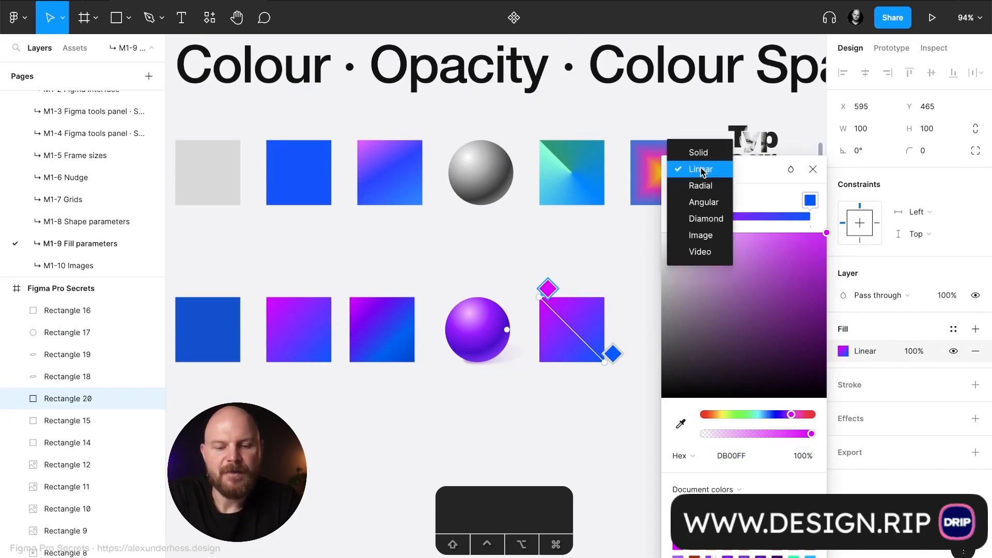
click(722, 203)
scroll(613, 360, up, 5)
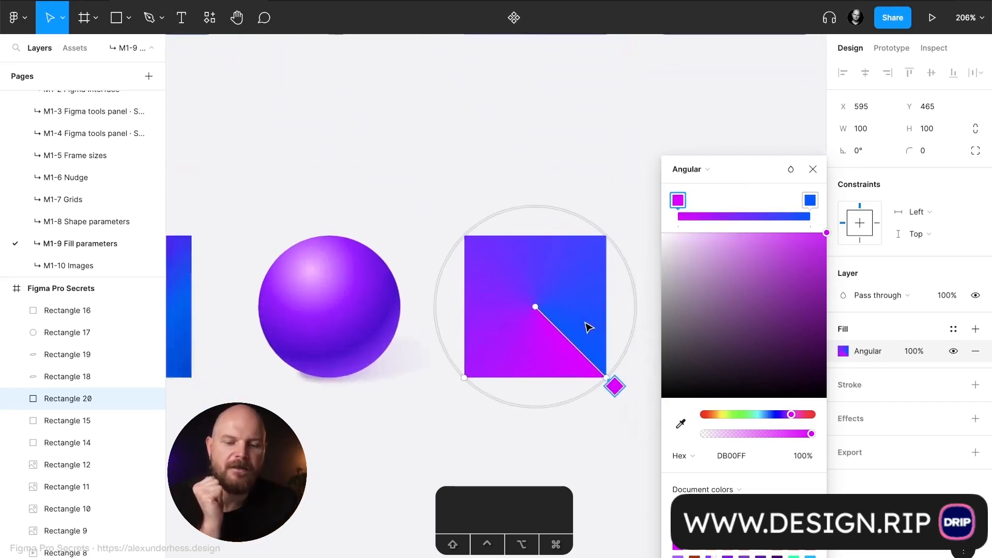
Step: Move the angular gradient's magenta stop around the ring to the square's lower-left corner
click(809, 202)
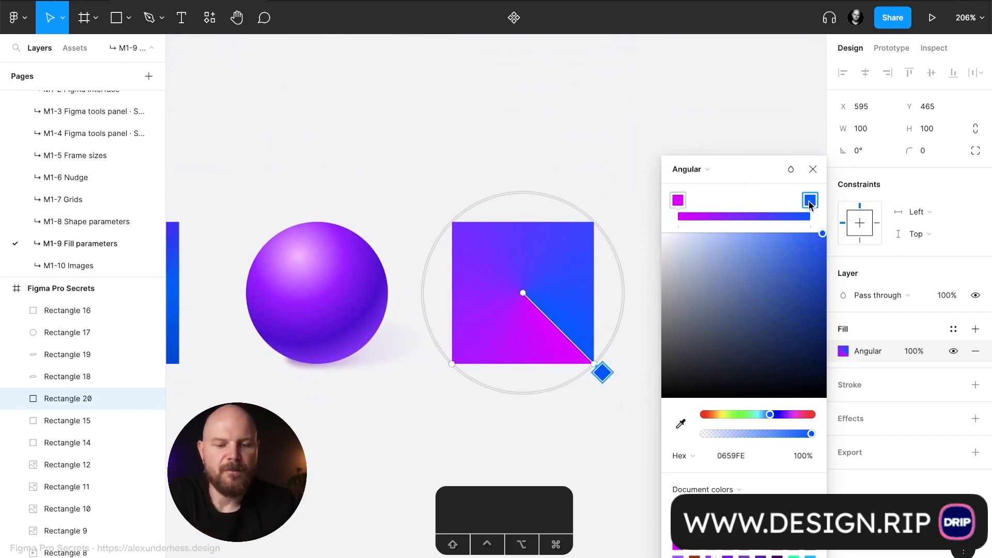
click(678, 200)
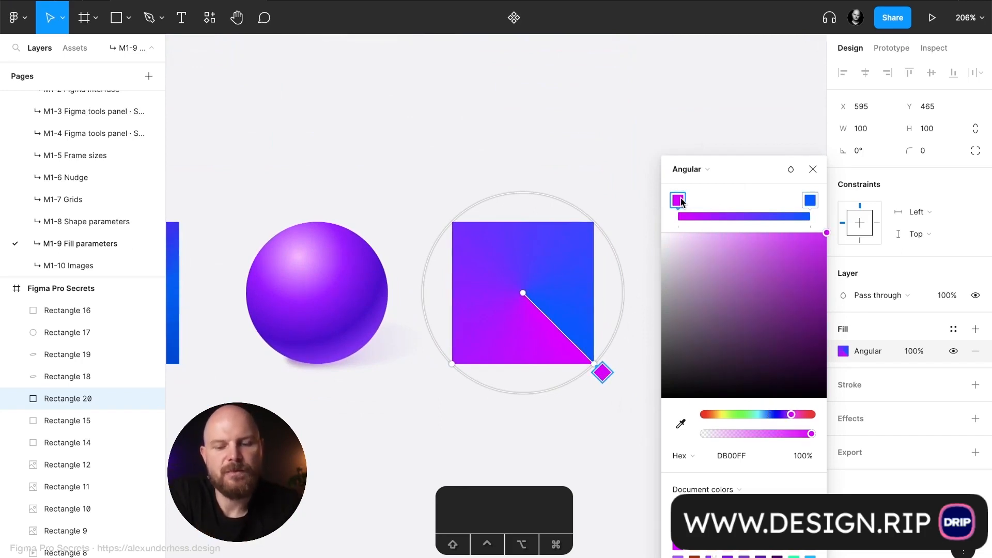
drag(682, 201, 712, 229)
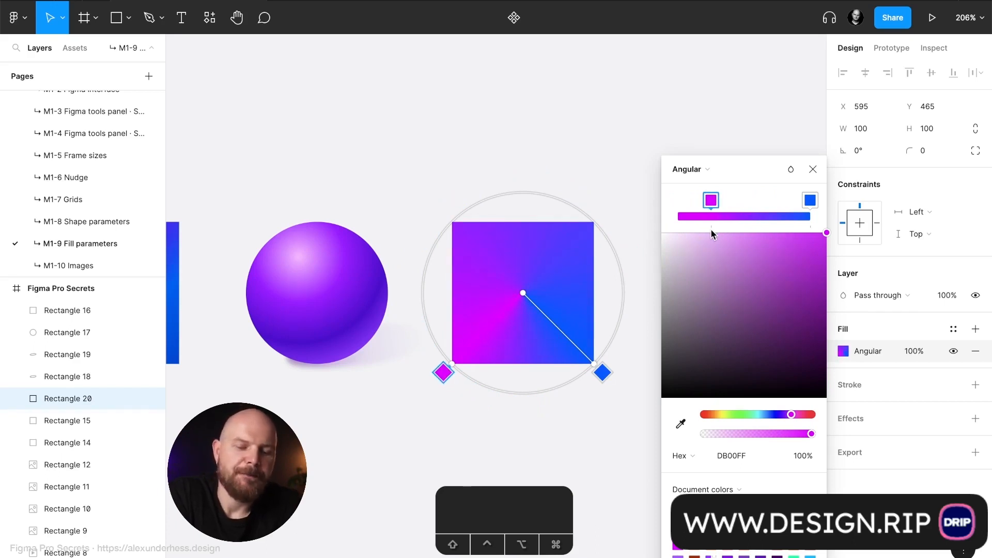
Step: Add an angular gradient stop at the square's upper-left corner and color it light blue 26A3FF
click(754, 207)
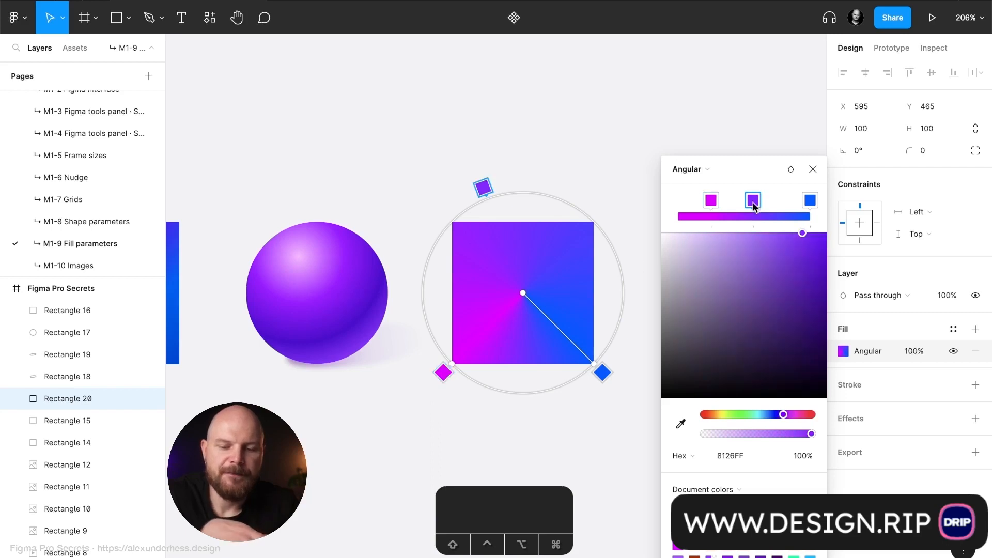
drag(482, 187, 445, 212)
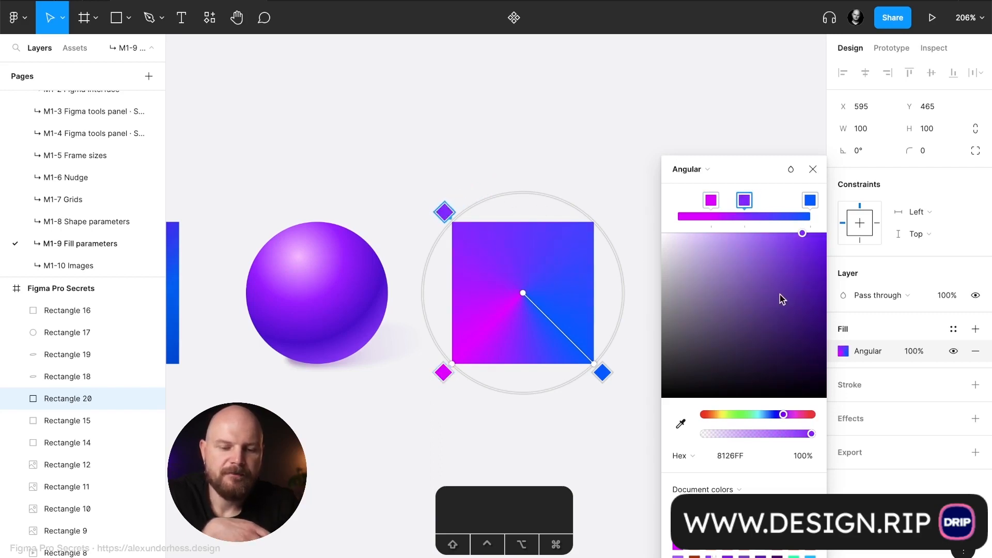
click(765, 415)
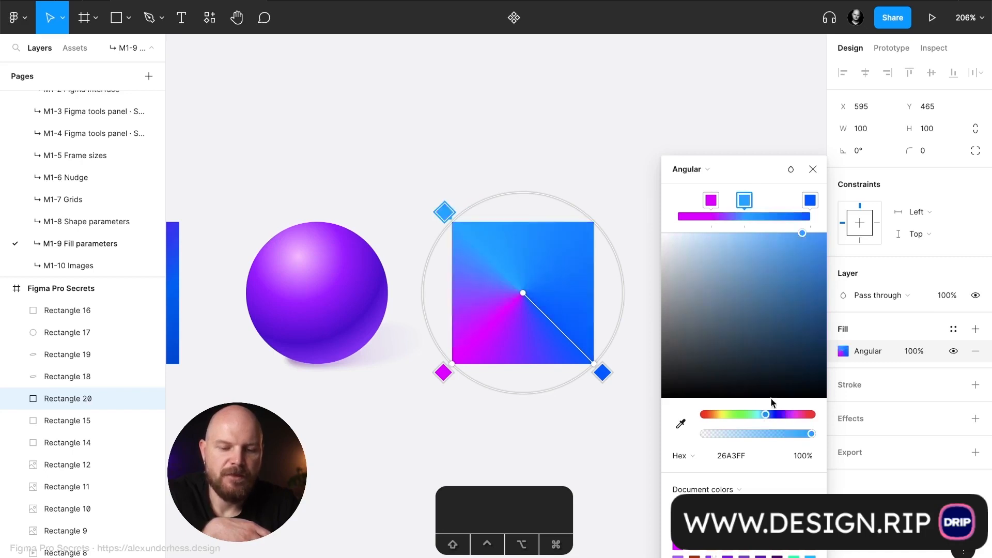
Step: Add another angular gradient stop at the square's upper-right corner and color it dark blue 0014C9
click(781, 213)
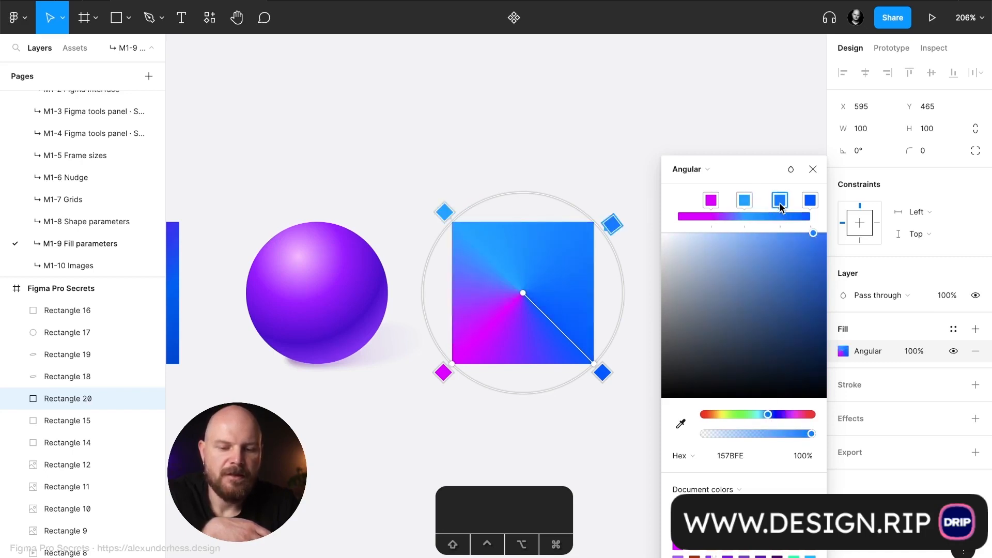
drag(777, 207, 778, 211)
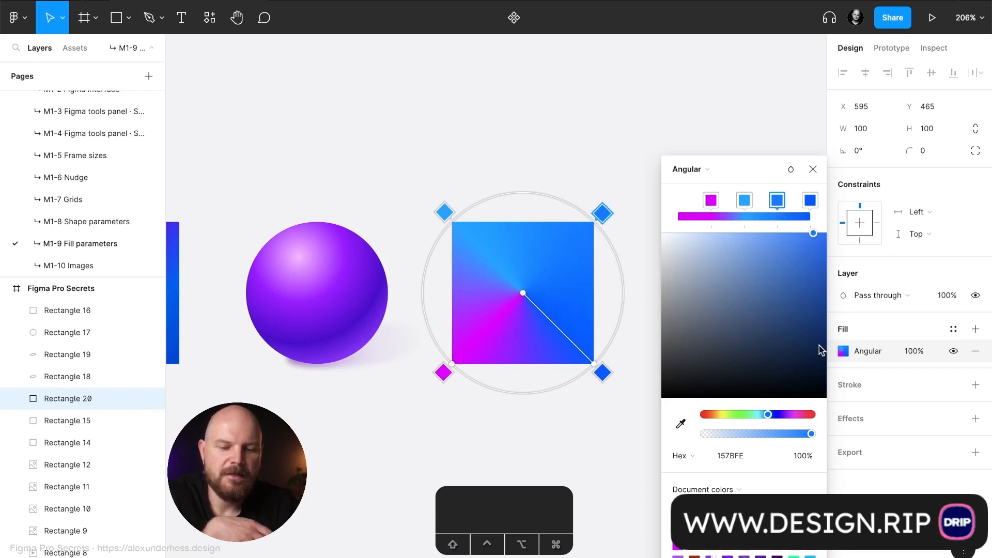
click(775, 415)
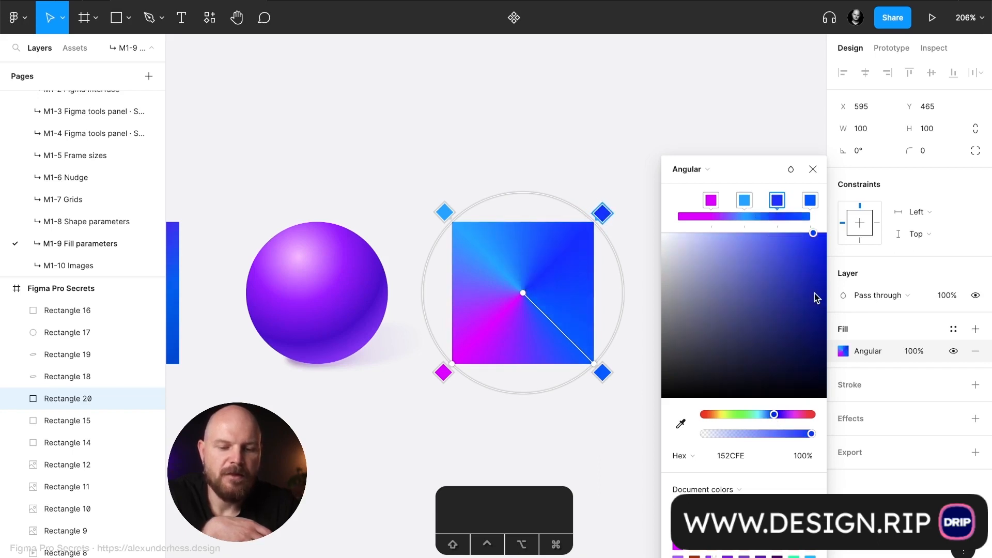
drag(808, 261, 832, 276)
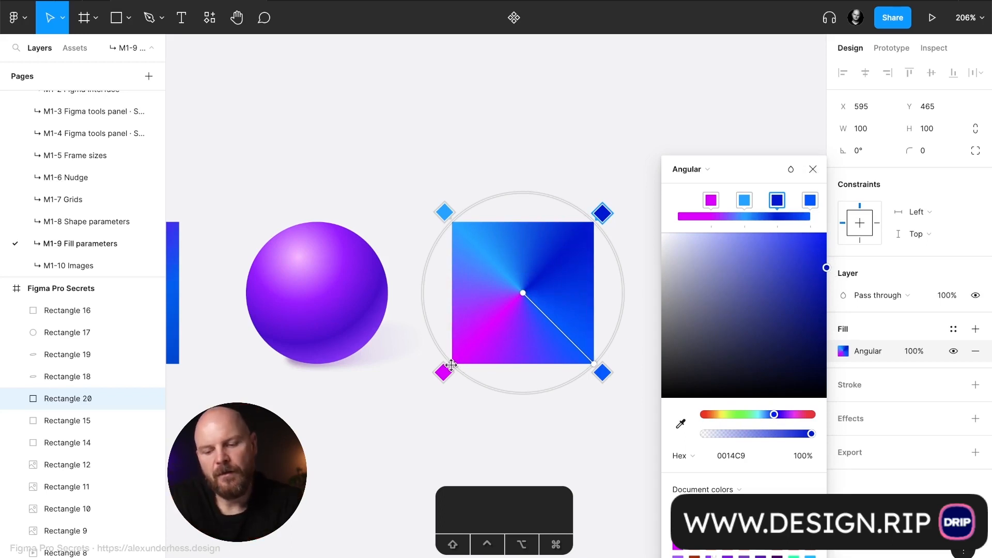
Step: Try squashing the angular gradient into a narrow ellipse along the square's upper-left to lower-right diagonal
drag(452, 365, 512, 304)
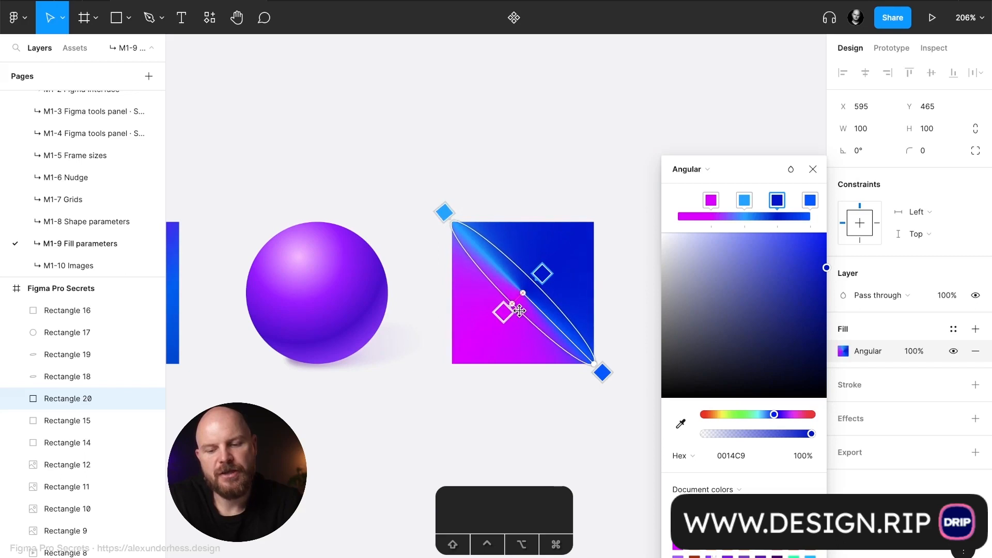
key(Escape)
click(695, 174)
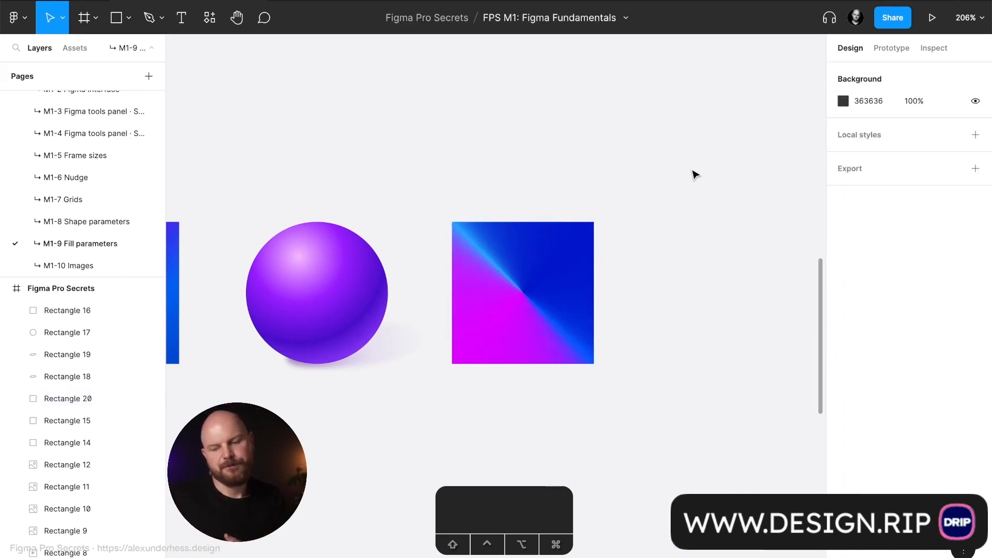
Step: Undo the squashing of the square's angular gradient
key(super+z)
key(super+z)
key(super+z)
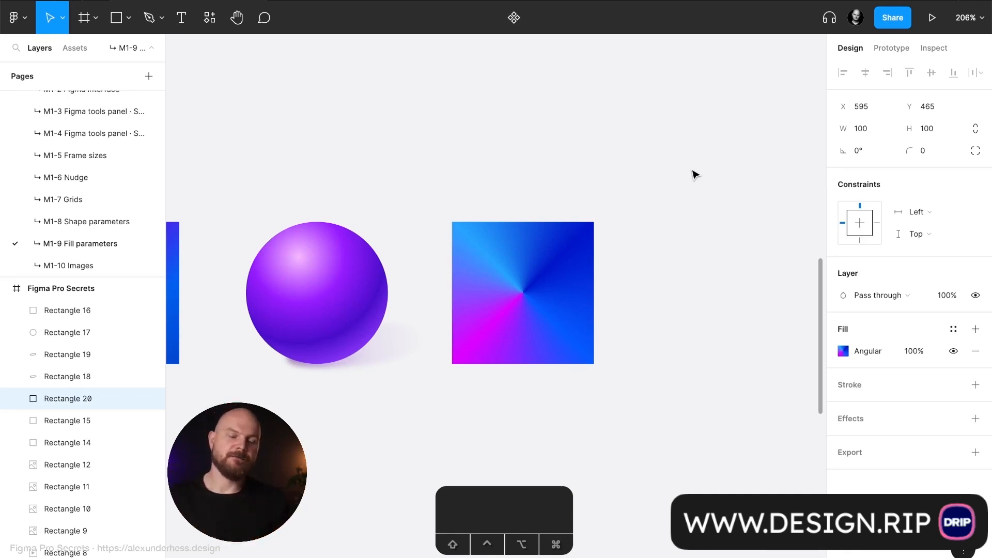
Step: Duplicate the angular-gradient square to the right in the same row, placing the copy at X 735, Y 465
scroll(540, 212, right, 3)
scroll(540, 213, down, 1)
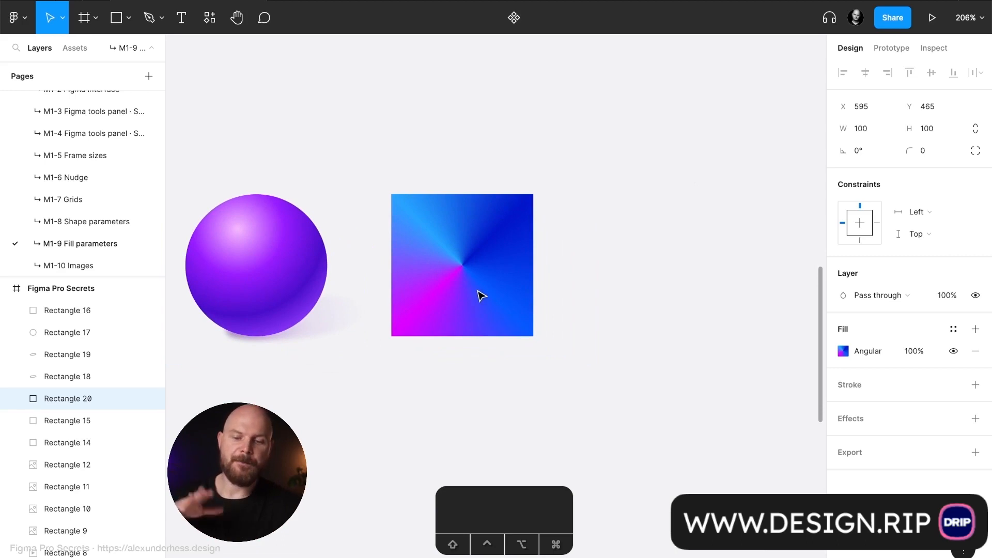
scroll(478, 296, down, 8)
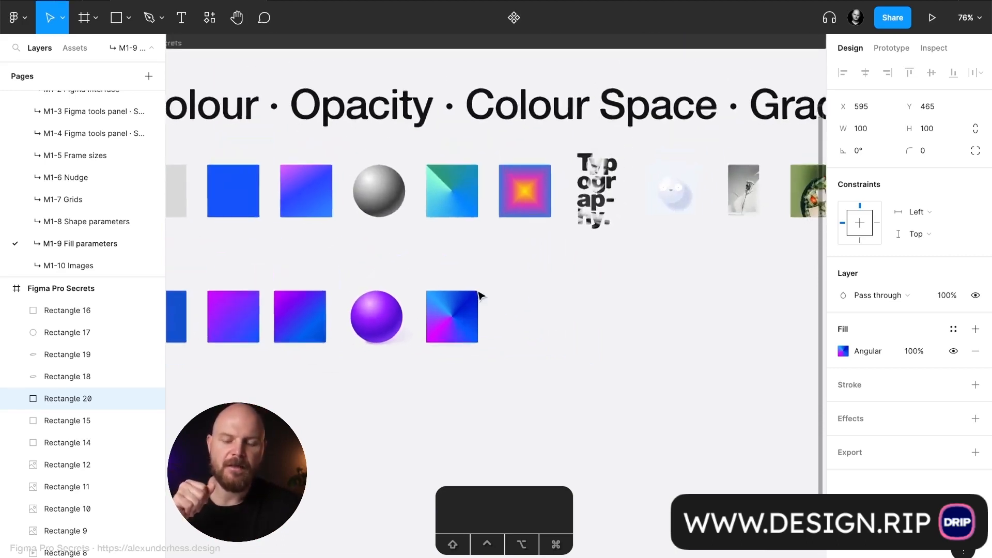
click(448, 322)
scroll(467, 323, up, 5)
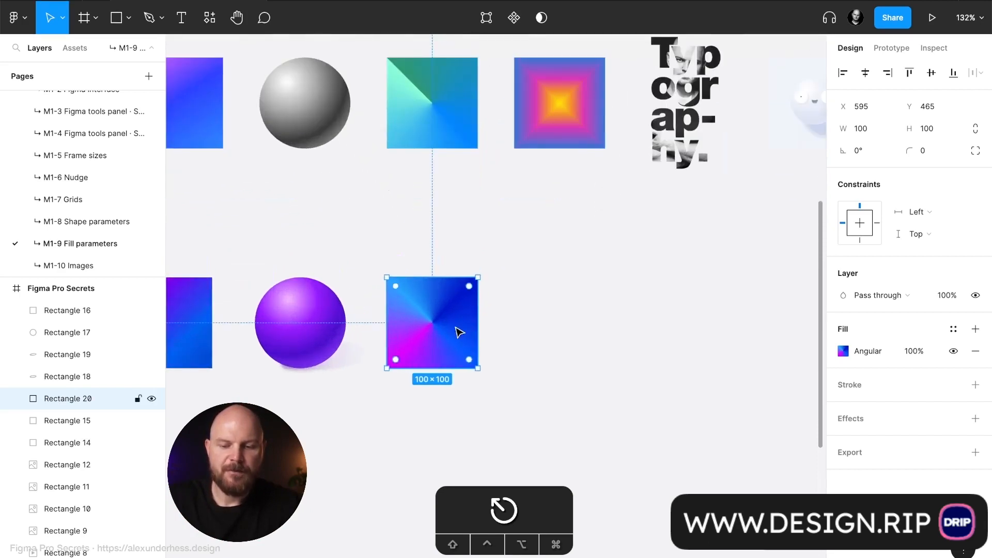
drag(458, 330, 566, 344)
drag(566, 344, 569, 343)
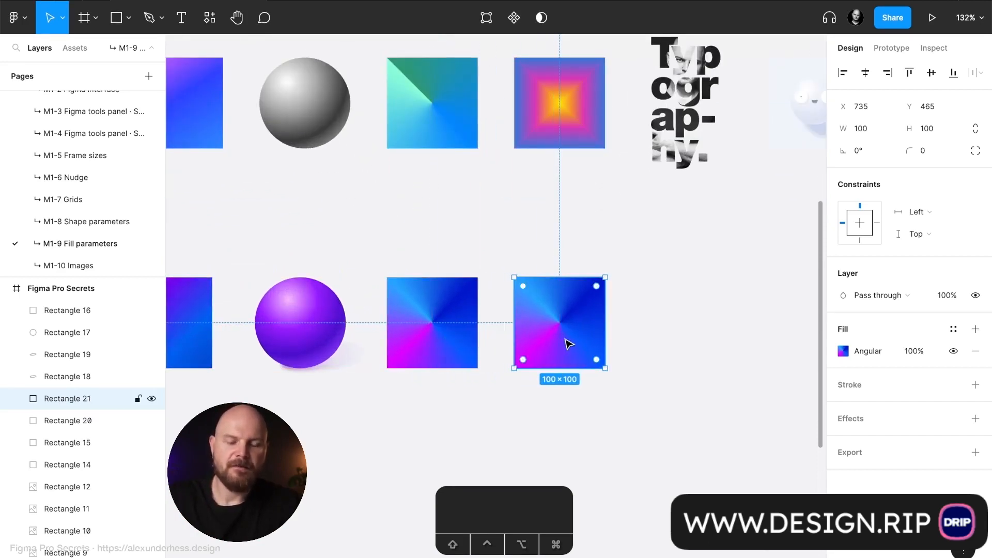
Step: Change the duplicated square's fill from an angular to a diamond gradient
click(842, 351)
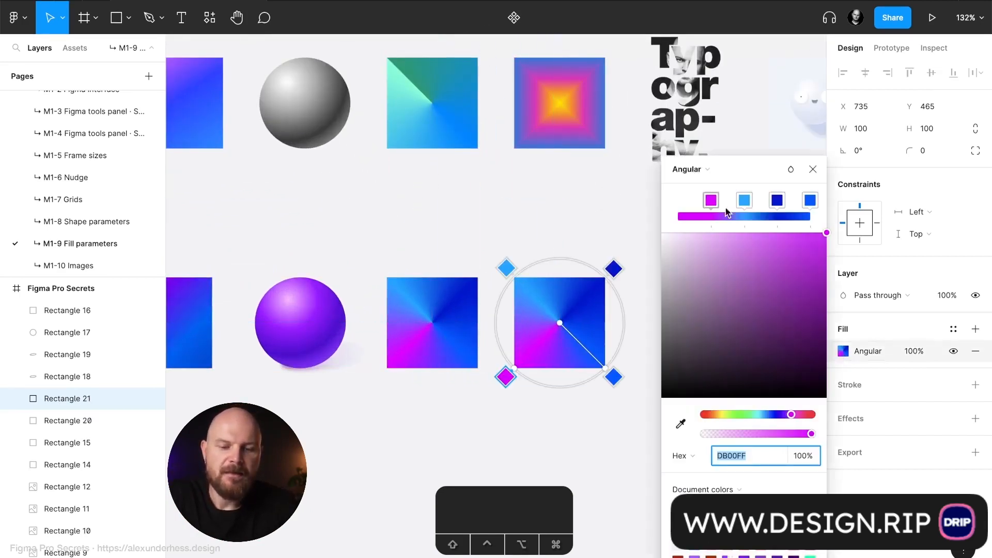
click(717, 174)
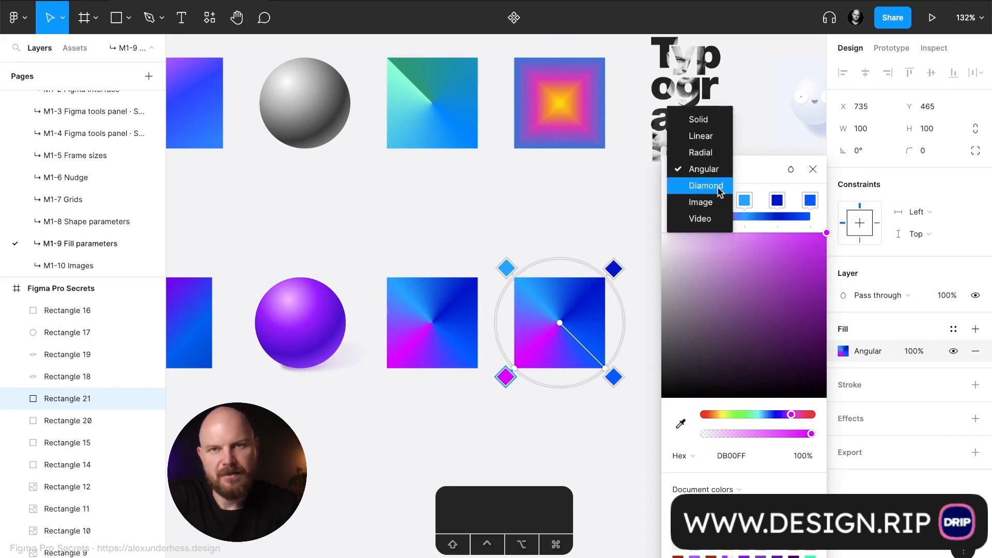
click(720, 193)
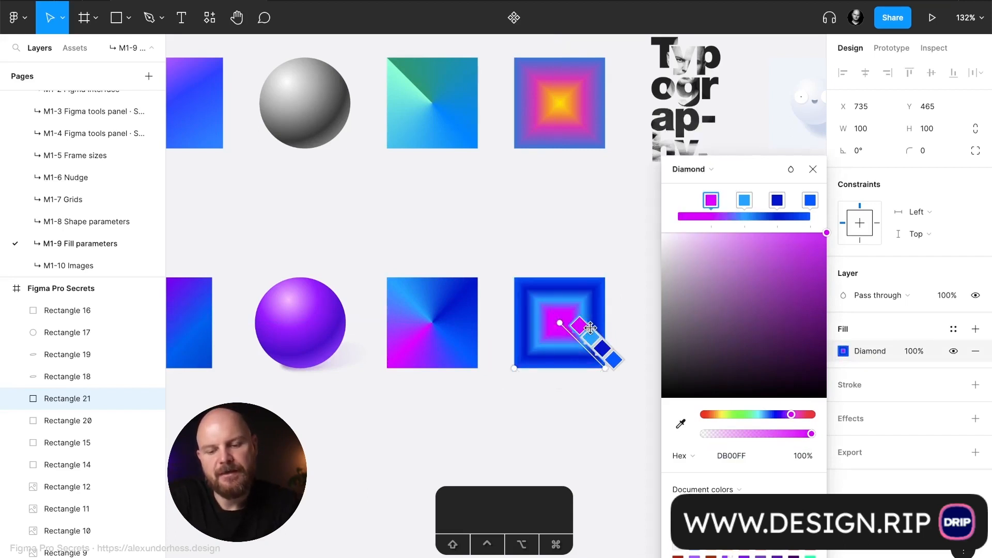
Step: Move the diamond gradient's magenta stop to the centre and shift the light blue and dark blue stops inward to even out the spacing
scroll(590, 329, up, 5)
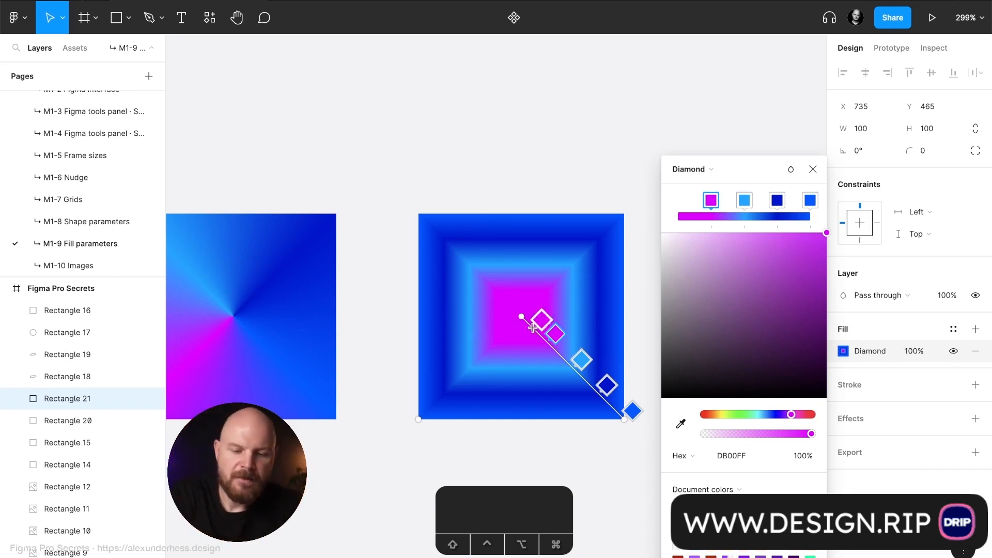
drag(558, 330, 530, 308)
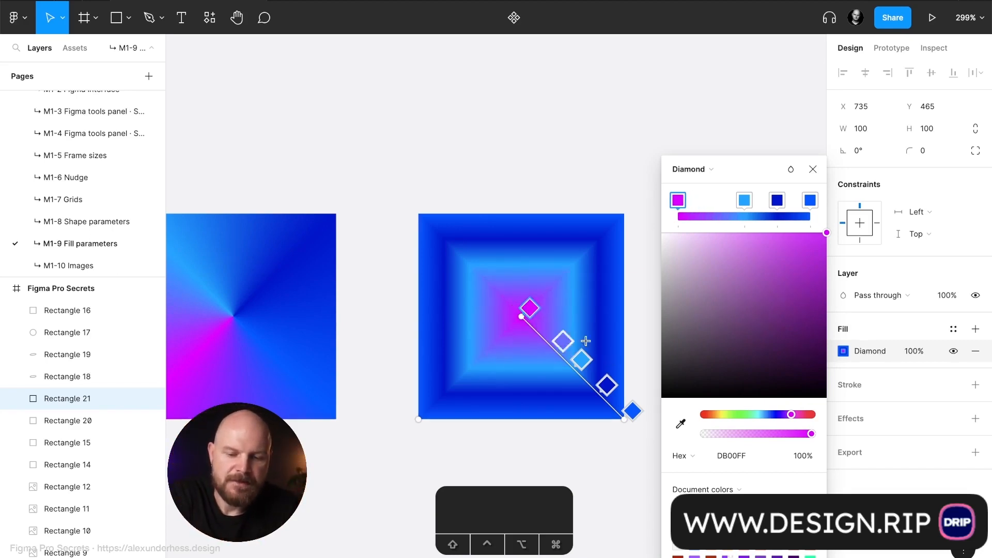
drag(581, 360, 562, 341)
drag(607, 385, 596, 374)
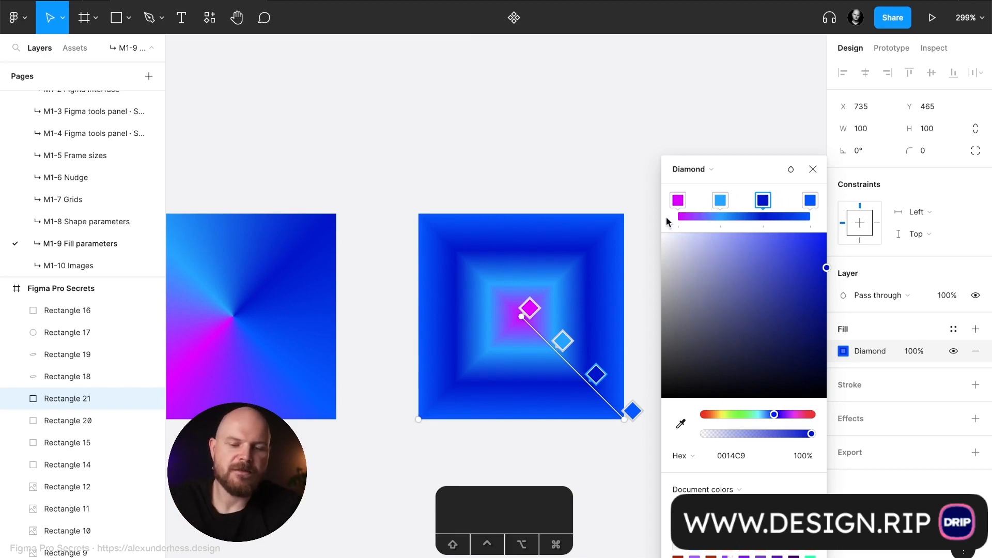
Step: Recolor the diamond gradient's second stop dark magenta
click(678, 200)
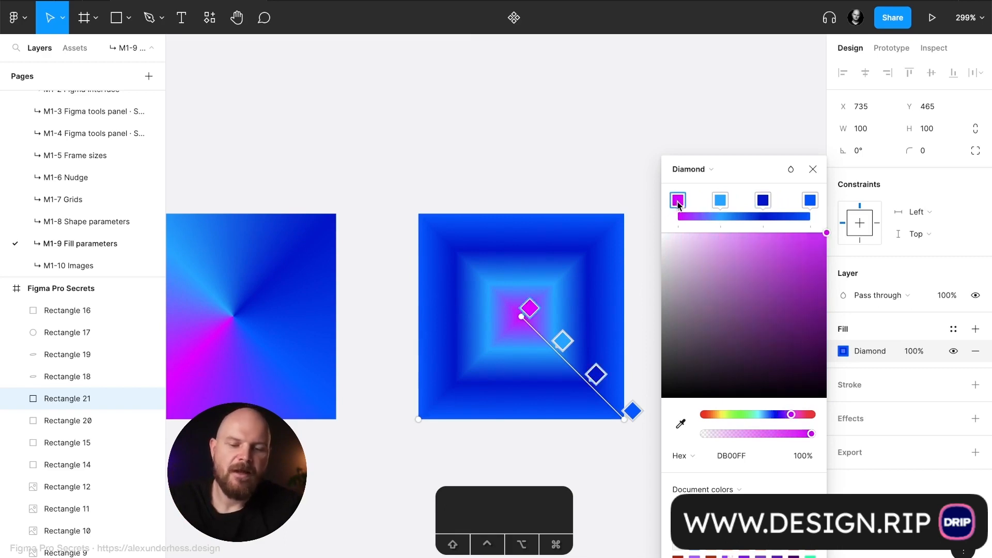
click(722, 201)
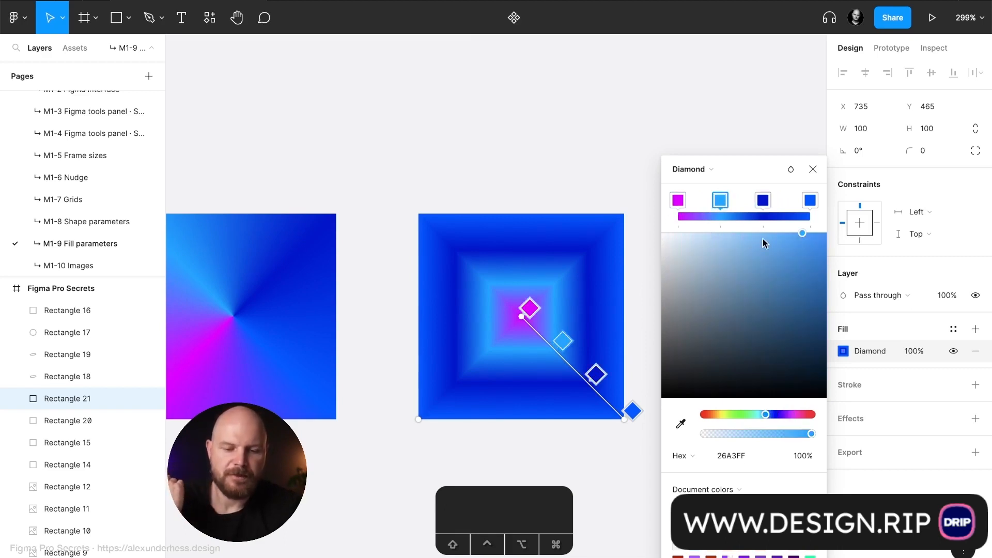
click(795, 414)
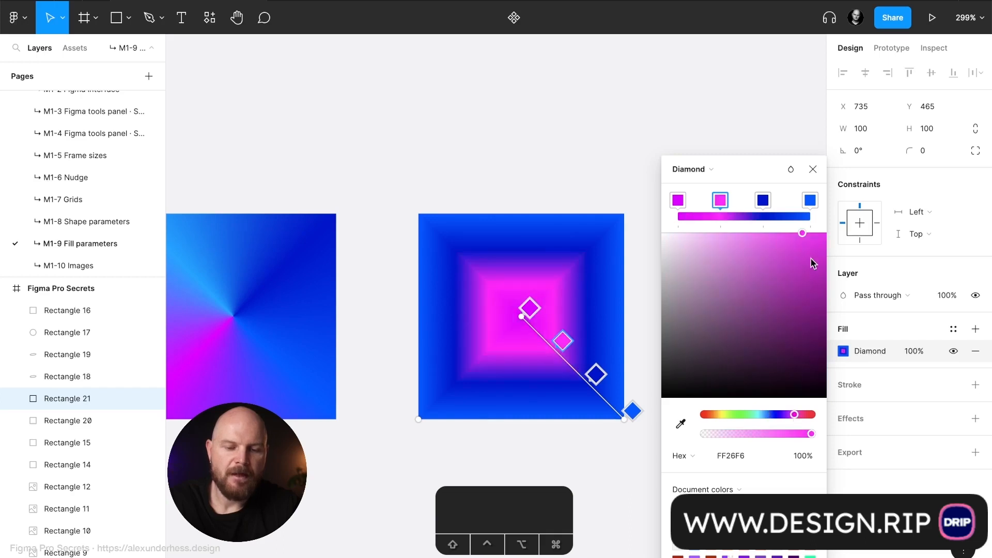
drag(811, 237, 842, 385)
Step: Recolor the diamond gradient's third stop dark purple 4F0080 and its outermost stop near-black 110022
click(764, 201)
click(787, 415)
click(810, 201)
click(785, 415)
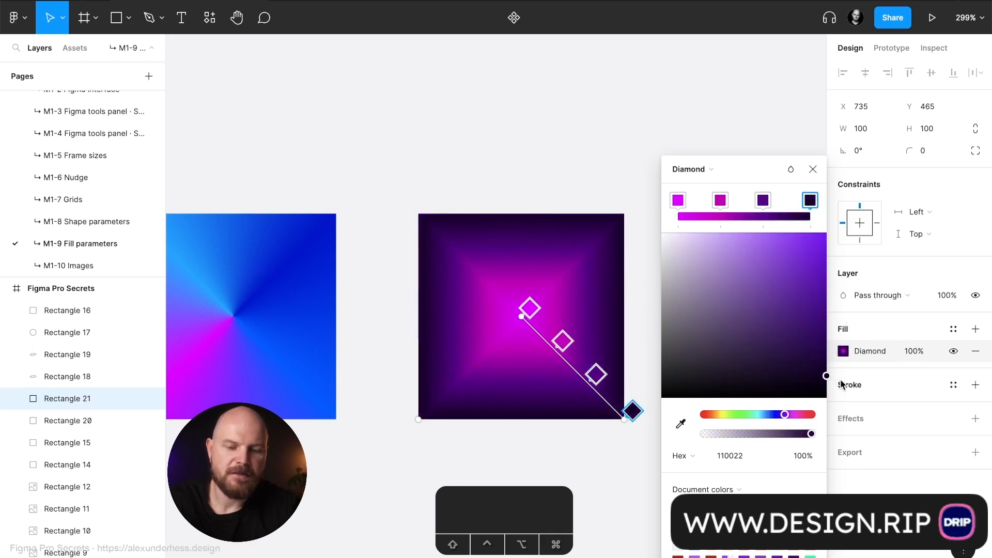
click(675, 202)
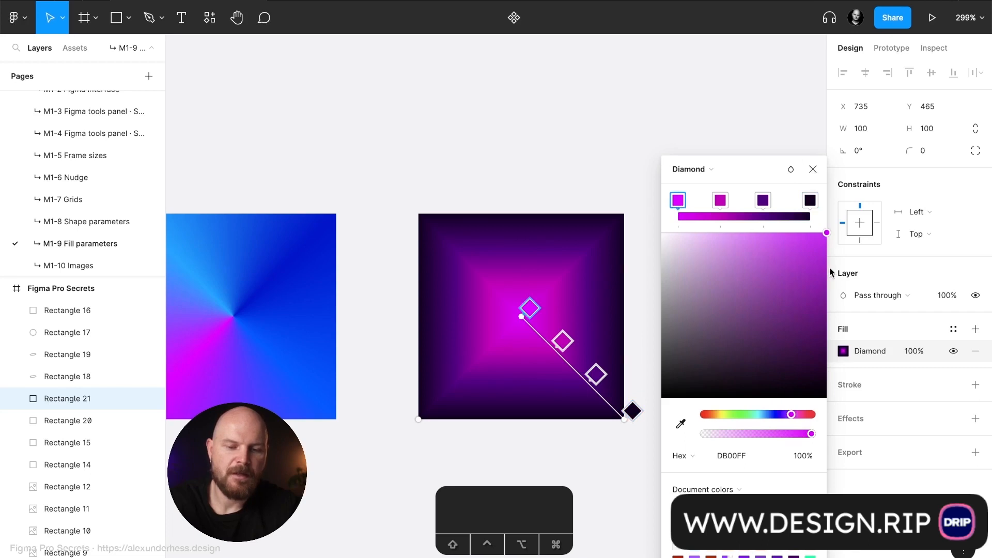
key(Escape)
click(672, 284)
scroll(672, 286, down, 5)
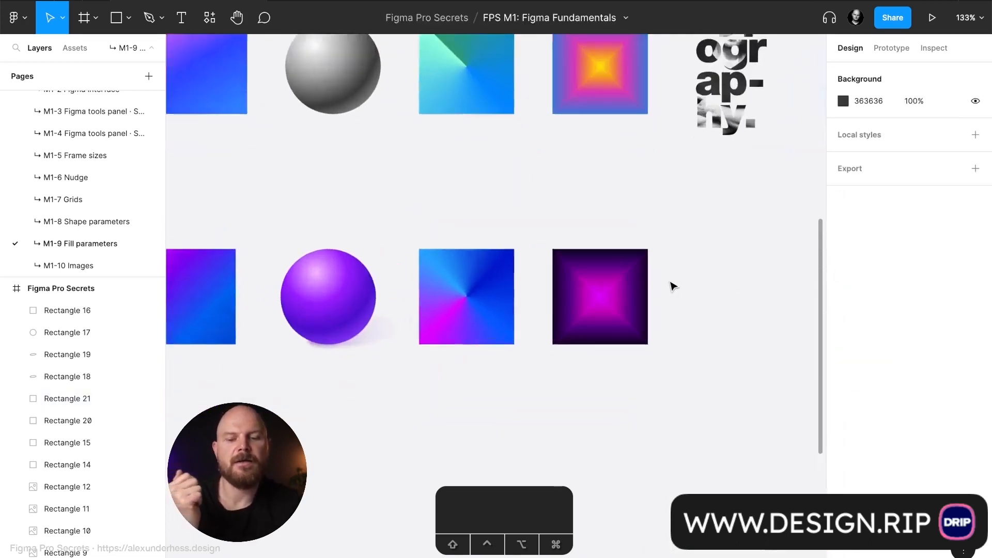
scroll(672, 286, up, 2)
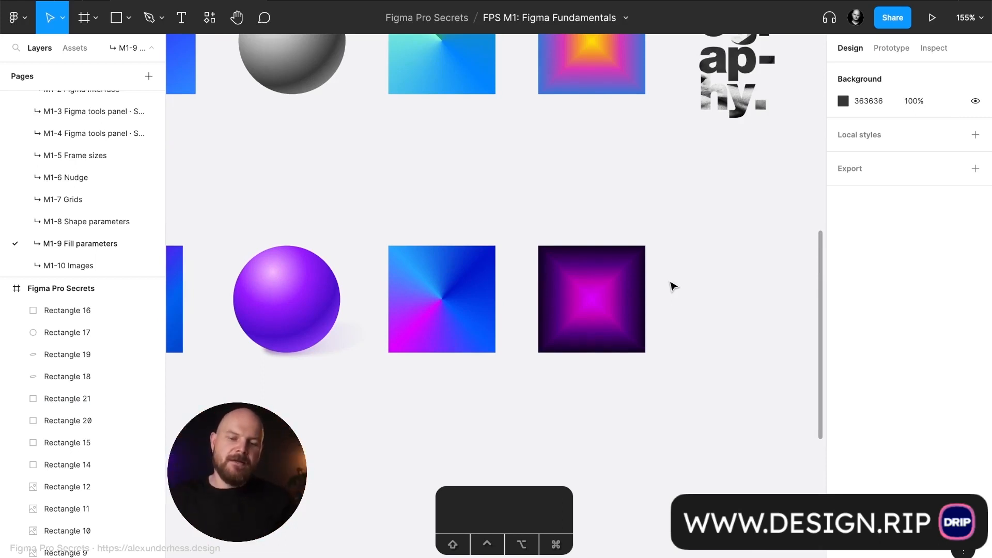
Step: Set the diamond gradient's outermost stop to 0% opacity and change its color to violet 8614F9
click(622, 295)
click(843, 351)
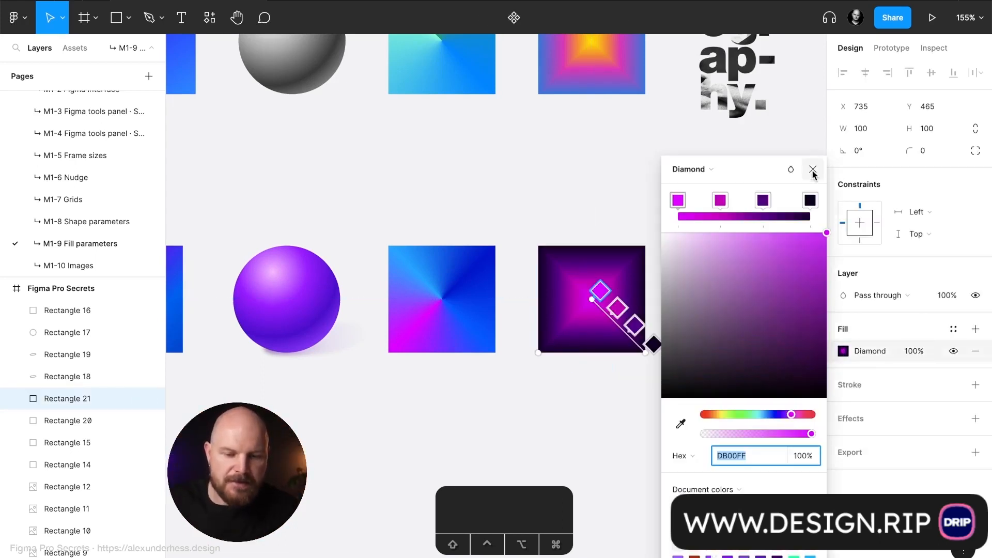
click(810, 200)
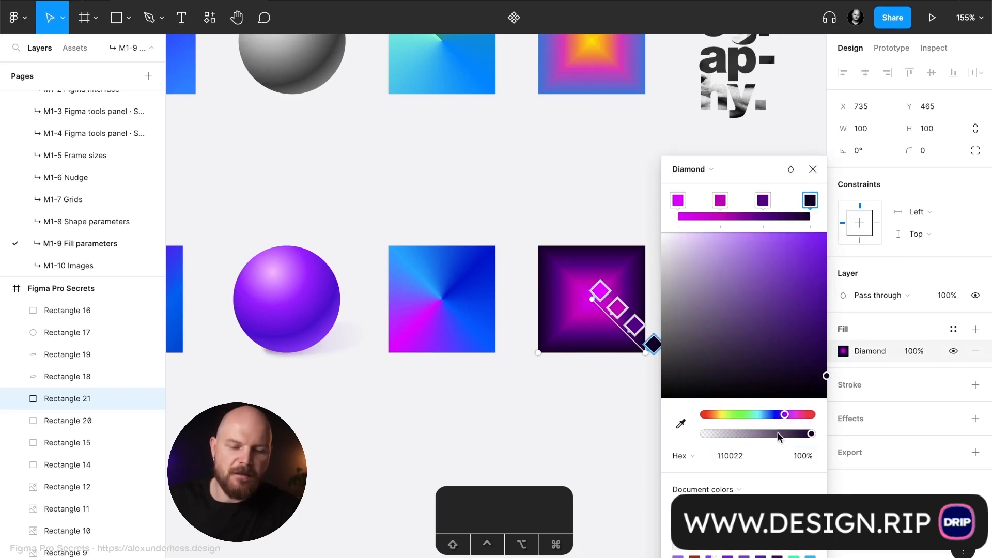
drag(780, 437, 693, 437)
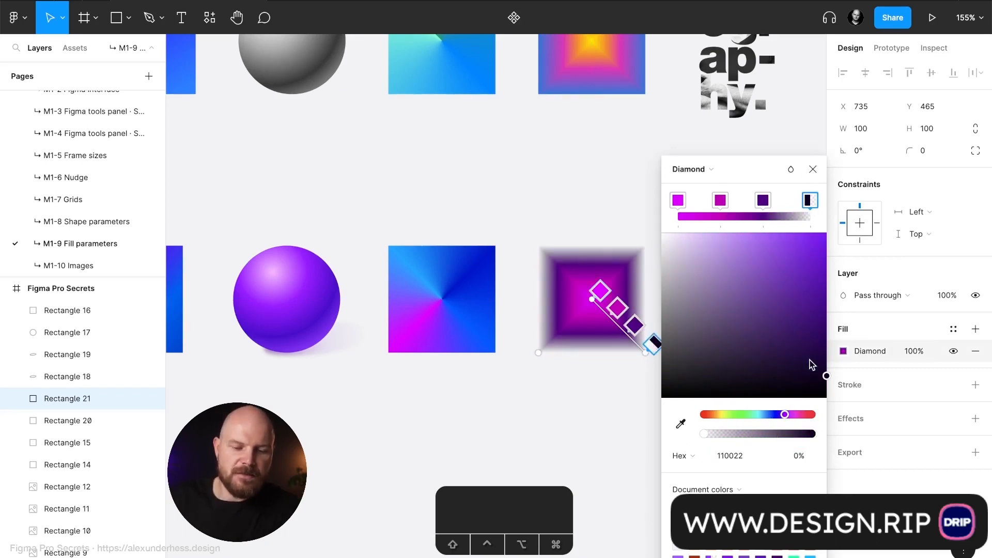
drag(812, 365, 814, 238)
Step: Delete the diamond gradient's dark purple third stop and recolor the transparent outer stop pink FF32EA
click(763, 201)
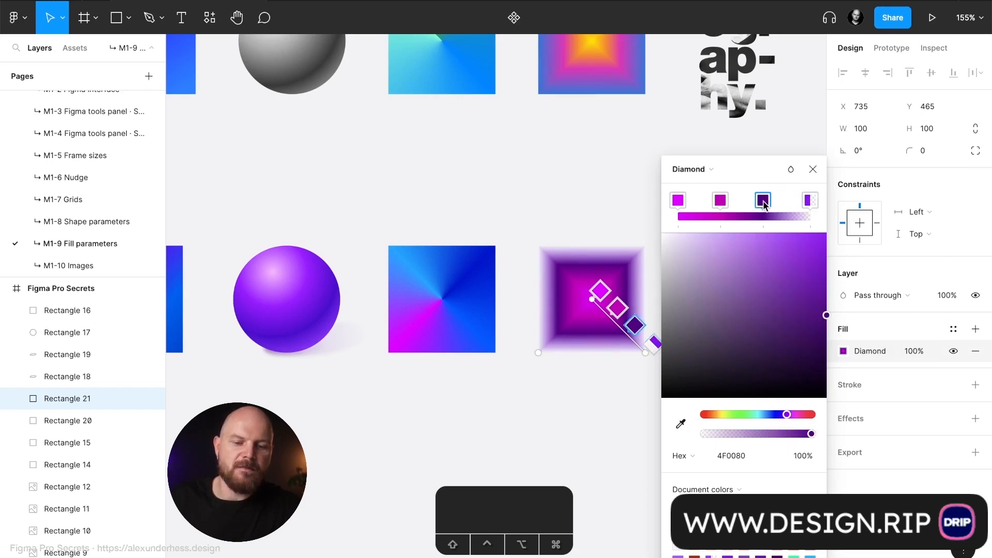
key(BackSpace)
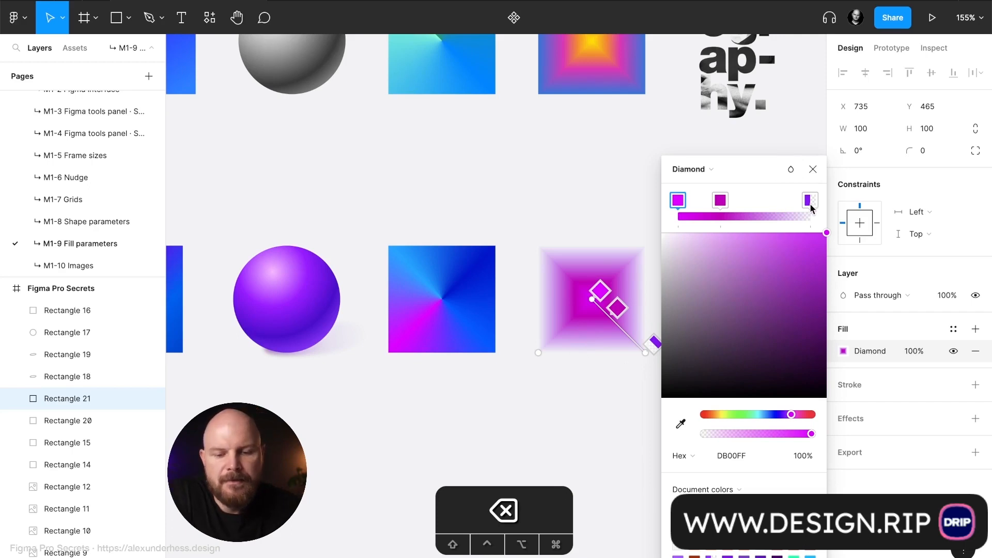
mouse_move(811, 207)
mouse_down()
mouse_move(774, 203)
mouse_move(810, 205)
mouse_up()
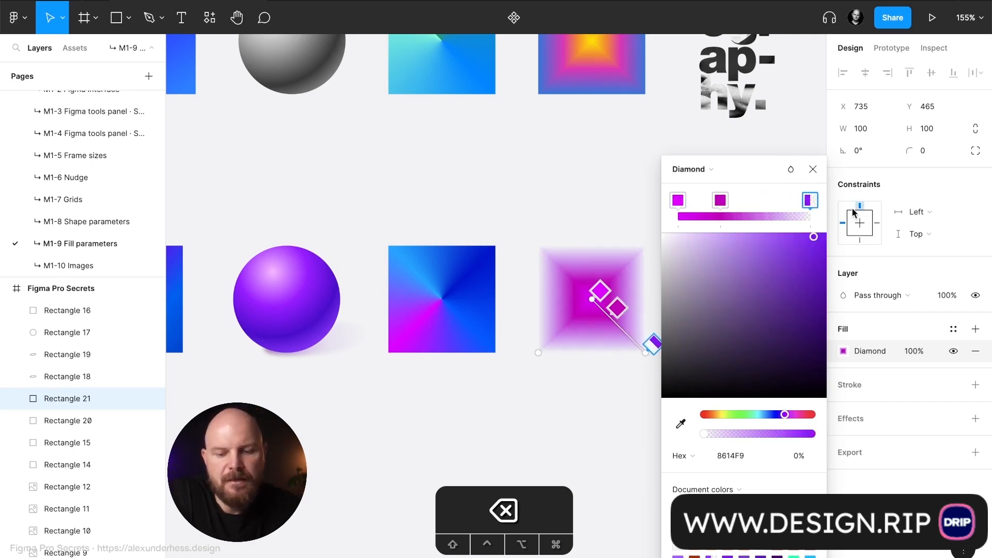
click(796, 415)
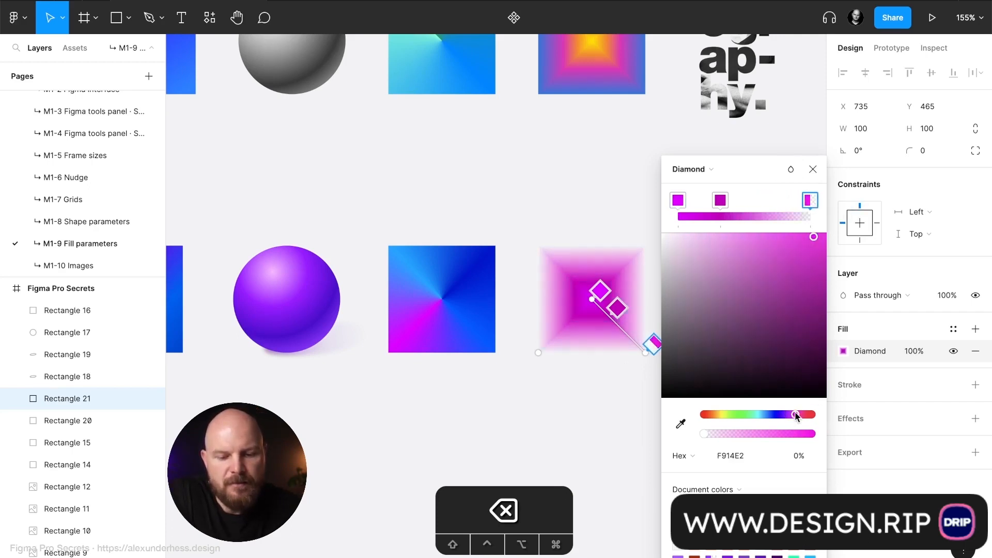
drag(804, 270, 795, 227)
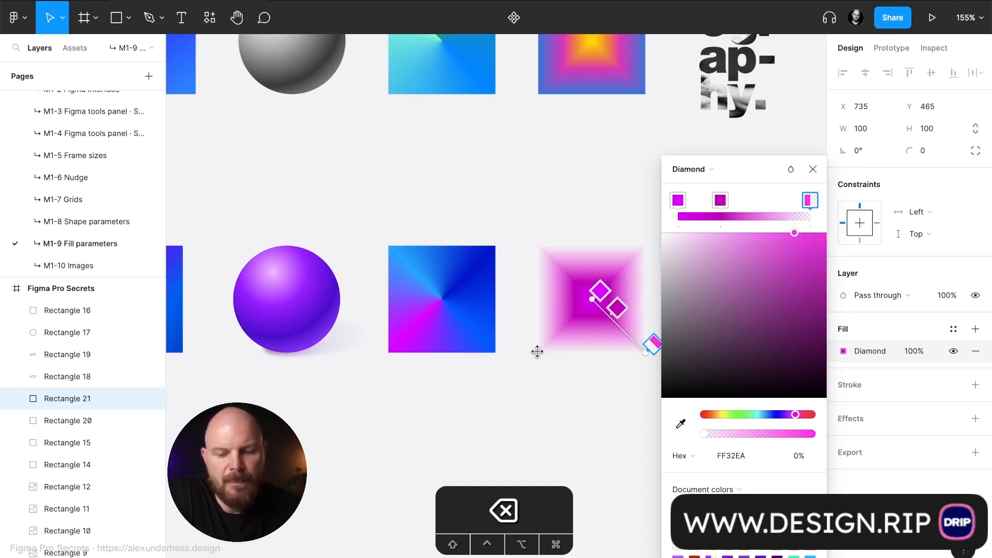
mouse_move(538, 353)
mouse_down()
mouse_move(470, 418)
mouse_move(560, 306)
mouse_move(537, 351)
mouse_up()
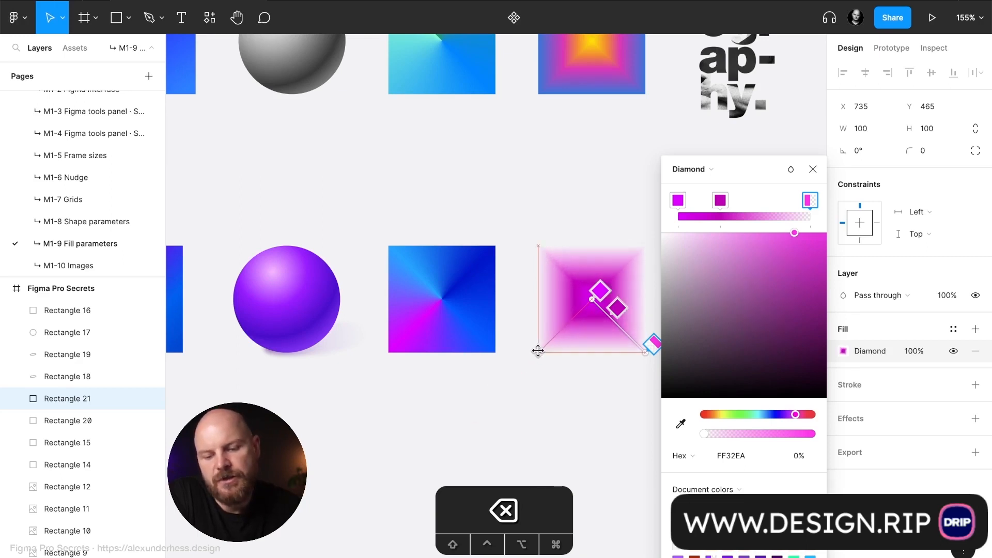
click(813, 169)
click(706, 246)
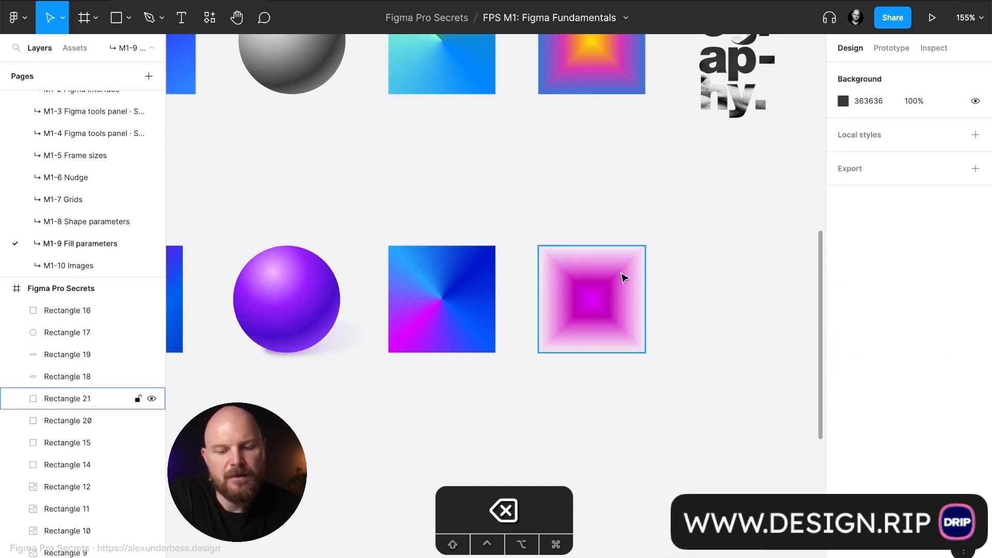
Step: Try scaling the diamond-gradient square down about its centre to 30 × 30 and rotating it 28.77° into a small star
click(615, 284)
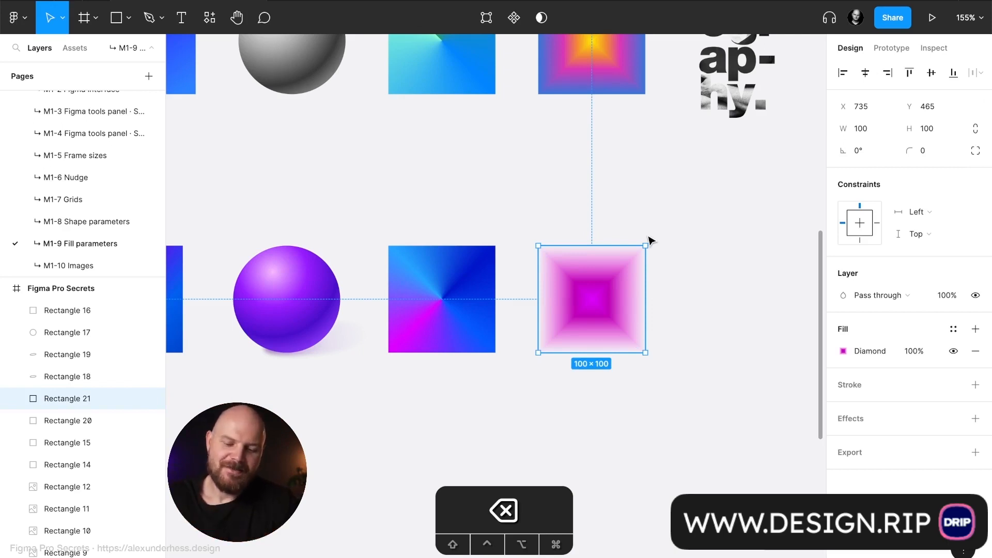
key(k)
drag(645, 246, 620, 290)
click(671, 305)
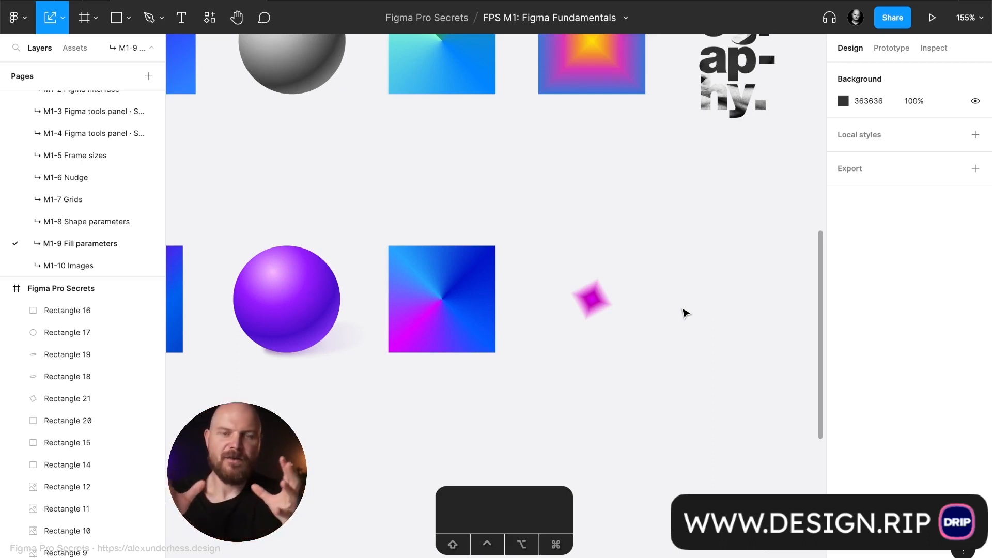
click(615, 310)
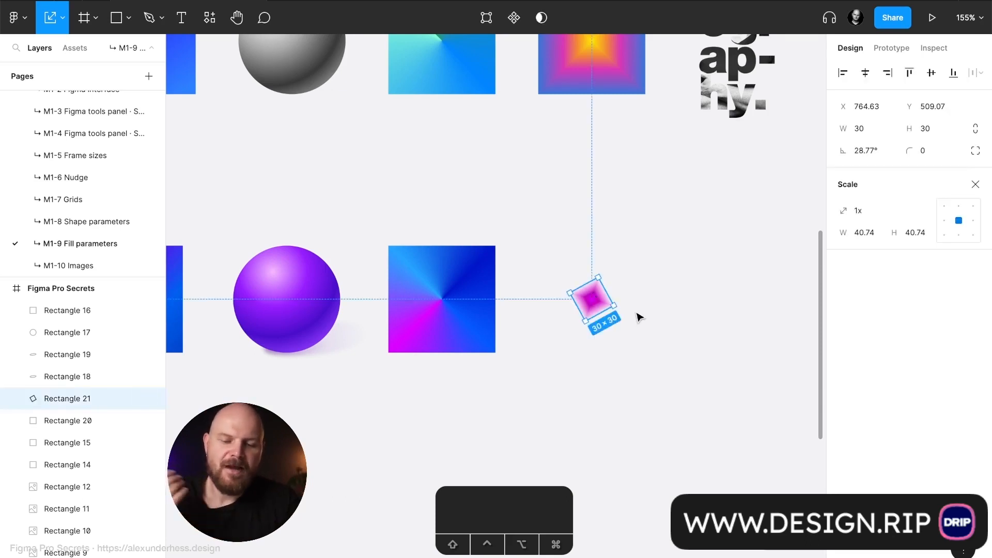
Step: Undo the scaling and rotation of the diamond-gradient square and deselect it
key(super+z)
key(super+z)
key(super+z)
key(super+z)
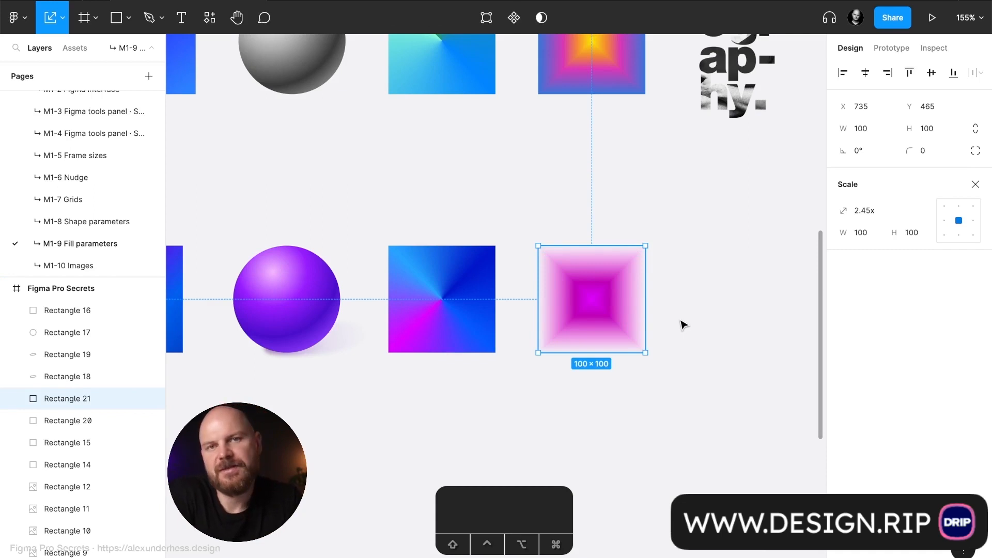
click(684, 325)
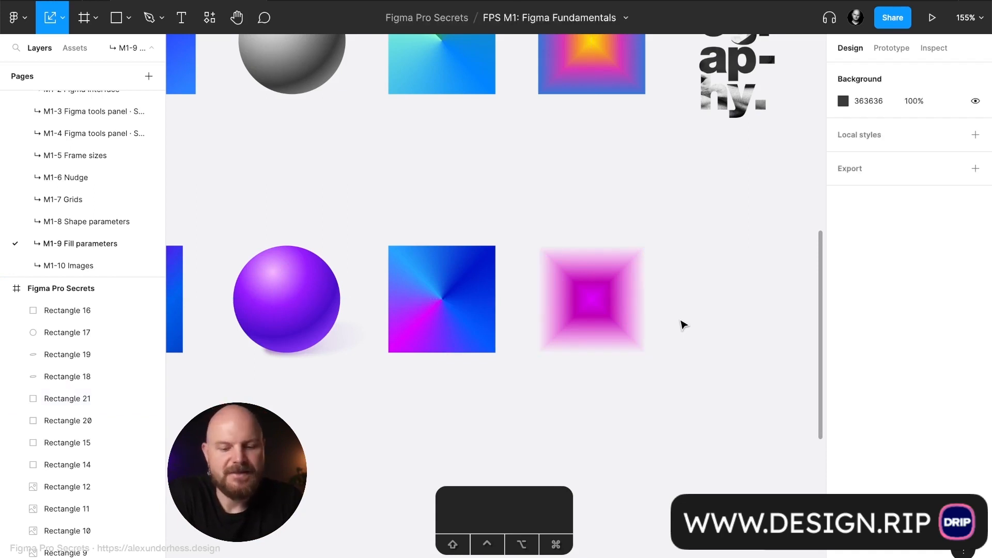
click(627, 308)
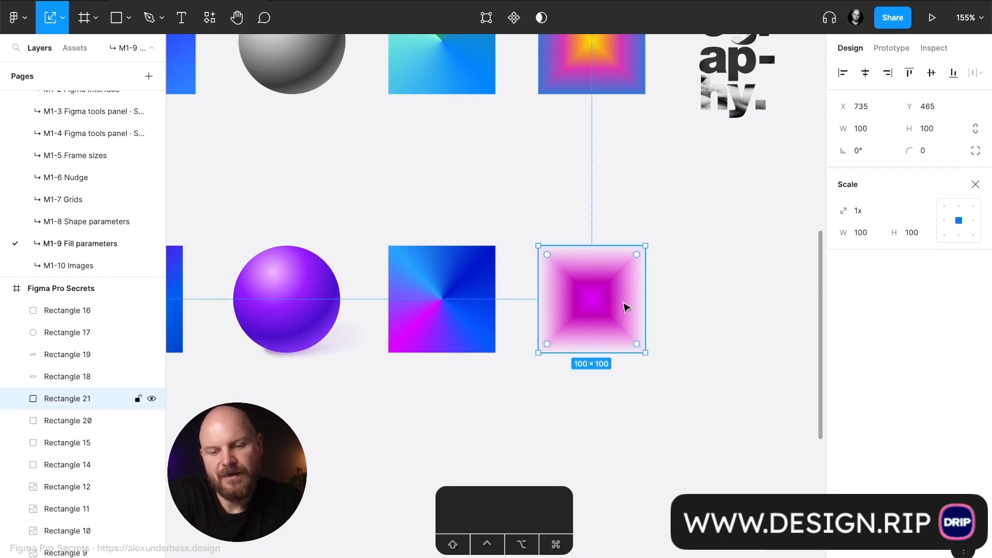
scroll(603, 293, up, 5)
click(552, 198)
scroll(651, 395, down, 2)
scroll(651, 396, right, 2)
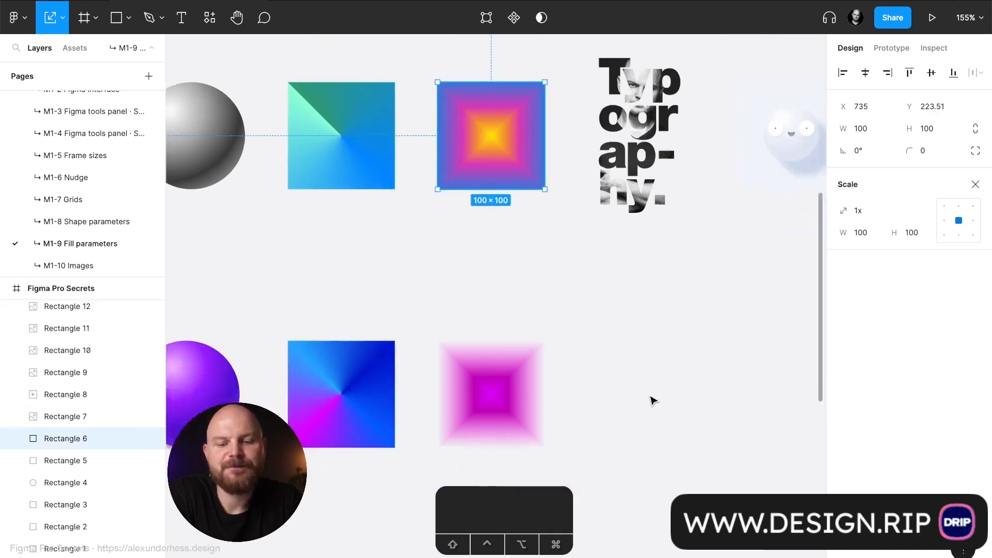
click(485, 330)
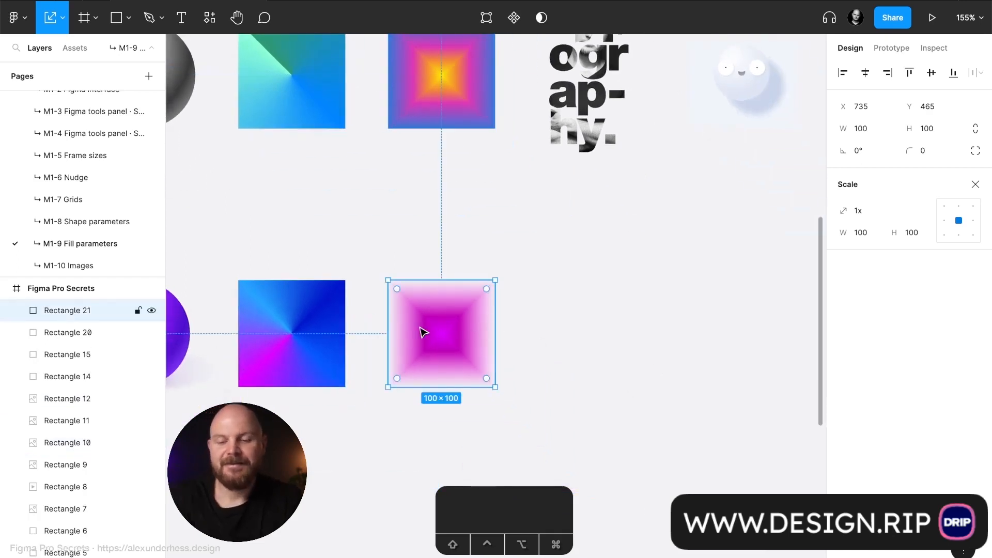
drag(410, 351, 560, 350)
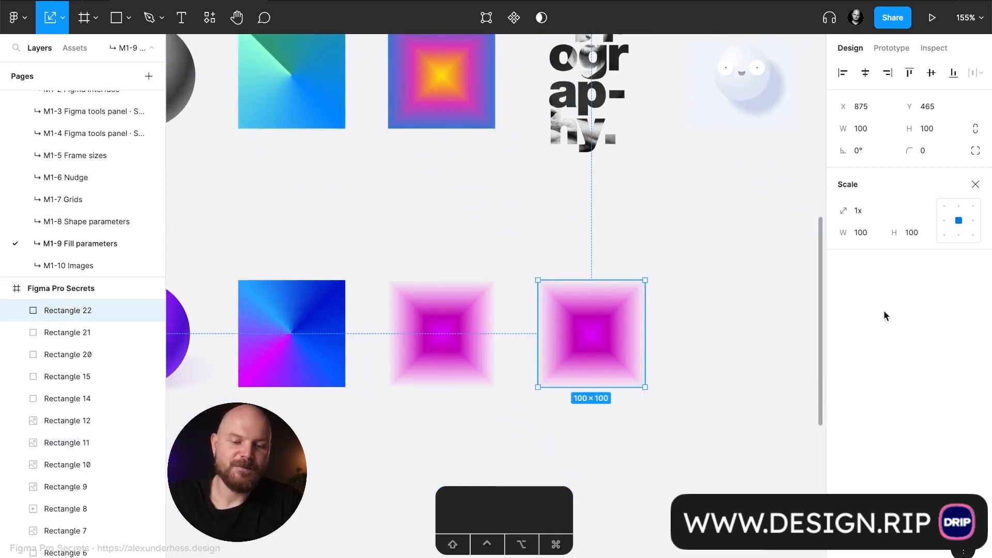
click(975, 185)
click(843, 351)
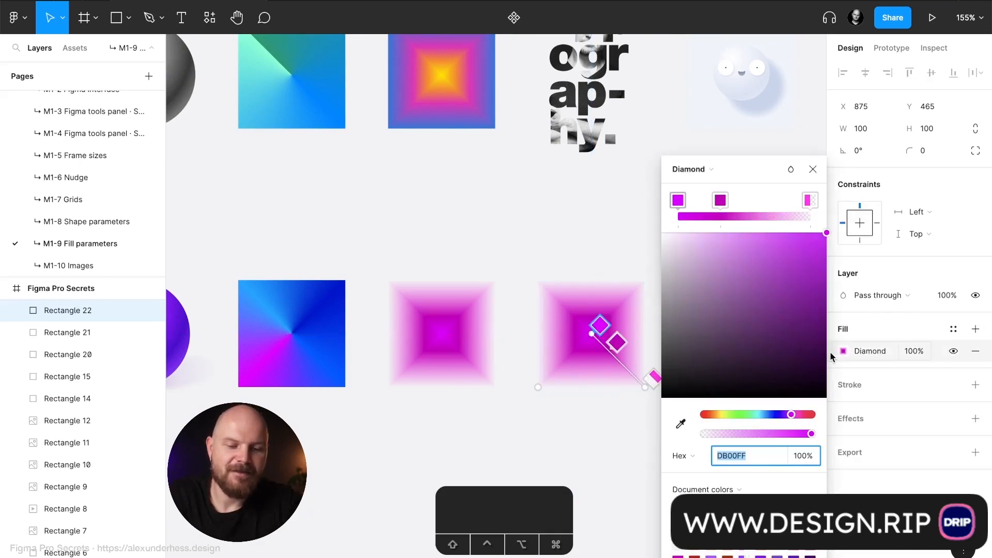
click(690, 169)
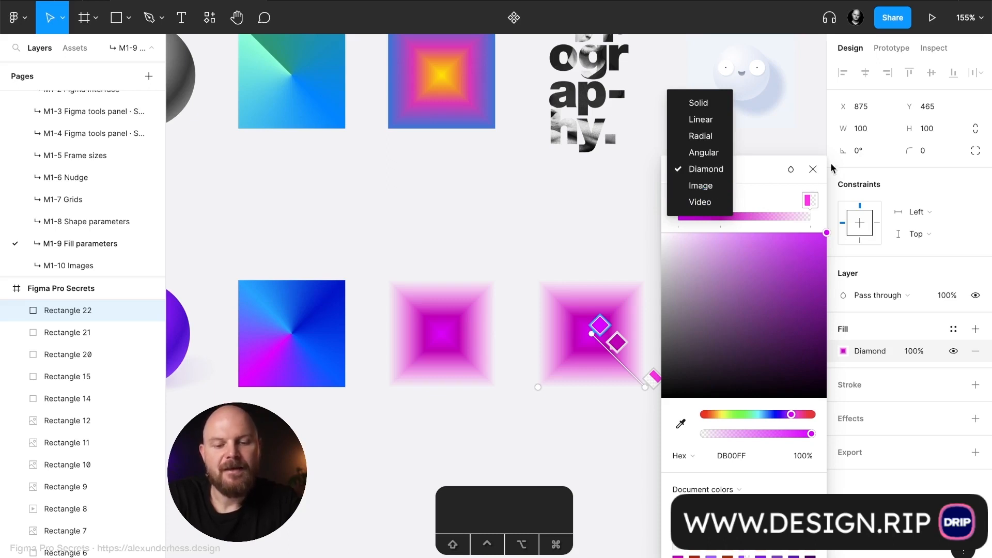
click(813, 170)
click(813, 169)
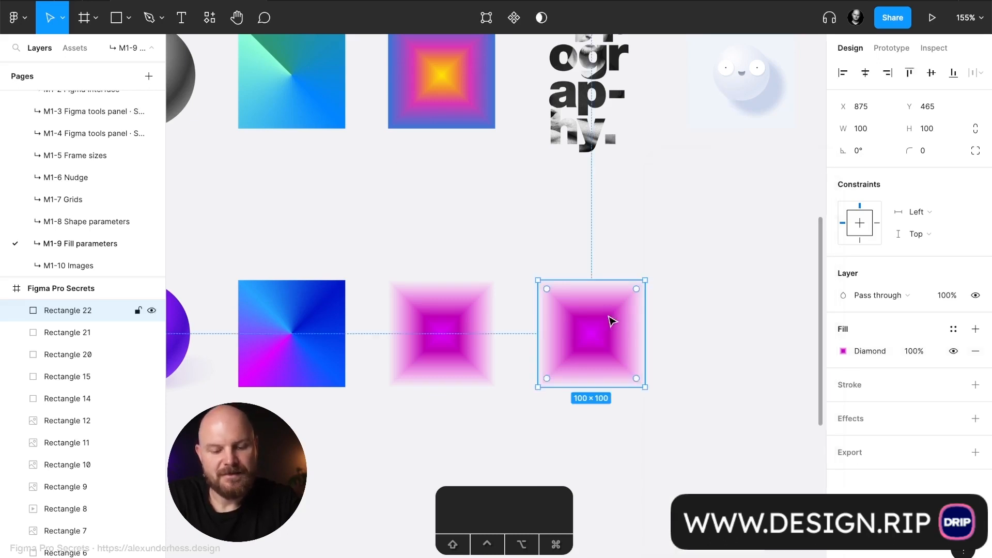
key(BackSpace)
Step: Duplicate the pink-to-blue linear-gradient square in the second row and place the copy directly below it at Y 614
scroll(612, 323, left, 10)
scroll(613, 327, right, 3)
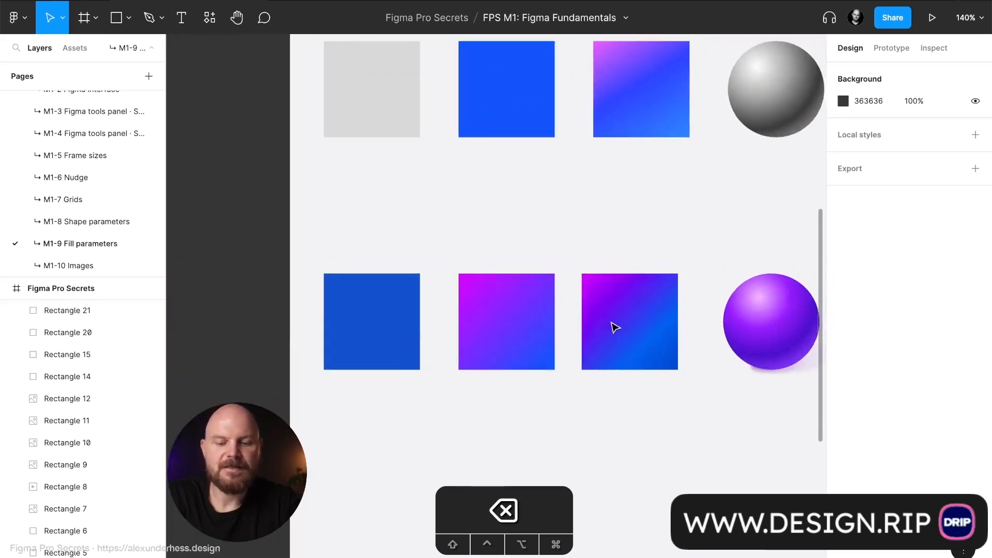
click(496, 329)
scroll(496, 329, down, 2)
drag(461, 262, 460, 394)
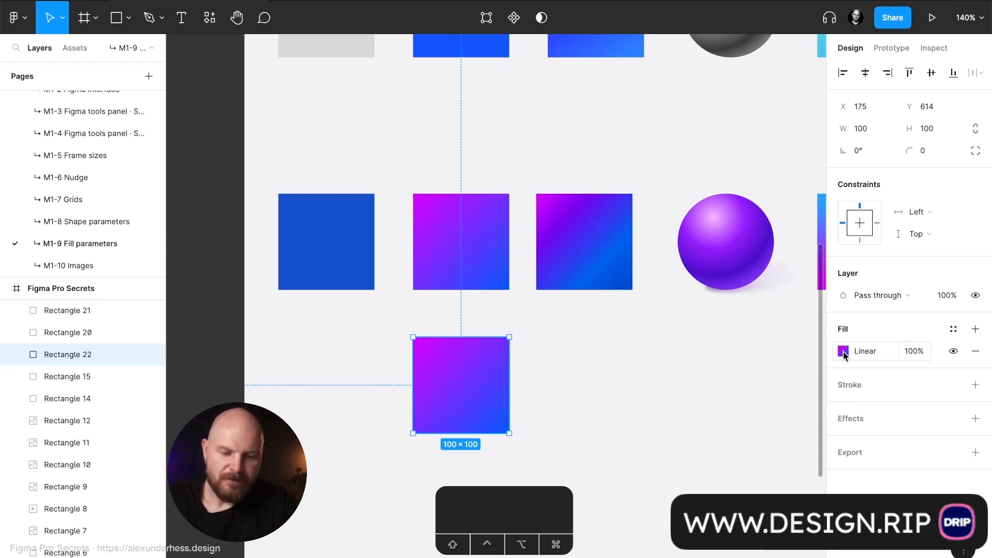
Step: Add a second, solid fill above the copied square's gradient, colored red FF0000 at 50% opacity
click(976, 330)
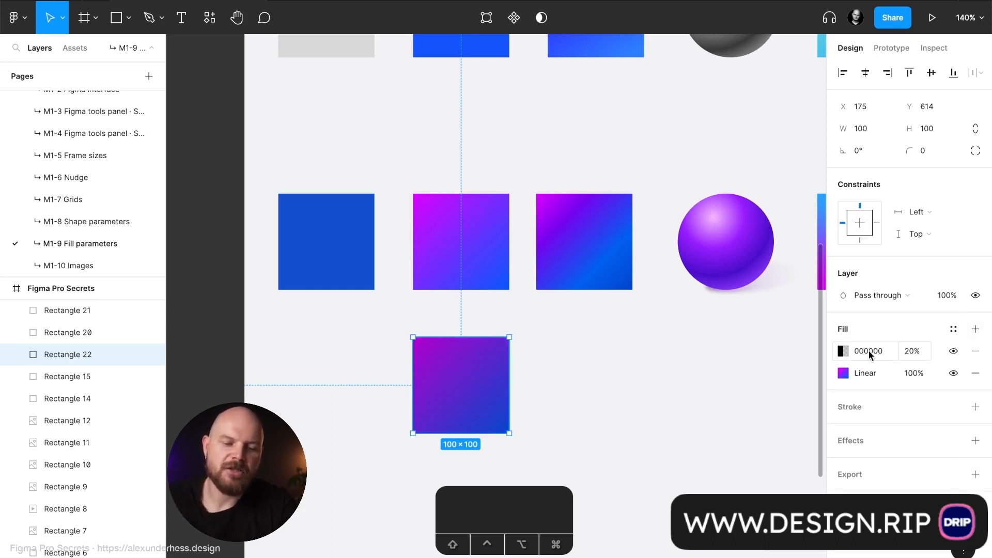
click(843, 351)
drag(781, 318, 832, 238)
click(814, 220)
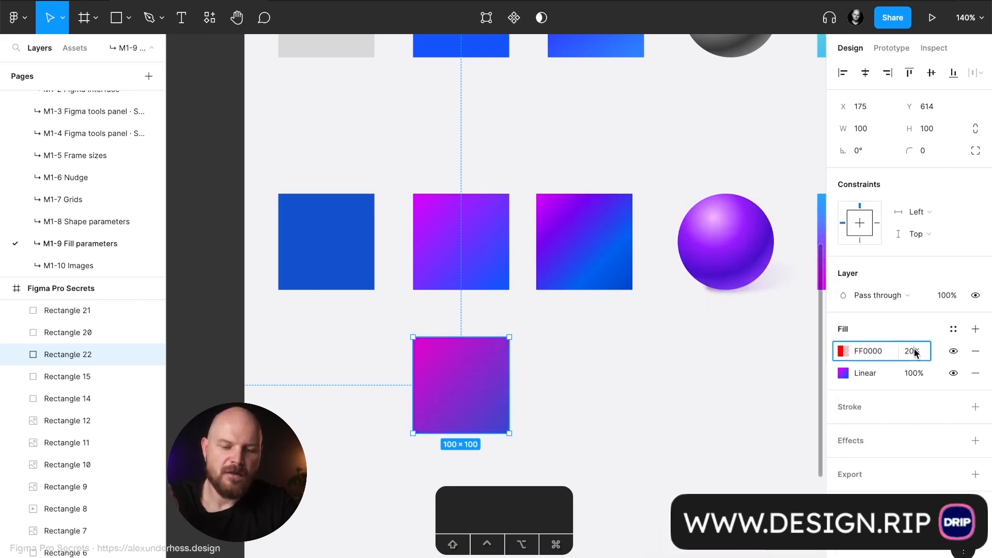
text(50)
key(Return)
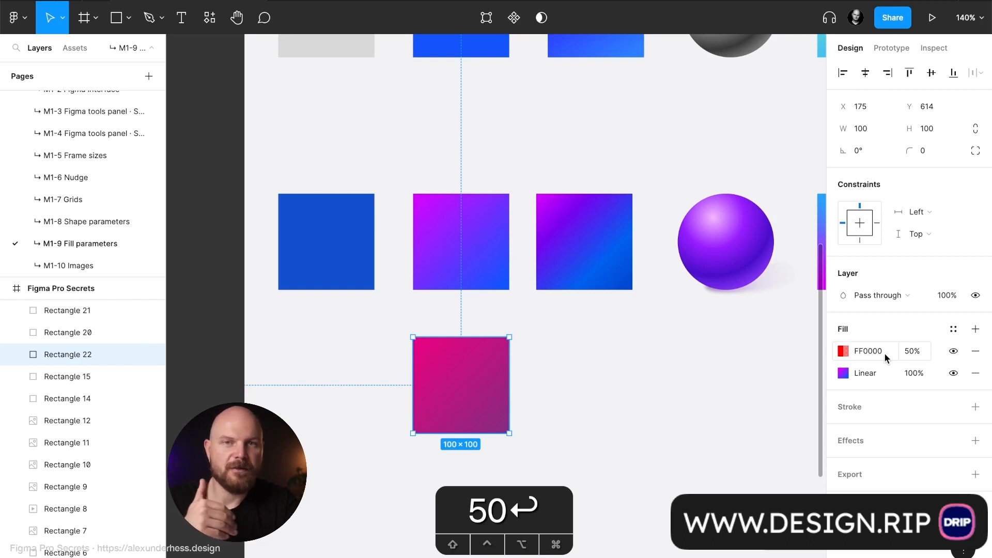
Step: Preview the blend modes available for the square's red fill and keep it on Normal
click(844, 352)
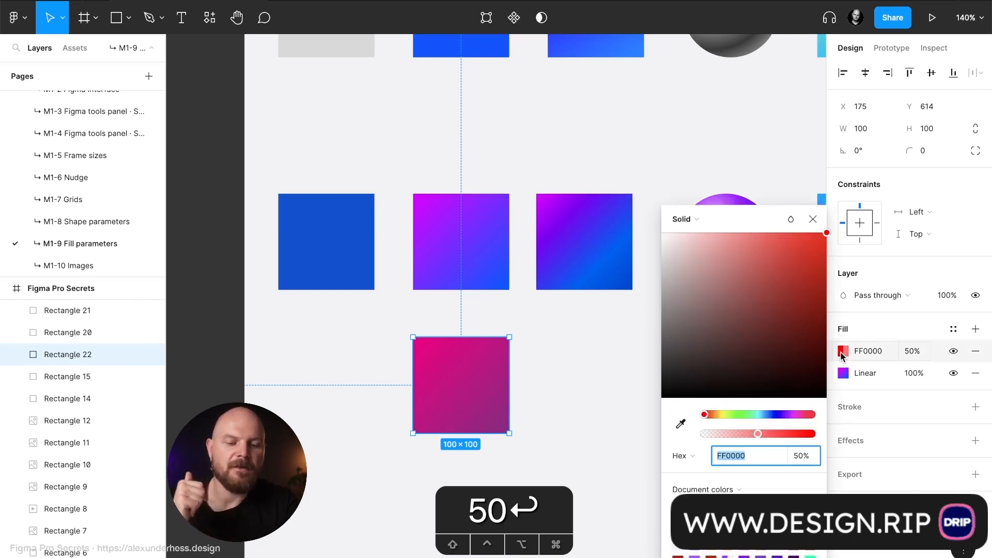
click(791, 221)
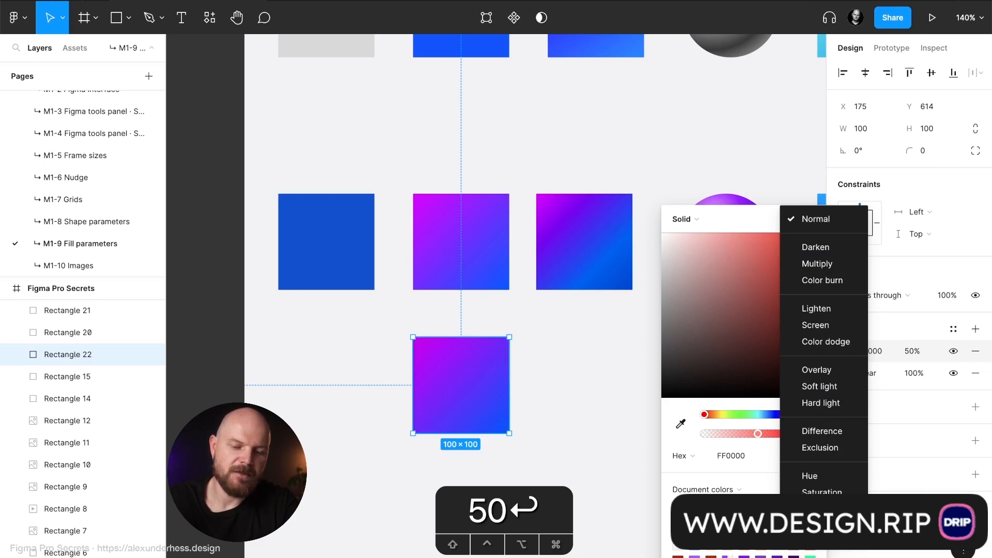
click(805, 221)
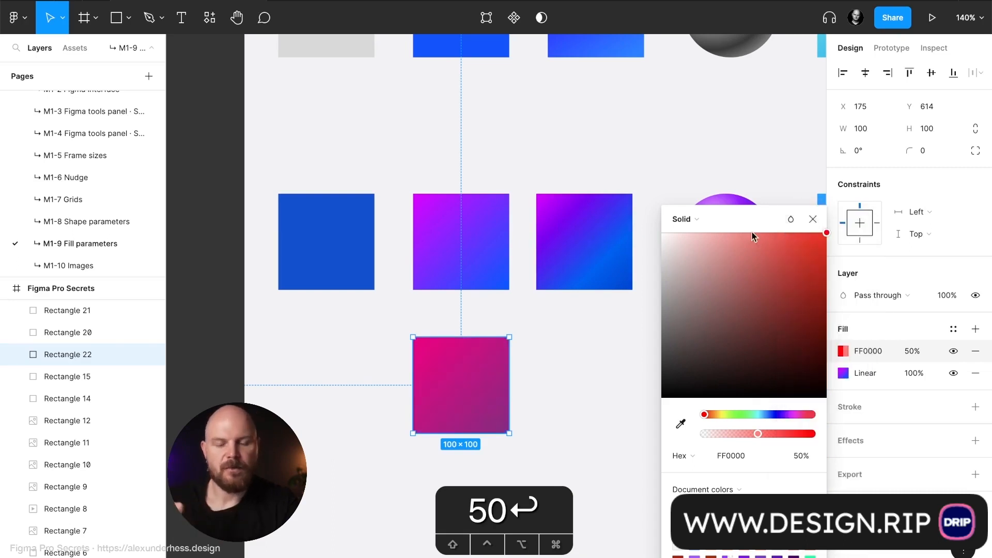
click(813, 219)
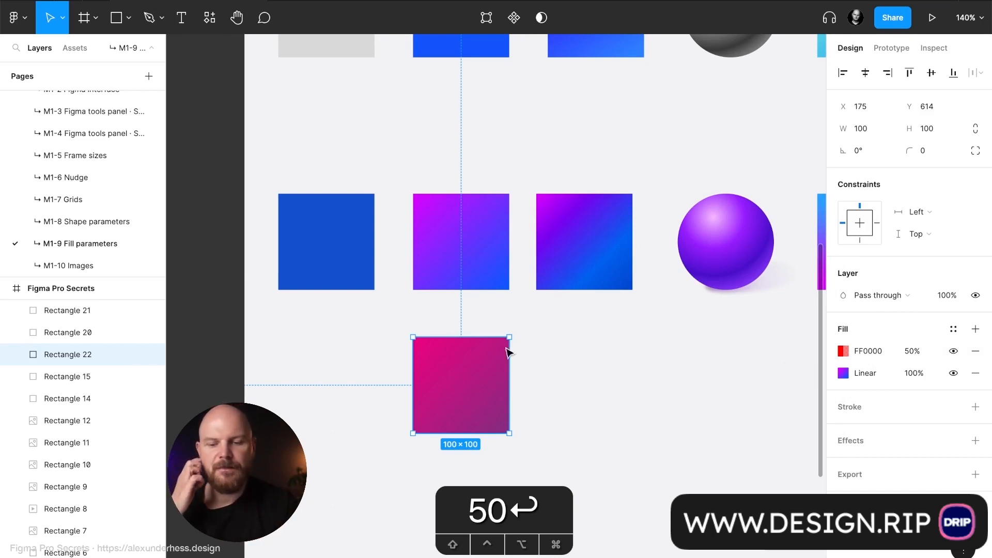
scroll(483, 340, down, 5)
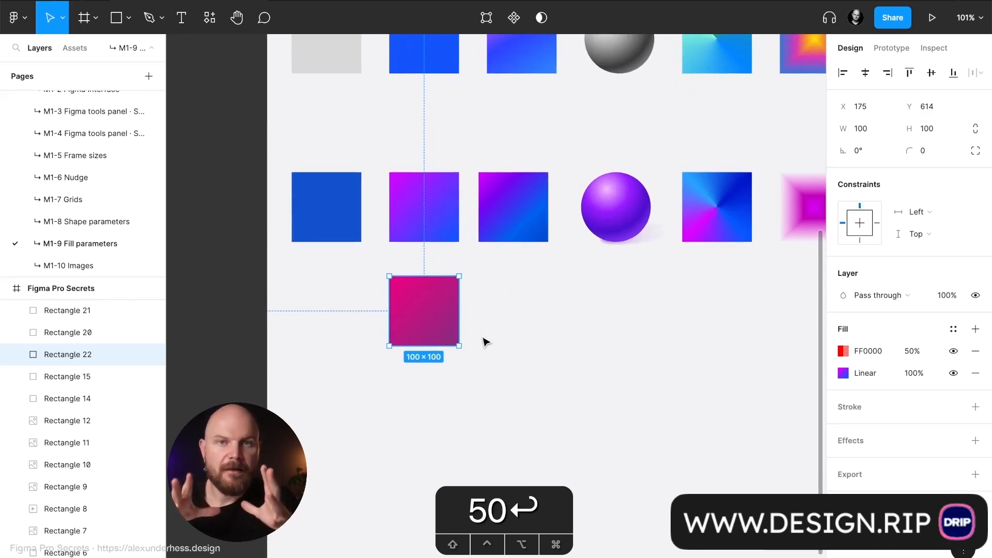
Step: Change the square's red fill to a linear gradient and darken its opaque stop to 8D0000
click(842, 350)
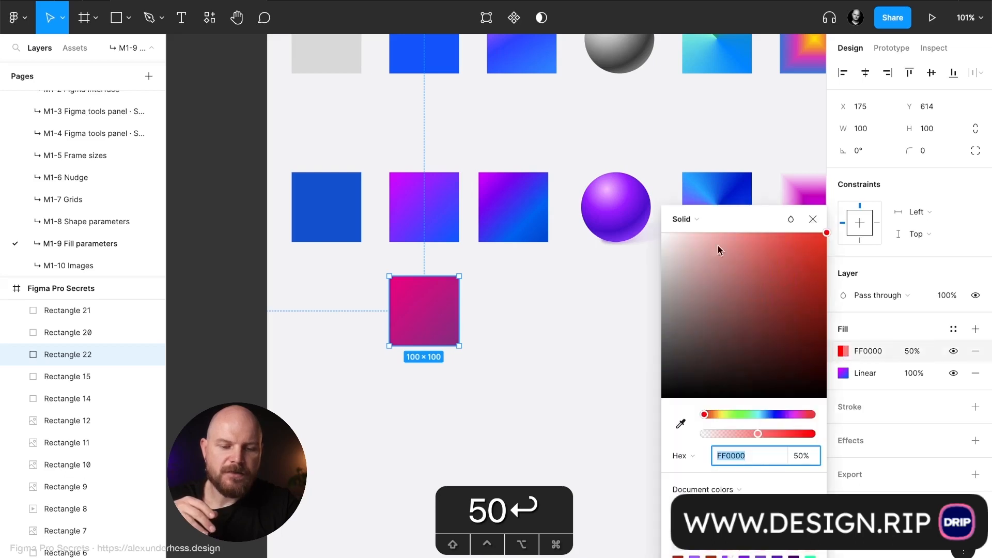
click(703, 223)
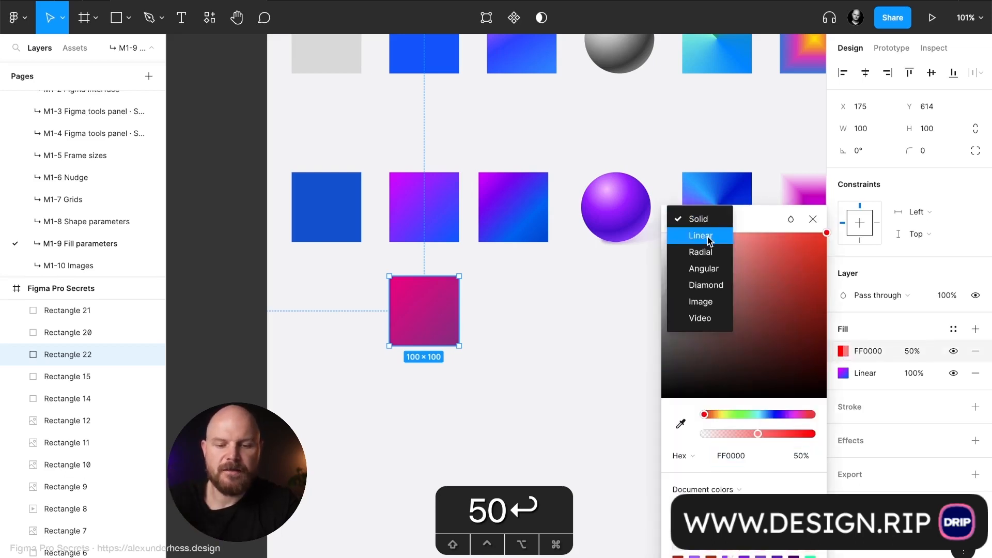
click(702, 236)
scroll(421, 304, up, 5)
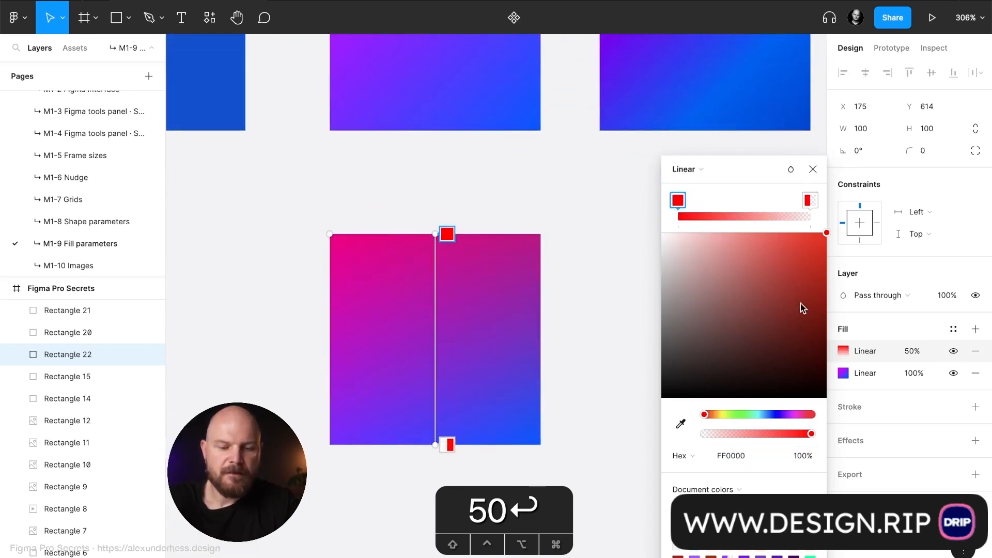
drag(804, 308, 853, 314)
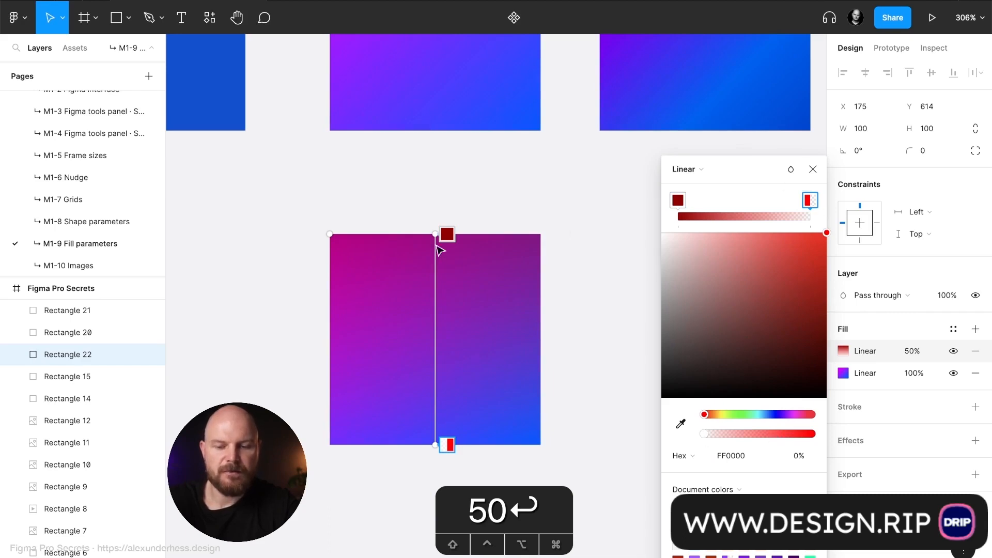
Step: Reverse the red overlay gradient so it runs from transparent at the square's upper edge to dark red at its lower edge
mouse_move(435, 235)
mouse_down()
mouse_move(352, 336)
mouse_move(389, 451)
mouse_move(434, 212)
mouse_move(446, 235)
mouse_move(436, 234)
mouse_up()
drag(388, 450, 435, 444)
mouse_move(678, 202)
mouse_down()
mouse_move(758, 212)
mouse_move(678, 202)
mouse_up()
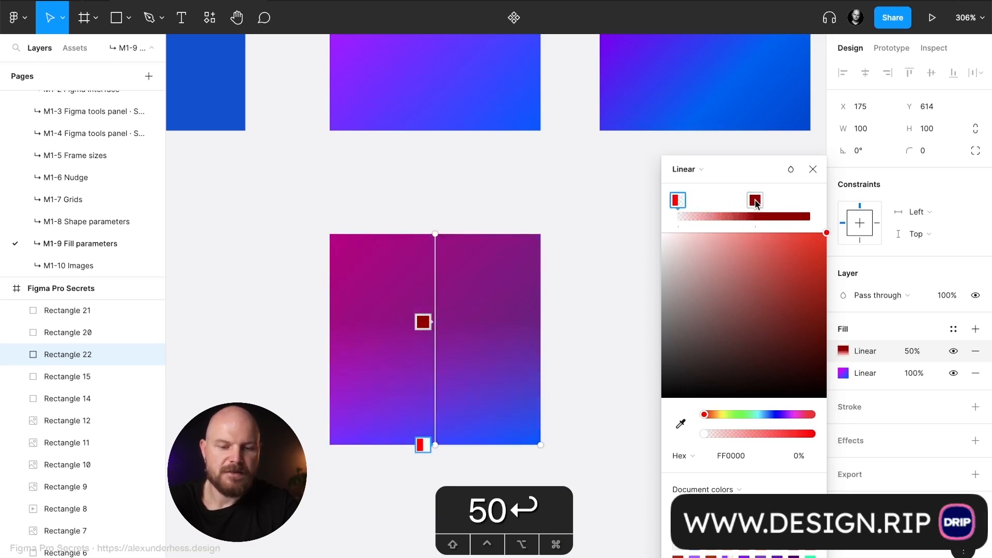
drag(756, 202, 818, 206)
mouse_move(678, 201)
mouse_down()
mouse_move(764, 201)
mouse_move(679, 201)
mouse_up()
drag(750, 201, 809, 200)
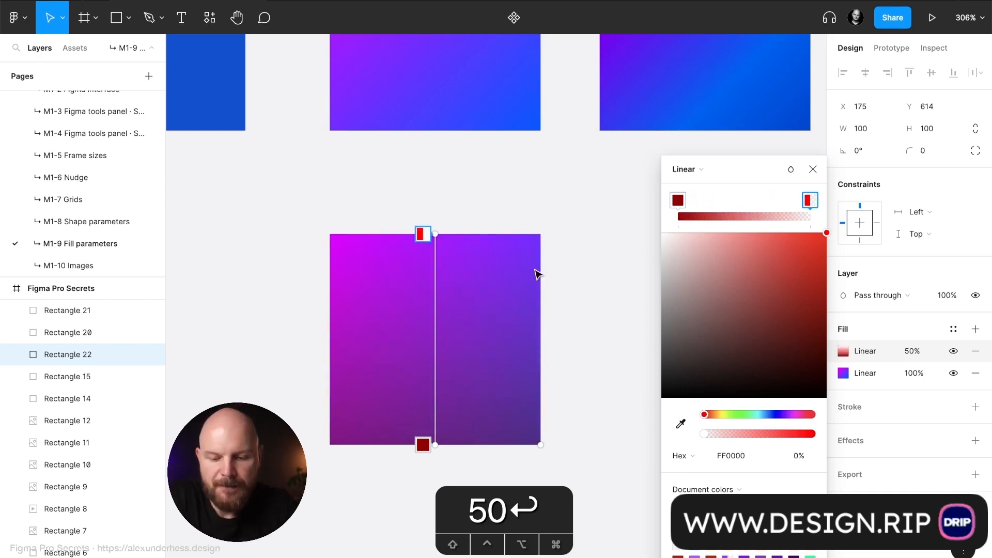
click(678, 200)
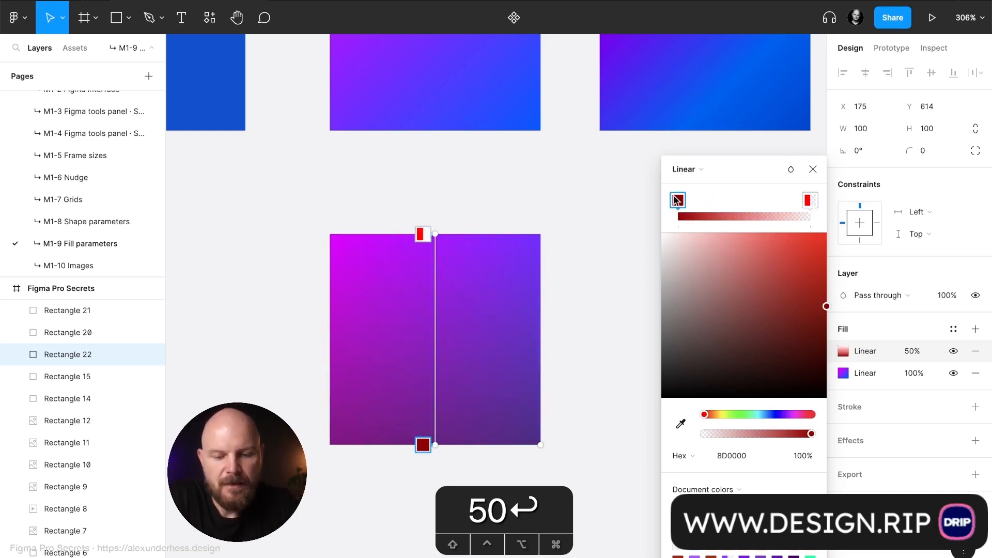
Step: Set the red overlay gradient fill's opacity to 100%
click(813, 169)
click(922, 351)
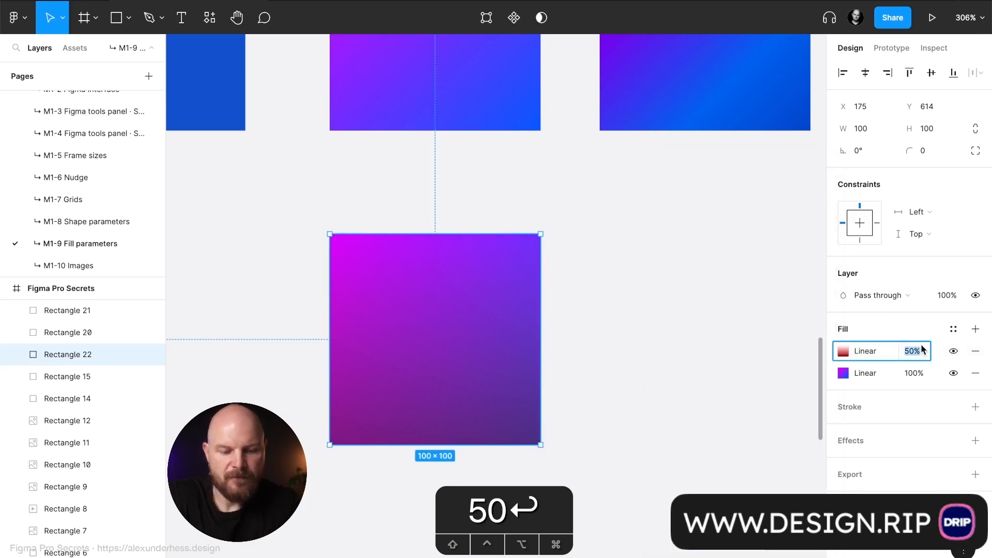
text(100)
key(Return)
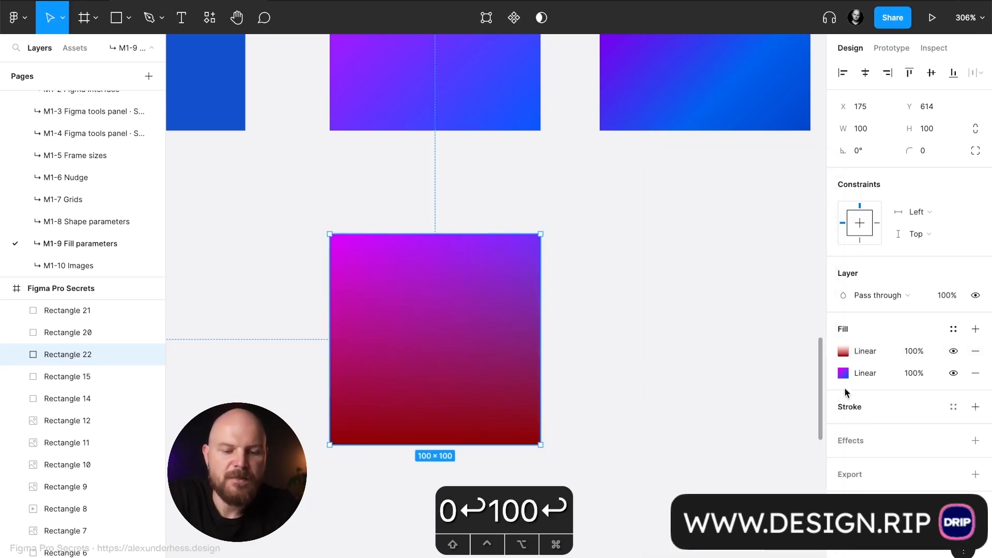
Step: Darken the overlay gradient's opaque stop to 3C0000 and transparent stop to 700000, and move its transparent end down to the square's centre
click(842, 351)
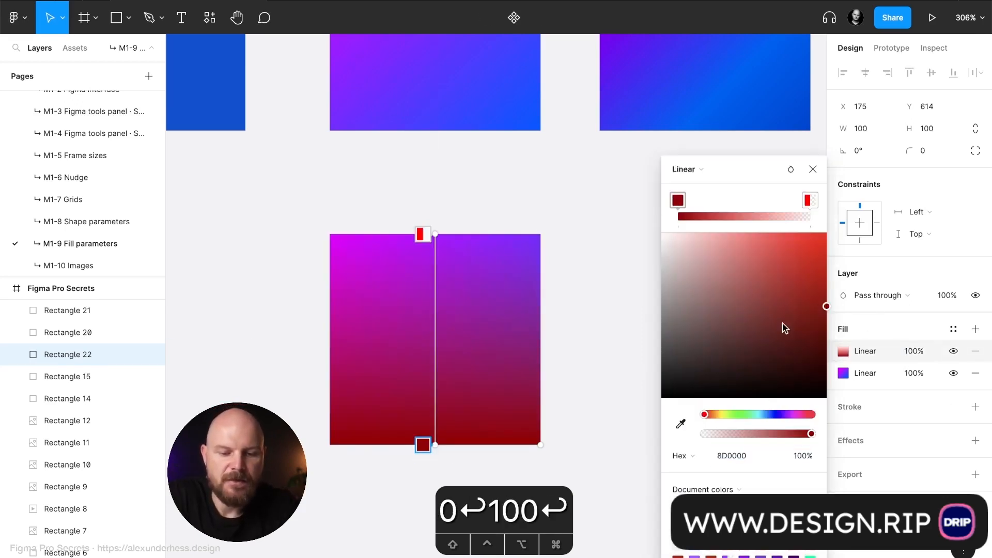
mouse_move(782, 328)
mouse_down()
mouse_move(827, 359)
mouse_move(828, 333)
mouse_move(841, 332)
mouse_up()
click(809, 200)
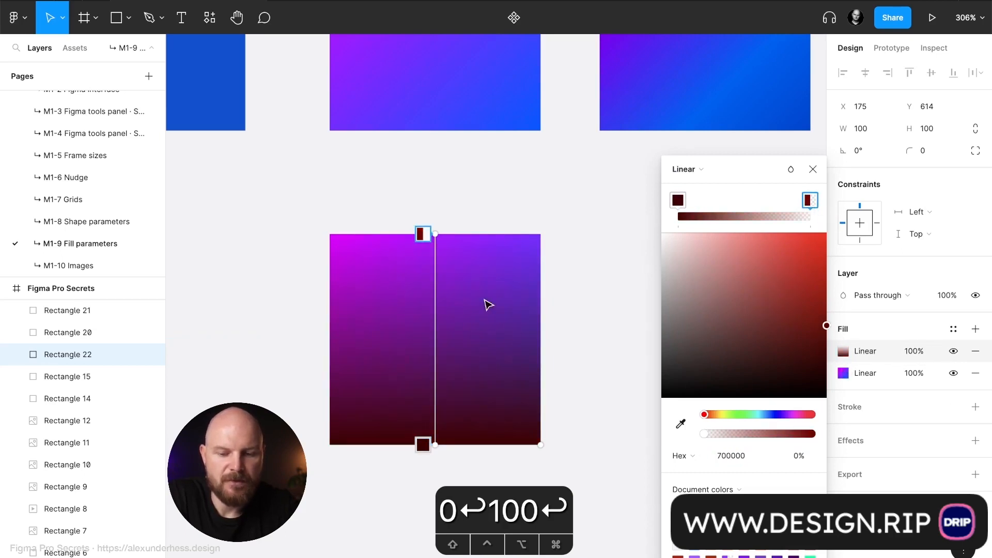
drag(436, 234, 436, 339)
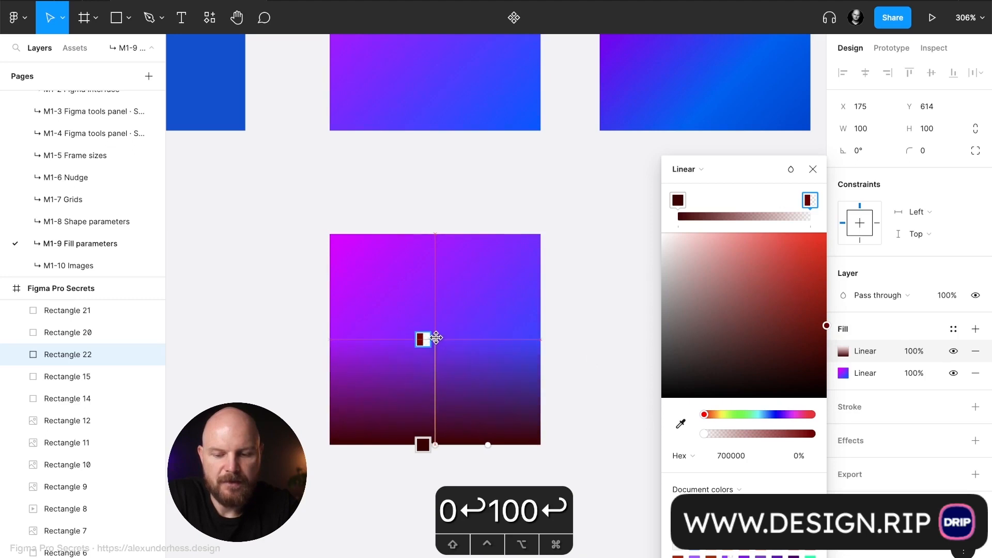
click(813, 169)
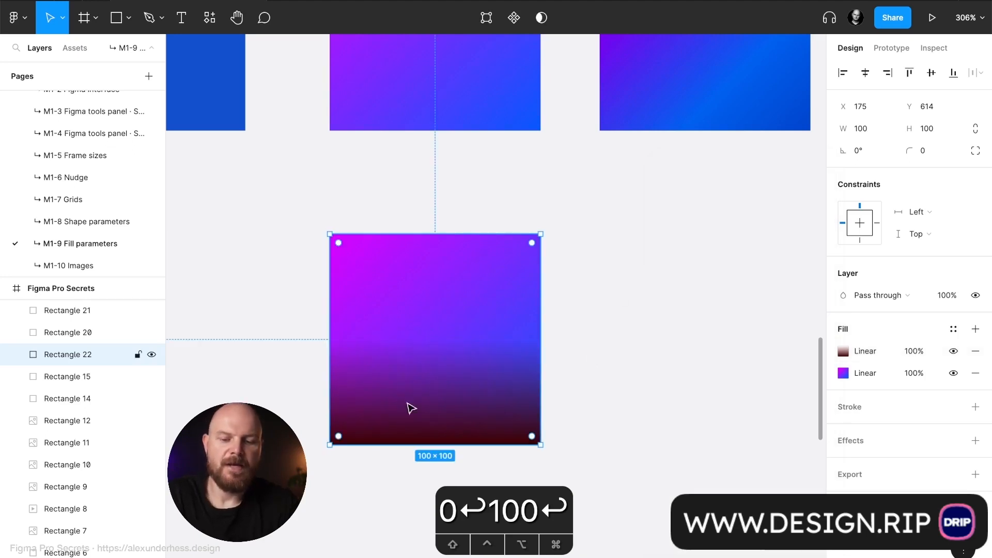
Step: Add the word "Text" at font size 20 and place it over the dark lower part of the square
key(t)
click(390, 412)
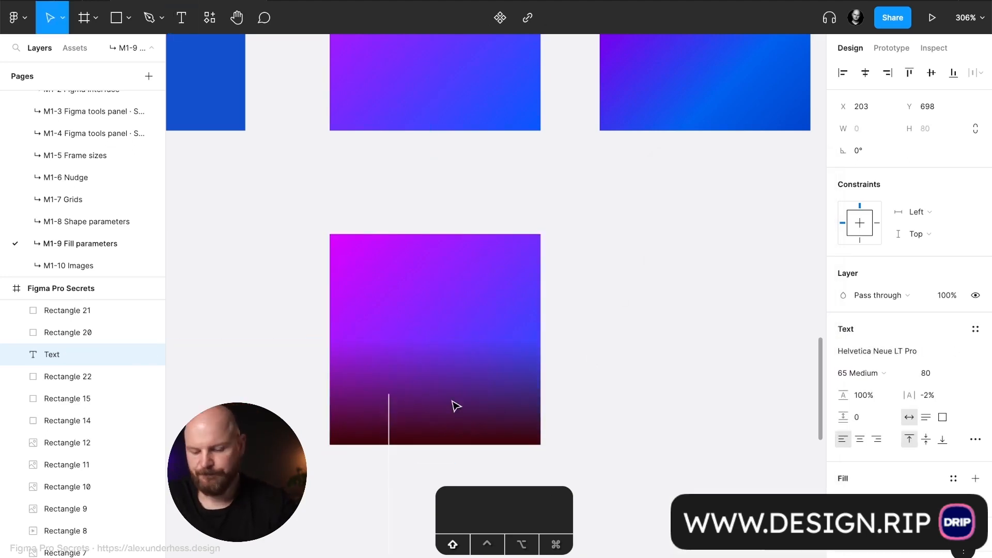
text(Text)
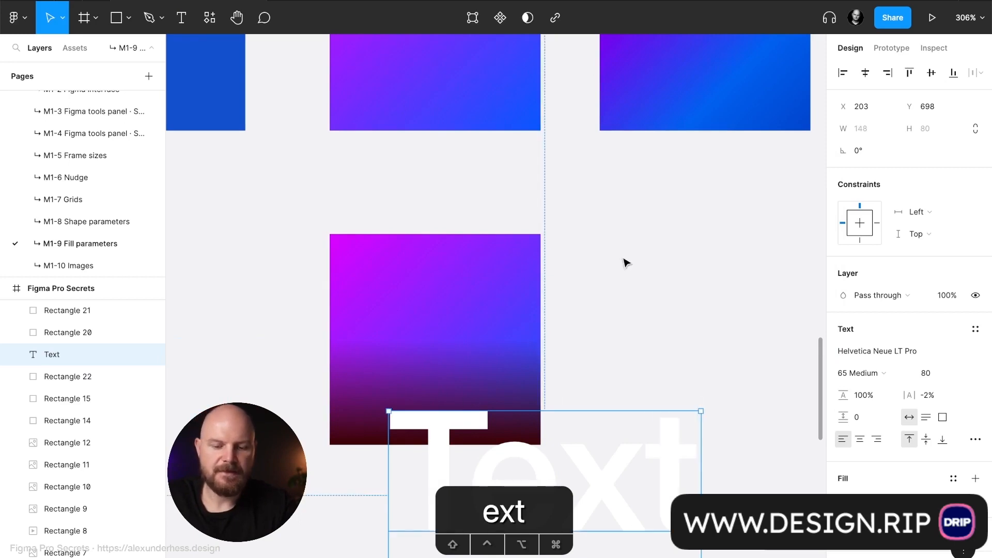
click(925, 373)
text(20)
key(Return)
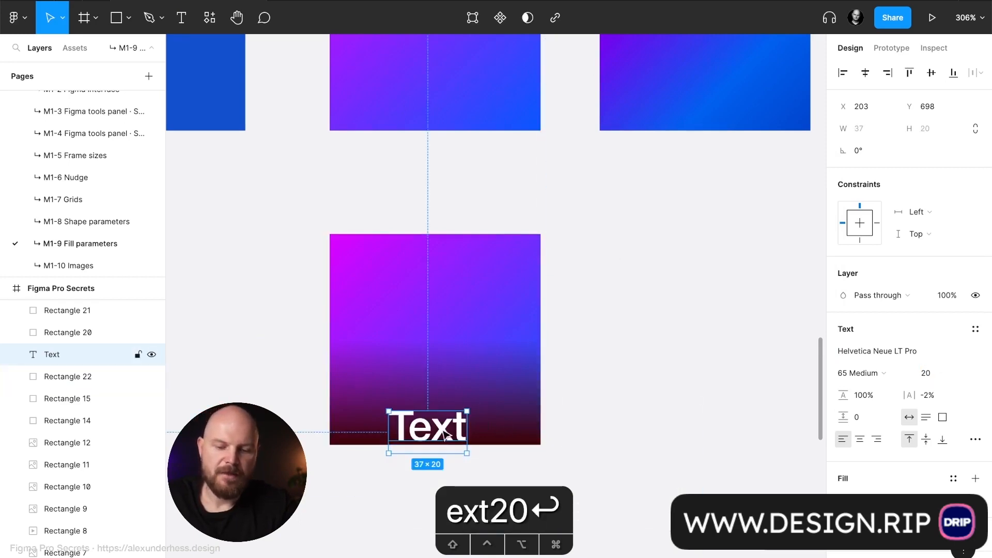
drag(429, 427, 396, 401)
click(557, 410)
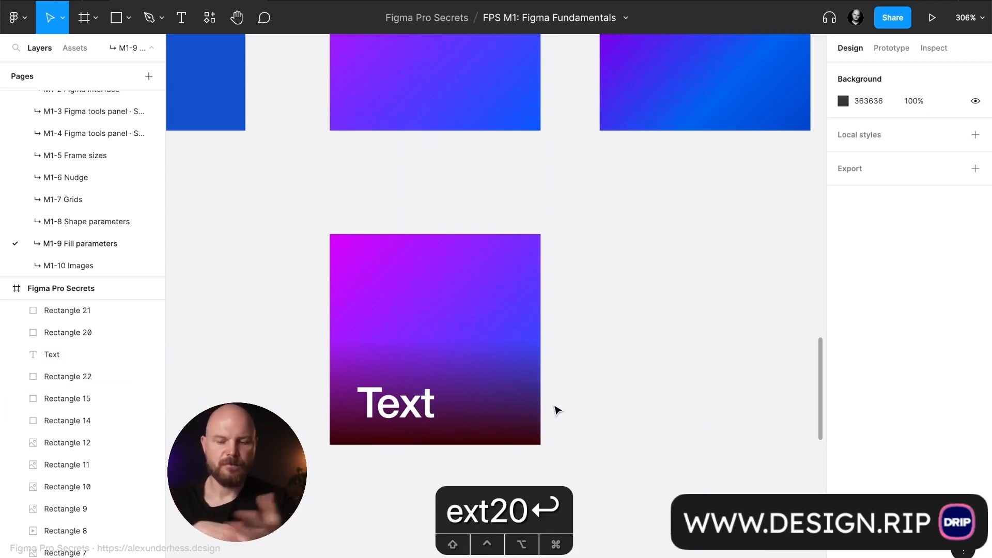
Step: Shift the overlay gradient's opaque stop from red to dark violet and recolor its transparent stop to 2C0164
scroll(488, 381, down, 5)
click(493, 391)
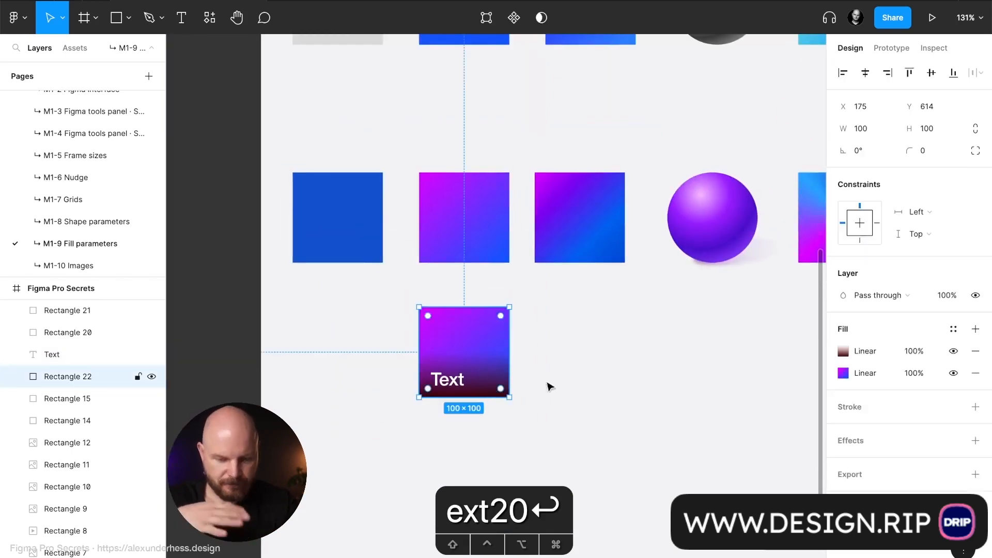
click(842, 351)
click(678, 200)
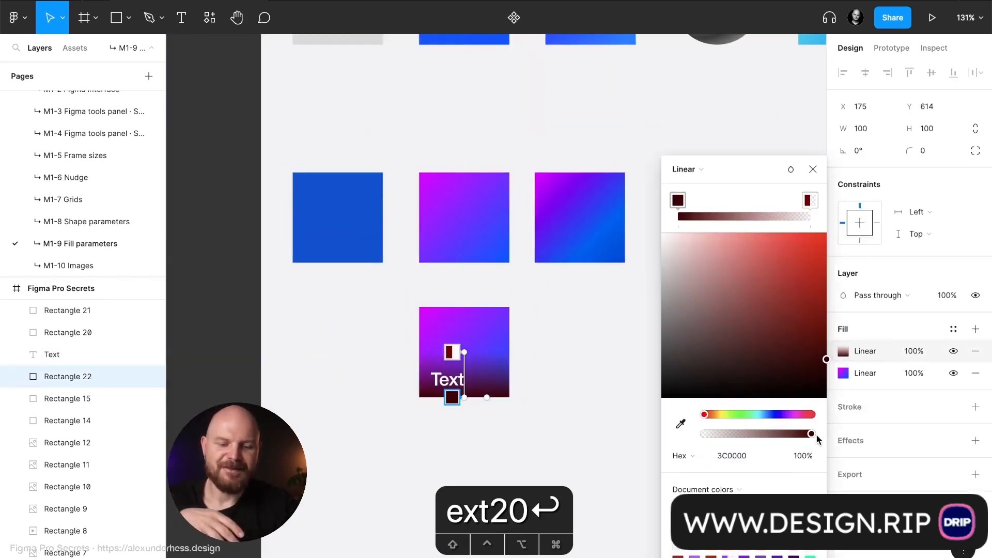
click(784, 415)
click(810, 200)
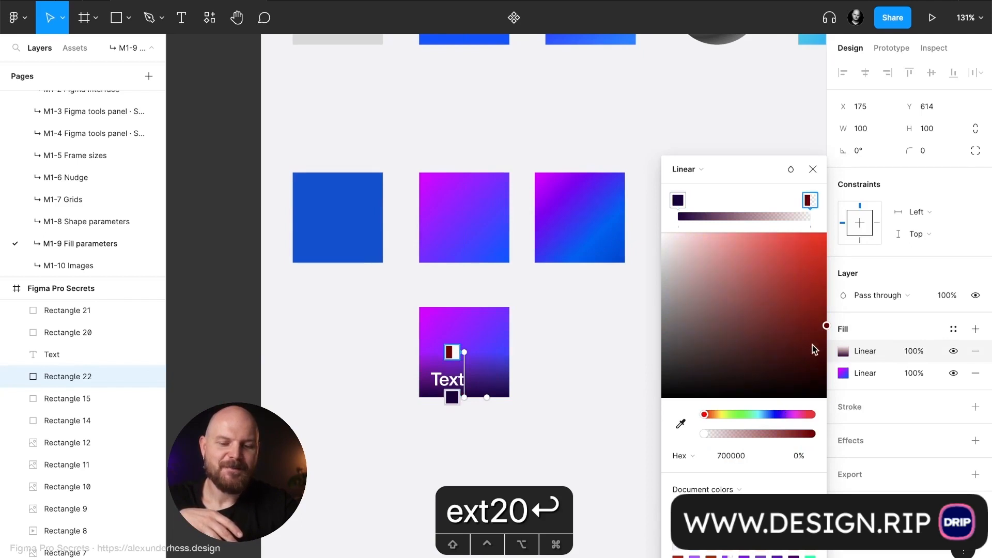
click(784, 415)
click(825, 333)
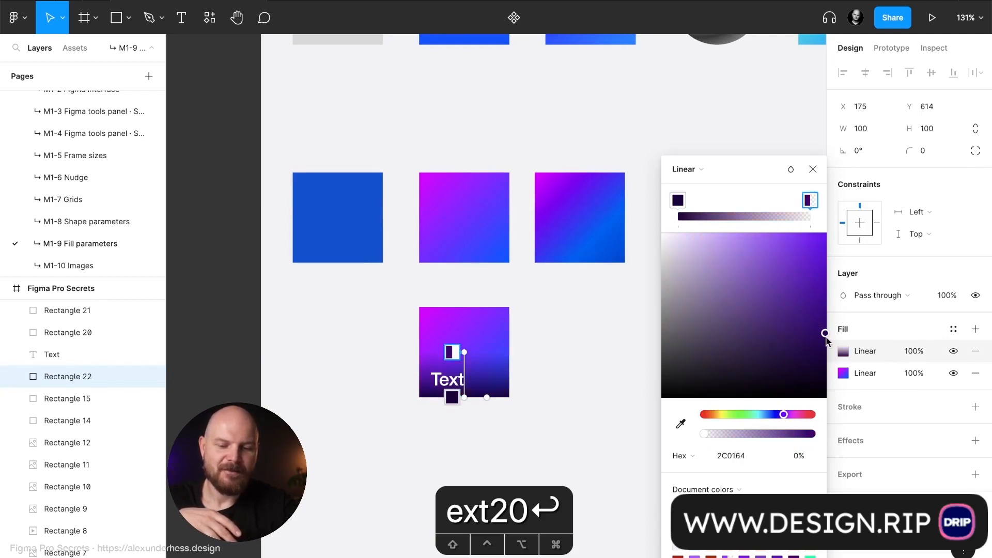
Step: Close the overlay gradient's colour editor and deselect the square
click(813, 170)
click(555, 377)
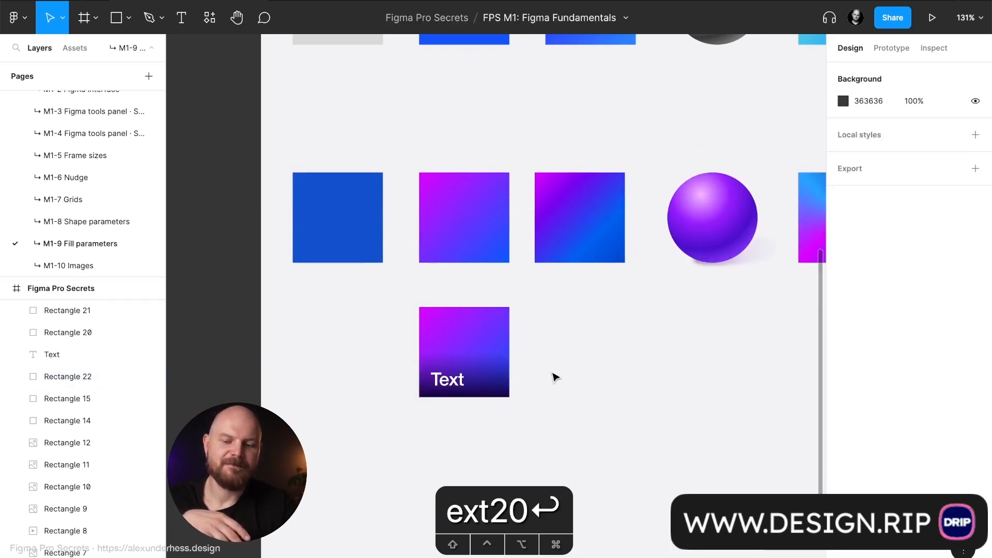
click(500, 392)
click(555, 372)
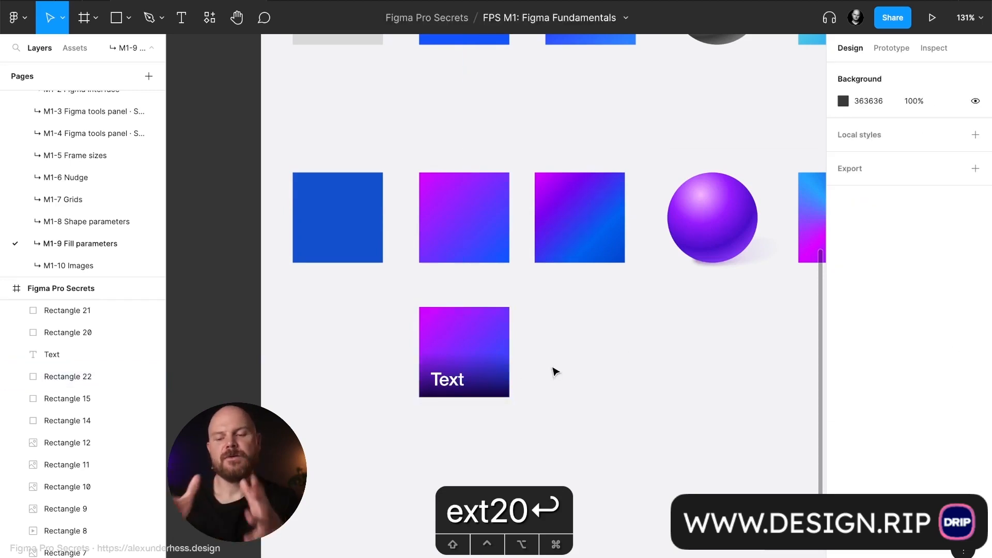
Step: Stack many extra solid black 000000 fills at 20% opacity on the square behind the word "Text"
click(482, 338)
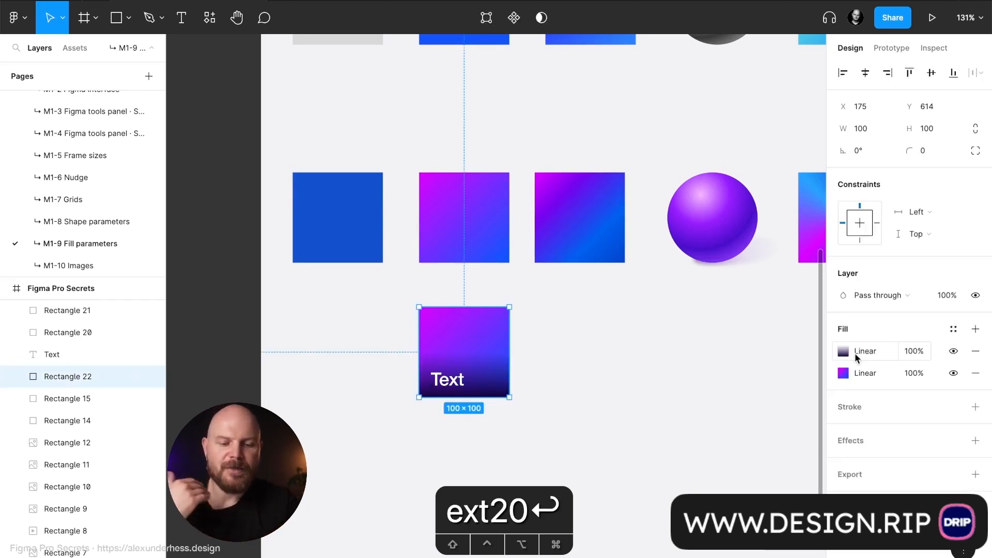
click(976, 329)
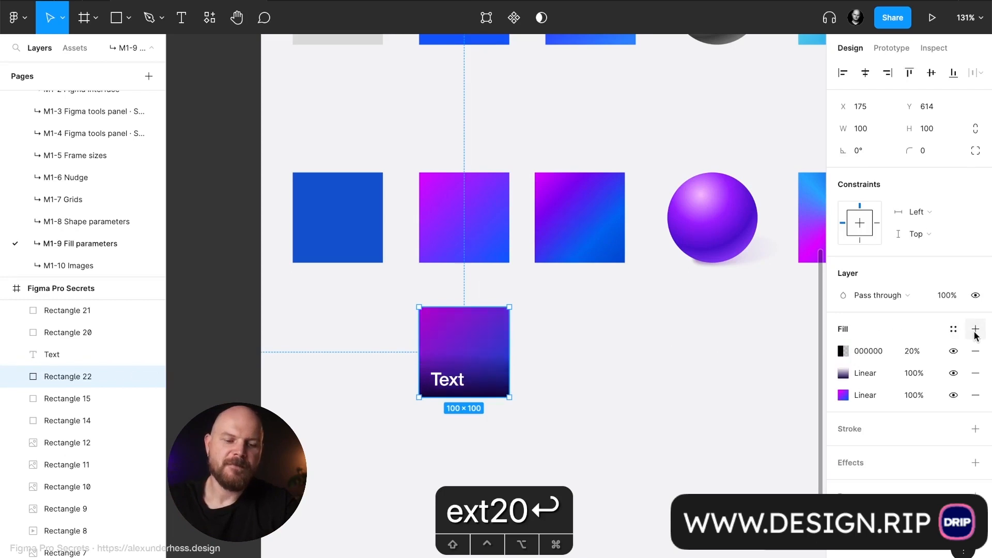
click(975, 329)
click(976, 329)
click(976, 329)
click(975, 329)
click(975, 330)
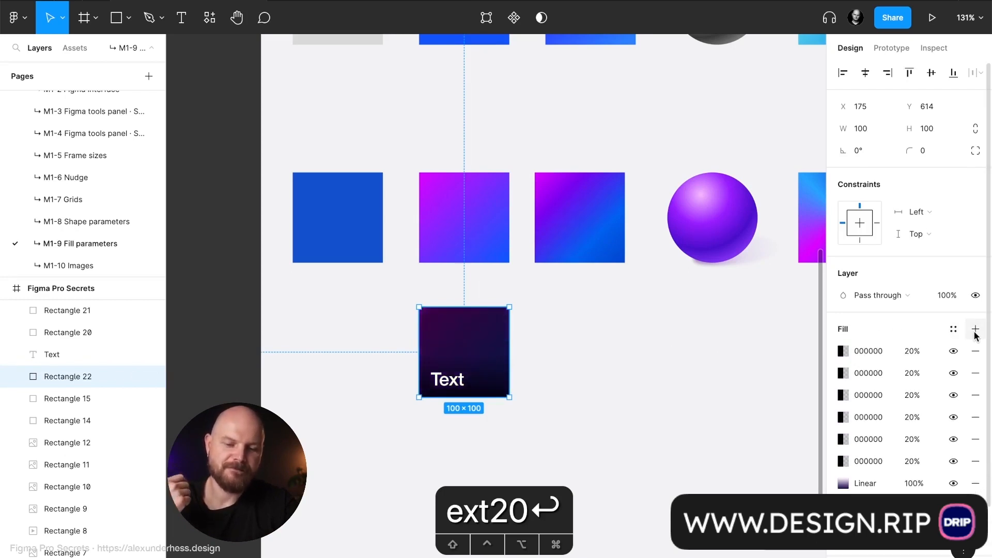
click(976, 329)
click(976, 330)
click(975, 330)
click(976, 330)
click(975, 333)
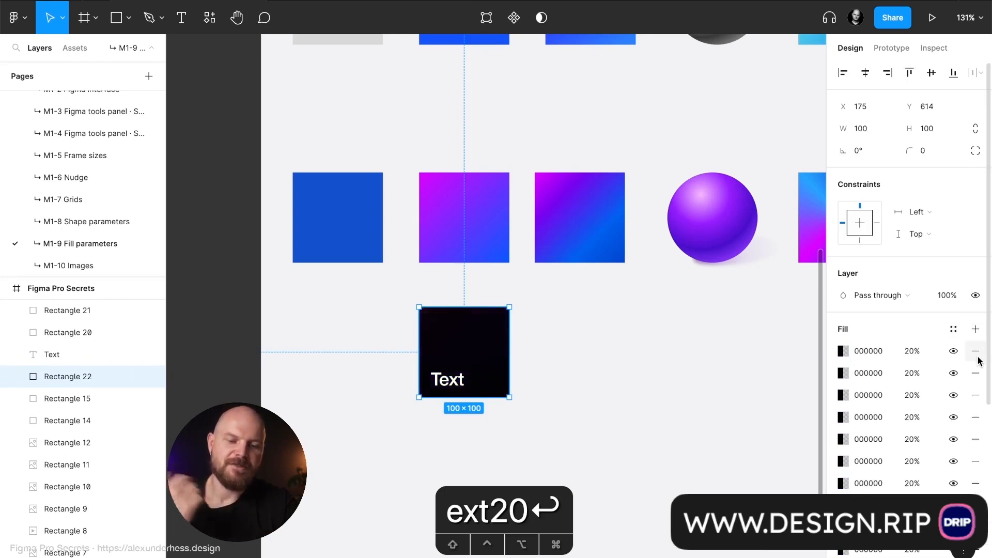
Step: Remove every extra black 20% fill from the square, keeping only its two linear gradient fills
click(977, 356)
click(977, 370)
click(977, 373)
click(978, 376)
click(977, 376)
click(977, 377)
click(977, 376)
click(977, 376)
click(978, 376)
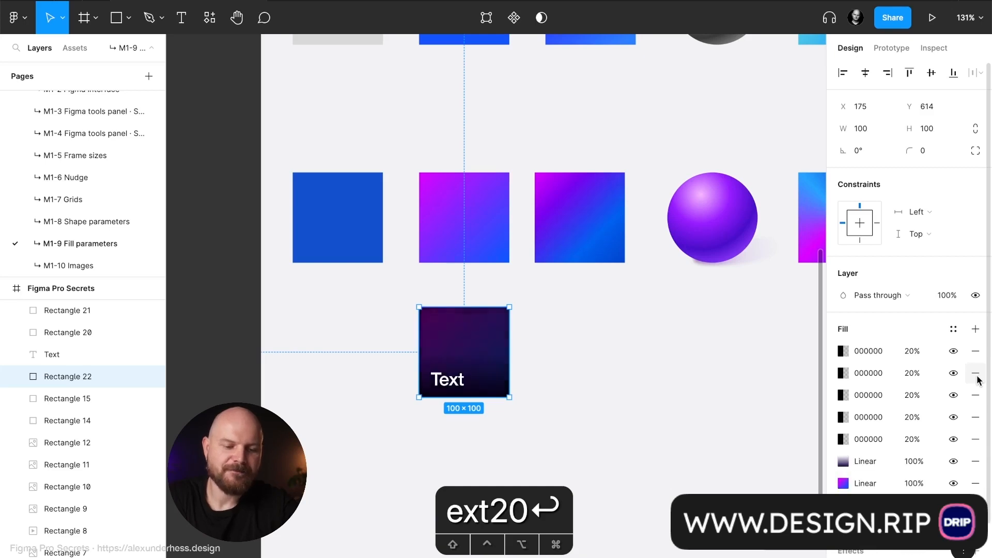
click(977, 377)
click(977, 377)
click(977, 376)
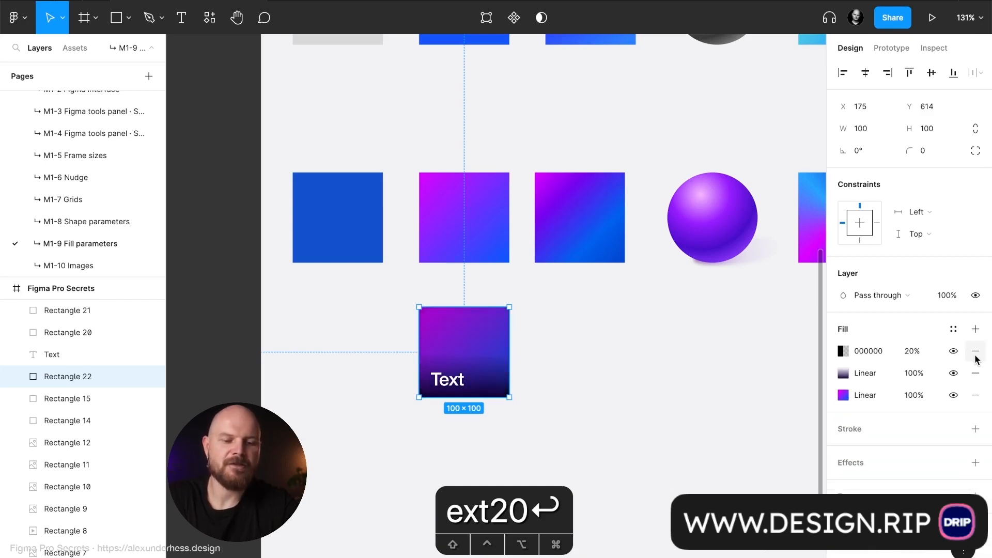
click(976, 358)
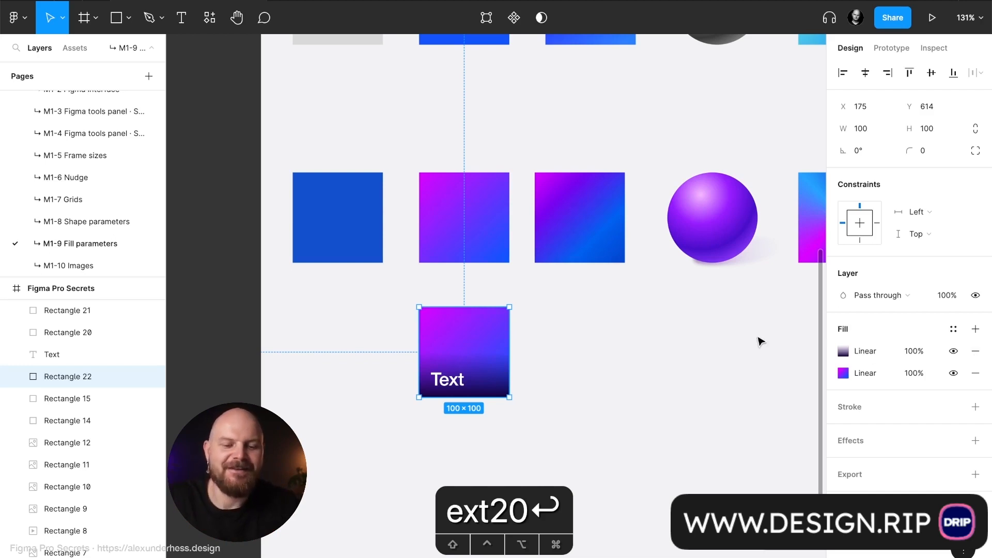
Step: Duplicate the solid blue square and place the copy beside the "Text" square at X 303, Y 614
click(692, 369)
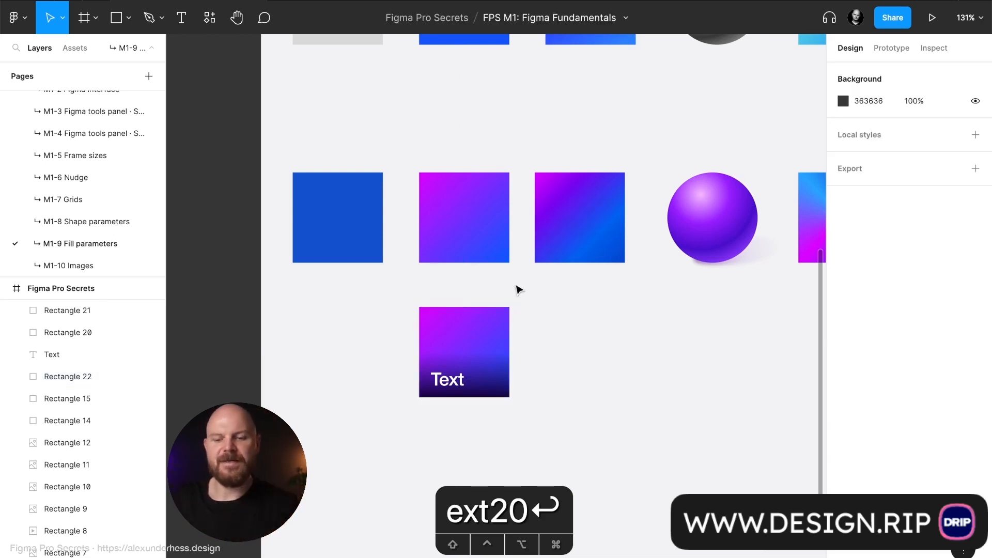
click(349, 239)
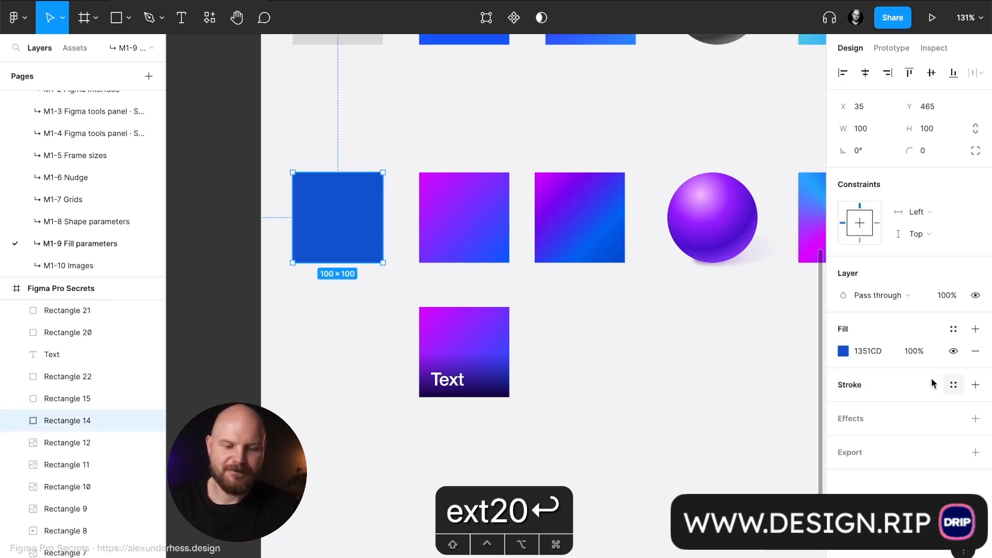
alt+drag(346, 215, 588, 350)
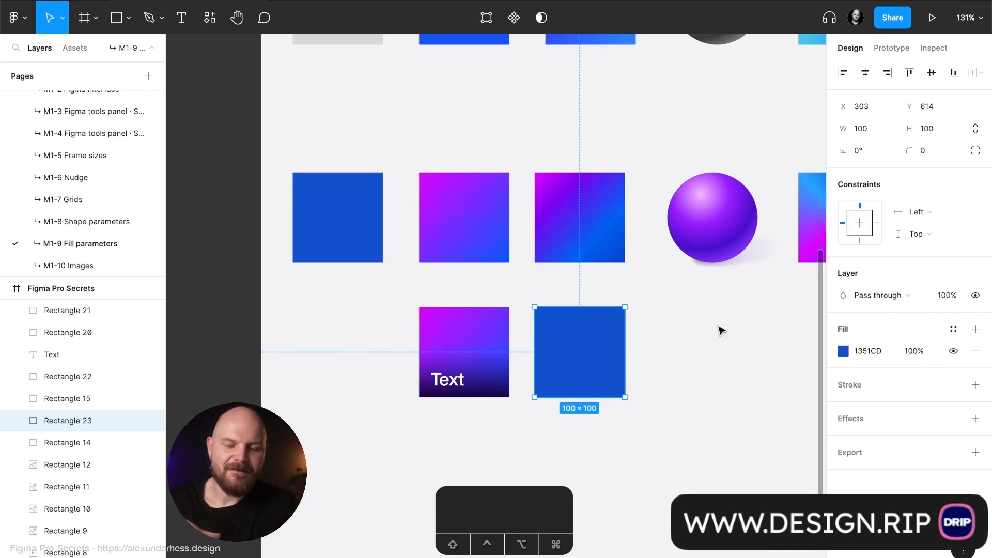
Step: Copy only the magenta-to-blue linear fill from the "Text" square onto the blue copy and remove the copy's solid 1351CD fill
click(486, 329)
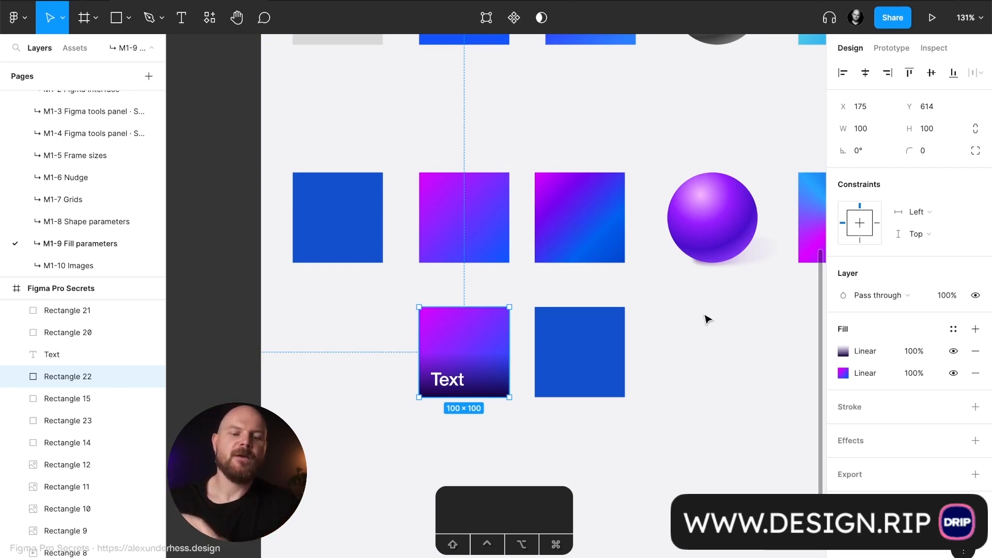
click(832, 373)
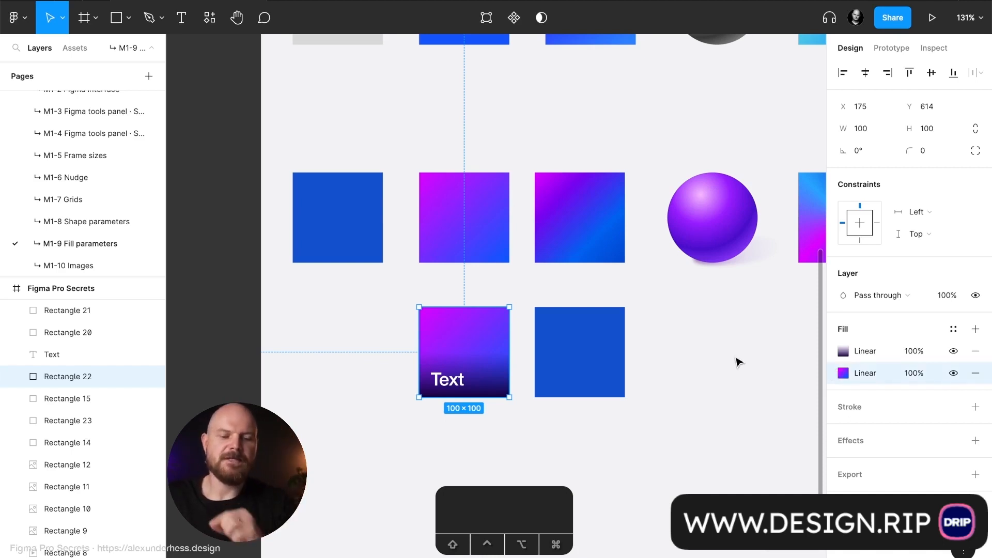
key(super+c)
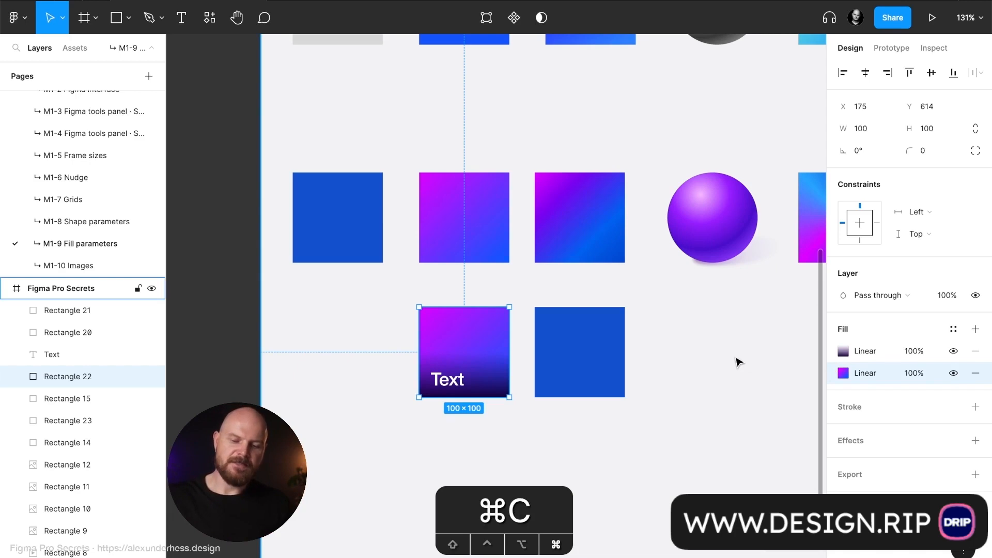
click(617, 344)
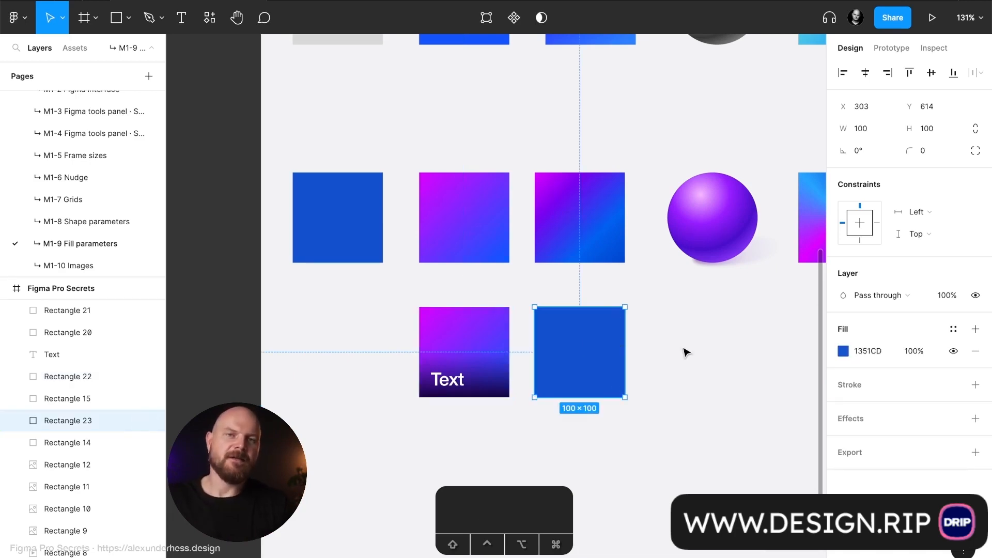
key(super+v)
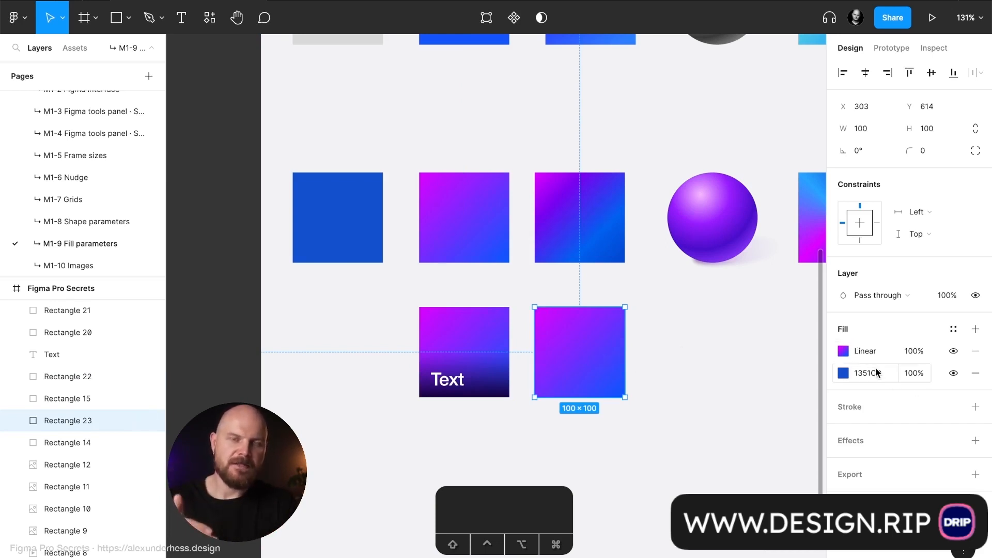
click(975, 373)
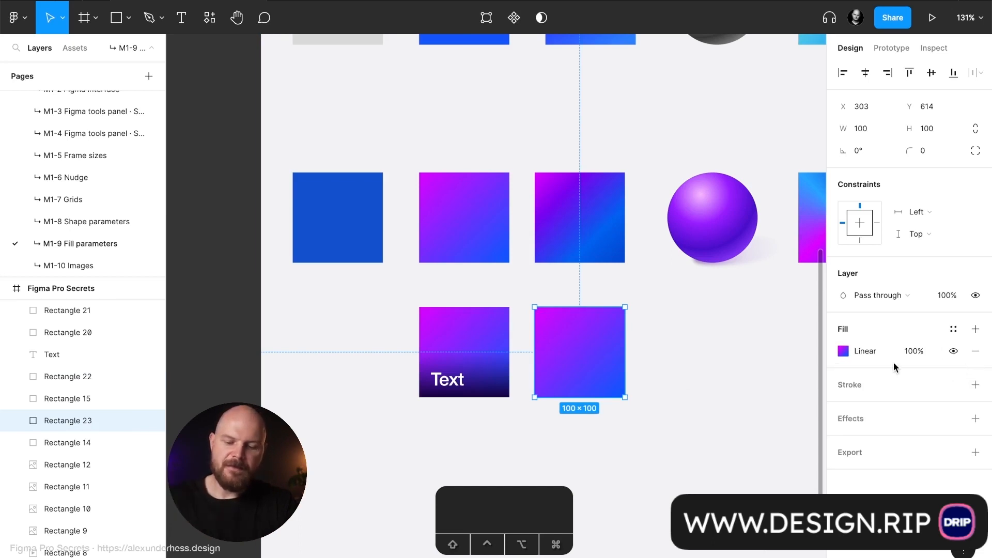
Step: Undo the solid fill's removal and the pasted gradient on the copied square
key(super+z)
key(super+z)
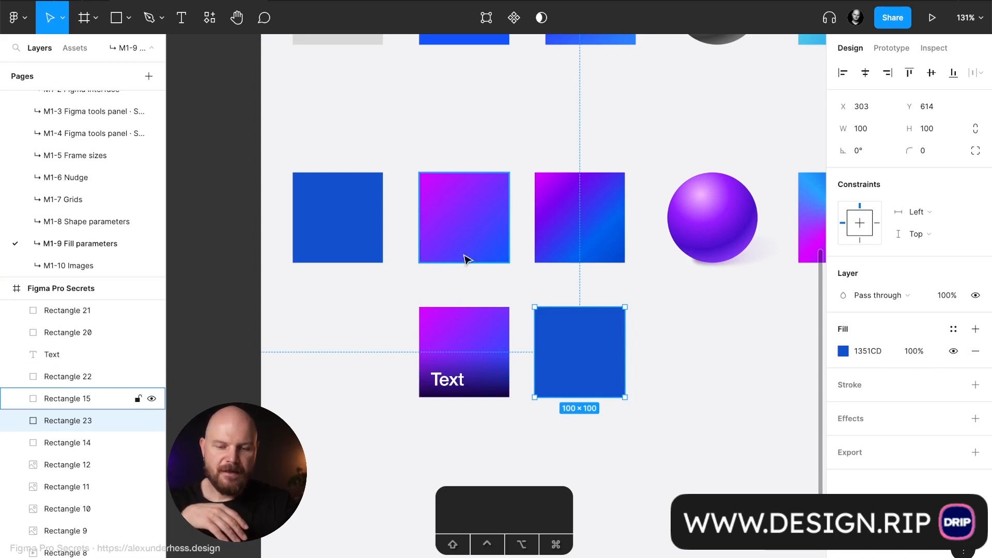
Step: Copy all properties of the "Text" square and paste them onto the solid blue copy beside it
click(473, 335)
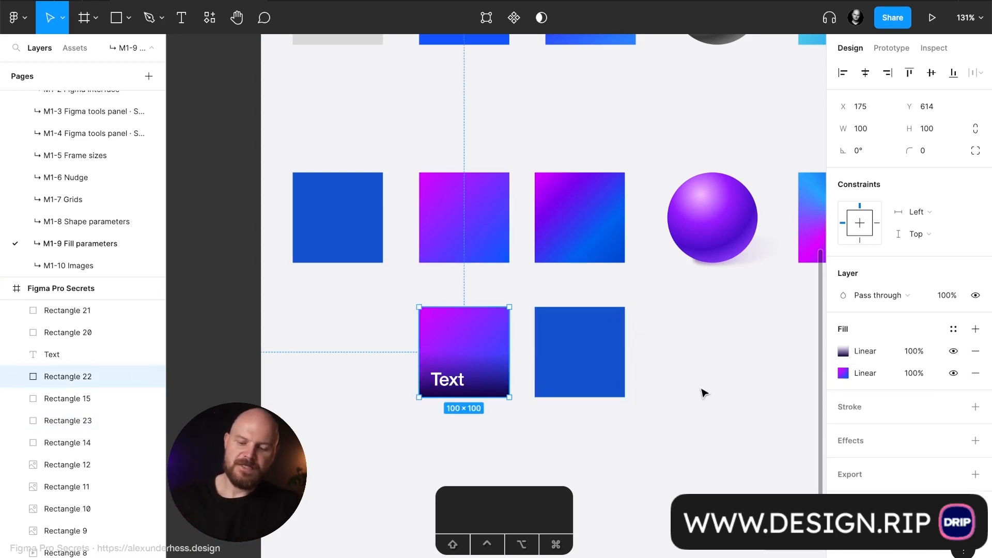
key(alt+super+c)
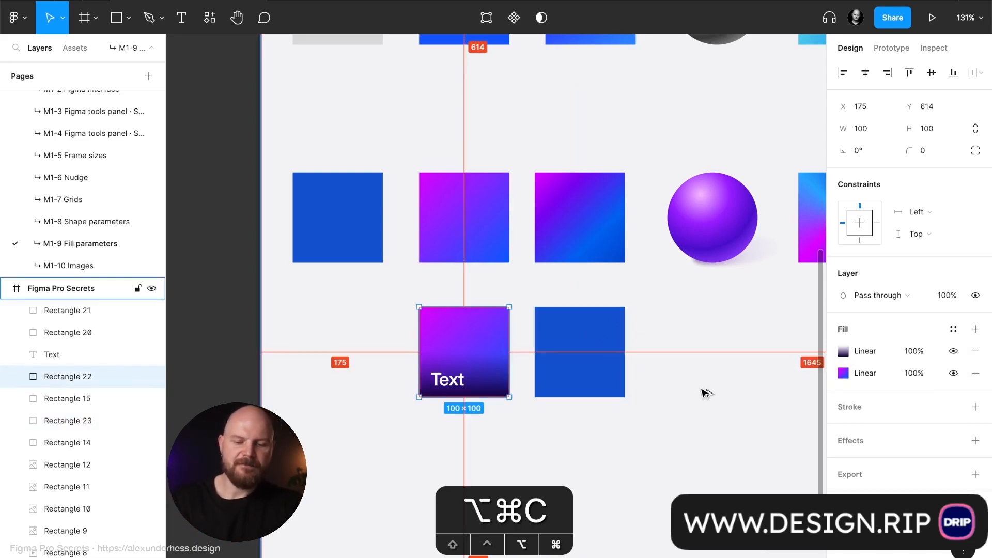
click(621, 367)
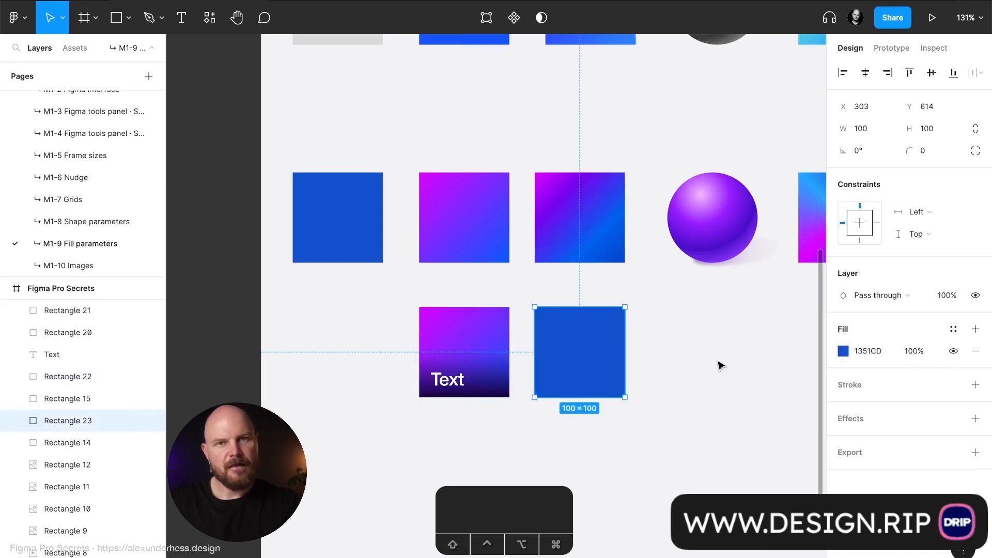
key(alt+super+v)
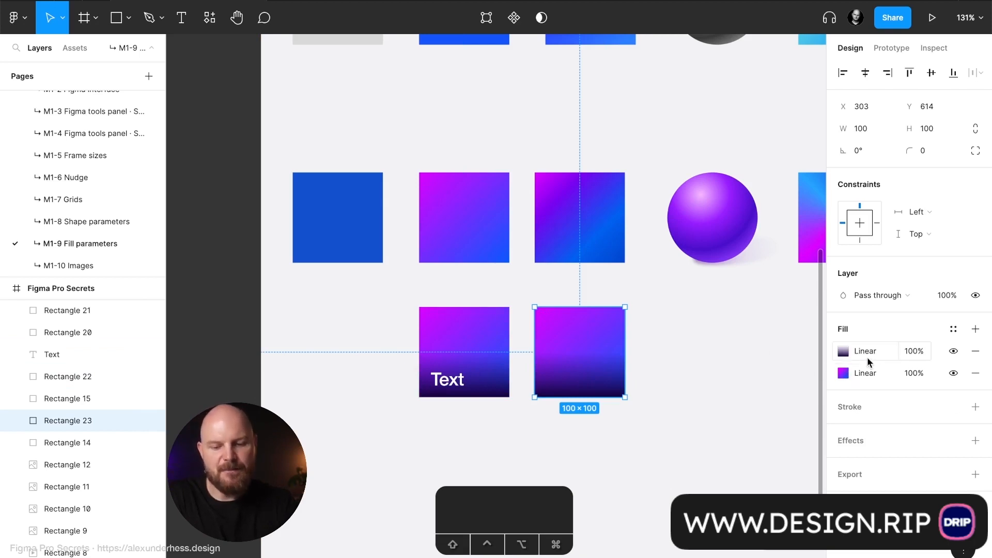
click(484, 347)
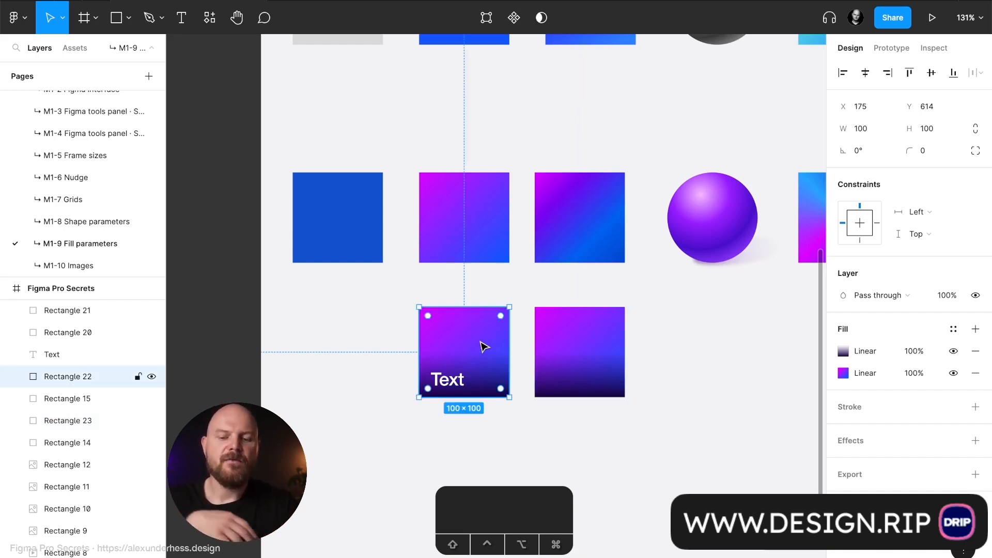
click(583, 347)
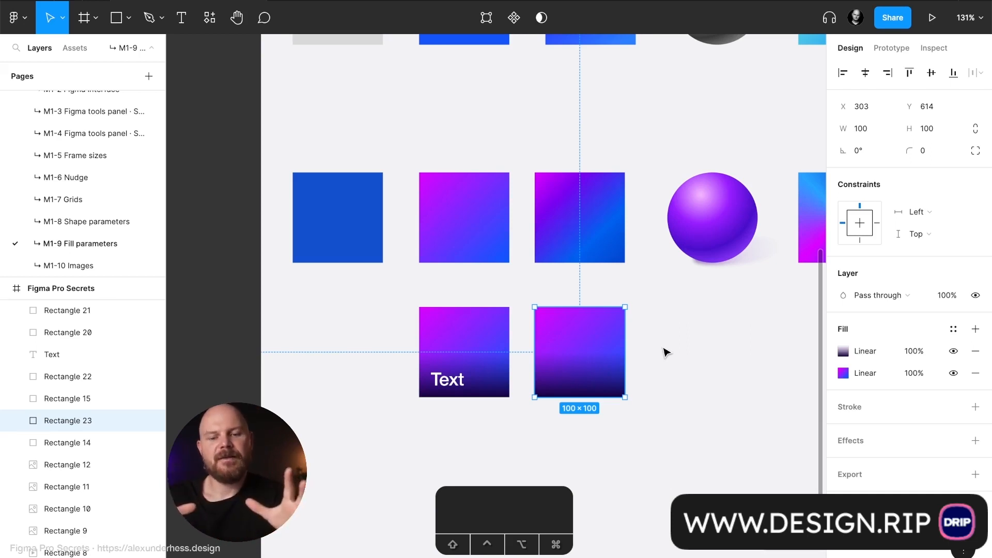
Step: Draw a five-pointed star about 146 × 146 in the empty area below the angular gradient square
scroll(666, 353, down, 6)
scroll(666, 353, right, 5)
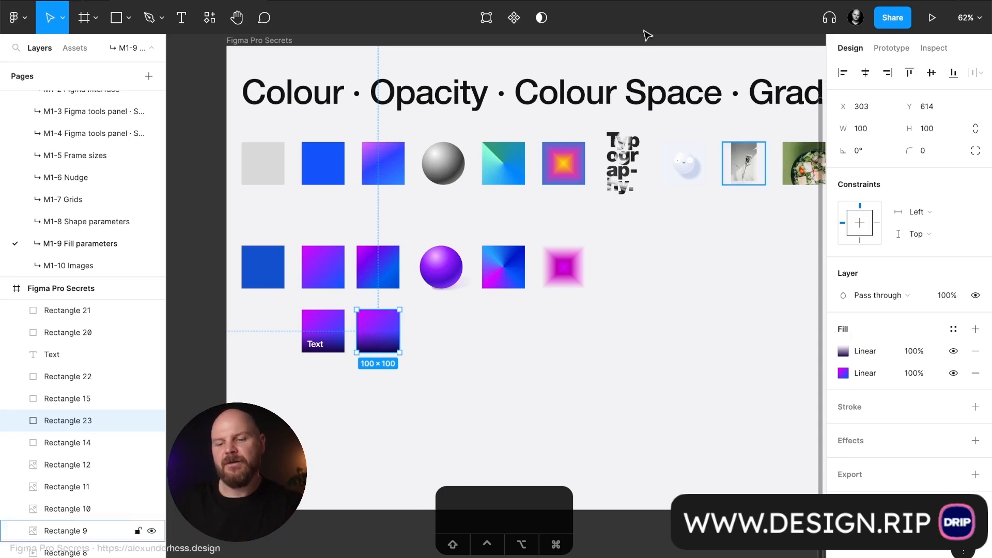
click(129, 17)
click(127, 134)
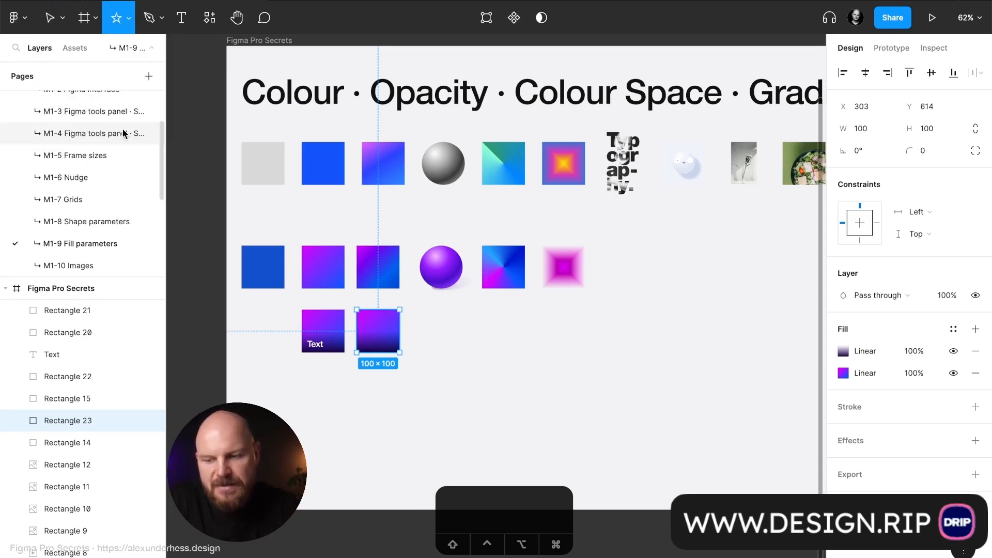
drag(479, 339, 542, 401)
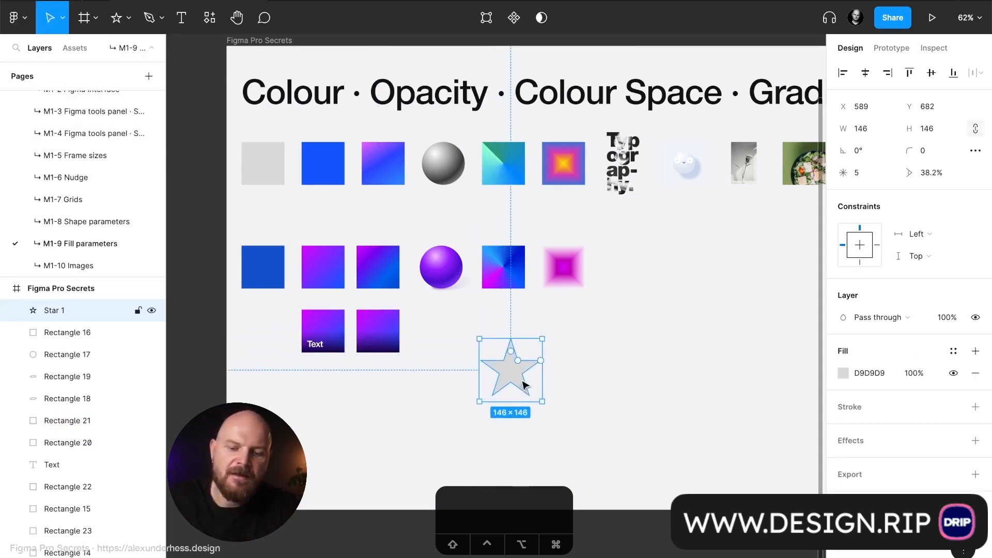
Step: Change the star's fill to a linear gradient and tilt its axis from the upper left to the lower right
scroll(666, 394, up, 5)
click(841, 374)
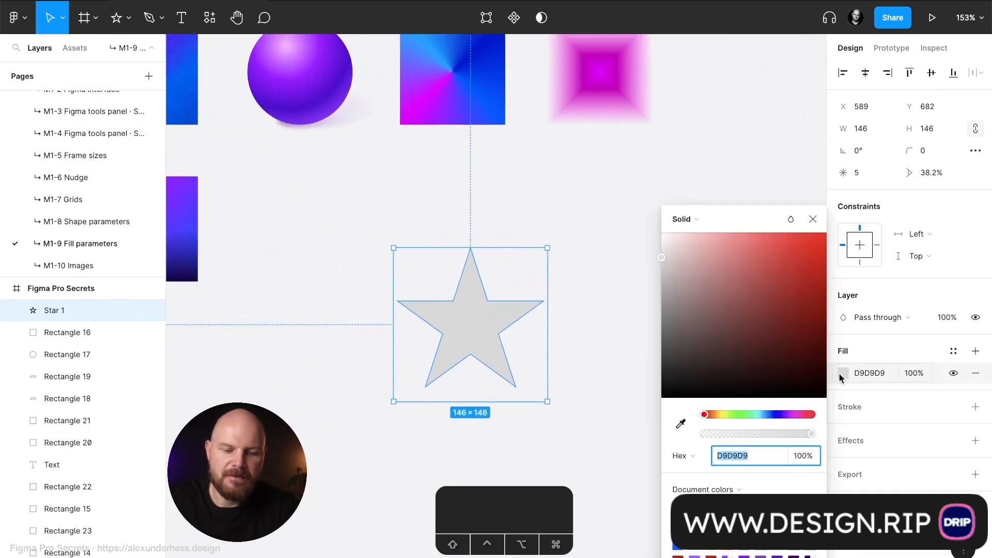
click(677, 206)
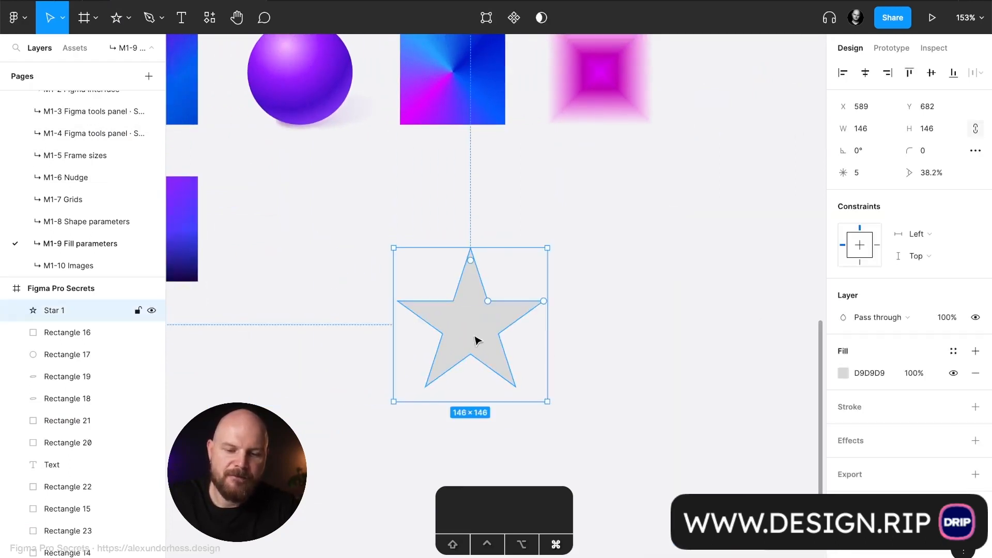
click(843, 372)
click(681, 221)
click(687, 235)
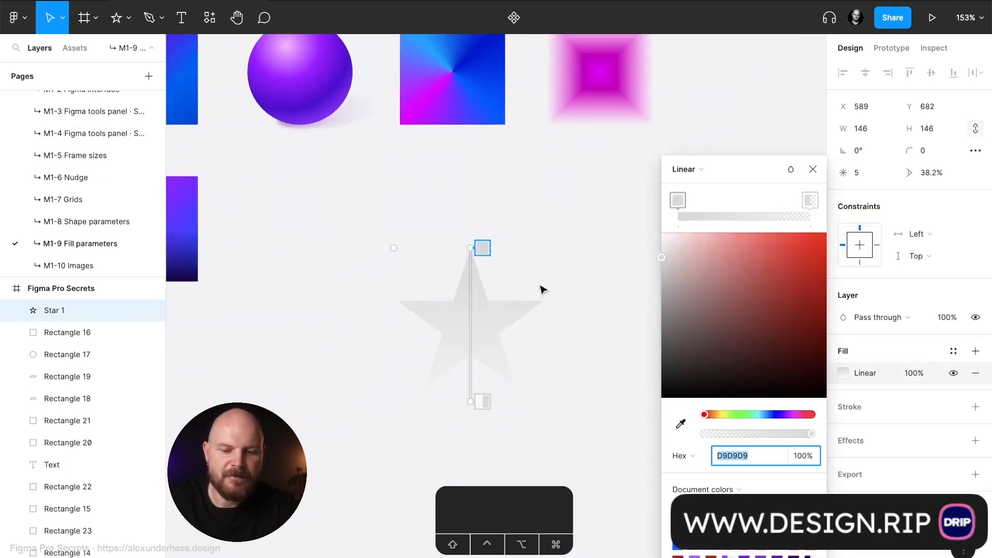
drag(471, 248, 436, 248)
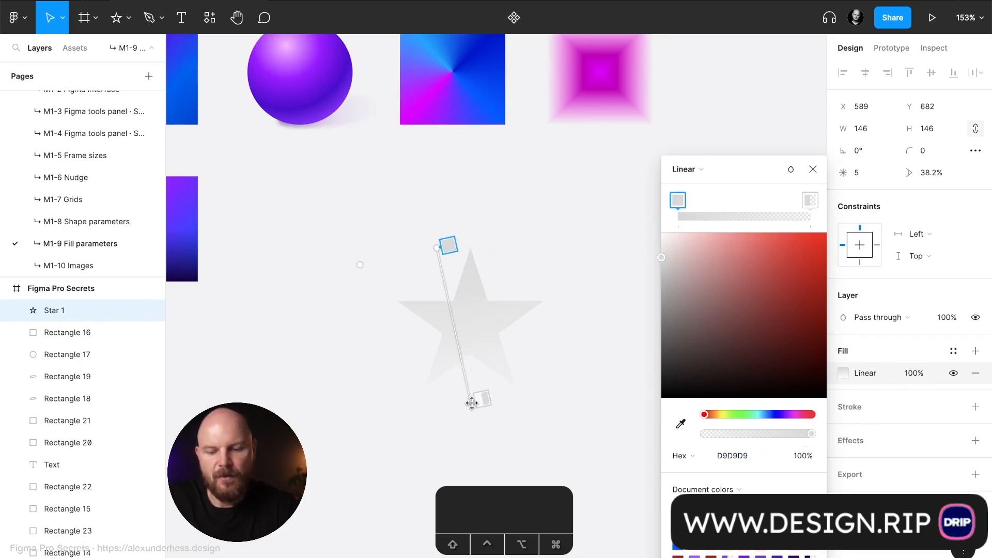
drag(472, 401, 484, 396)
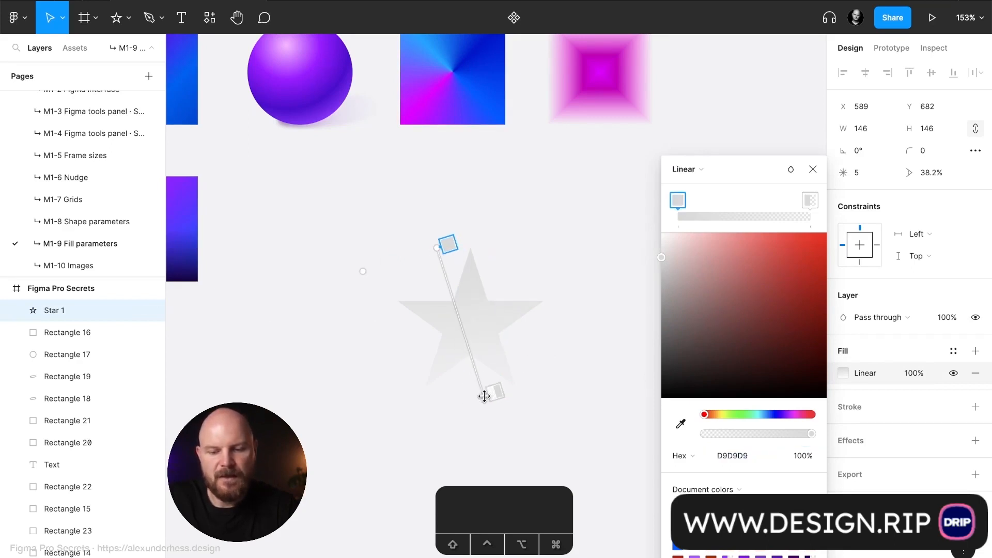
Step: Color the star gradient's opaque stop golden yellow and its transparent stop orange FF5C00
click(717, 415)
drag(709, 261, 854, 226)
click(809, 201)
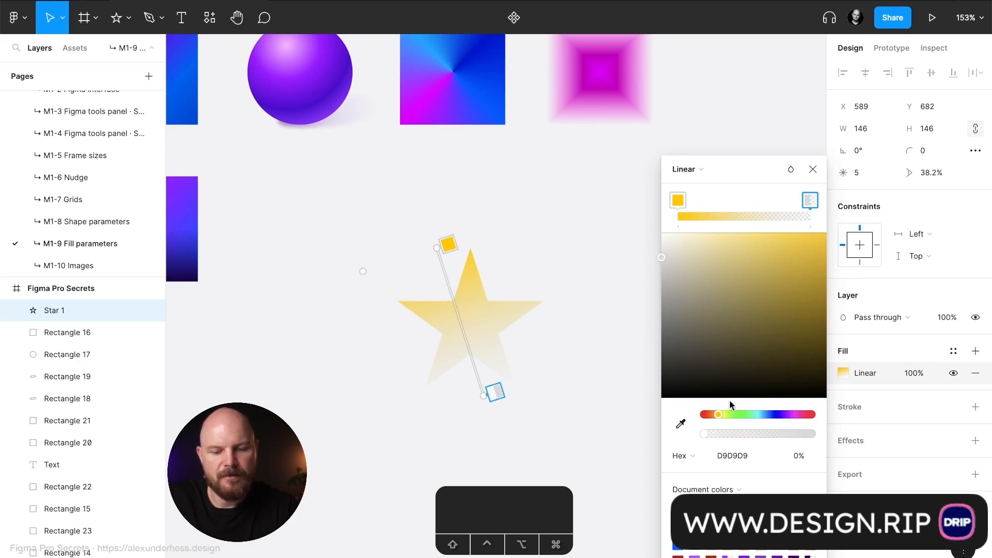
click(710, 414)
drag(734, 308, 862, 225)
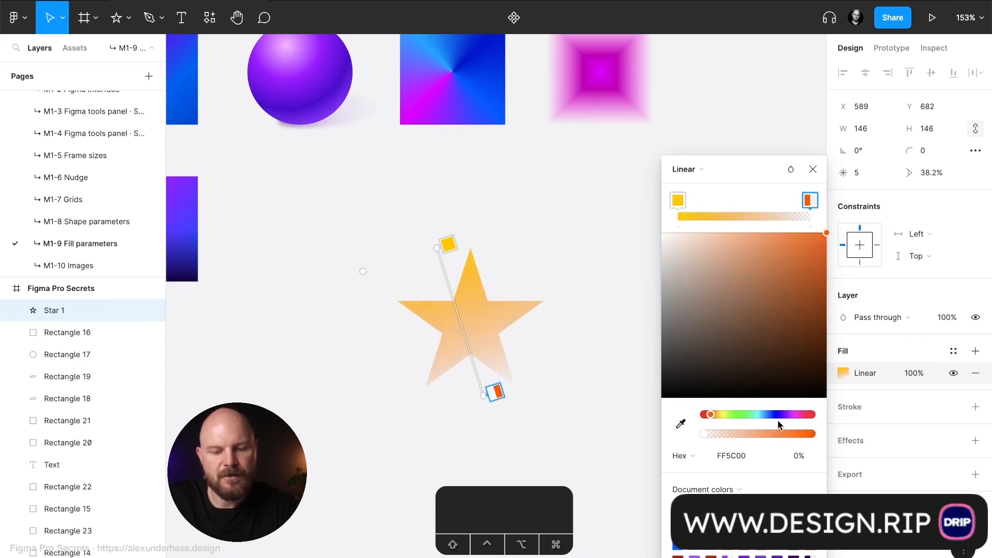
Step: Raise the opacity of the star gradient's orange stop to 100%
drag(780, 433, 863, 434)
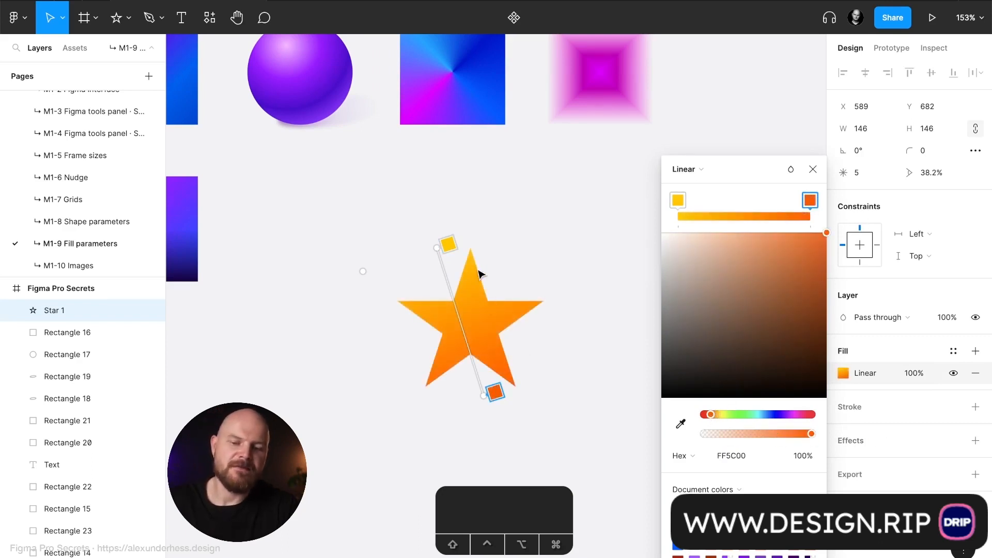
click(813, 169)
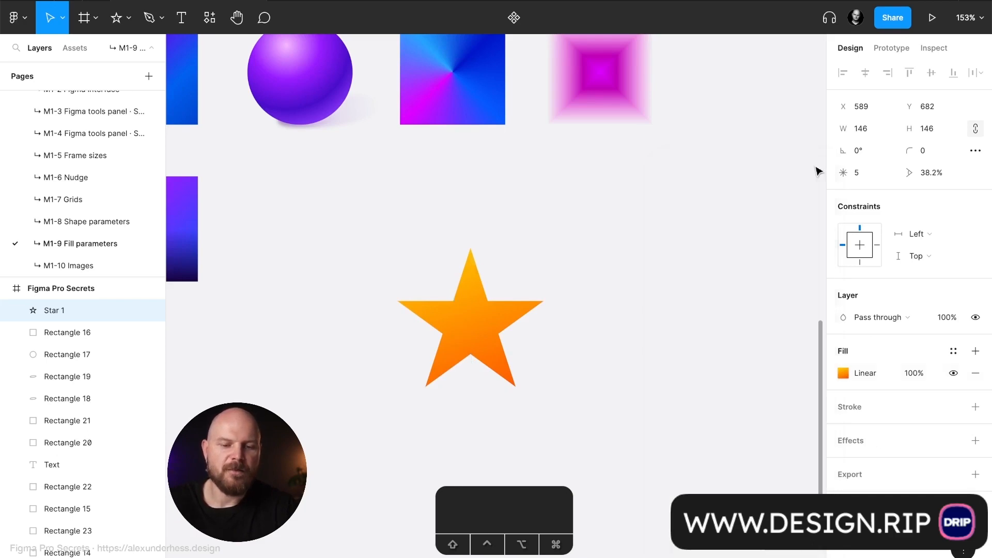
Step: Round the star's corners to a radius of 4 and widen its arms to a 50% ratio
scroll(517, 310, up, 5)
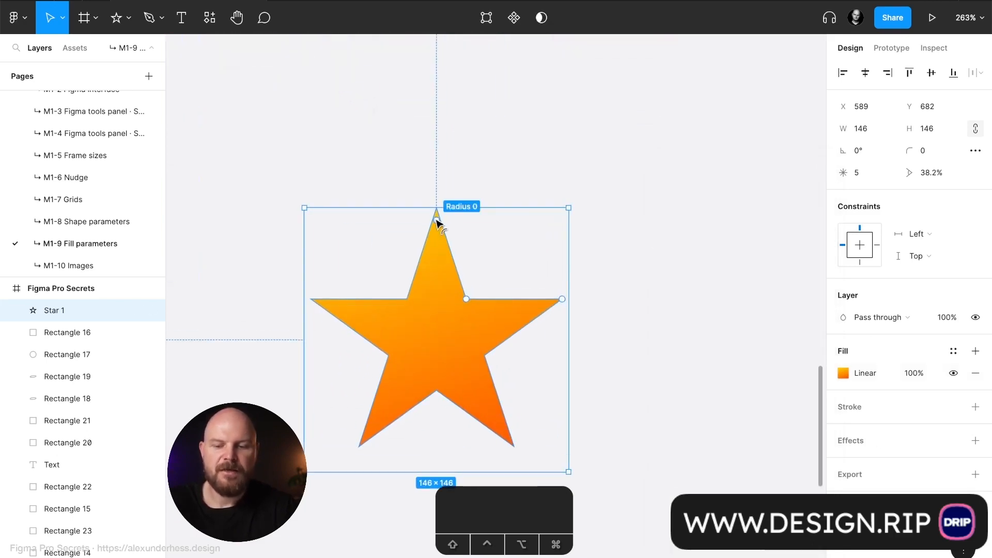
drag(436, 221, 440, 231)
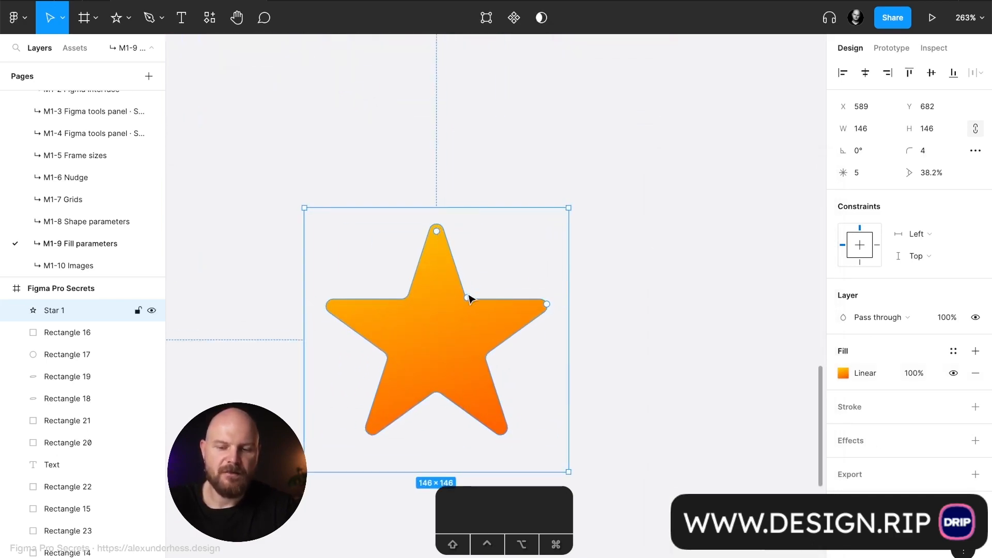
drag(472, 294, 485, 291)
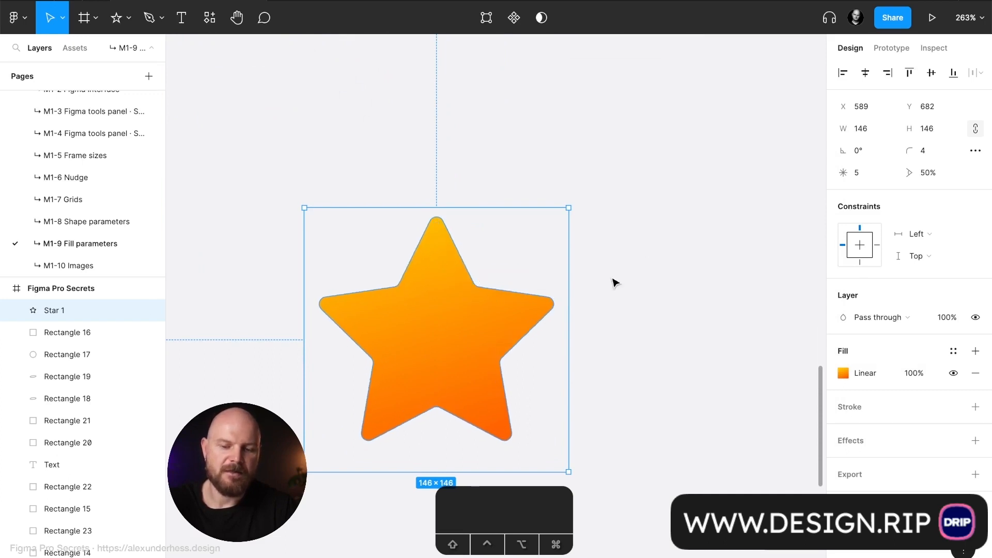
Step: Recolor the star gradient's orange stop to red FF2E00 and pull both ends of the gradient axis inward
click(842, 374)
click(809, 201)
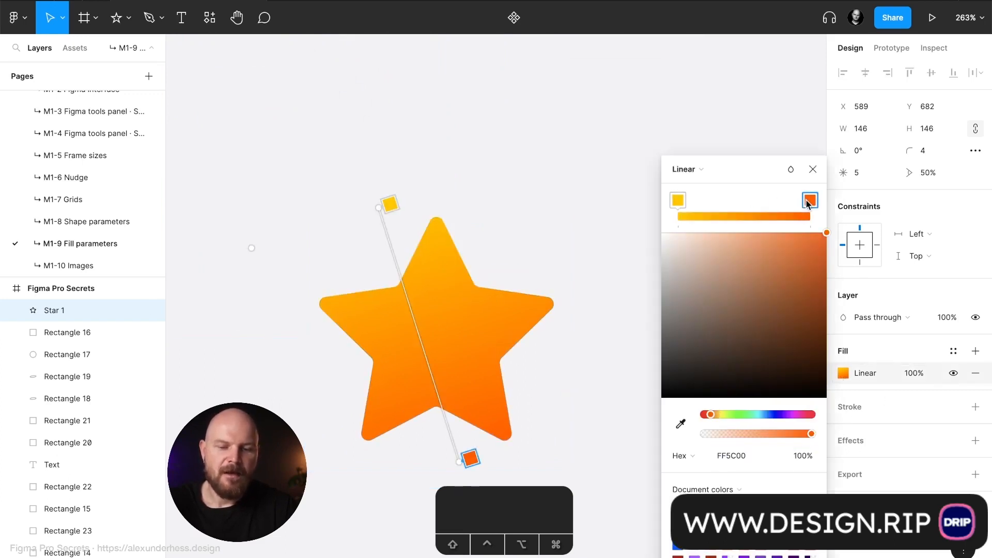
drag(709, 417, 707, 414)
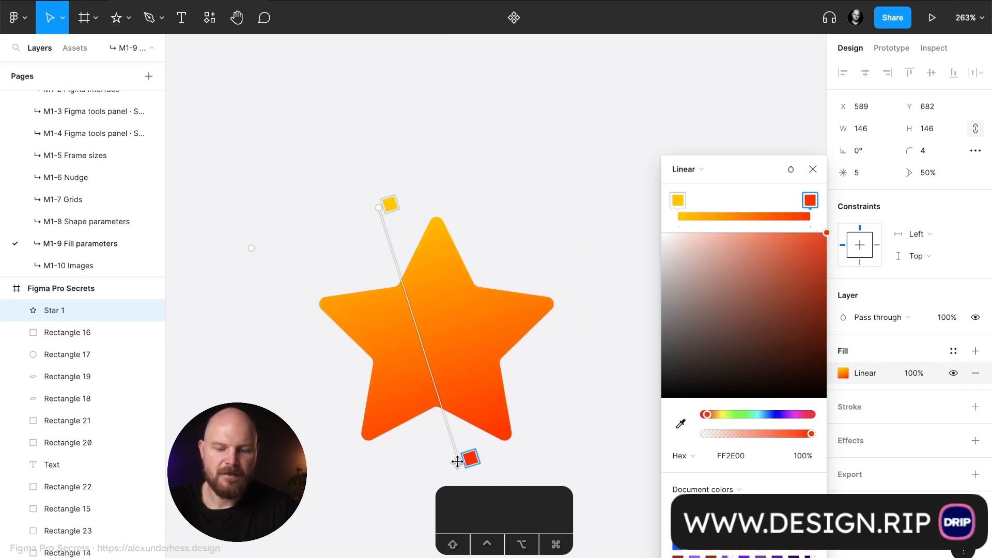
drag(457, 461, 471, 451)
drag(381, 206, 387, 223)
click(813, 171)
click(621, 174)
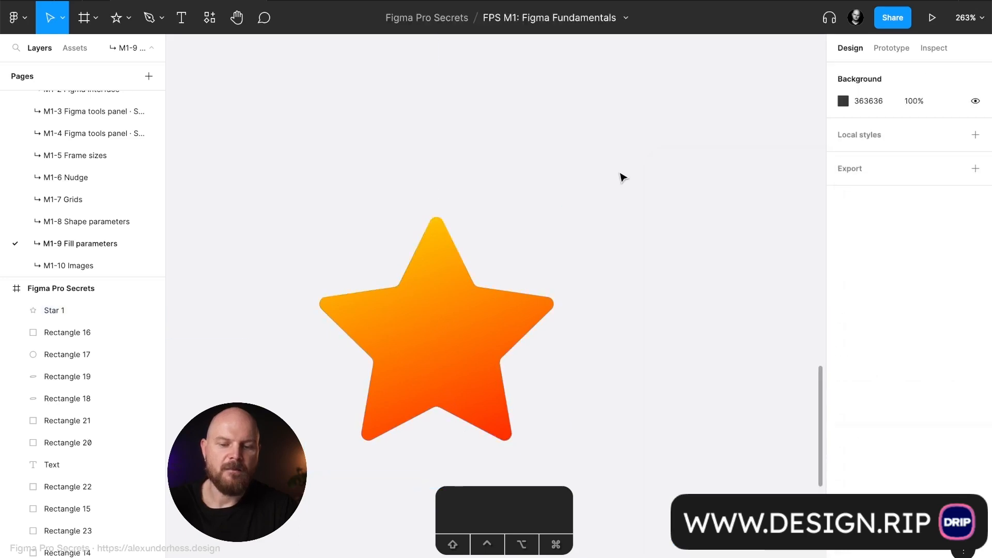
Step: Change the star gradient's golden stop to yellow FFE600 and move its start point slightly further into the star
scroll(622, 178, down, 5)
click(563, 232)
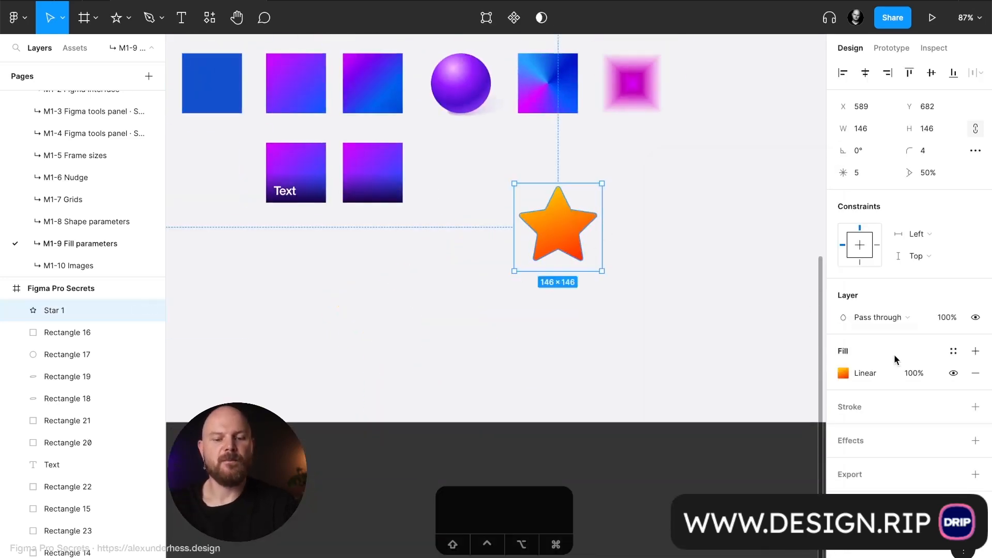
click(851, 374)
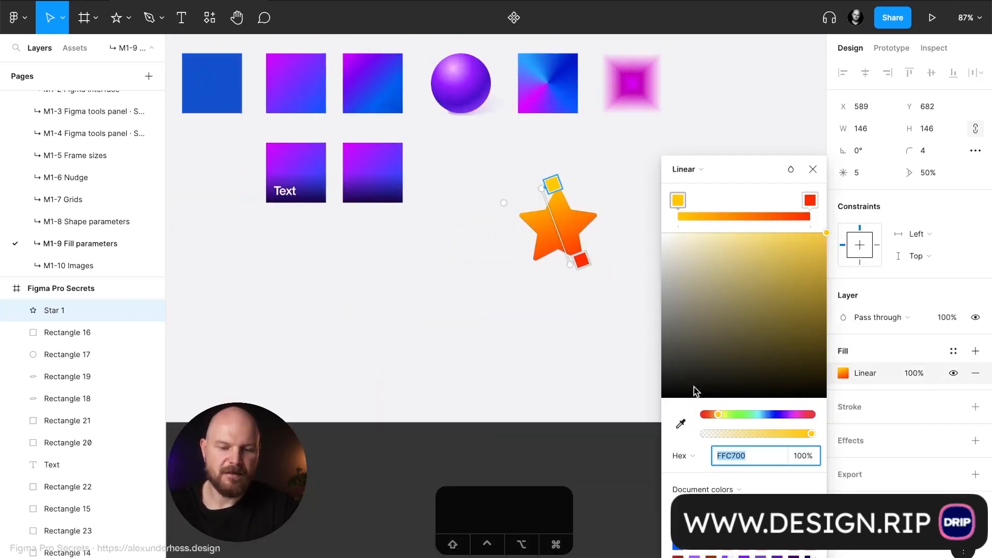
drag(718, 414, 720, 414)
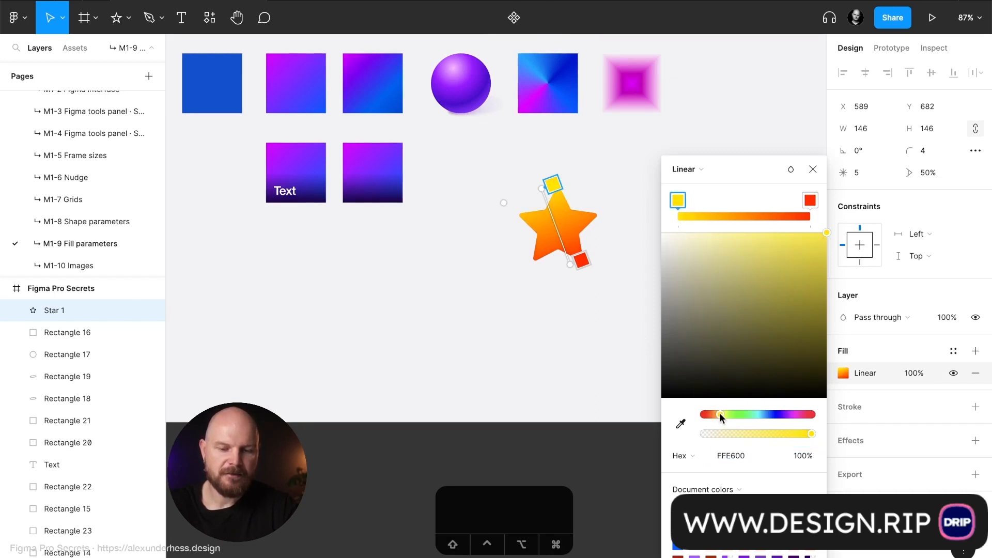
scroll(587, 238, up, 3)
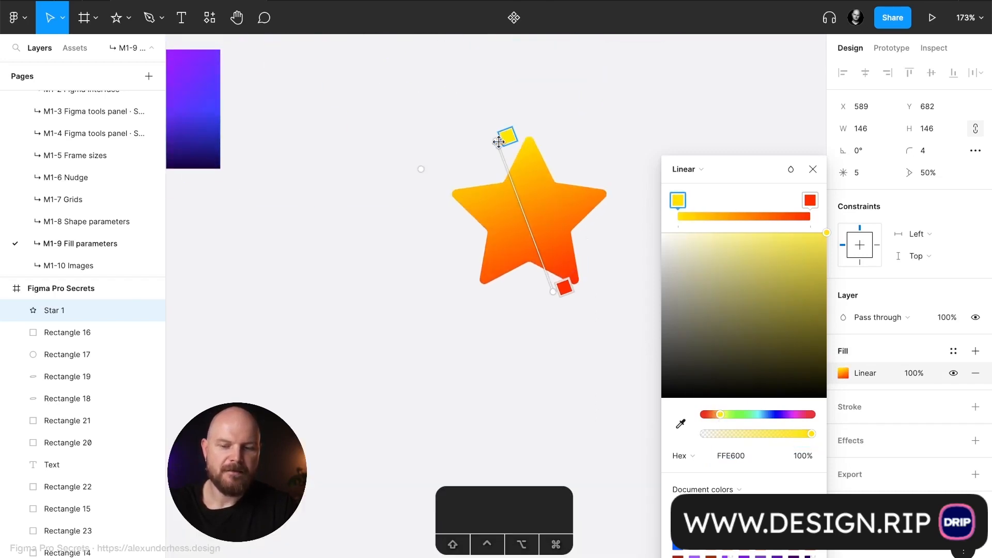
drag(498, 142, 503, 153)
click(813, 169)
click(667, 175)
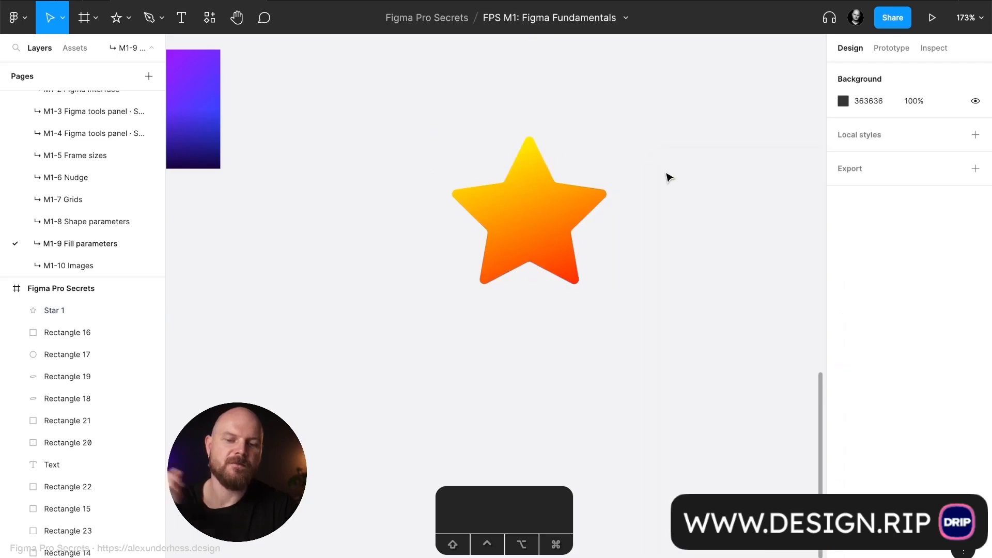
Step: Draw a narrow ellipse of about 5.13 × 21.41 inside the star's top point, tilted to about -15.76°
scroll(668, 176, up, 2)
scroll(560, 206, up, 1)
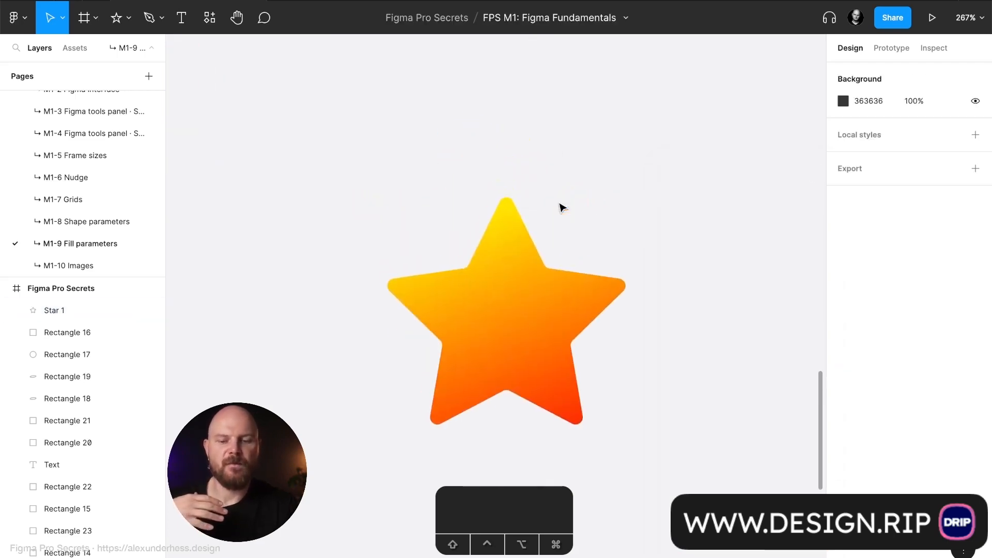
click(560, 287)
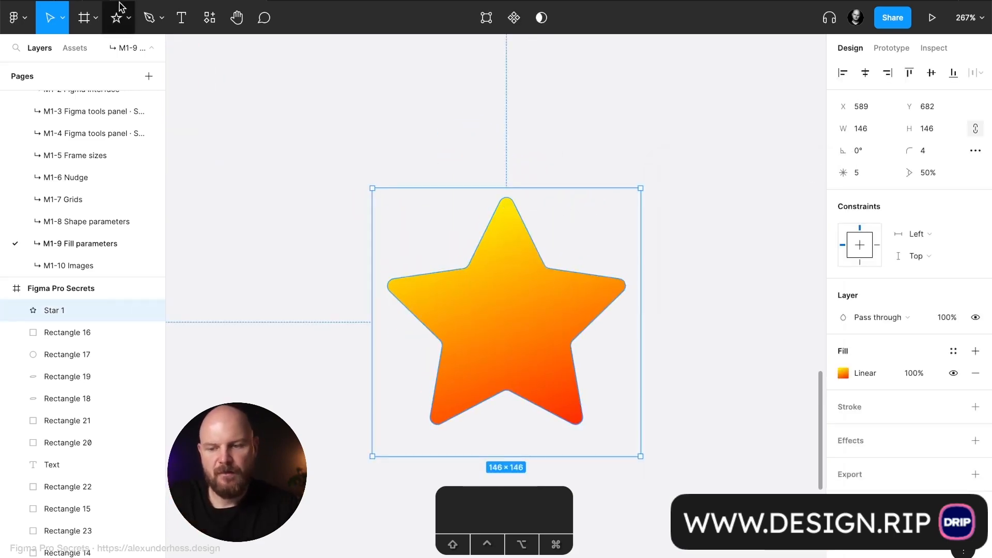
click(127, 17)
click(125, 102)
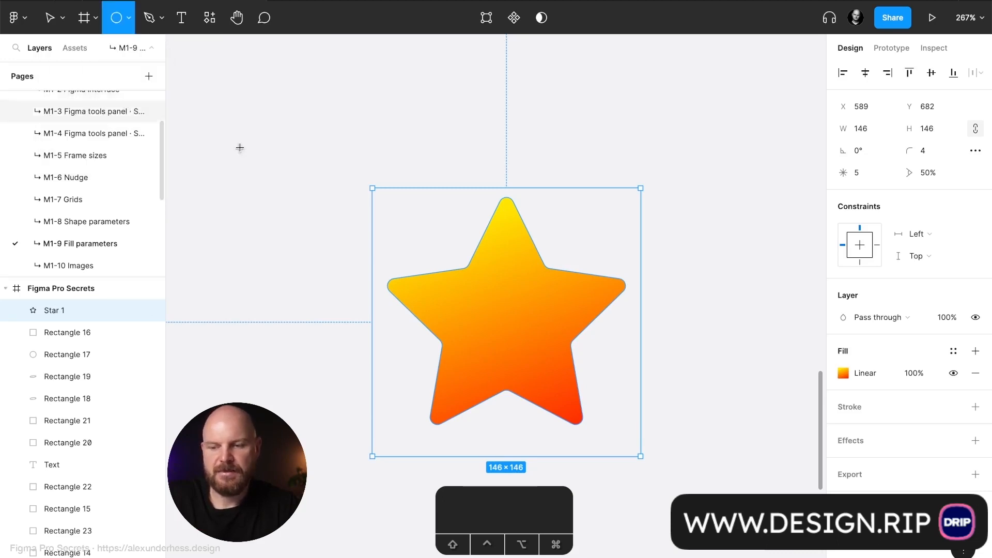
mouse_move(498, 227)
mouse_down()
mouse_move(495, 260)
mouse_move(510, 276)
mouse_up()
drag(519, 220, 525, 222)
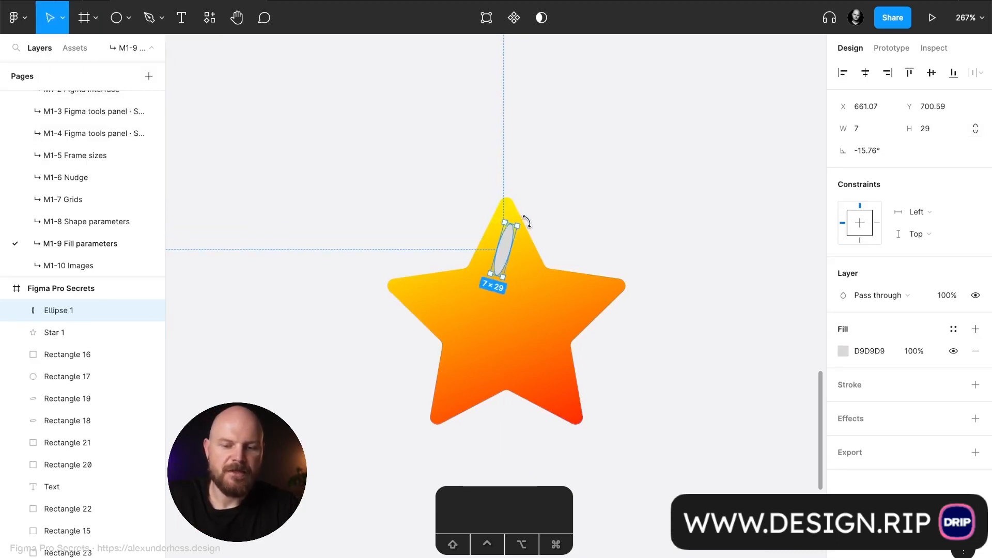
drag(506, 258, 506, 235)
Step: Fill the narrow ellipse with white FFFFFF
click(871, 353)
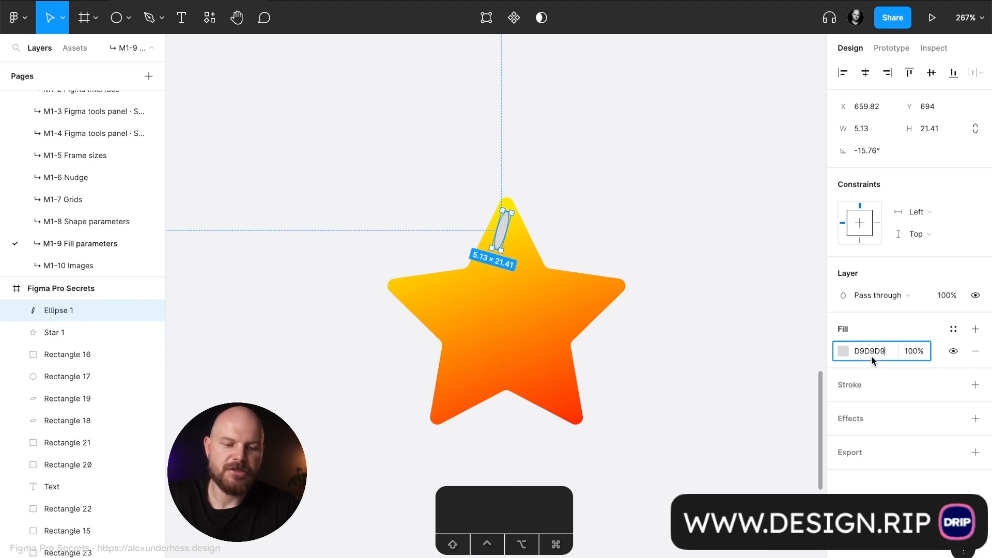
click(842, 351)
drag(744, 309, 600, 191)
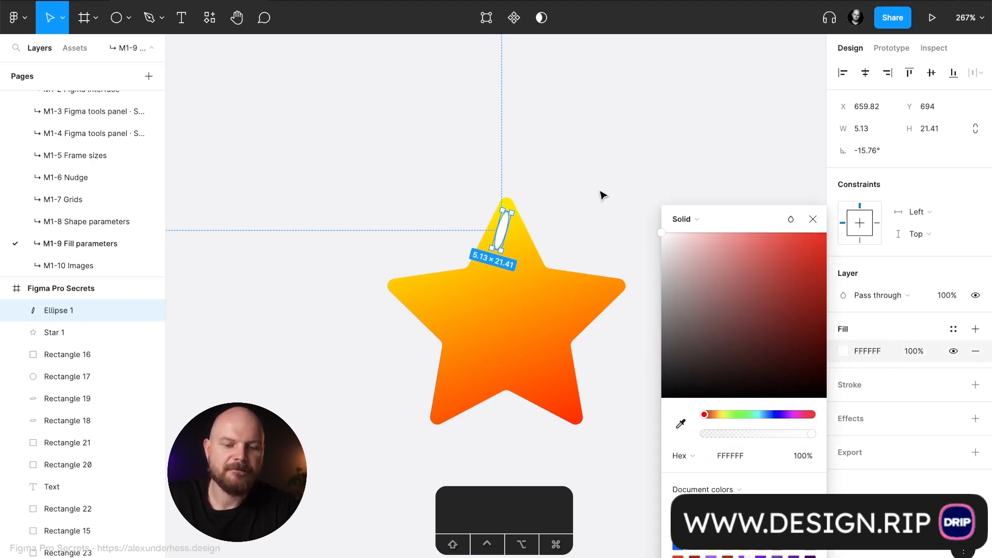
key(Escape)
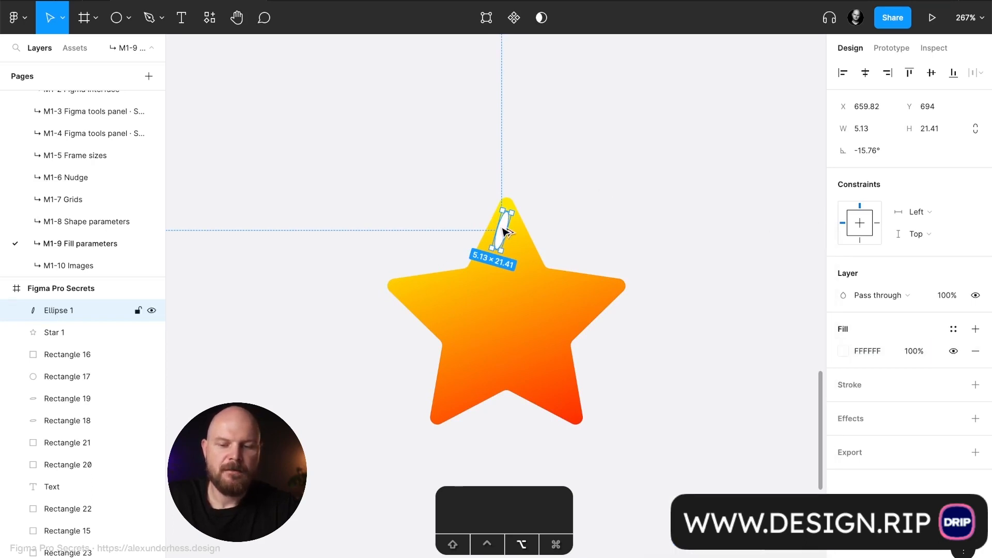
Step: Duplicate the white ellipse onto the star's left arm and rotate the copy to about -78.55°
drag(503, 229, 435, 290)
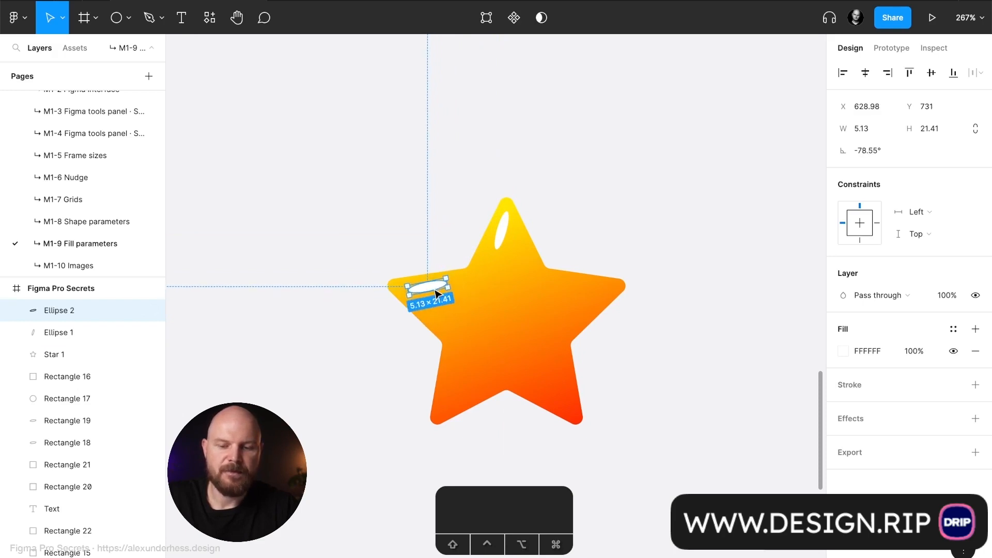
click(433, 246)
scroll(434, 244, down, 3)
scroll(433, 244, down, 4)
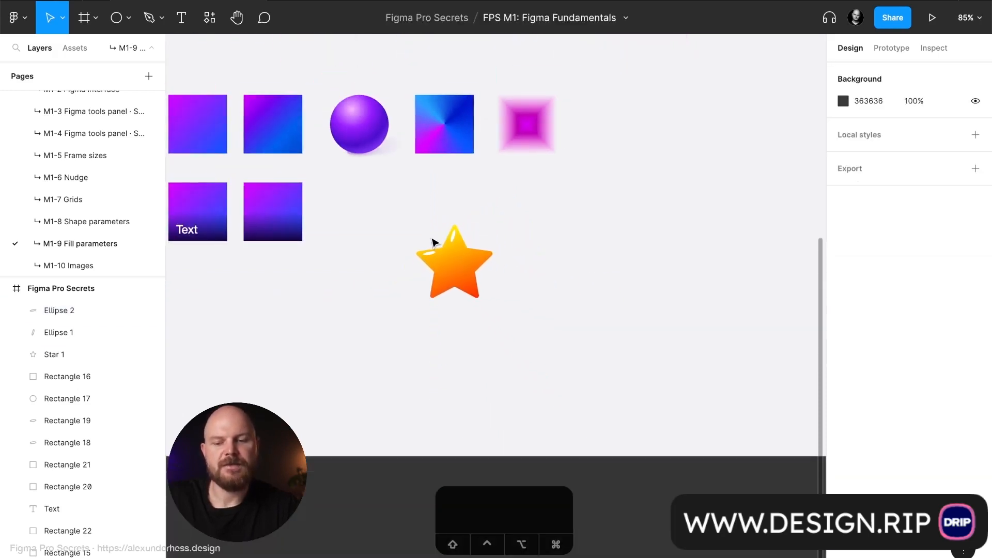
scroll(488, 231, down, 1)
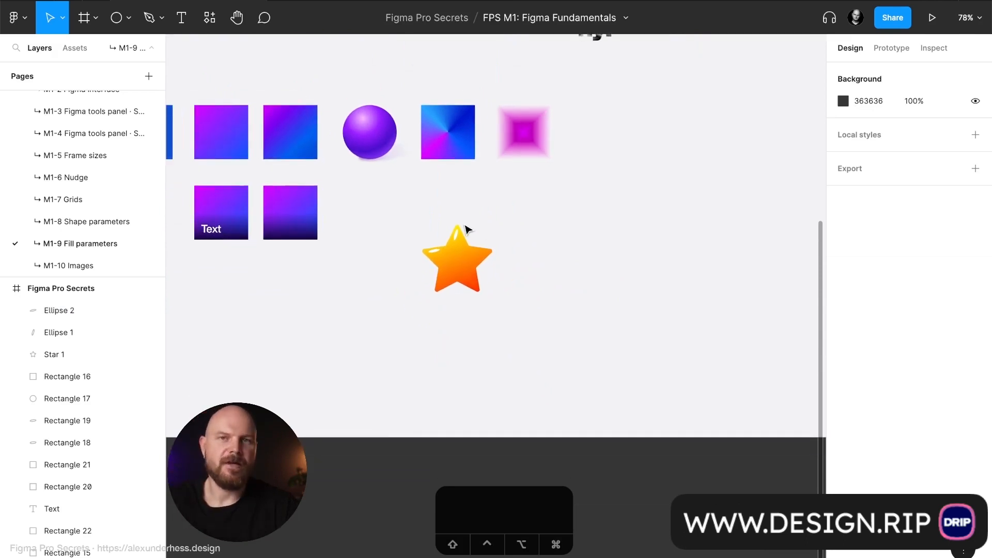
Step: Rotate the white ellipse in the star's top point to about -20.85° and move it closer to the left edge
scroll(467, 229, up, 5)
click(441, 268)
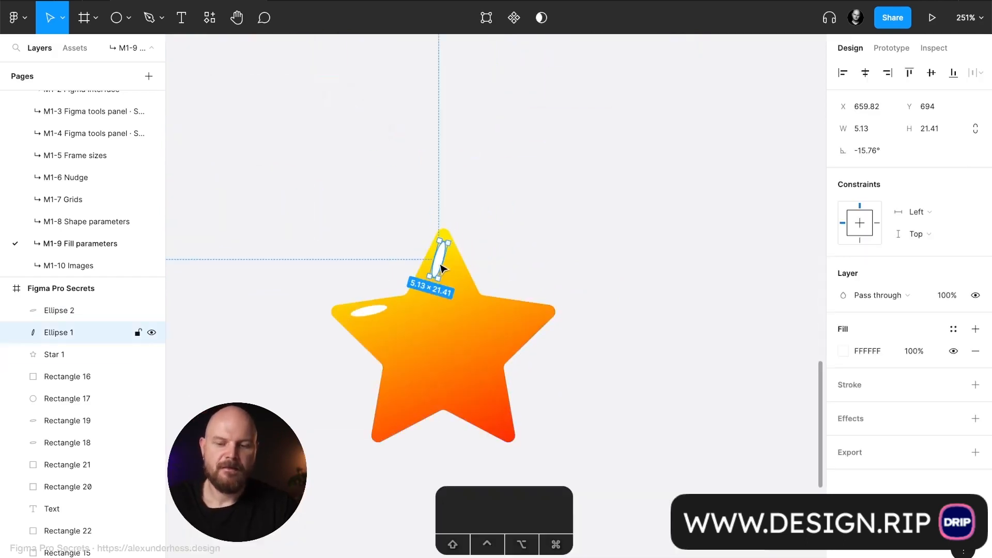
scroll(442, 268, up, 5)
click(445, 324)
click(439, 265)
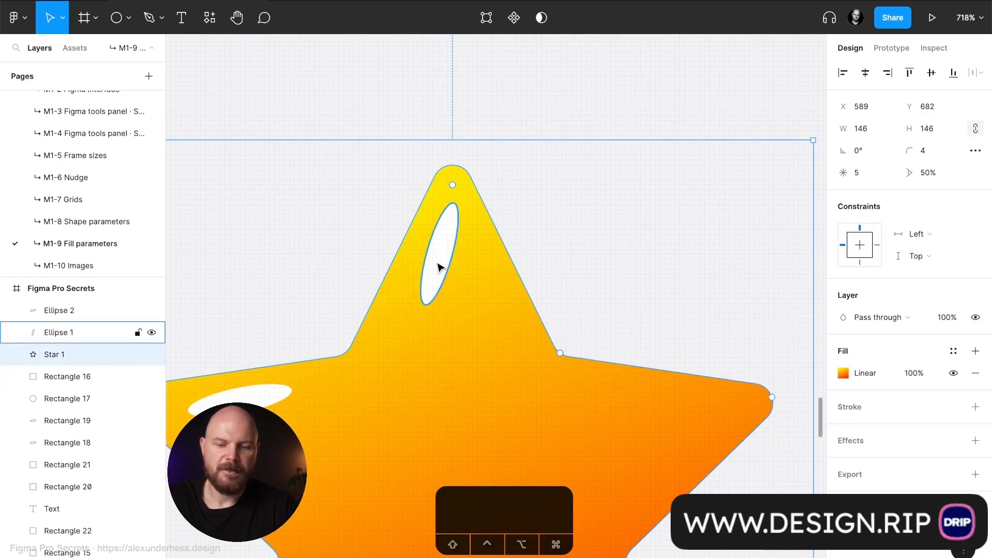
drag(439, 316, 433, 316)
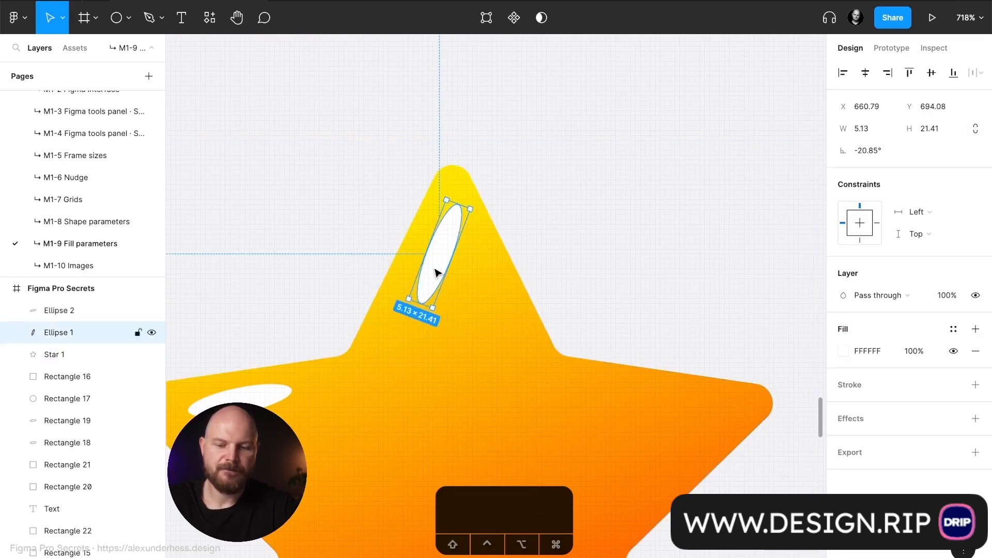
drag(435, 269, 429, 258)
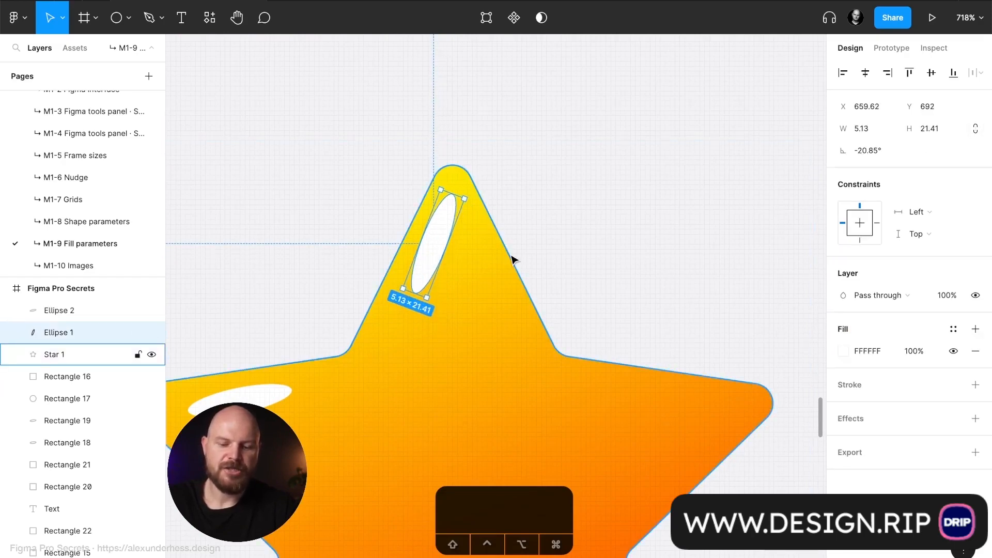
Step: Set the layer opacity of both white highlight ellipses to 50%
key(5)
click(277, 391)
key(5)
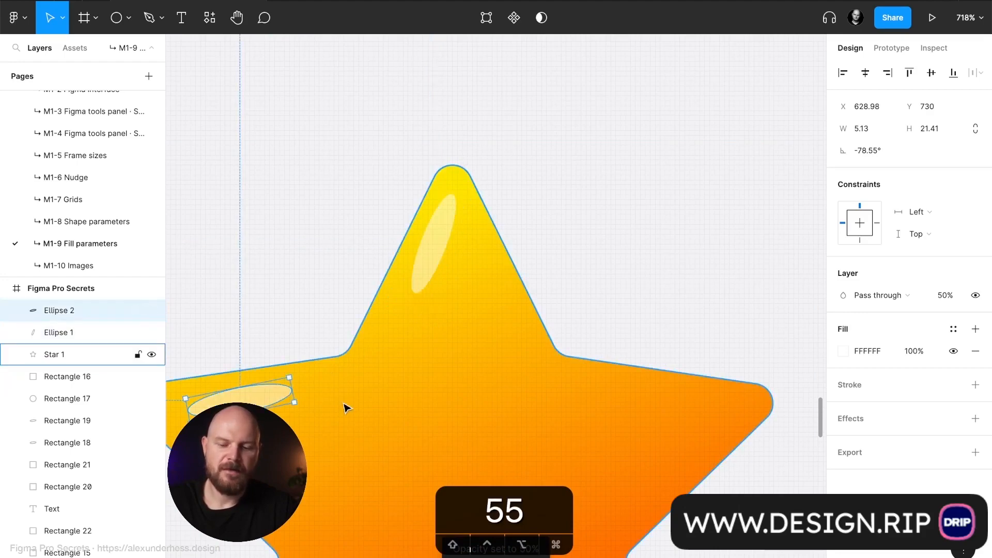
click(542, 236)
scroll(542, 235, down, 10)
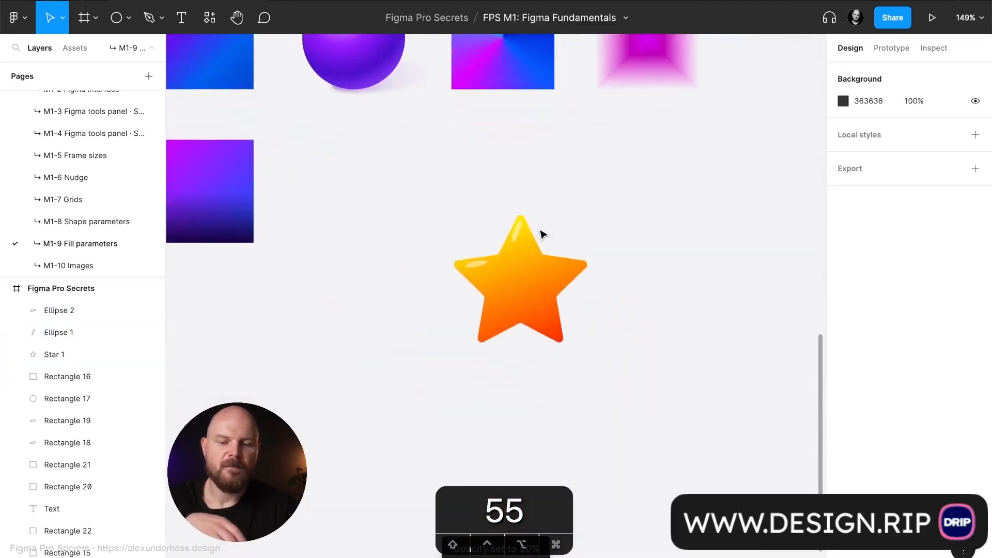
Step: Draw a second star about 58 × 58 over the orange star's upper left area and reduce it to four points
click(568, 274)
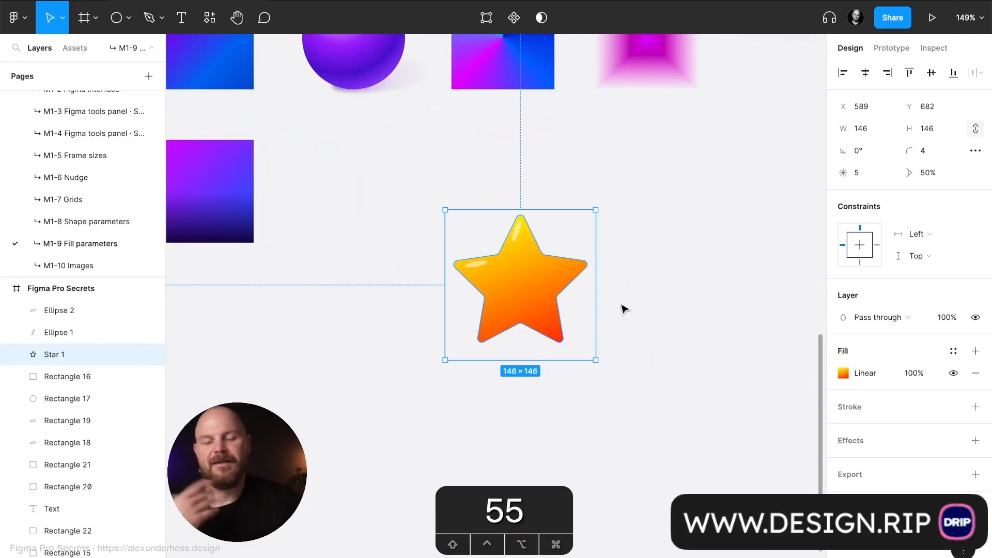
scroll(630, 282, right, 2)
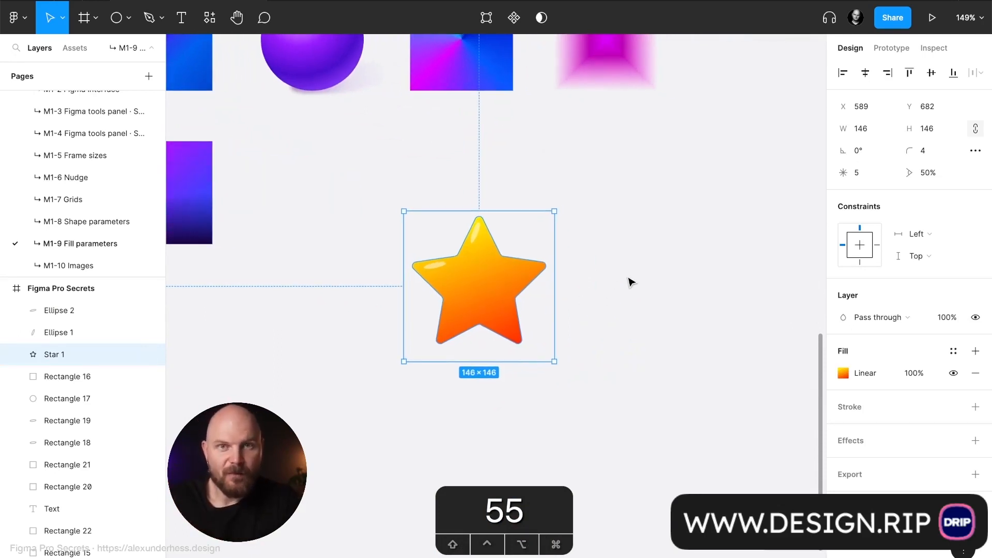
click(129, 21)
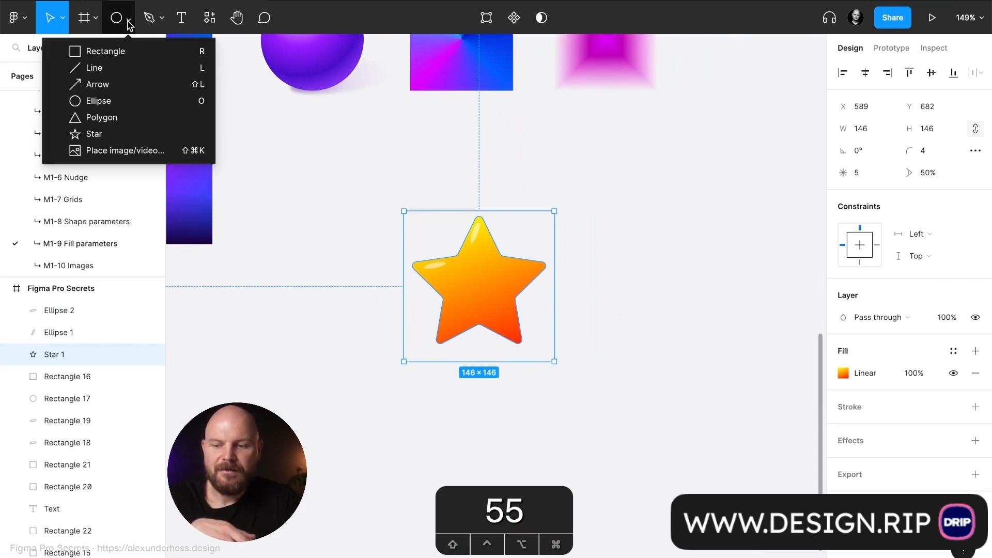
click(157, 134)
scroll(507, 253, up, 10)
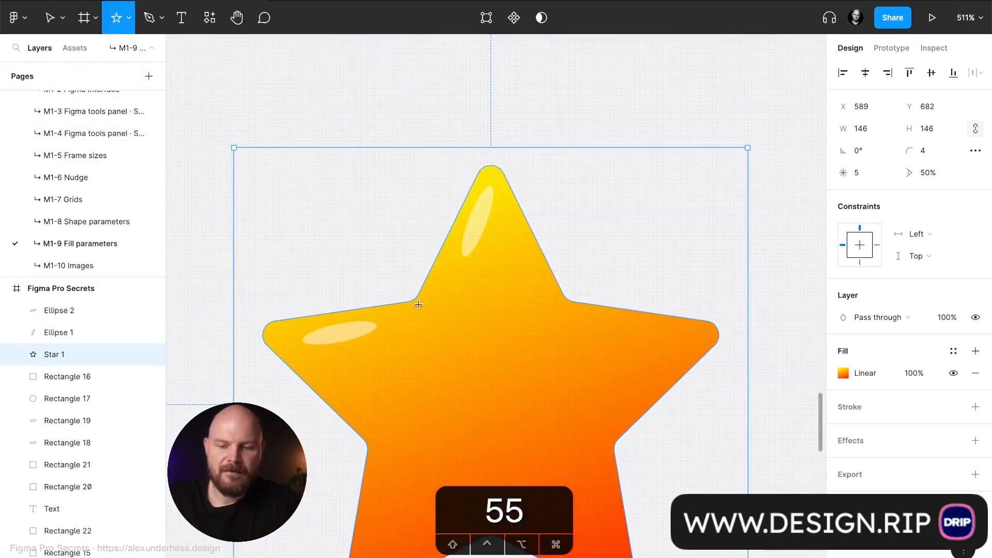
drag(426, 302, 509, 401)
scroll(472, 269, up, 5)
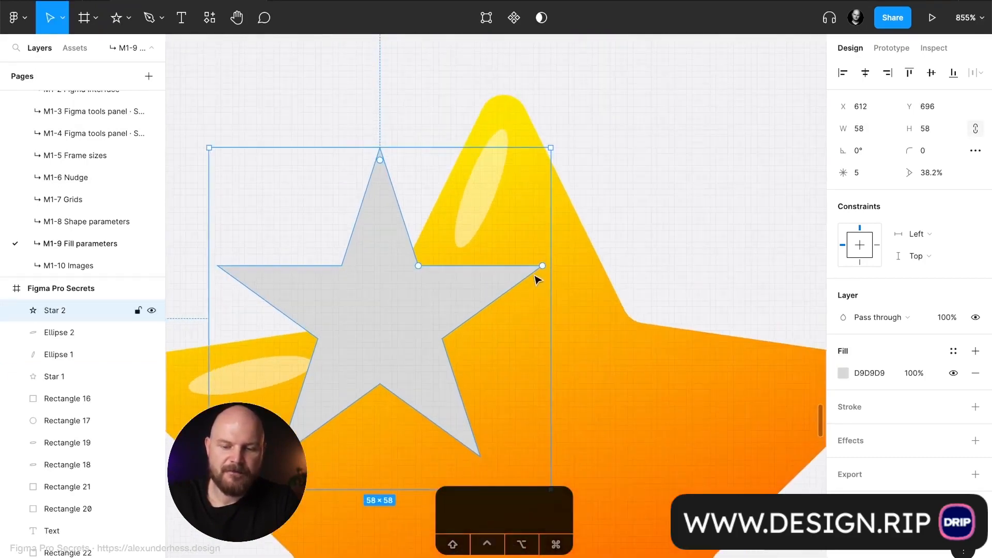
drag(544, 268, 509, 330)
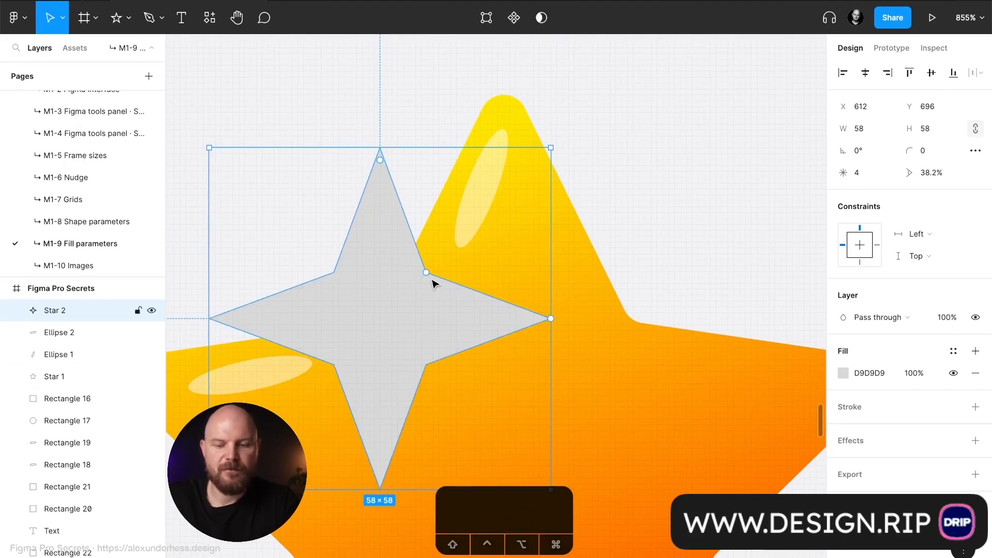
Step: Reshape the four-pointed star to a 4% ratio, about 36 × 36 and rotated about 9.46°, on the left edge of the orange star's top point
drag(428, 280, 382, 316)
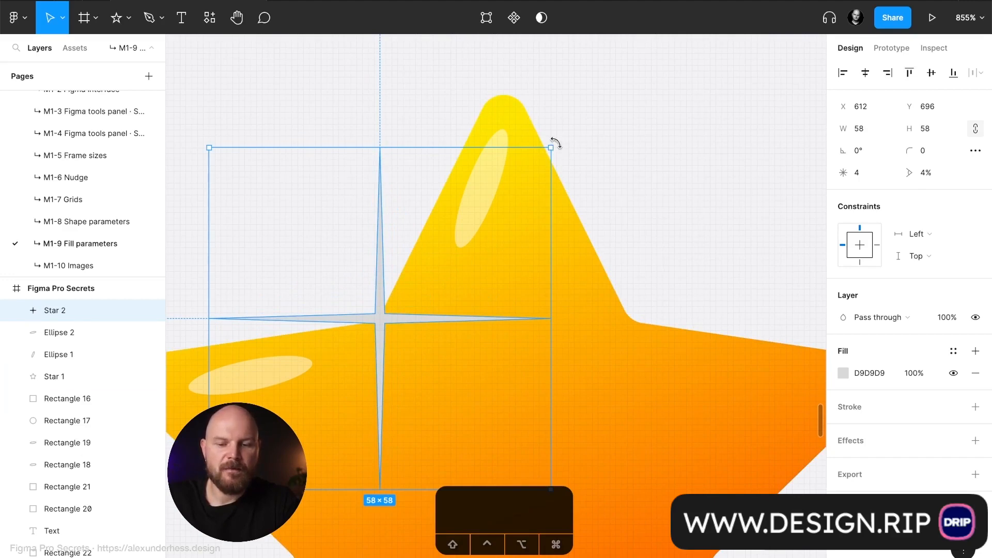
drag(555, 144, 478, 189)
drag(383, 327, 419, 253)
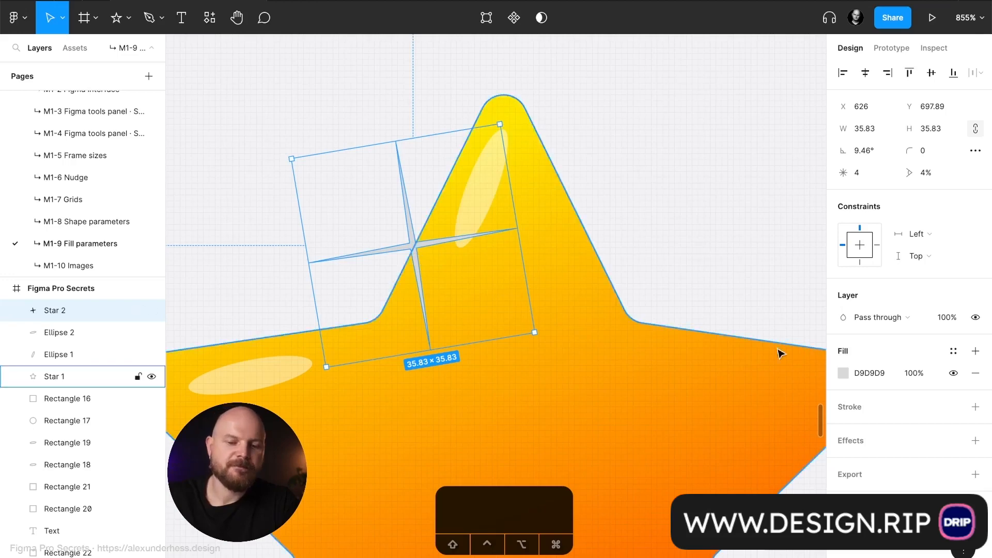
Step: Change the four-pointed sparkle's solid fill to white (FFFFFF)
click(844, 373)
click(753, 281)
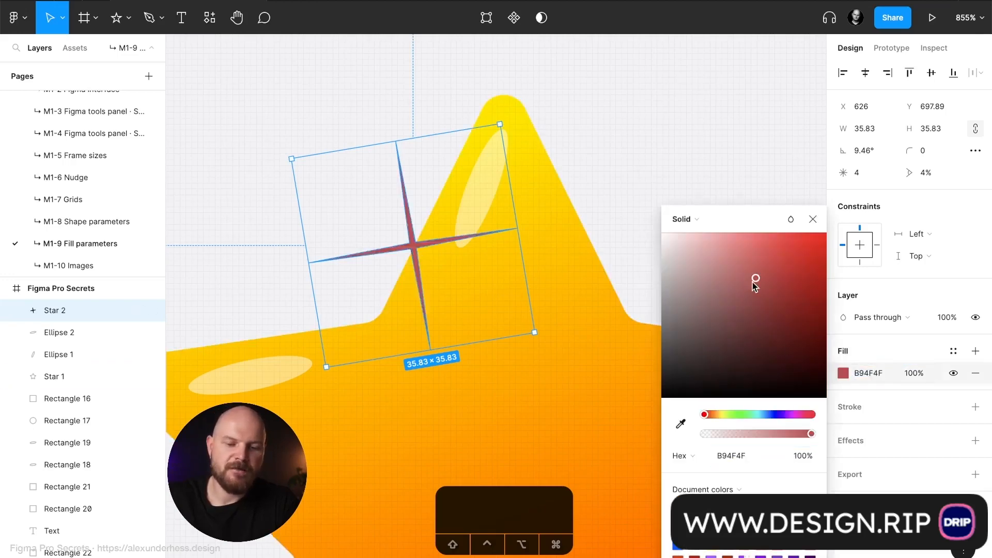
drag(753, 281, 599, 197)
click(812, 219)
click(703, 194)
scroll(702, 193, down, 8)
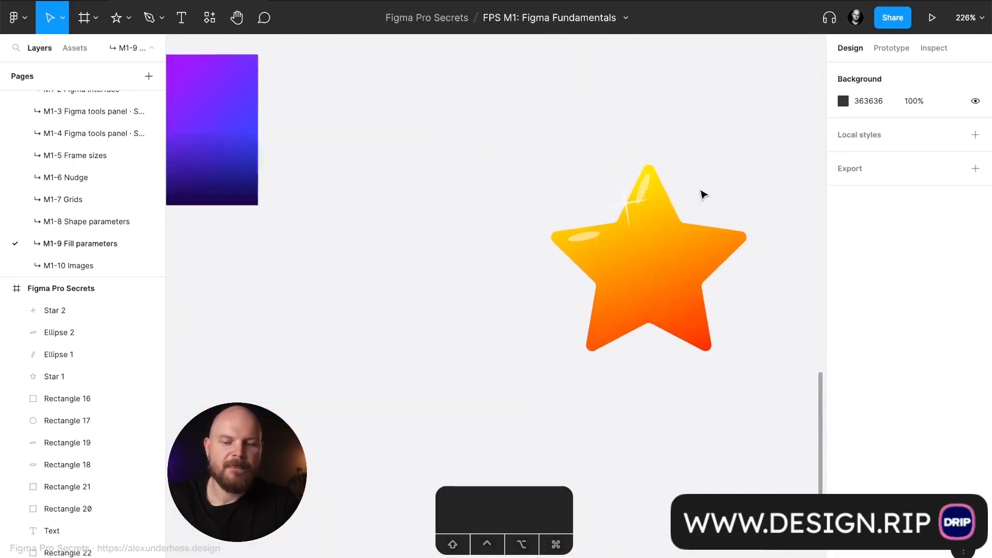
Step: Duplicate the white sparkle slightly up and to the right along the orange star's top point
scroll(691, 186, up, 5)
click(538, 235)
scroll(538, 234, up, 3)
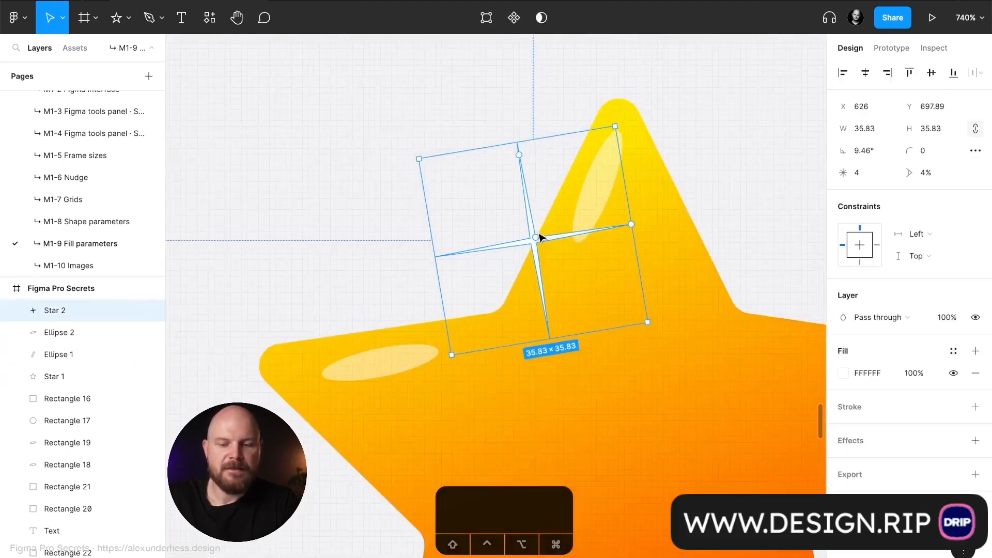
drag(538, 241, 571, 181)
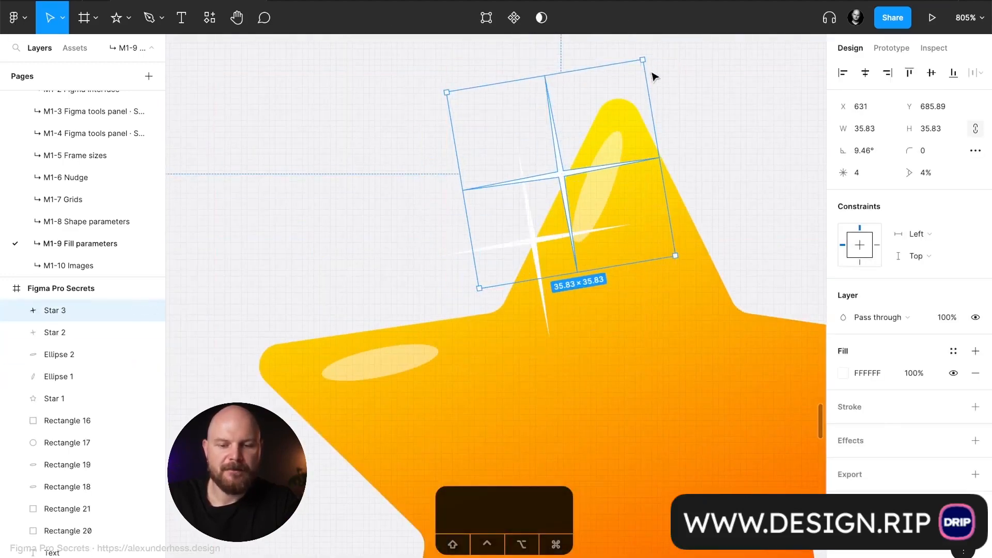
Step: Shrink the duplicate sparkle to about 23 × 23, rotated about 5.93° with an 11% ratio, and place it near the orange star's tip
drag(646, 58, 618, 104)
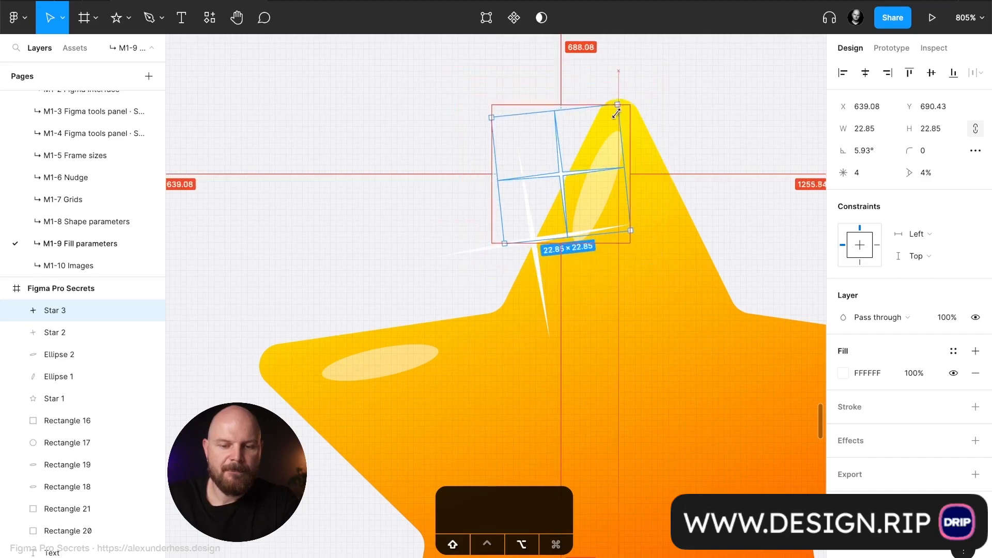
drag(563, 172, 598, 126)
key(Down)
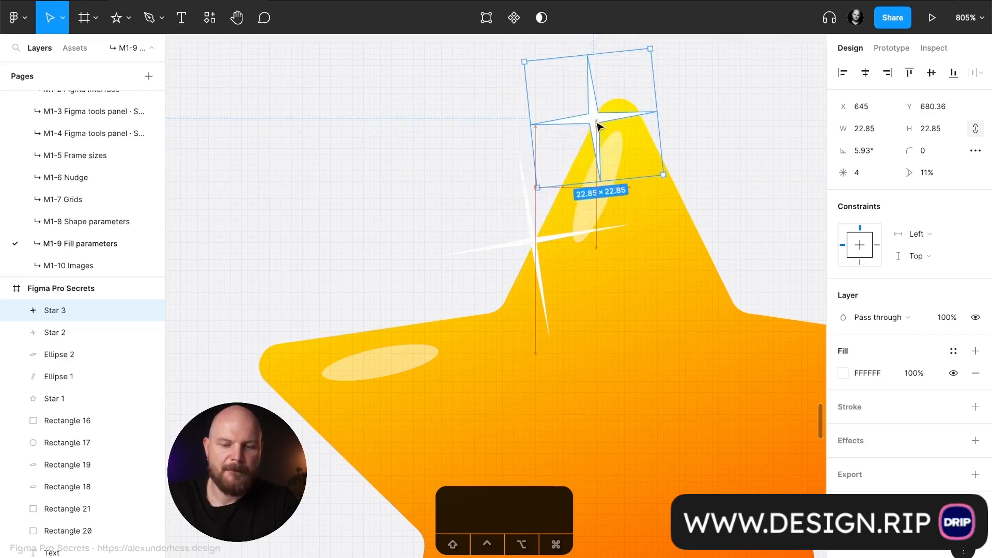
Step: Move the larger sparkle up the left edge of the orange star's top point, just below the smaller one
drag(548, 249, 572, 175)
click(699, 139)
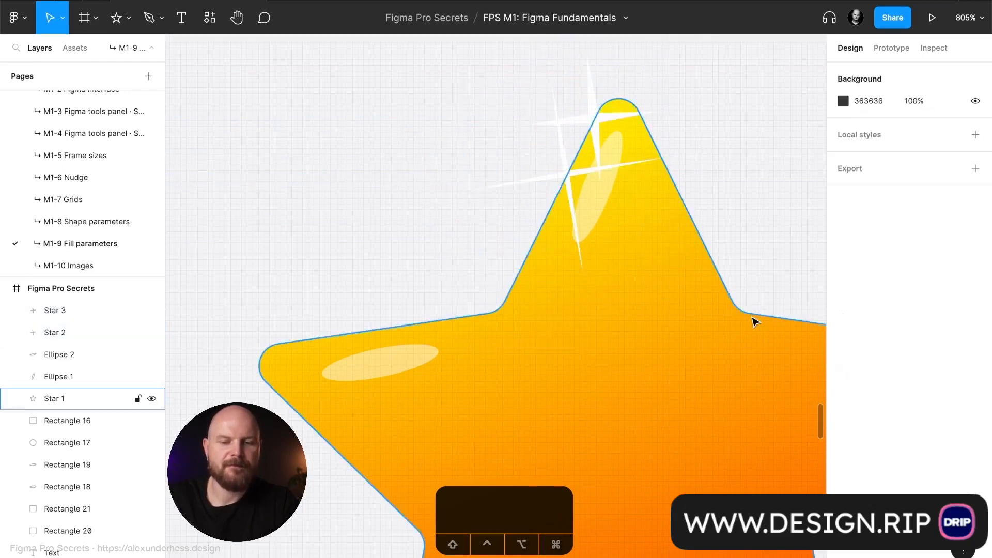
scroll(753, 321, down, 10)
scroll(594, 250, up, 3)
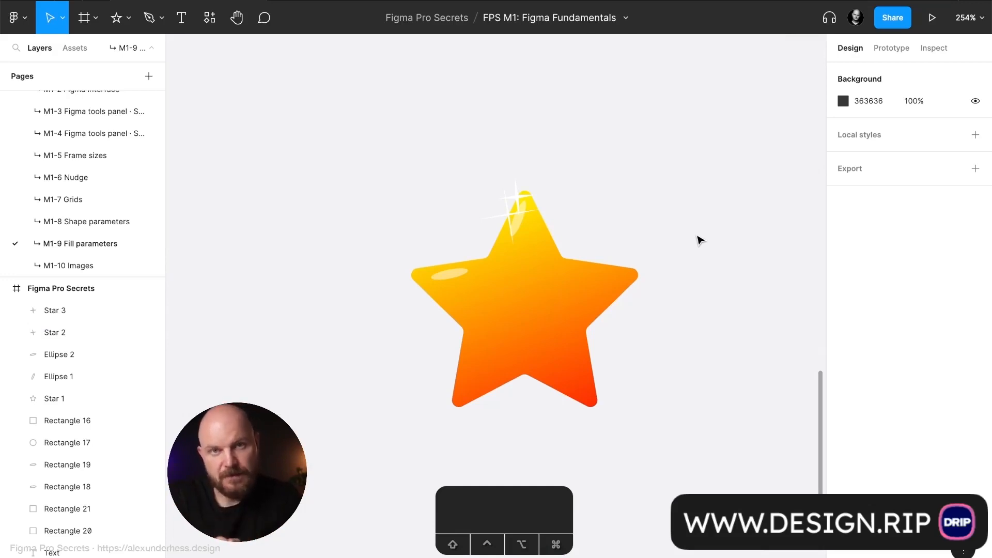
scroll(701, 240, down, 2)
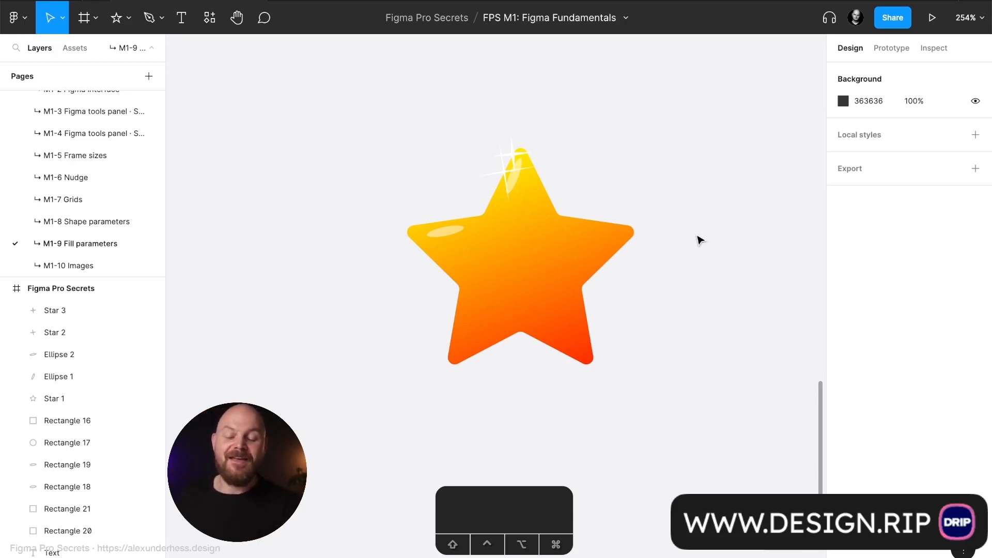
Step: Select the 100 × 100 video-filled rectangle in the top row of fill examples and start the presentation preview
scroll(699, 240, down, 10)
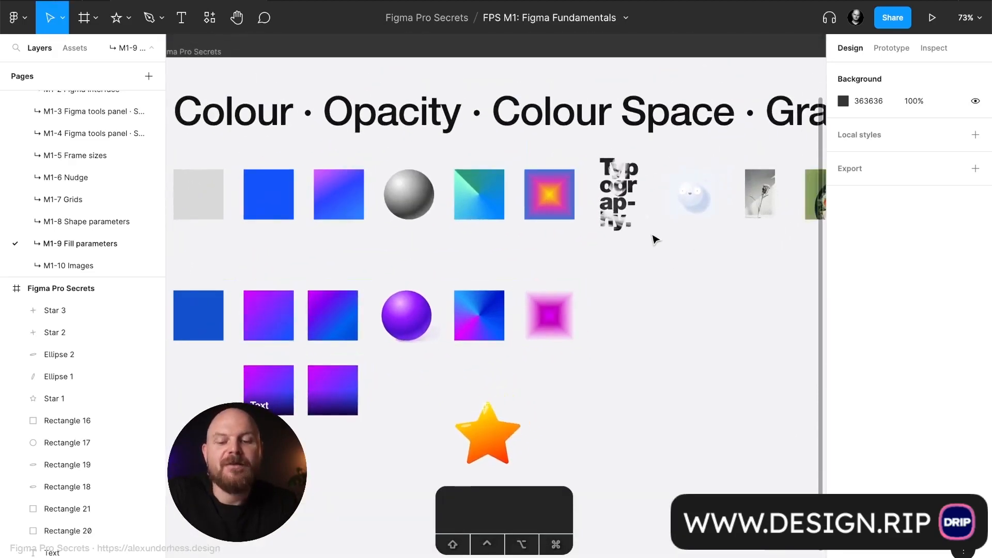
click(708, 204)
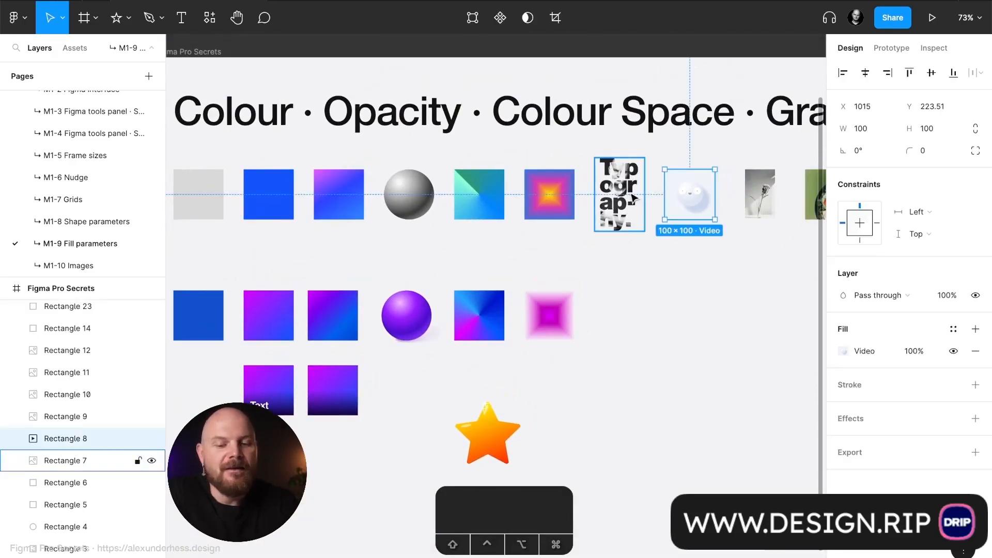
click(934, 19)
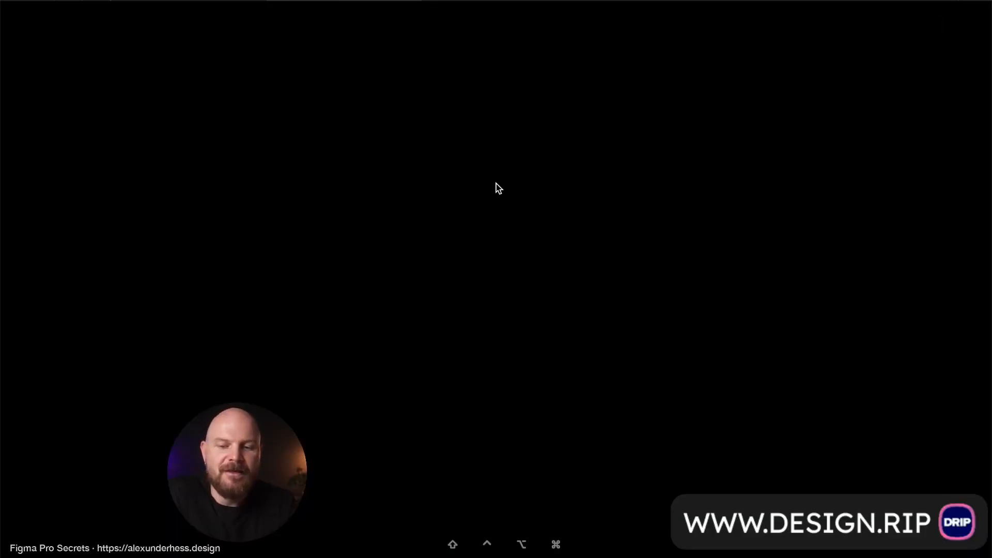